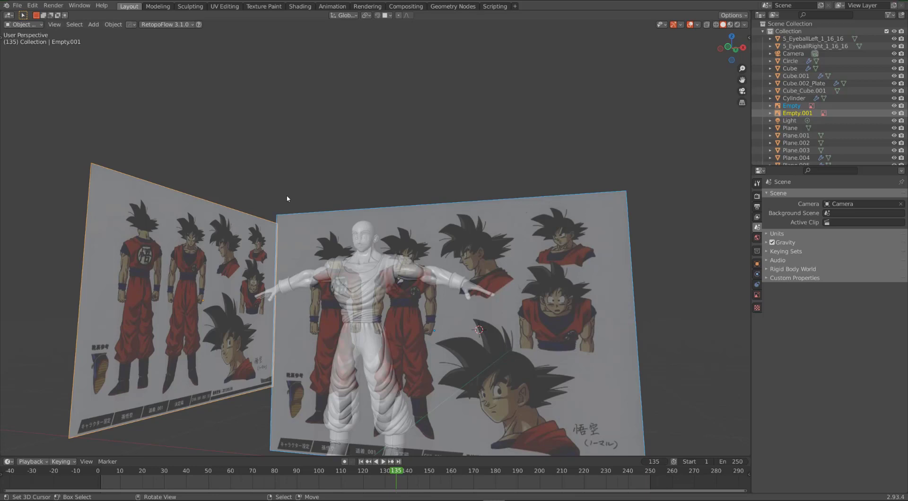
Set both Goku reference image empties to display only when the view is axis-aligned
{"action": "middle_click_drag", "start_coordinate": [281, 198], "coordinate": [349, 135]}
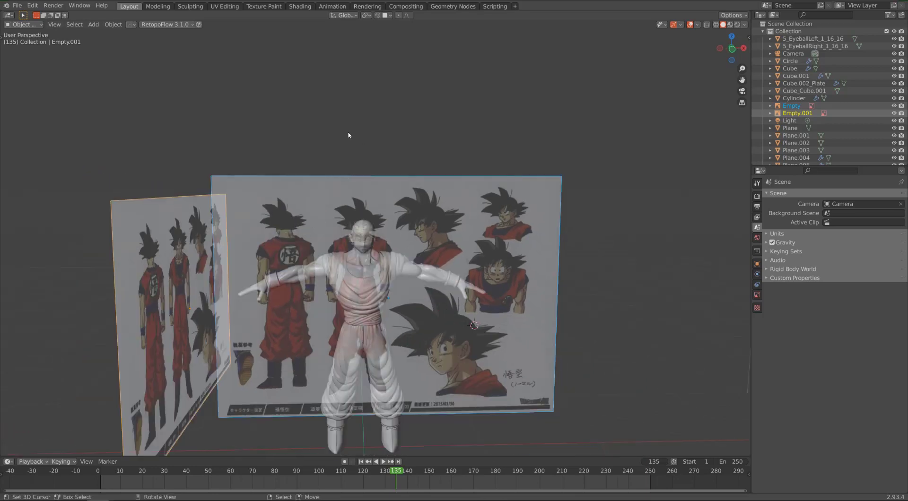
{"action": "middle_click_drag", "start_coordinate": [254, 213], "coordinate": [283, 215]}
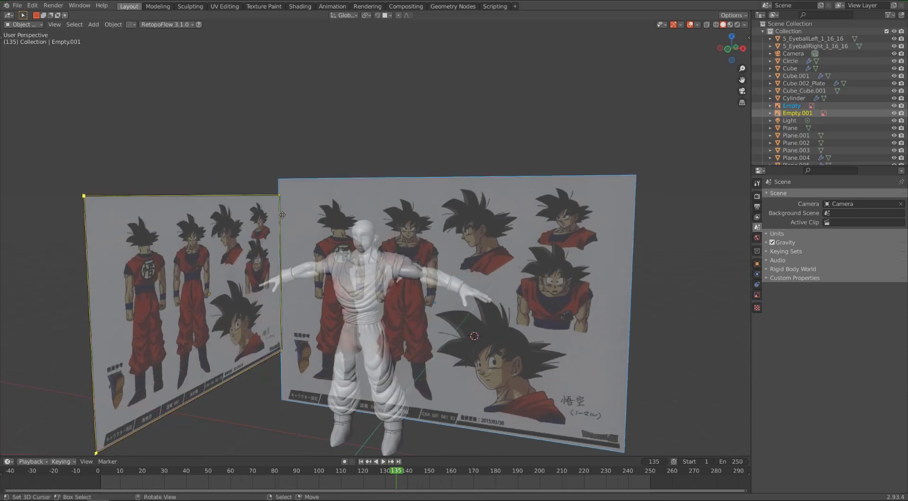
{"action": "key", "text": "KP_1"}
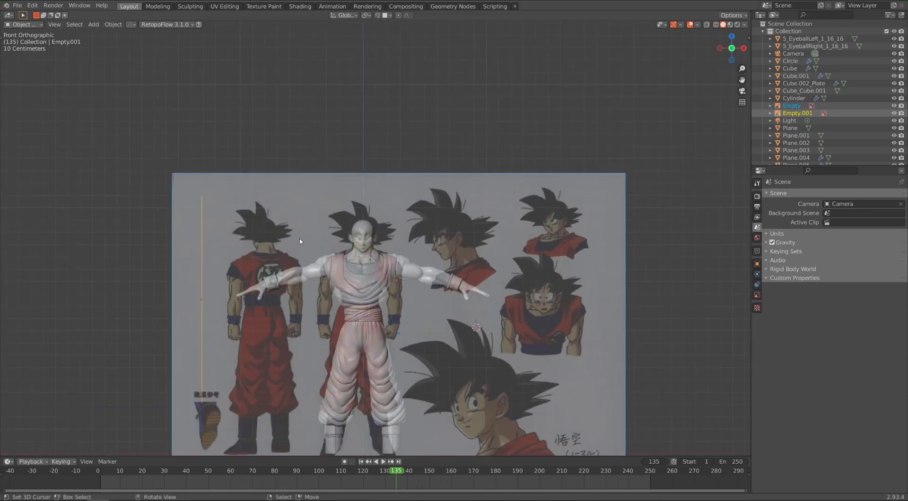
{"action": "scroll", "coordinate": [300, 242], "scroll_direction": "up", "scroll_amount": 2}
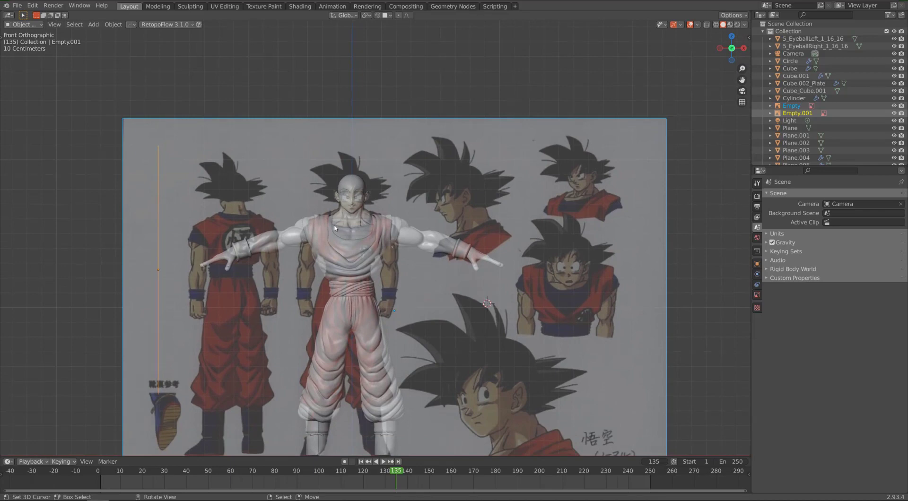
{"action": "left_click", "coordinate": [579, 217]}
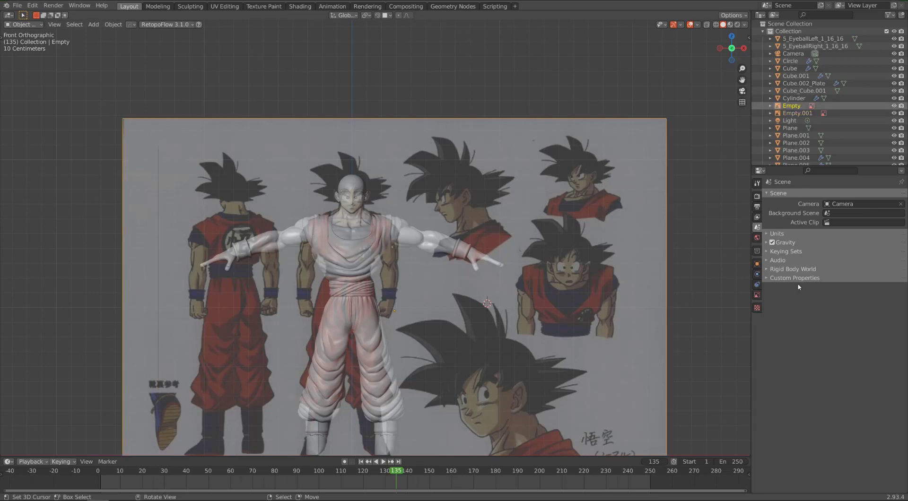
{"action": "left_click", "coordinate": [757, 295]}
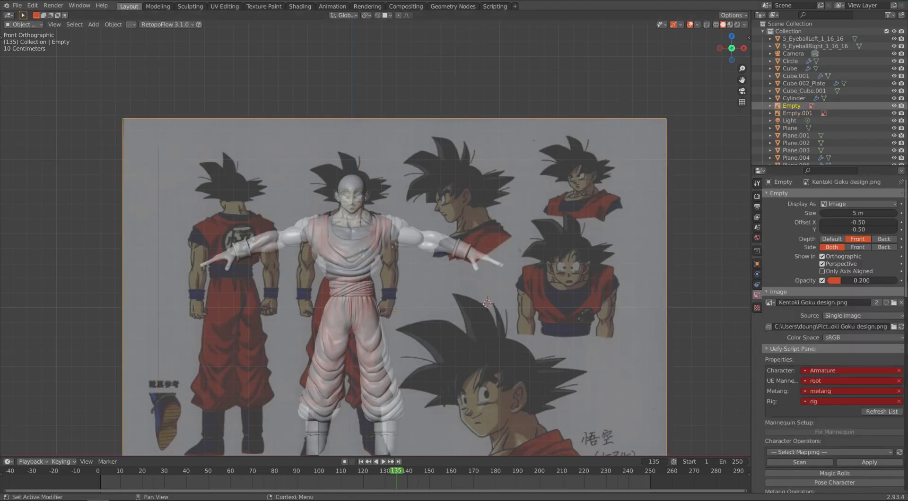
{"action": "left_click", "coordinate": [822, 272]}
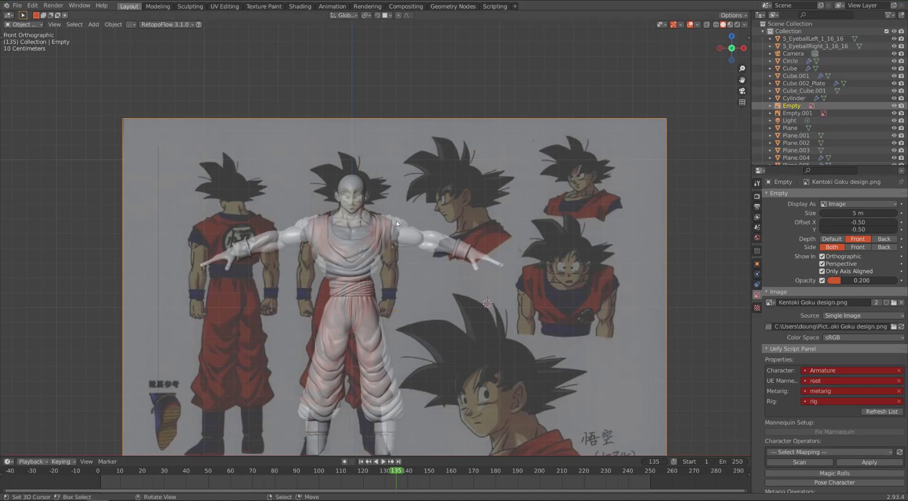
{"action": "left_click", "coordinate": [161, 203]}
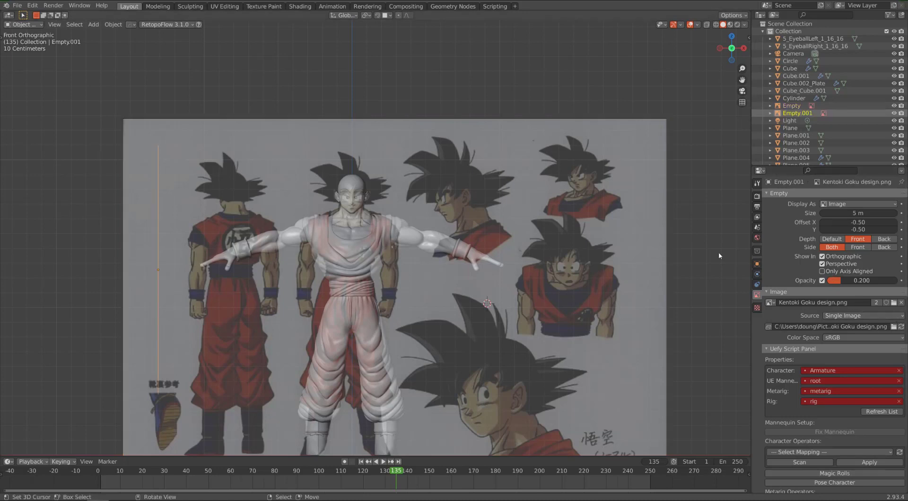
{"action": "left_click", "coordinate": [822, 271]}
{"action": "middle_click_drag", "start_coordinate": [492, 228], "coordinate": [466, 233]}
{"action": "middle_click_drag", "start_coordinate": [541, 202], "coordinate": [361, 198]}
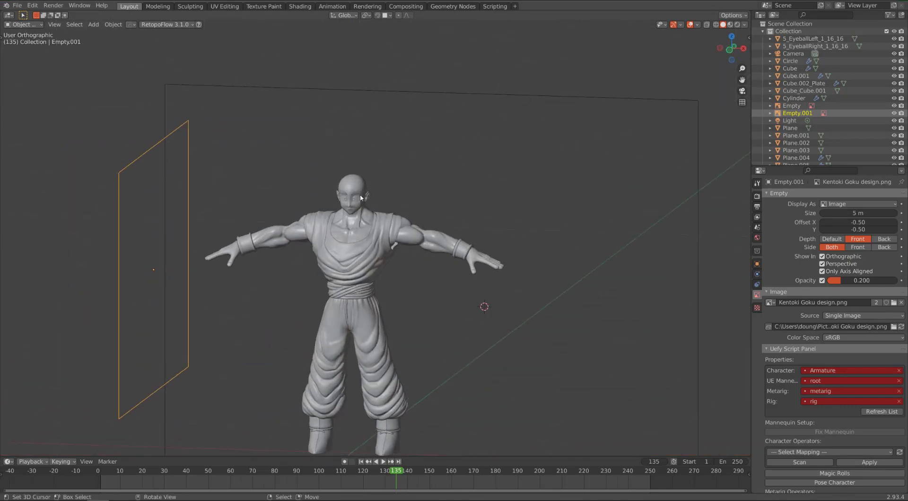
Select the head mesh and compare its shape with the hair reference from the front and the side
{"action": "key", "text": "KP_1"}
{"action": "scroll", "coordinate": [426, 232], "scroll_direction": "up", "scroll_amount": 8}
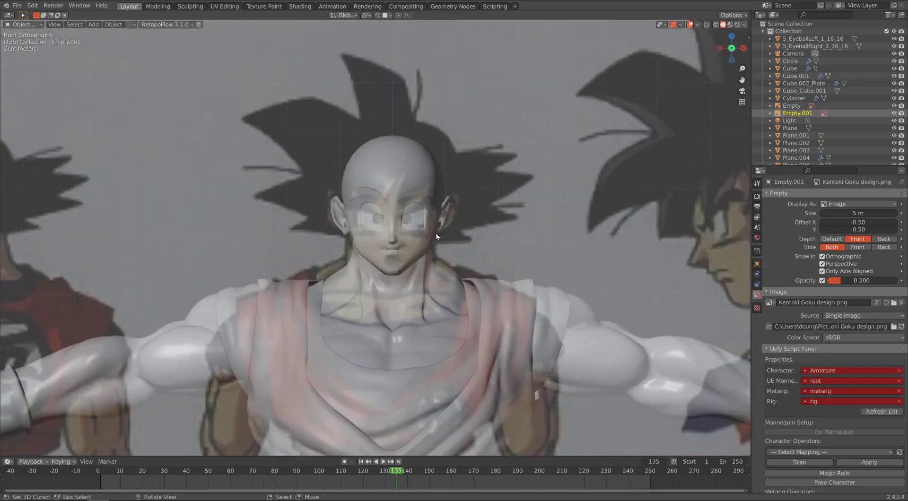
{"action": "scroll", "coordinate": [425, 213], "scroll_direction": "up", "scroll_amount": 1}
{"action": "left_click", "coordinate": [401, 174]}
{"action": "scroll", "coordinate": [420, 244], "scroll_direction": "down", "scroll_amount": 3}
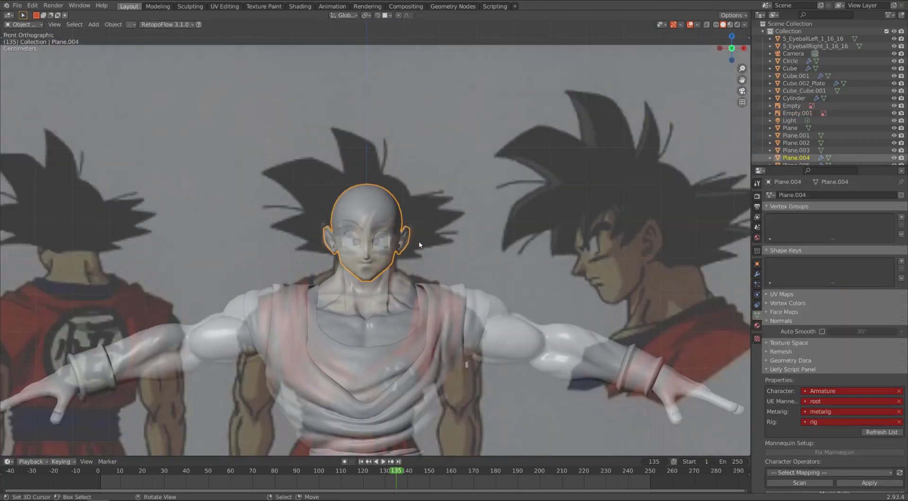
{"action": "scroll", "coordinate": [448, 228], "scroll_direction": "up", "scroll_amount": 6}
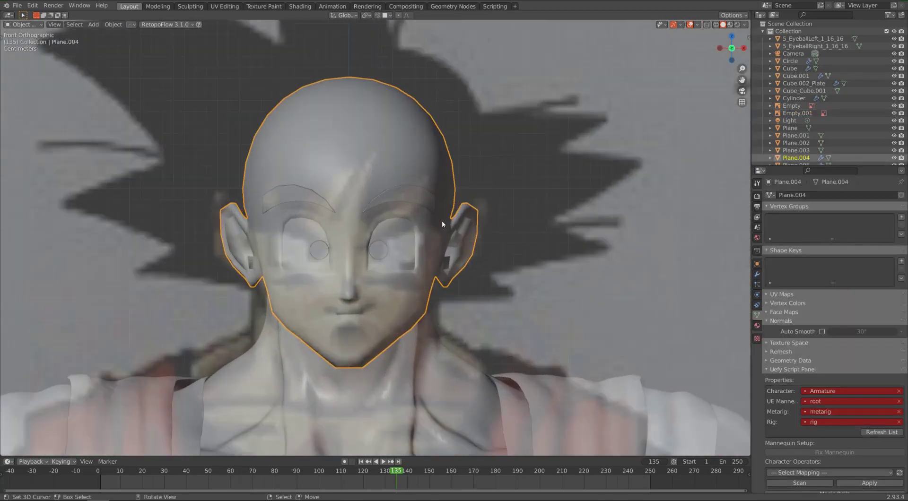
{"action": "scroll", "coordinate": [450, 232], "scroll_direction": "down", "scroll_amount": 2}
{"action": "key", "text": "KP_3"}
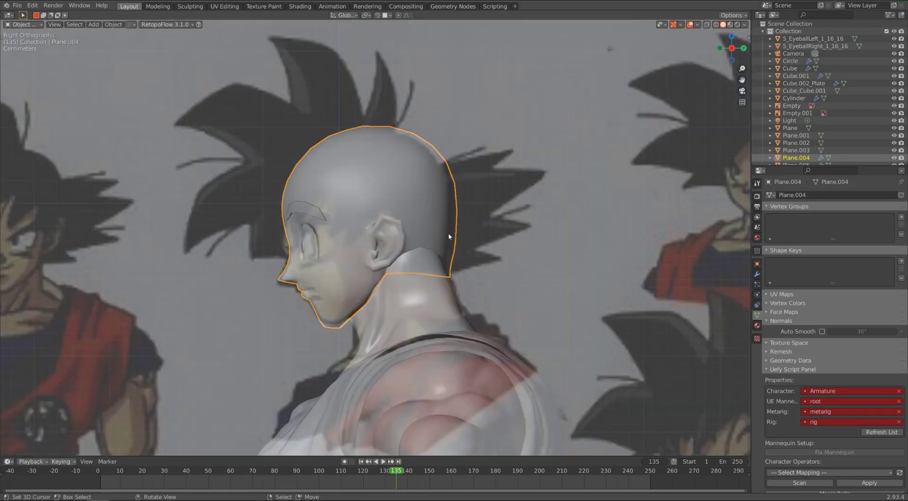
{"action": "scroll", "coordinate": [435, 211], "scroll_direction": "up", "scroll_amount": 2}
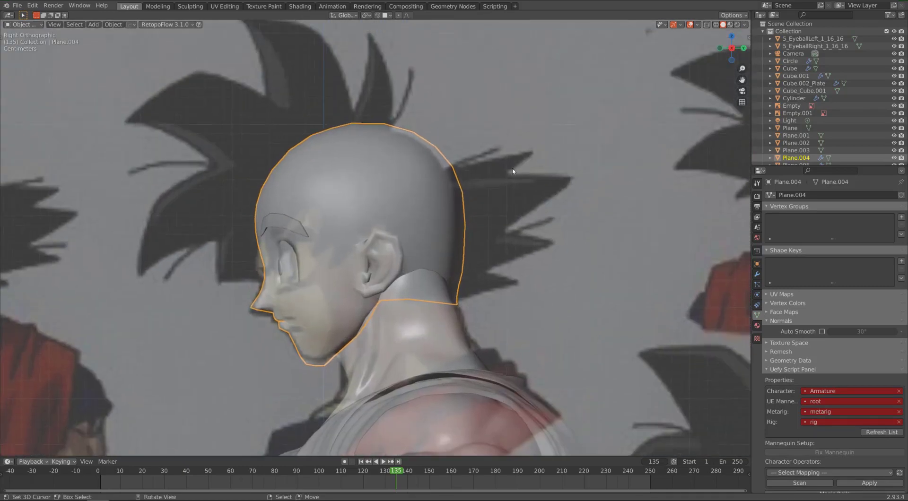
{"action": "middle_click_drag", "start_coordinate": [408, 202], "coordinate": [404, 224], "text": "shift"}
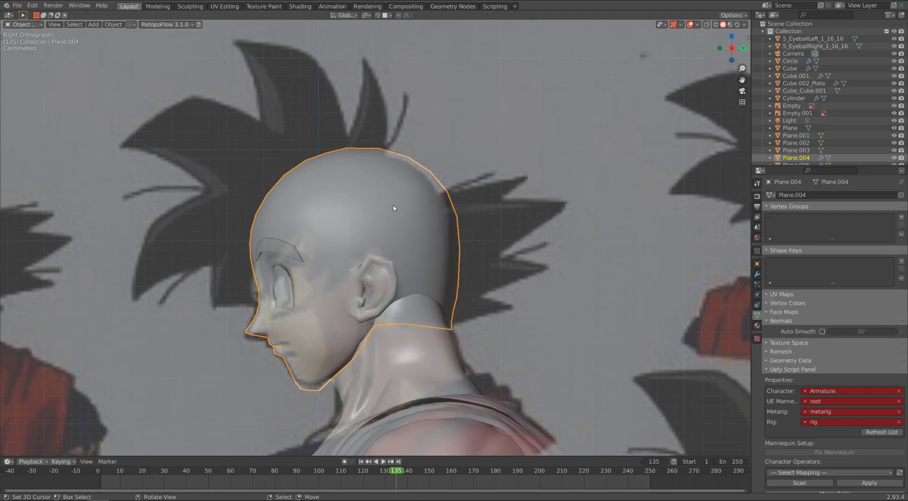
{"action": "key", "text": "Tab"}
{"action": "scroll", "coordinate": [393, 211], "scroll_direction": "up", "scroll_amount": 2}
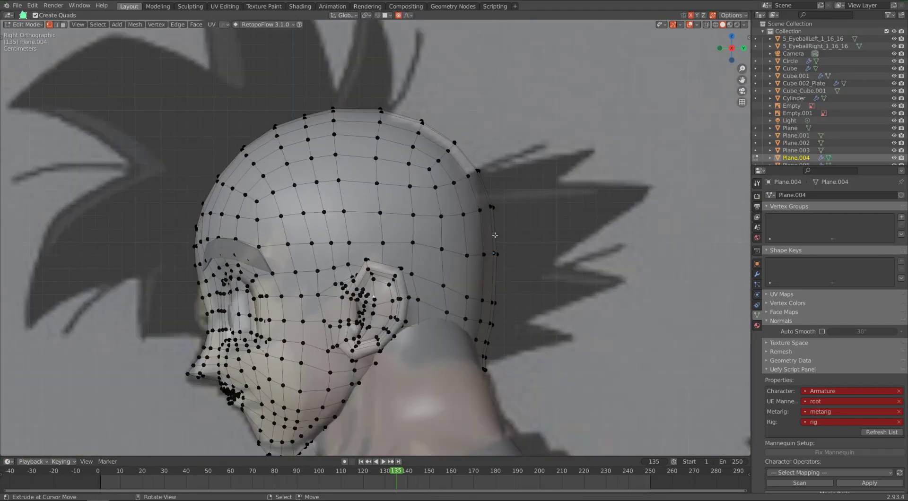
{"action": "key", "text": "Tab"}
{"action": "scroll", "coordinate": [438, 229], "scroll_direction": "down", "scroll_amount": 3}
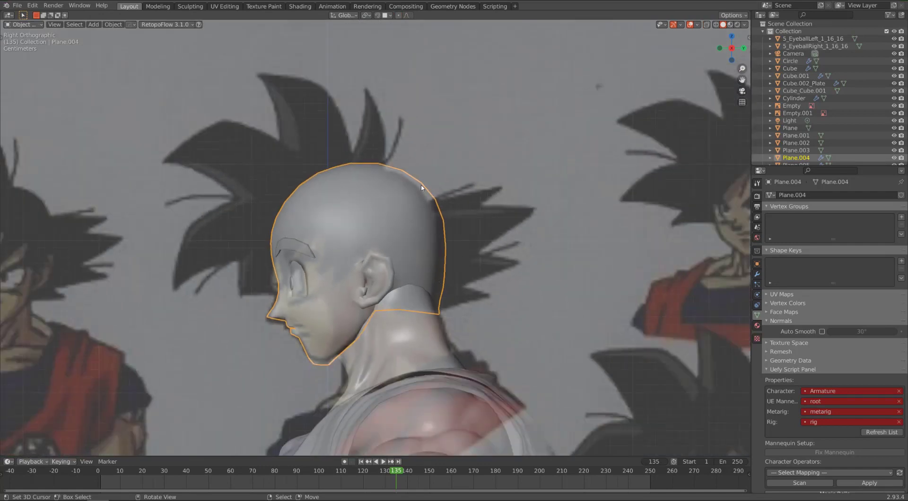
{"action": "key", "text": "KP_1"}
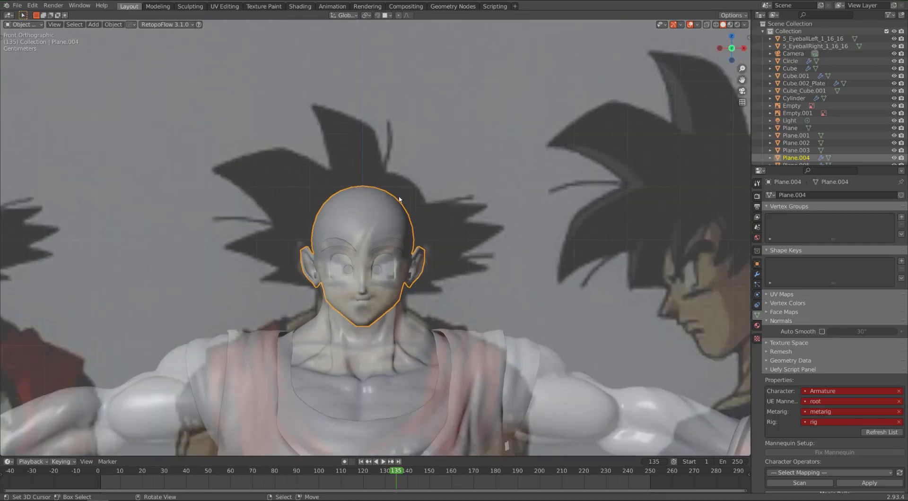
{"action": "scroll", "coordinate": [400, 199], "scroll_direction": "down", "scroll_amount": 4}
{"action": "scroll", "coordinate": [358, 244], "scroll_direction": "up", "scroll_amount": 6}
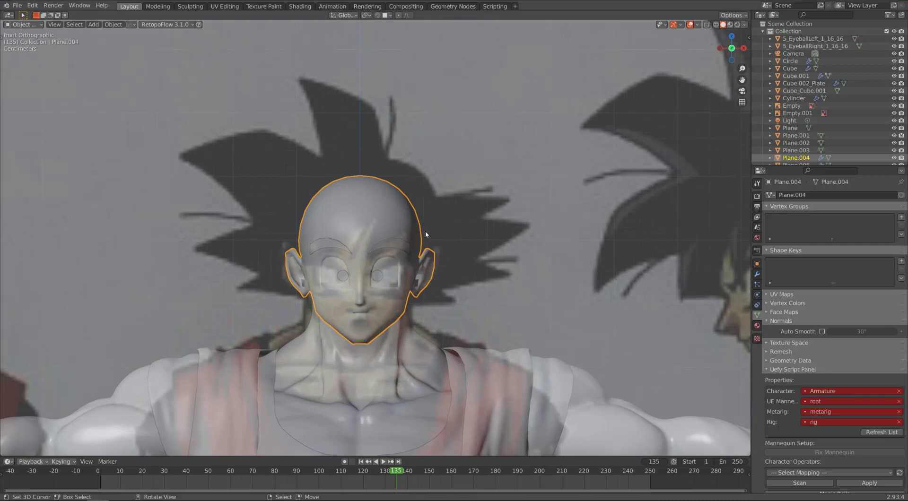
Pull the vertex at the lower back of the head inward about 0.018 m along Y with smooth proportional editing
{"action": "key", "text": "Tab"}
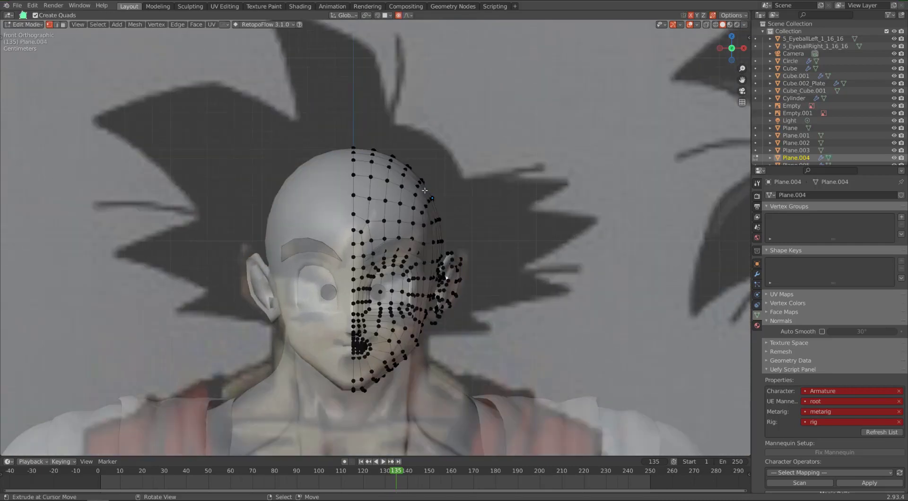
{"action": "middle_click_drag", "start_coordinate": [418, 197], "coordinate": [396, 238]}
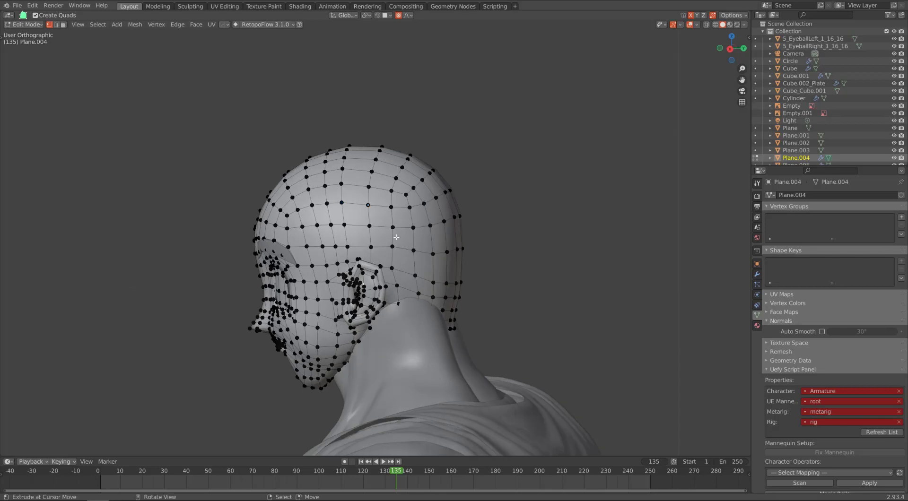
{"action": "right_click", "coordinate": [456, 328]}
{"action": "middle_click_drag", "start_coordinate": [456, 329], "coordinate": [466, 353]}
{"action": "key", "text": "g"}
{"action": "key", "text": "y"}
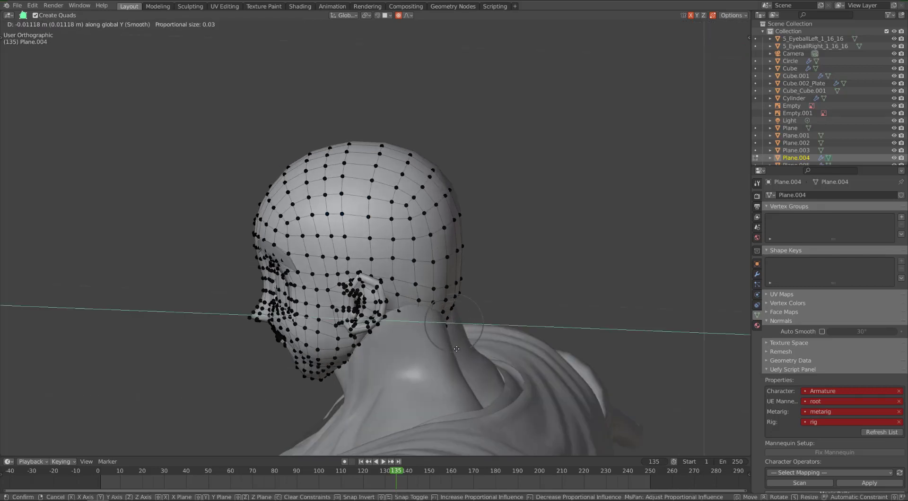
{"action": "scroll", "coordinate": [451, 347], "scroll_direction": "down", "scroll_amount": 4}
{"action": "scroll", "coordinate": [449, 346], "scroll_direction": "down", "scroll_amount": 4}
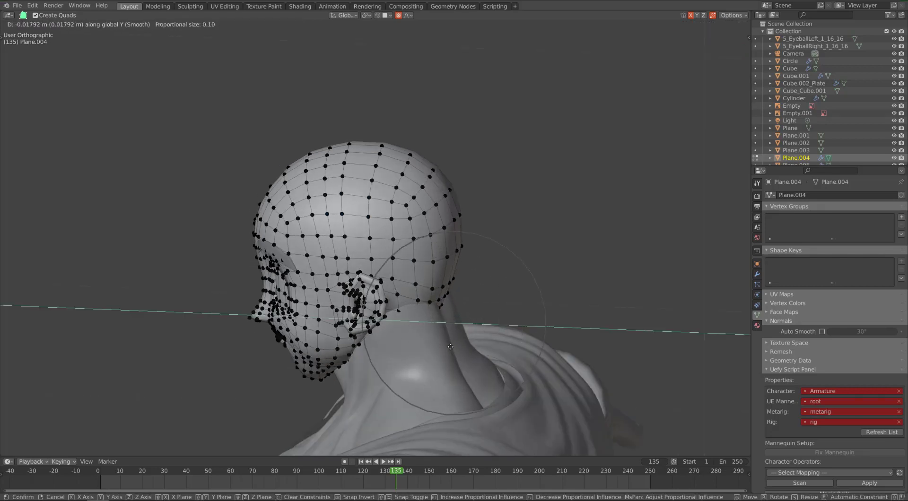
{"action": "left_click", "coordinate": [446, 346]}
{"action": "middle_click_drag", "start_coordinate": [447, 347], "coordinate": [398, 346]}
{"action": "scroll", "coordinate": [416, 328], "scroll_direction": "up", "scroll_amount": 1}
{"action": "key", "text": "Tab"}
{"action": "key", "text": "Tab"}
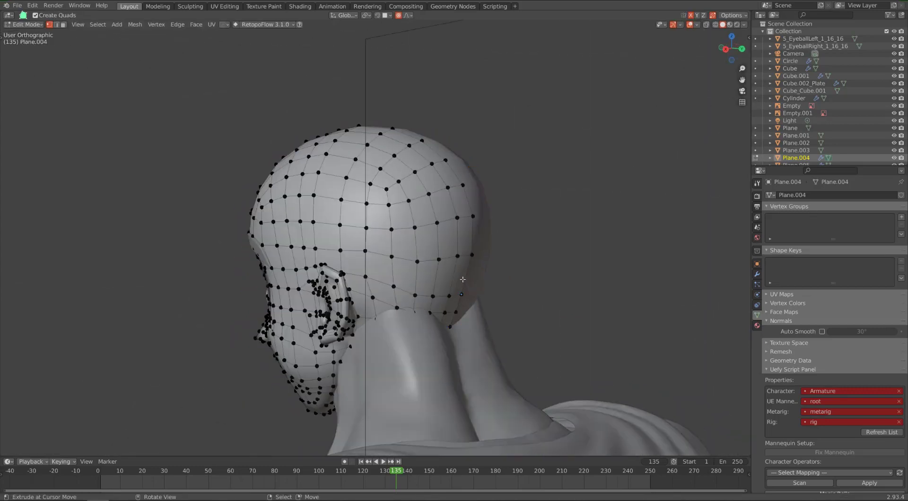
Lower the two neighbouring vertices at the back of the head slightly in the right side view with proportional editing
{"action": "right_click", "coordinate": [470, 255]}
{"action": "right_click", "coordinate": [460, 257], "text": "shift"}
{"action": "key", "text": "KP_3"}
{"action": "key", "text": "g"}
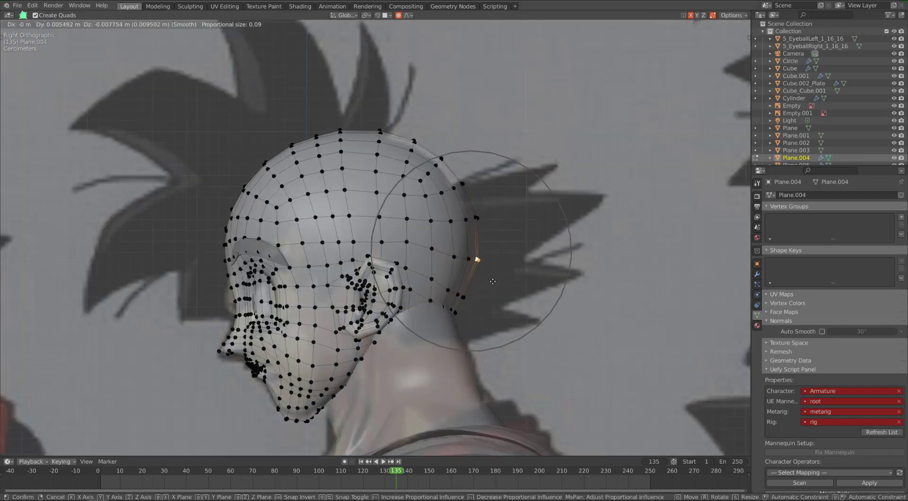
{"action": "left_click", "coordinate": [492, 287]}
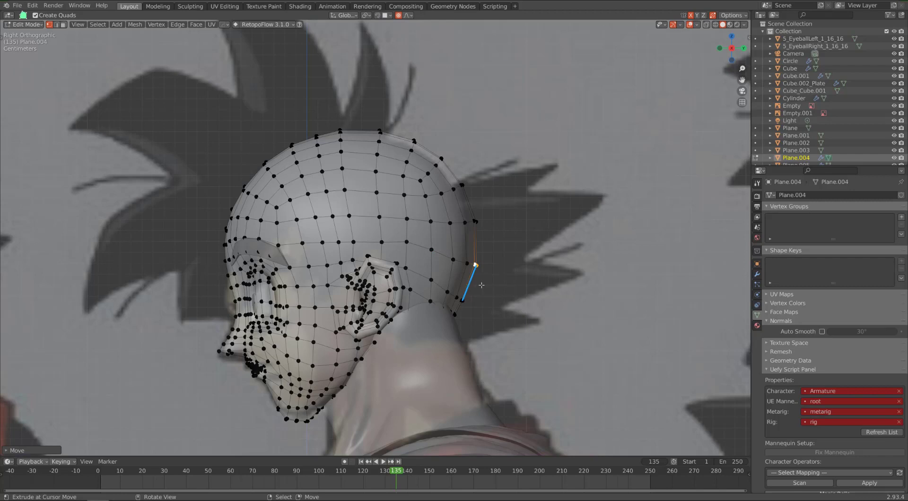
Switch the head mesh to face selection and enable the Screencast Keys display
{"action": "key", "text": "3"}
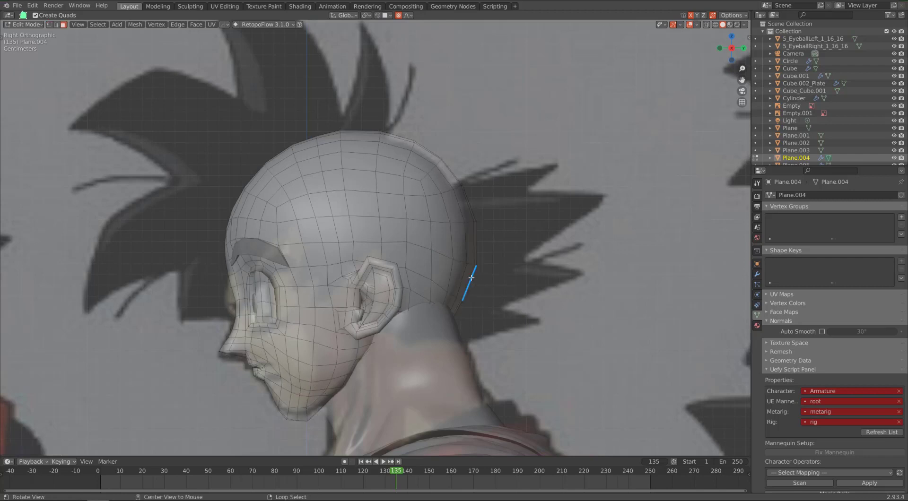
{"action": "left_click", "coordinate": [441, 276], "text": "alt"}
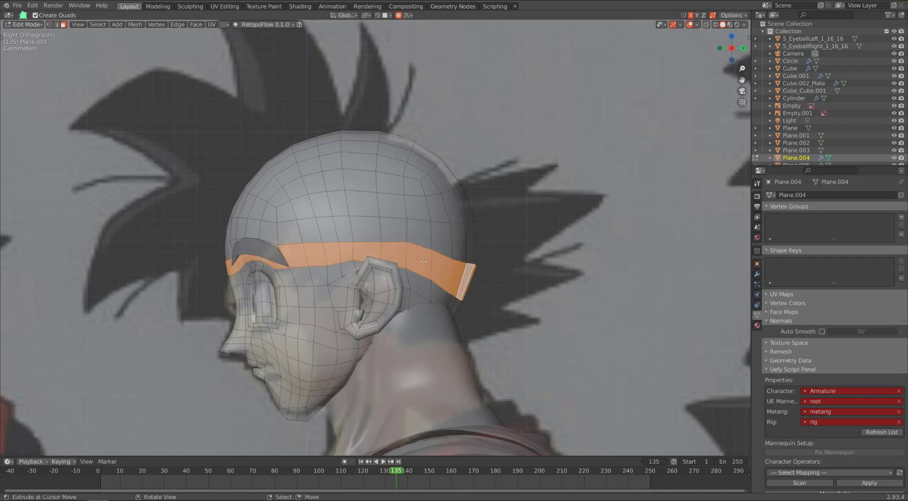
{"action": "key", "text": "n"}
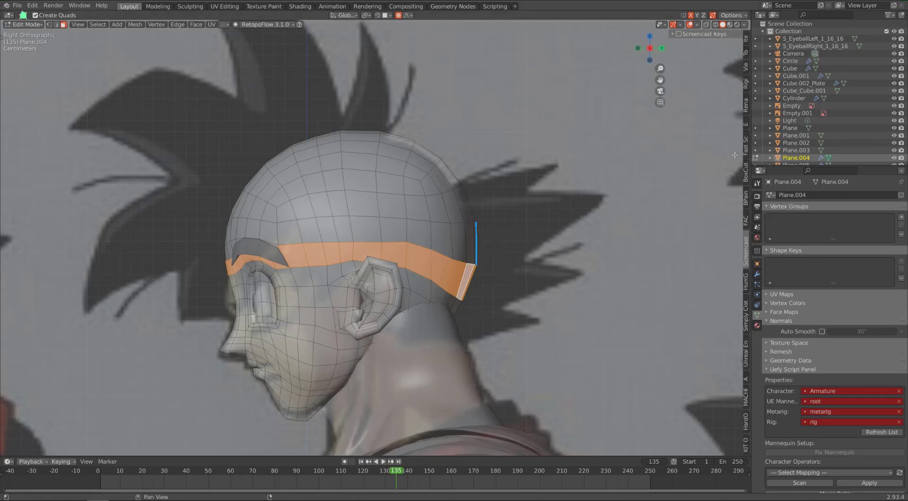
{"action": "left_click", "coordinate": [679, 34]}
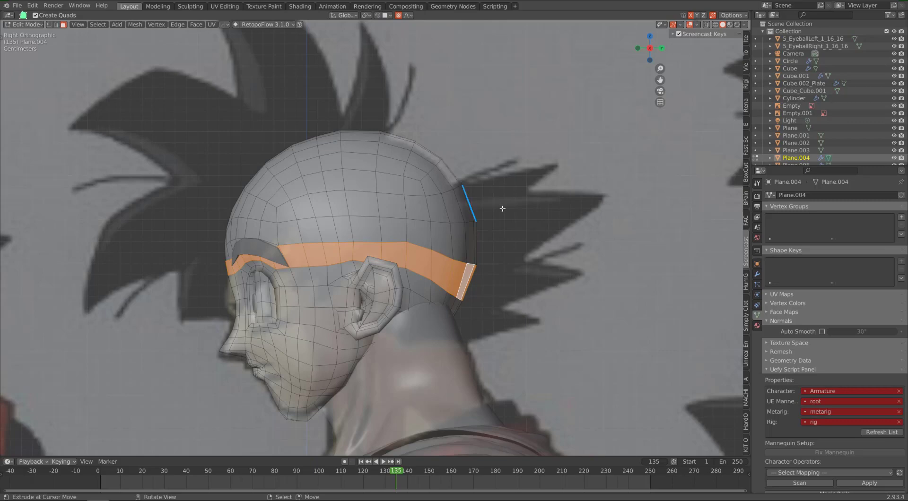
Select three adjacent face loops around the head, starting with the loop just above the ear and working upward
{"action": "middle_click_drag", "start_coordinate": [474, 223], "coordinate": [450, 227]}
{"action": "right_click", "coordinate": [434, 231], "text": "alt"}
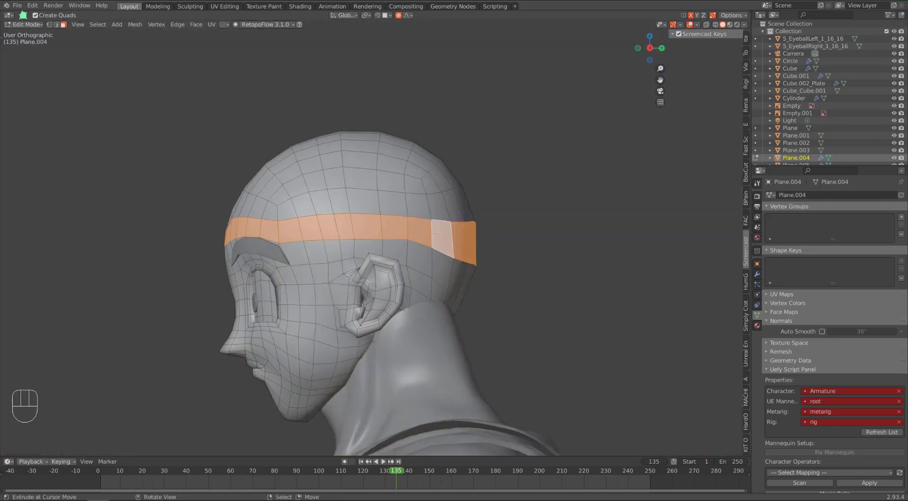
{"action": "key", "text": "KP_3"}
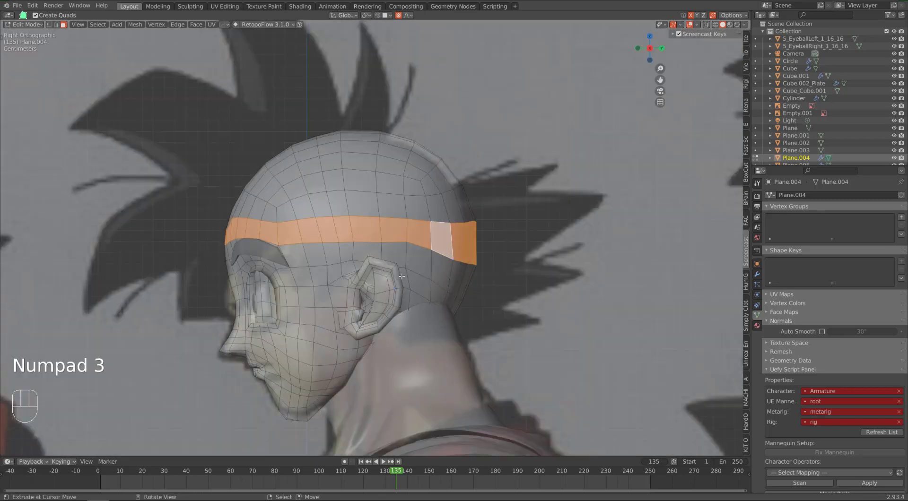
{"action": "left_click", "coordinate": [407, 251], "text": "alt"}
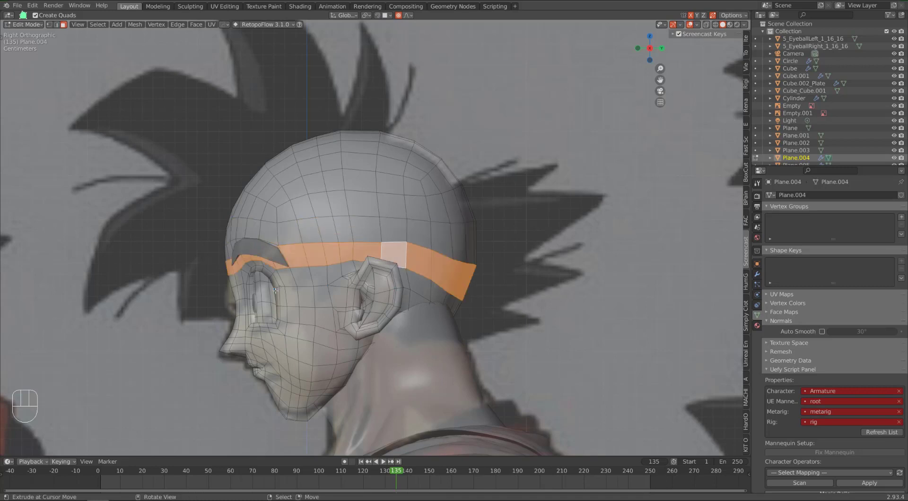
{"action": "left_click", "coordinate": [408, 232], "text": "alt+shift"}
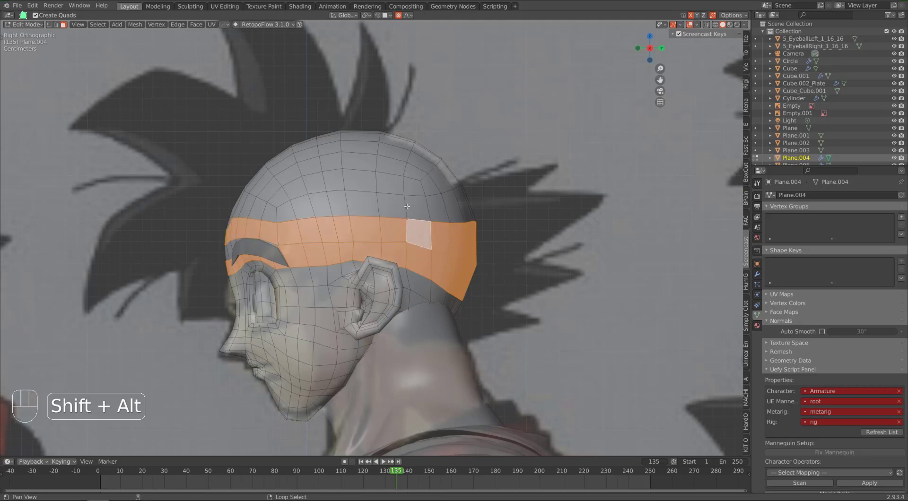
{"action": "left_click", "coordinate": [403, 207], "text": "alt+shift"}
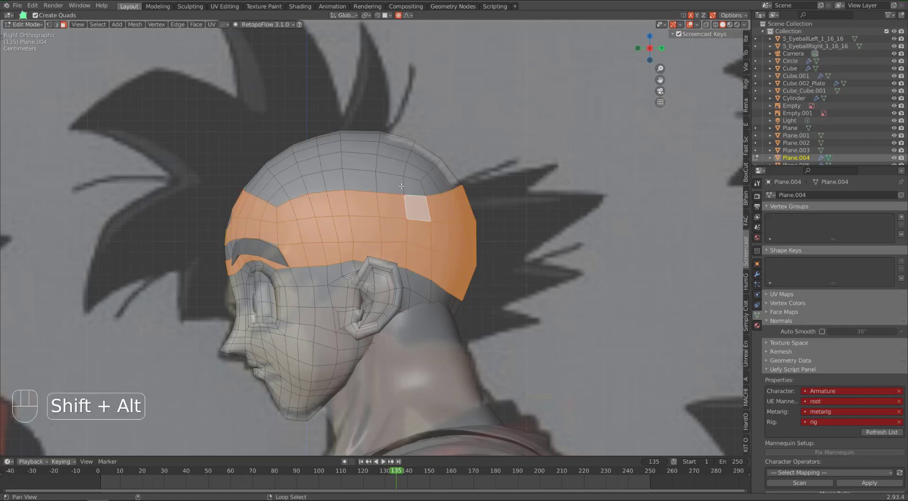
Add the remaining crown faces above the selected loops with Circle Select
{"action": "key", "text": "c"}
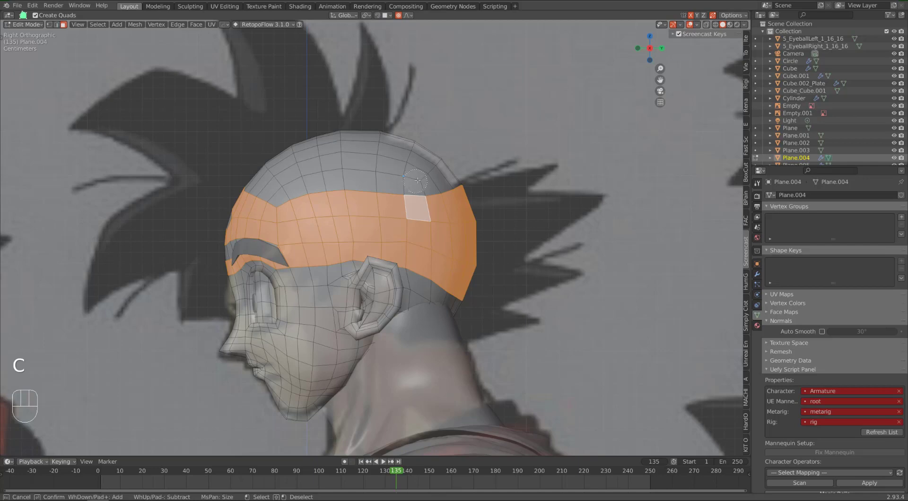
{"action": "mouse_move", "coordinate": [431, 176]}
{"action": "left_mouse_down"}
{"action": "mouse_move", "coordinate": [331, 156]}
{"action": "mouse_move", "coordinate": [265, 175]}
{"action": "mouse_move", "coordinate": [305, 135]}
{"action": "mouse_move", "coordinate": [266, 171]}
{"action": "left_mouse_up"}
{"action": "right_click", "coordinate": [220, 213]}
{"action": "scroll", "coordinate": [220, 223], "scroll_direction": "down", "scroll_amount": 1}
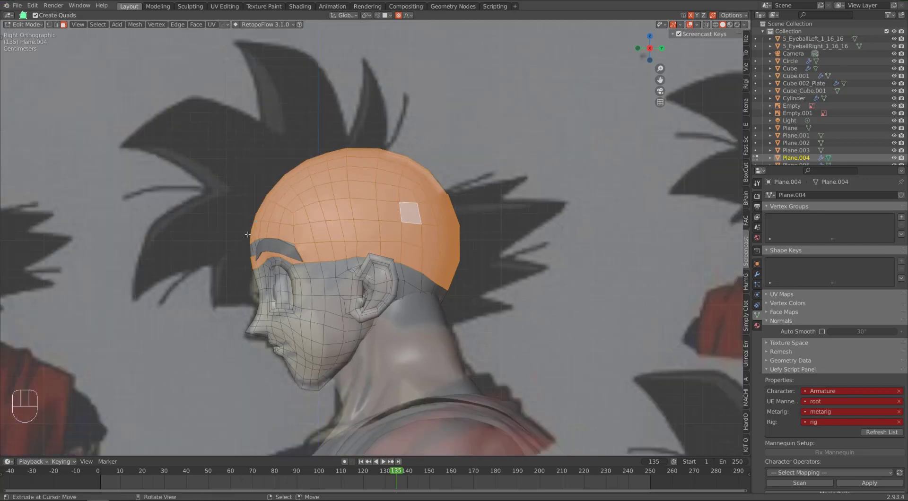
Remove the brow and lower forehead faces from the selection with Circle Select, keeping the faces above the hairline selected
{"action": "middle_click_drag", "start_coordinate": [219, 230], "coordinate": [306, 232]}
{"action": "key", "text": "KP_3"}
{"action": "scroll", "coordinate": [285, 233], "scroll_direction": "up", "scroll_amount": 2}
{"action": "key", "text": "c"}
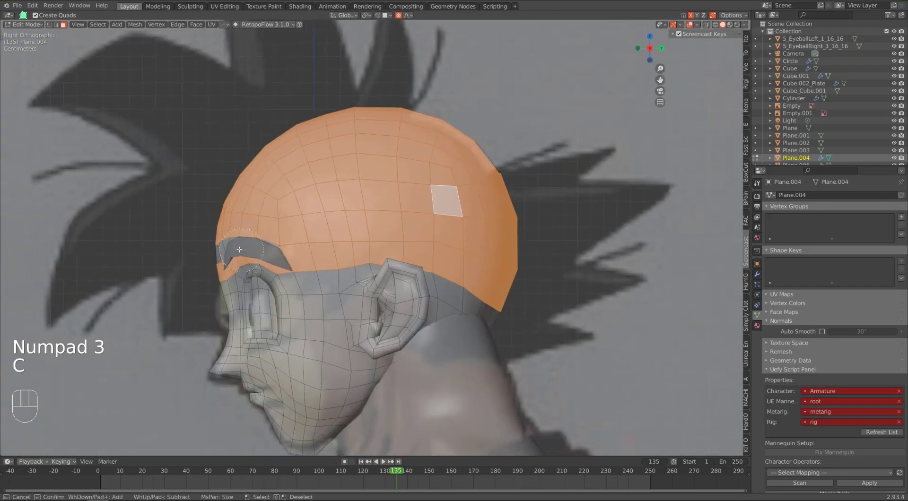
{"action": "mouse_move", "coordinate": [222, 250]}
{"action": "middle_mouse_down"}
{"action": "mouse_move", "coordinate": [263, 232]}
{"action": "mouse_move", "coordinate": [248, 263]}
{"action": "mouse_move", "coordinate": [232, 208]}
{"action": "mouse_move", "coordinate": [255, 160]}
{"action": "mouse_move", "coordinate": [227, 194]}
{"action": "mouse_move", "coordinate": [242, 200]}
{"action": "middle_mouse_up"}
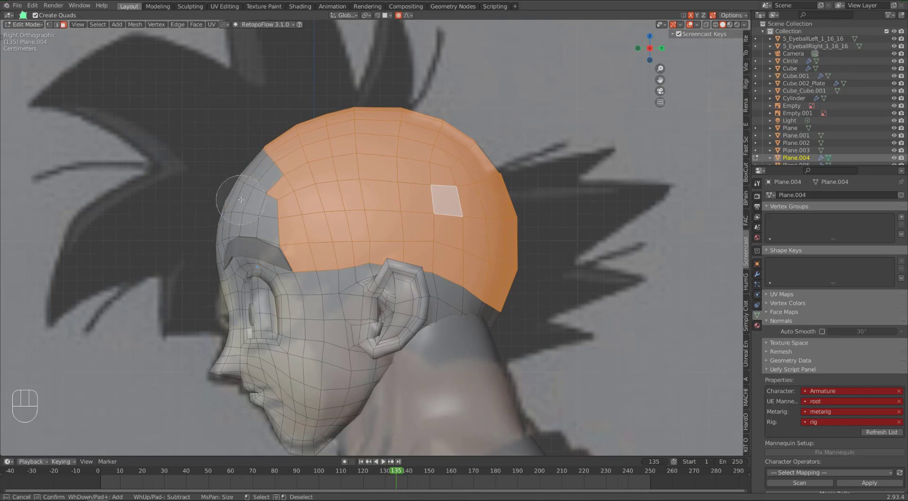
{"action": "mouse_move", "coordinate": [237, 189]}
{"action": "left_mouse_down"}
{"action": "mouse_move", "coordinate": [241, 163]}
{"action": "mouse_move", "coordinate": [243, 171]}
{"action": "left_mouse_up"}
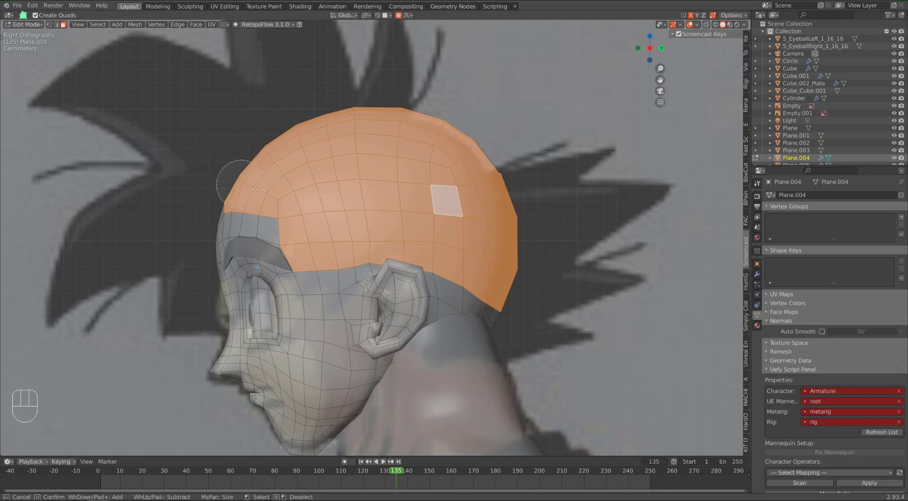
{"action": "middle_click_drag", "start_coordinate": [237, 178], "coordinate": [287, 177]}
{"action": "mouse_move", "coordinate": [285, 177]}
{"action": "left_mouse_down"}
{"action": "mouse_move", "coordinate": [271, 180]}
{"action": "mouse_move", "coordinate": [244, 163]}
{"action": "left_mouse_up"}
{"action": "key", "text": "Escape"}
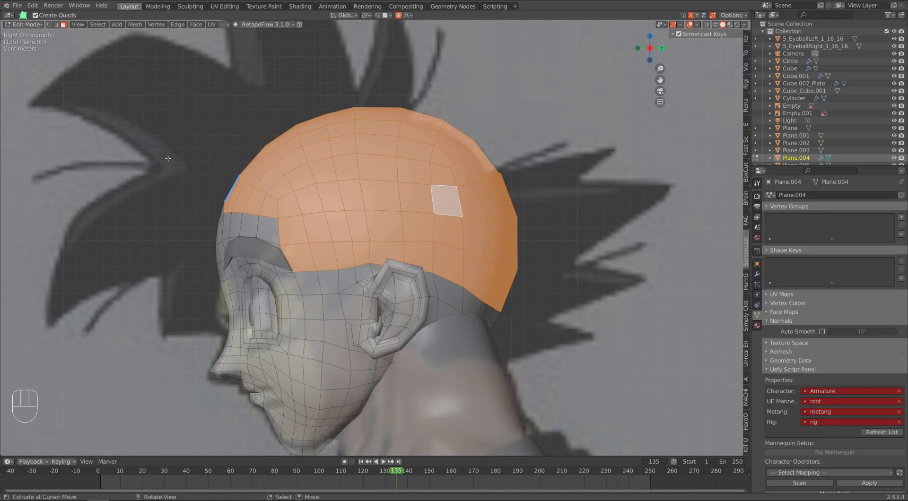
Compare the hairline with the front and side references and deselect the two columns of temple faces beside the eyebrow
{"action": "mouse_move", "coordinate": [190, 162]}
{"action": "middle_mouse_down"}
{"action": "mouse_move", "coordinate": [242, 166]}
{"action": "mouse_move", "coordinate": [226, 162]}
{"action": "middle_mouse_up"}
{"action": "key", "text": "KP_1"}
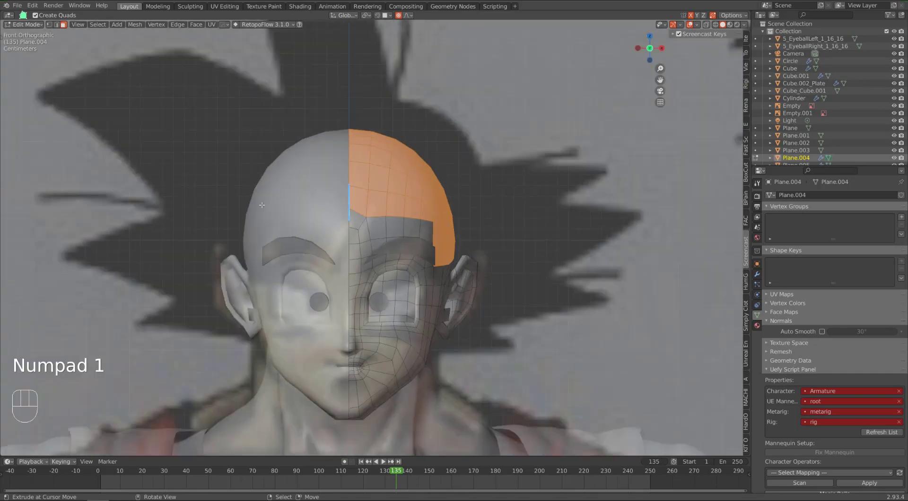
{"action": "key", "text": "KP_3"}
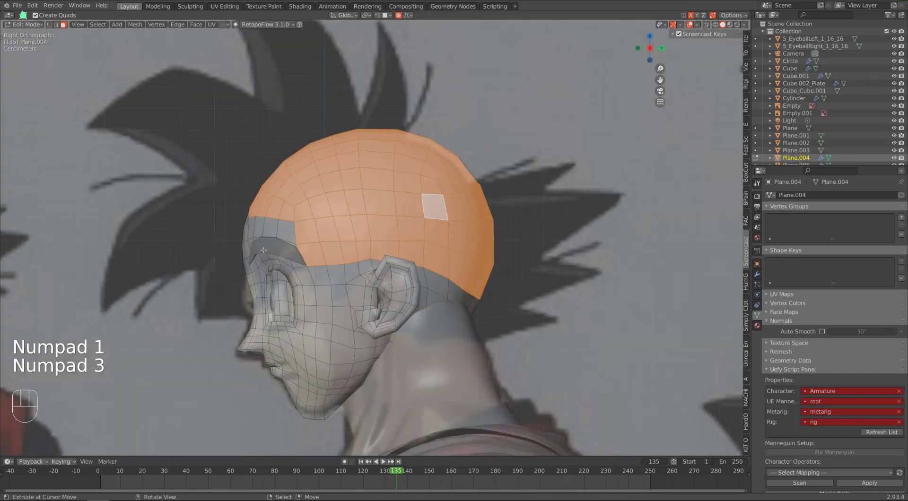
{"action": "key", "text": "c"}
{"action": "middle_click_drag", "start_coordinate": [281, 247], "coordinate": [298, 250]}
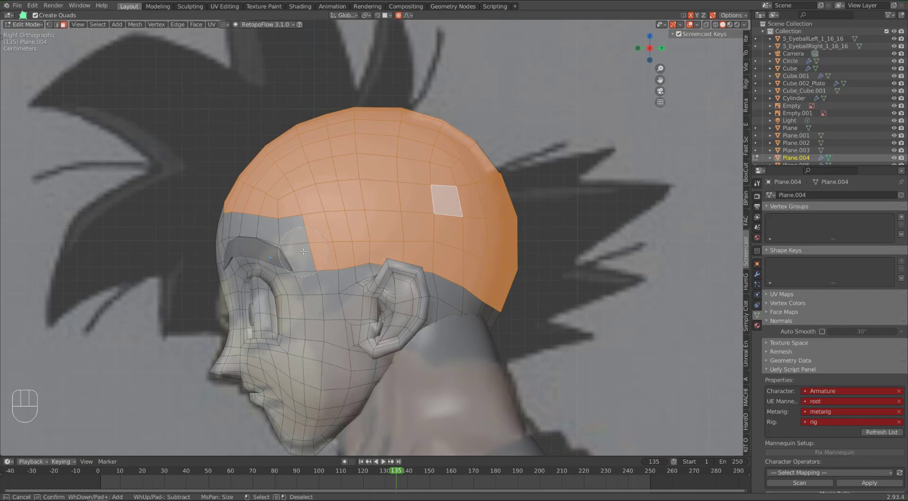
{"action": "middle_click_drag", "start_coordinate": [303, 251], "coordinate": [316, 247]}
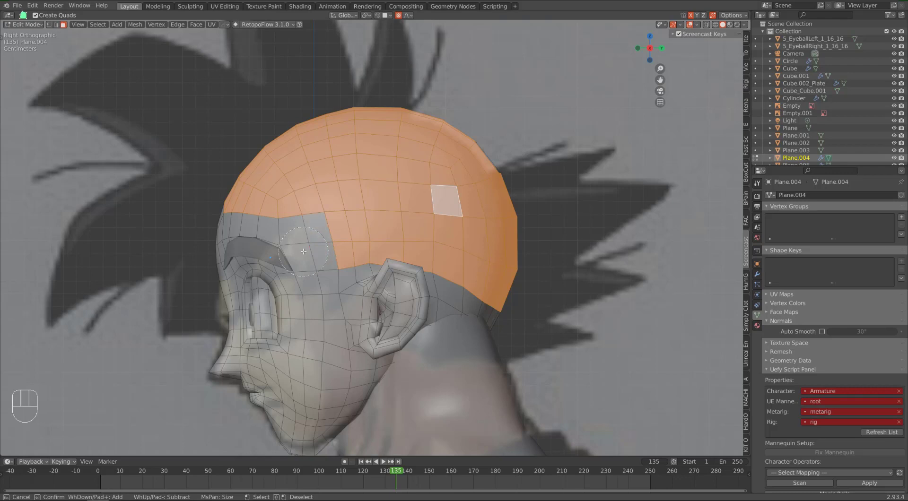
{"action": "key", "text": "Escape"}
Add the sideburn faces in front of the ear and at its upper edge to the selection
{"action": "key", "text": "shift"}
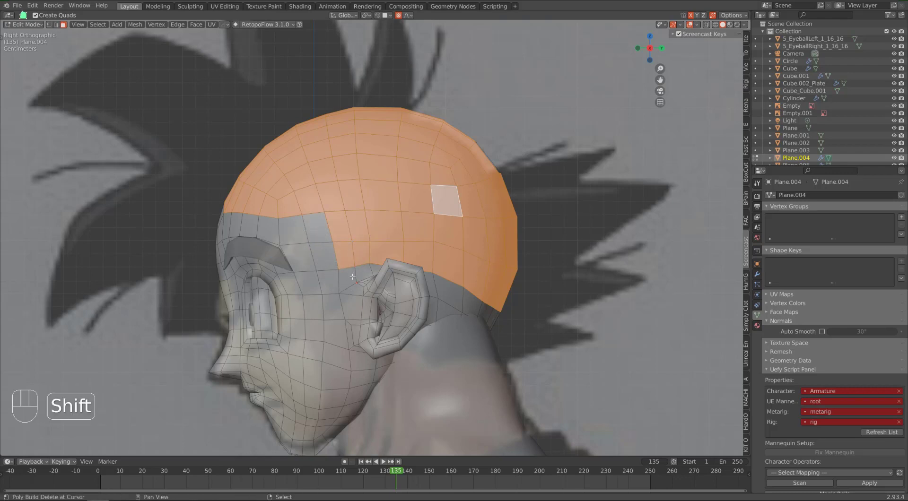
{"action": "right_click", "coordinate": [361, 274], "text": "shift"}
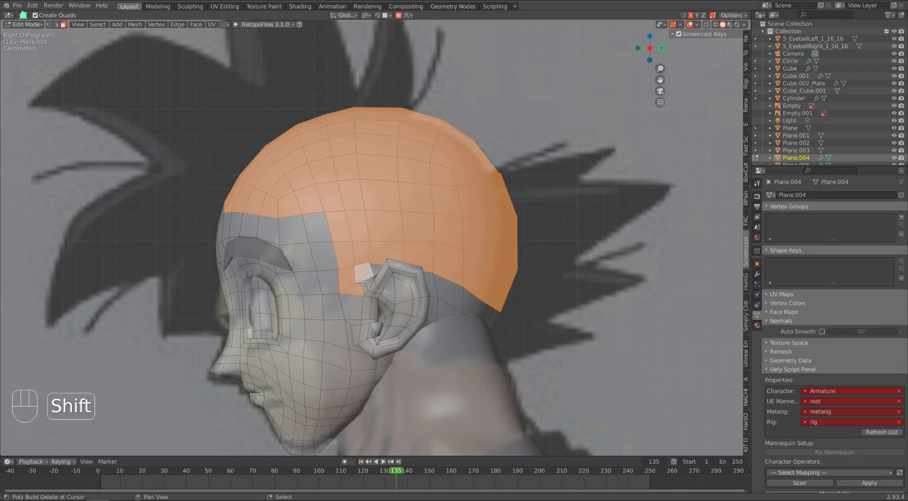
{"action": "right_click", "coordinate": [375, 270], "text": "shift"}
Extend the selection by two face rows from behind the ear to the nape, and add the unselected face on the back centreline
{"action": "middle_click_drag", "start_coordinate": [378, 272], "coordinate": [332, 319]}
{"action": "key", "text": "shift"}
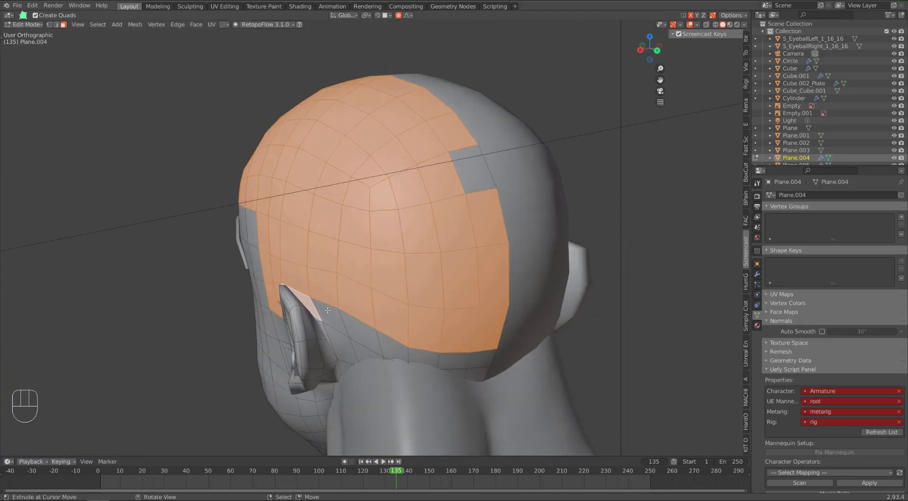
{"action": "key", "text": "shift"}
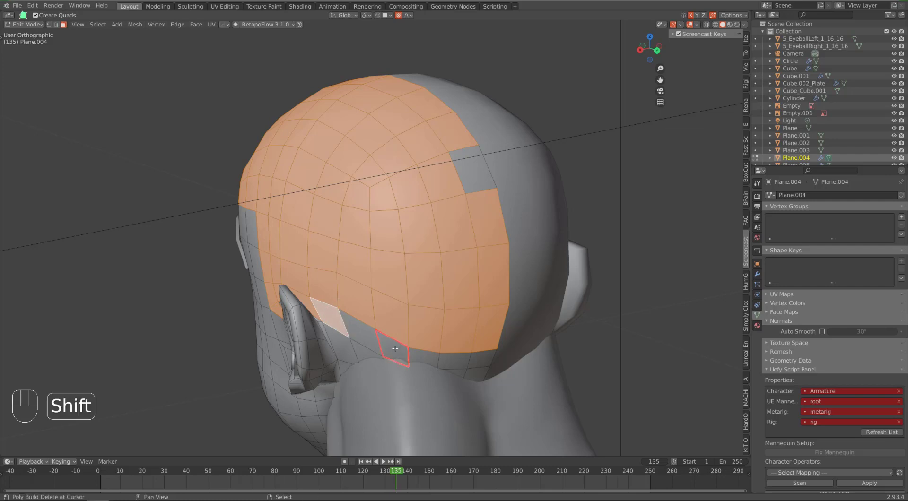
{"action": "left_click", "coordinate": [484, 360], "text": "ctrl"}
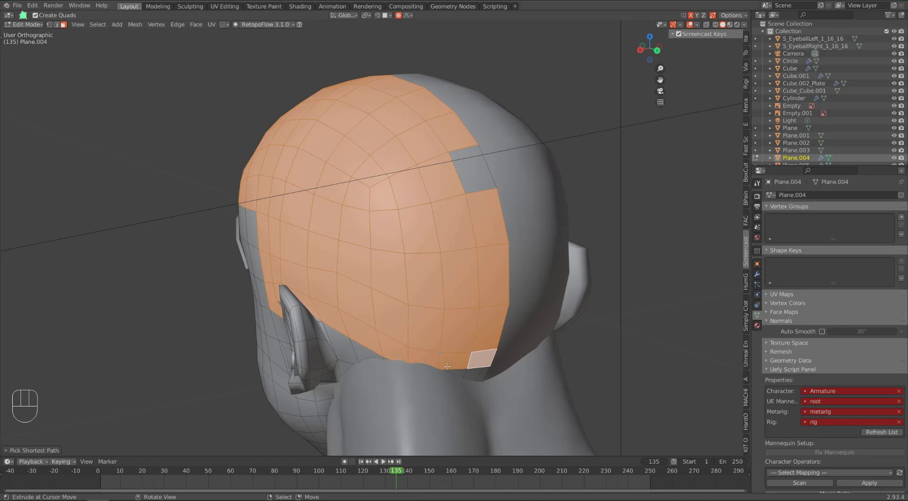
{"action": "left_click", "coordinate": [346, 347]}
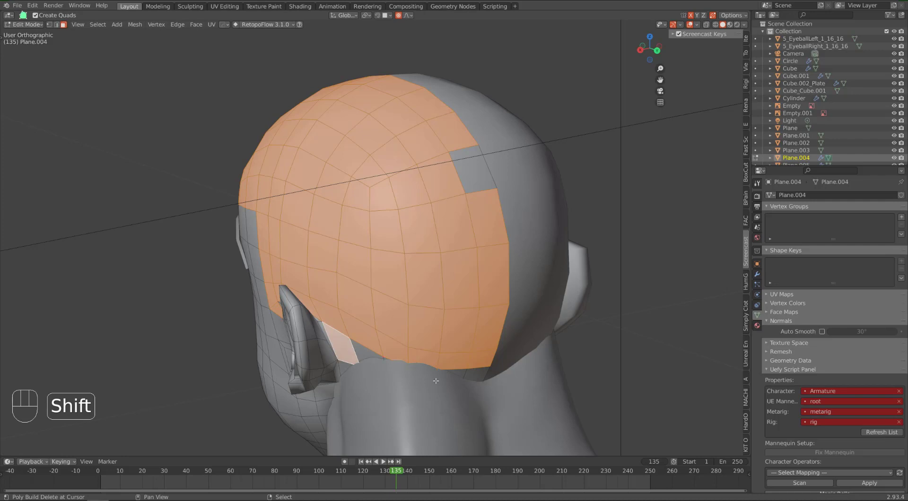
{"action": "left_click", "coordinate": [480, 375], "text": "ctrl"}
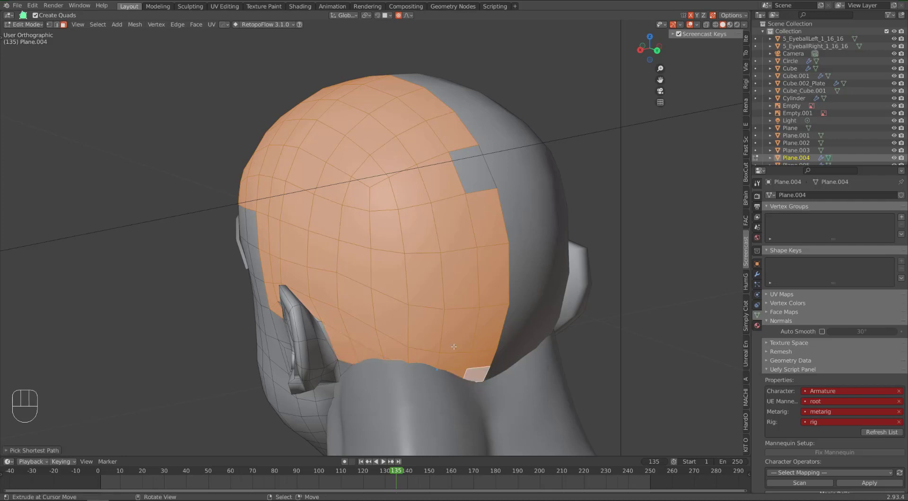
{"action": "scroll", "coordinate": [366, 369], "scroll_direction": "down", "scroll_amount": 1}
{"action": "right_click", "coordinate": [456, 181], "text": "shift"}
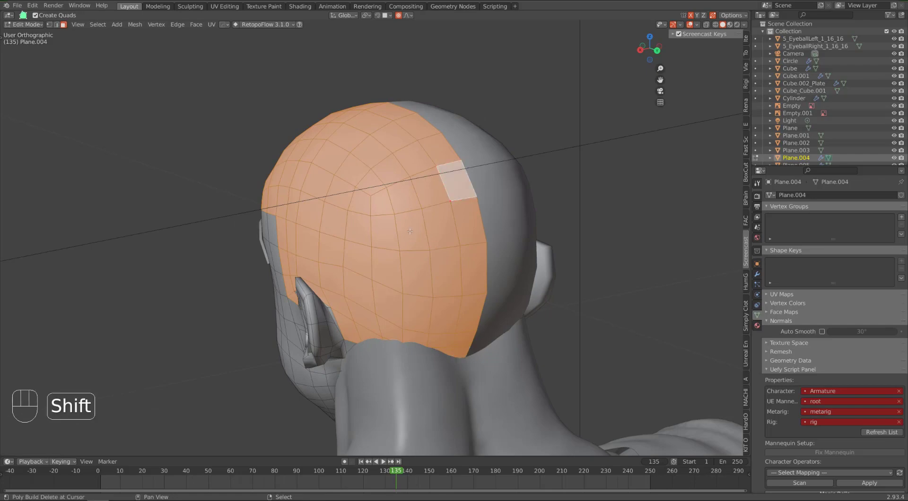
Add the small faces where the upper front of the ear meets the scalp to the selection
{"action": "middle_click_drag", "start_coordinate": [336, 266], "coordinate": [420, 250]}
{"action": "middle_click_drag", "start_coordinate": [394, 298], "coordinate": [394, 344]}
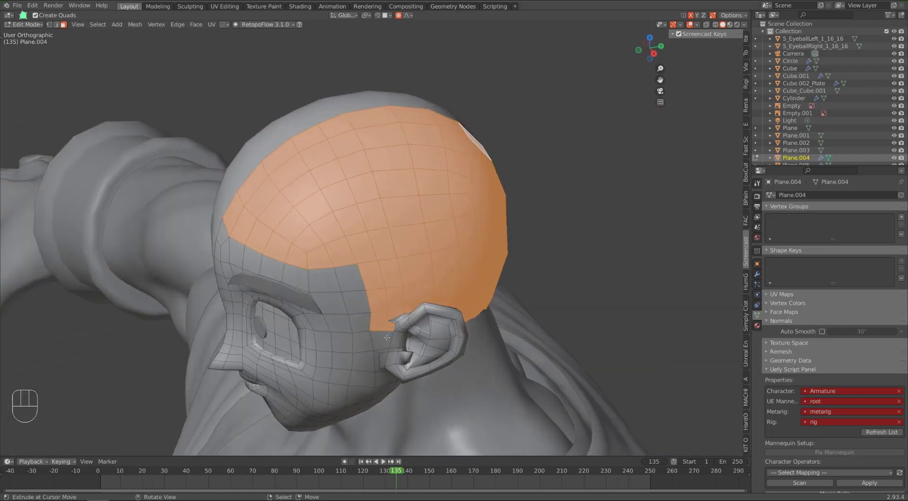
{"action": "scroll", "coordinate": [394, 344], "scroll_direction": "up", "scroll_amount": 3}
{"action": "scroll", "coordinate": [394, 343], "scroll_direction": "up", "scroll_amount": 2}
{"action": "middle_click_drag", "start_coordinate": [418, 413], "coordinate": [373, 289], "text": "shift"}
{"action": "right_click", "coordinate": [379, 332], "text": "shift"}
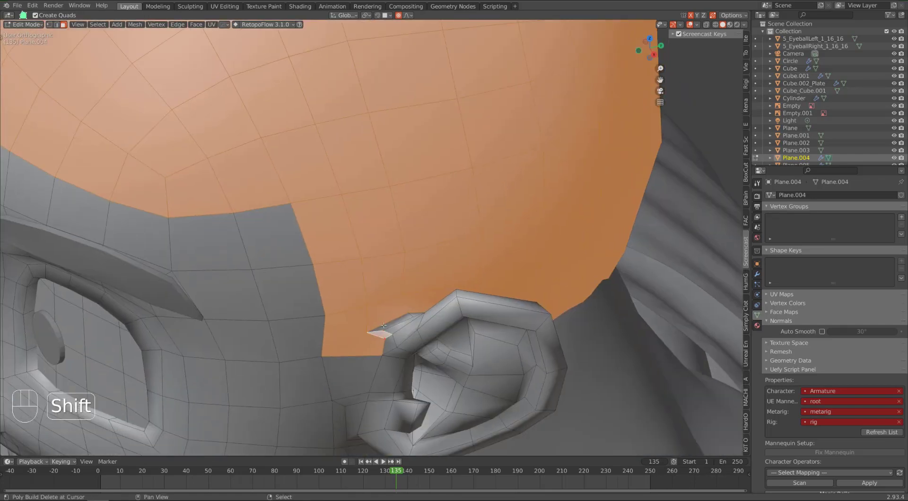
{"action": "right_click", "coordinate": [384, 324], "text": "shift"}
{"action": "right_click", "coordinate": [385, 314], "text": "shift"}
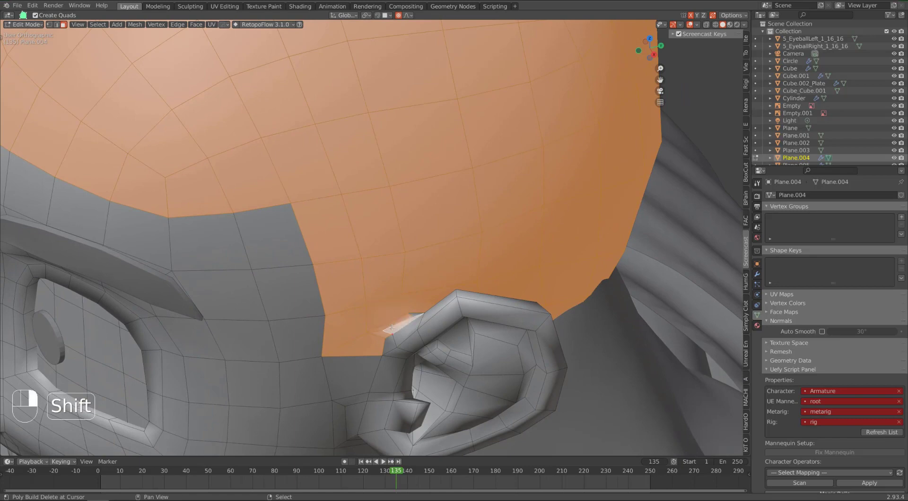
Deselect the lowest sideburn face in front of the ear and check the scalp selection against the side reference
{"action": "middle_click_drag", "start_coordinate": [386, 314], "coordinate": [469, 336]}
{"action": "right_click", "coordinate": [266, 310], "text": "shift"}
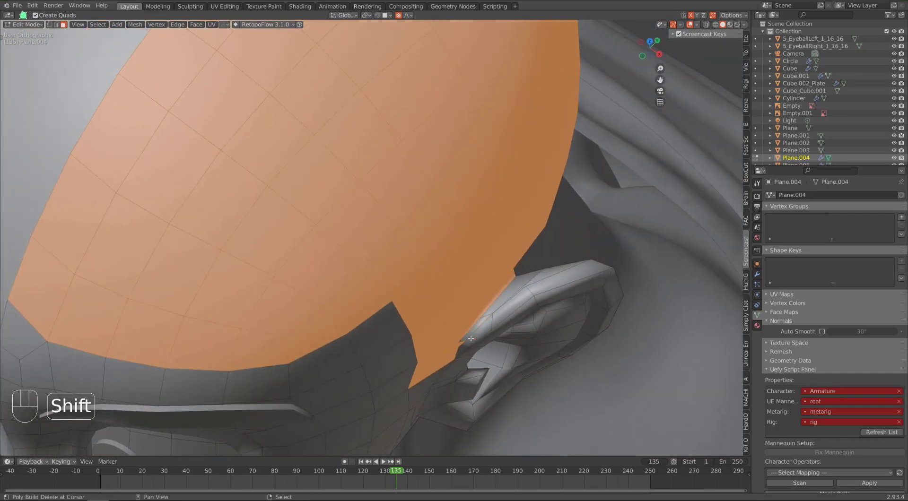
{"action": "middle_click_drag", "start_coordinate": [463, 339], "coordinate": [407, 279]}
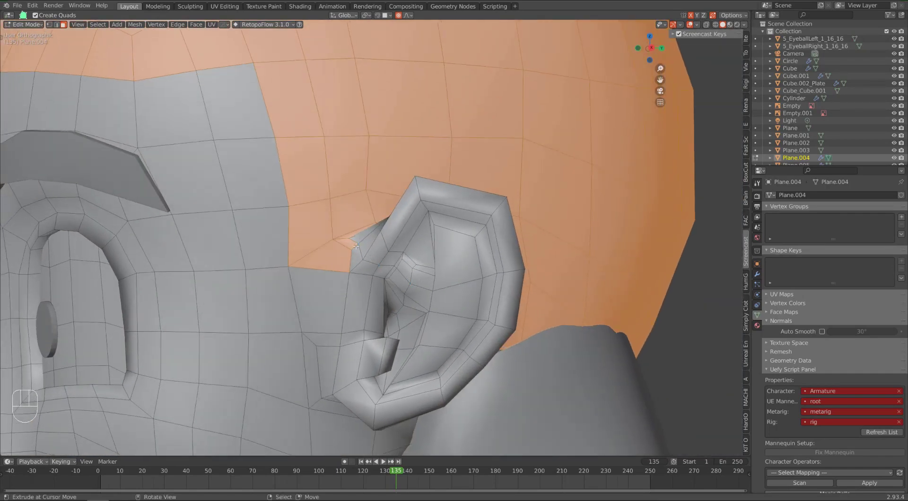
{"action": "right_click", "coordinate": [335, 255], "text": "shift"}
{"action": "scroll", "coordinate": [343, 246], "scroll_direction": "down", "scroll_amount": 3}
{"action": "middle_click_drag", "start_coordinate": [374, 221], "coordinate": [403, 243]}
{"action": "scroll", "coordinate": [402, 258], "scroll_direction": "down", "scroll_amount": 3}
{"action": "middle_click_drag", "start_coordinate": [400, 284], "coordinate": [357, 283]}
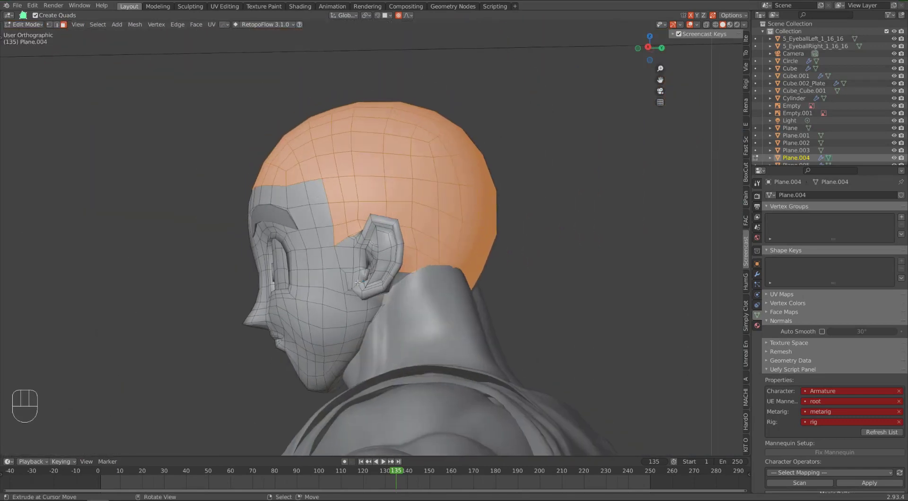
{"action": "key", "text": "KP_3"}
{"action": "scroll", "coordinate": [413, 255], "scroll_direction": "down", "scroll_amount": 2}
{"action": "scroll", "coordinate": [413, 255], "scroll_direction": "up", "scroll_amount": 3}
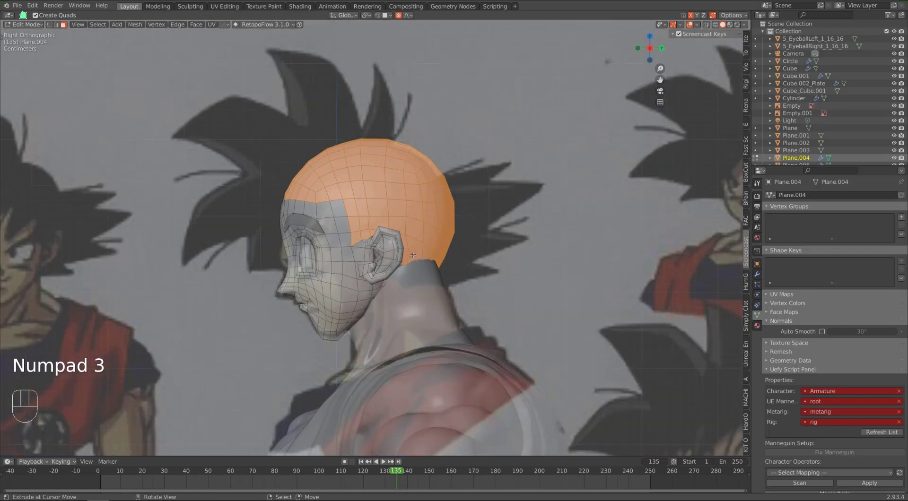
Duplicate the selected scalp faces in place and separate the copy into its own object
{"action": "key", "text": "shift+d"}
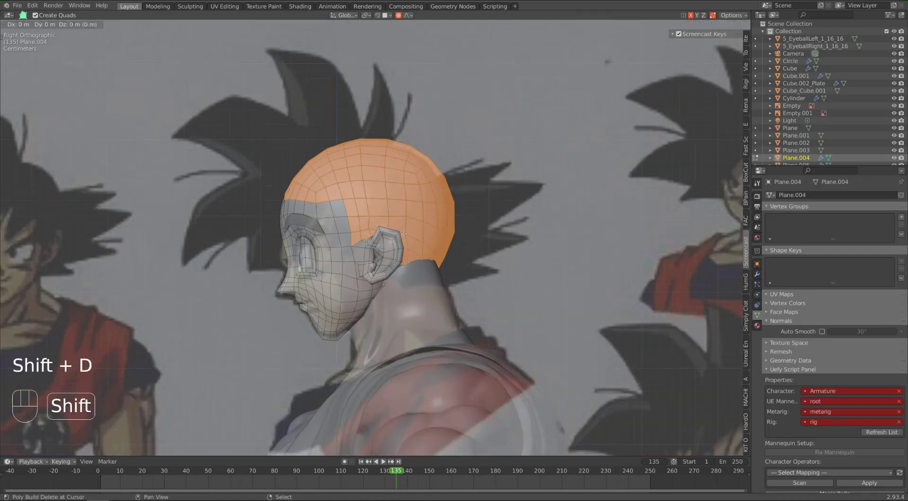
{"action": "key", "text": "p"}
{"action": "left_click", "coordinate": [403, 233]}
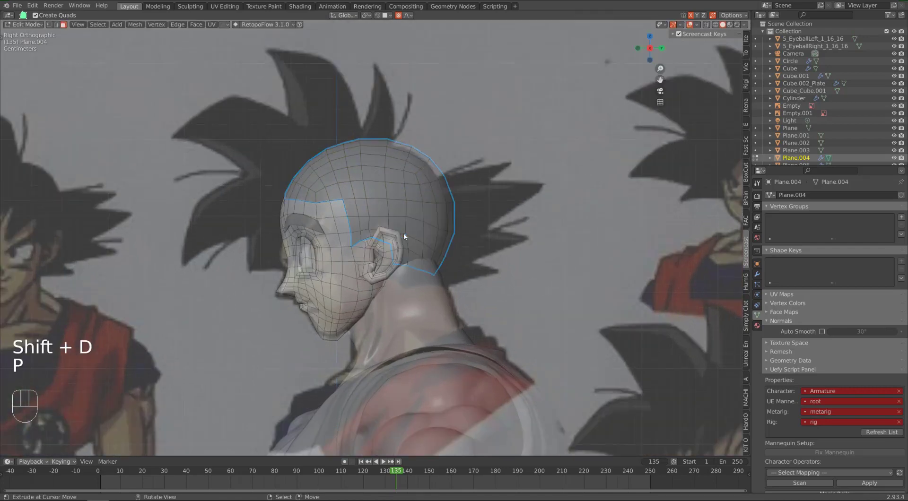
{"action": "key", "text": "Tab"}
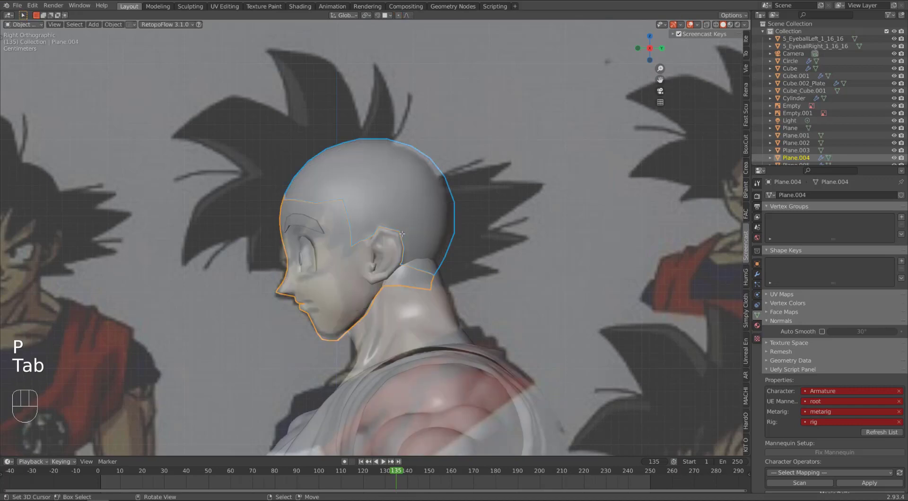
Select the separated scalp mesh and open it for vertex editing
{"action": "left_click", "coordinate": [393, 193]}
{"action": "middle_click_drag", "start_coordinate": [393, 193], "coordinate": [362, 243]}
{"action": "key", "text": "Tab"}
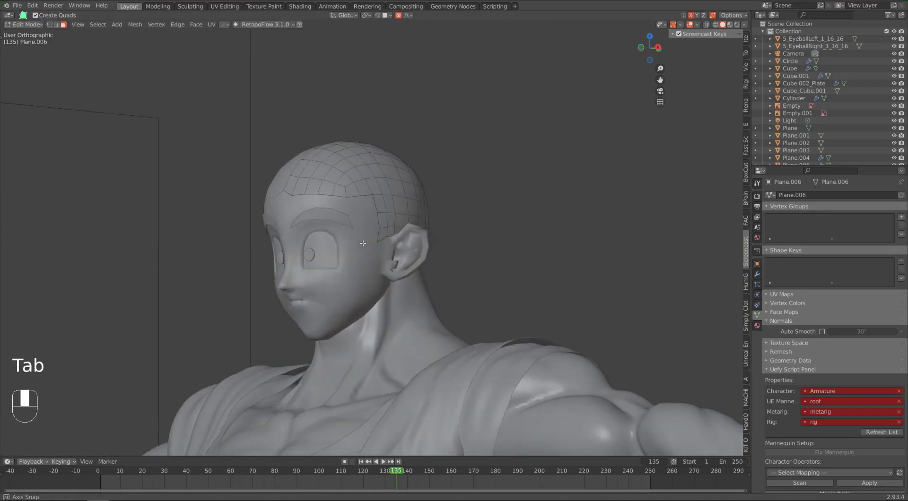
{"action": "key", "text": "1"}
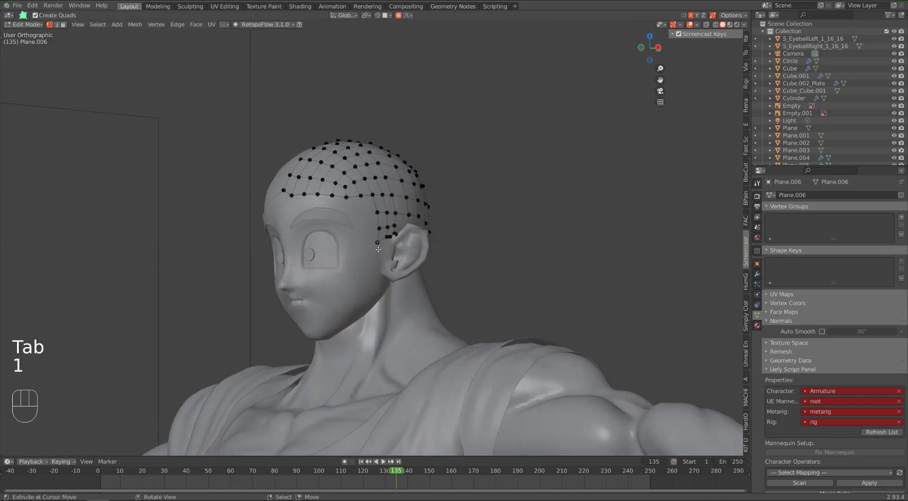
Select all scalp cap vertices and deselect the front centre hairline vertex and the corner vertex at the temple
{"action": "key", "text": "a"}
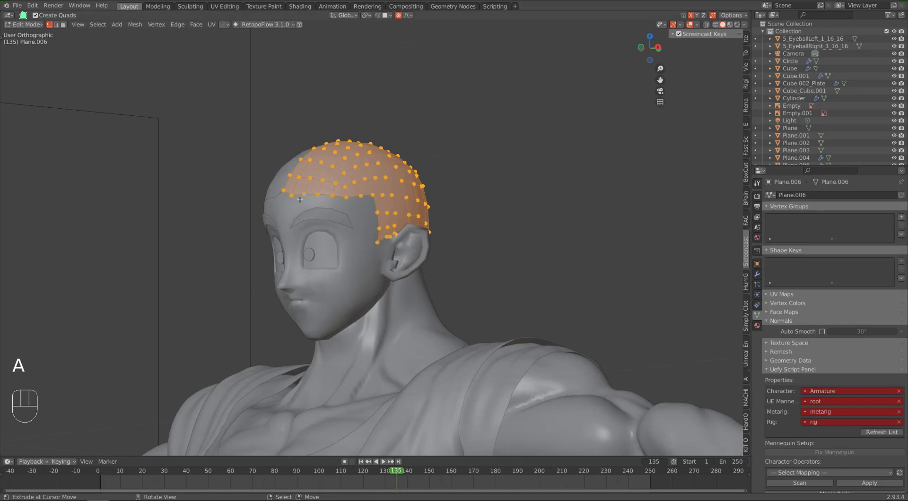
{"action": "left_click", "coordinate": [284, 190], "text": "shift"}
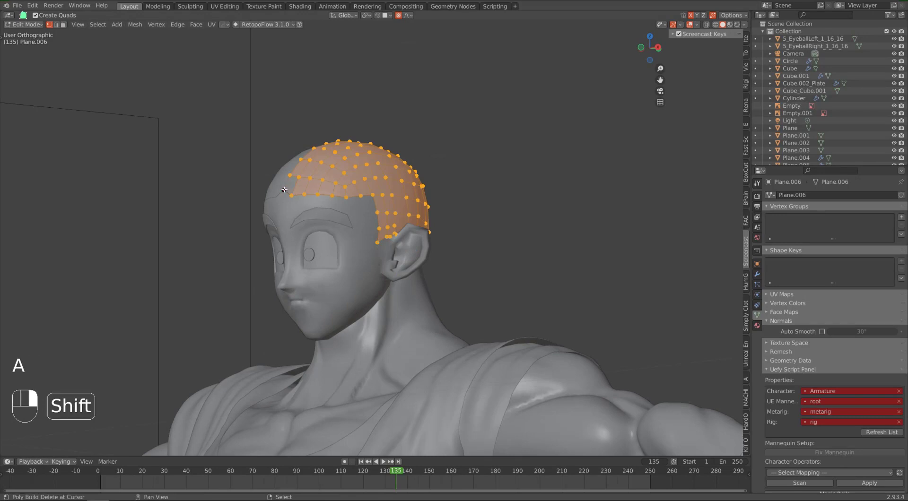
{"action": "right_click", "coordinate": [373, 195], "text": "ctrl"}
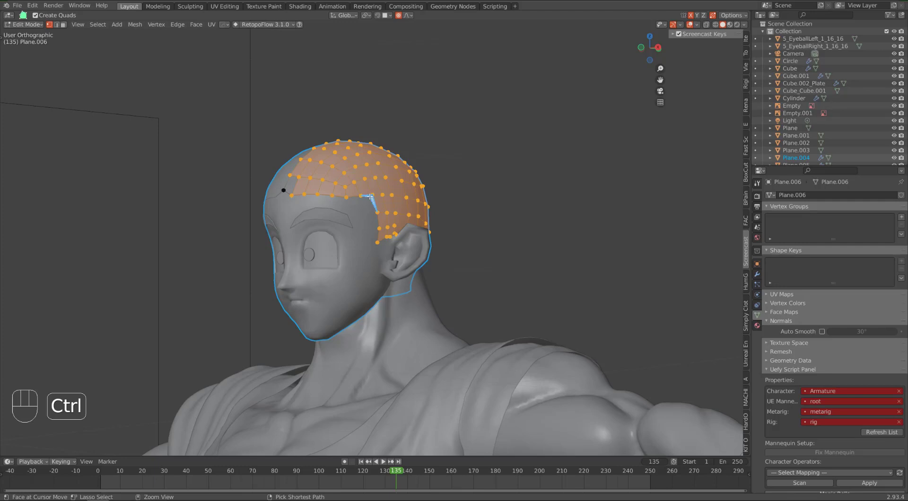
{"action": "key", "text": "ctrl+z"}
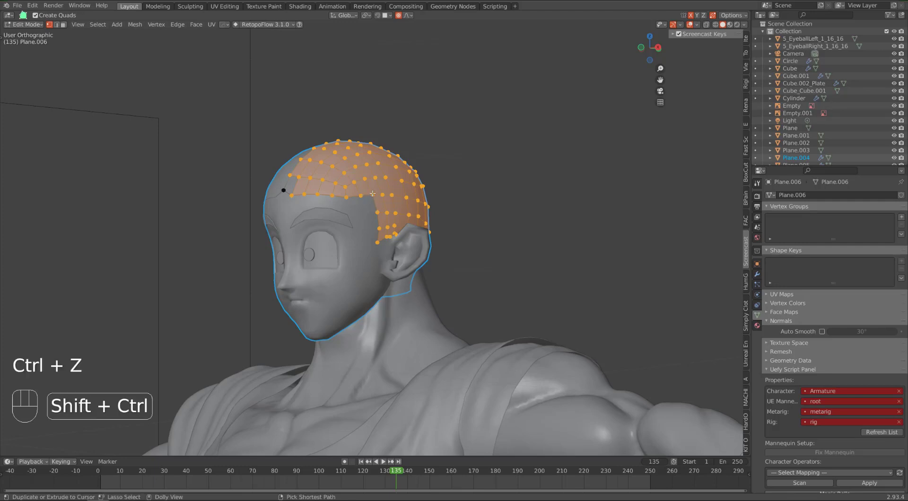
{"action": "right_click", "coordinate": [373, 194], "text": "ctrl+shift"}
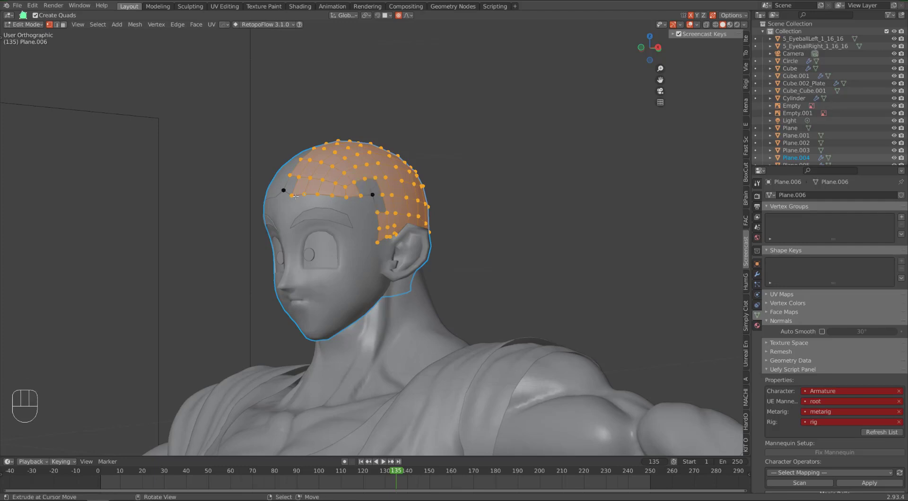
Deselect the remaining border vertices along the hairline, sideburn and ear with circle selection, keeping the inner scalp selected
{"action": "key", "text": "b"}
{"action": "key", "text": "c"}
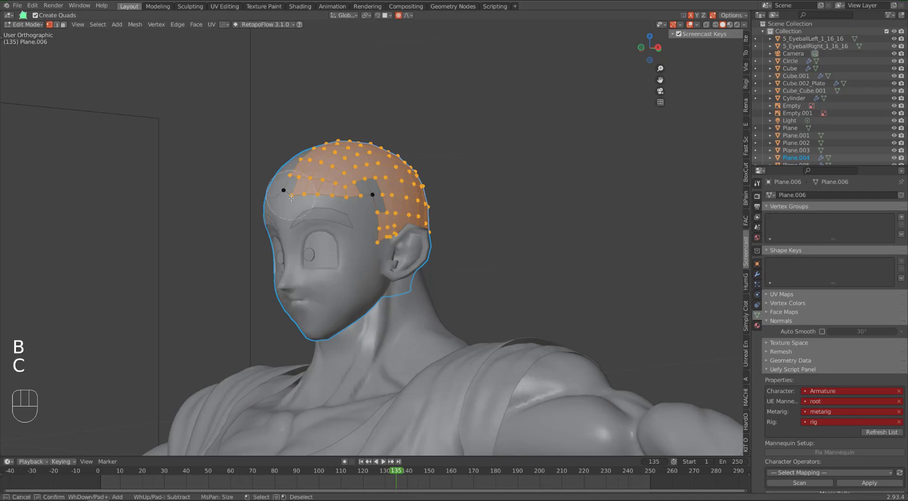
{"action": "mouse_move", "coordinate": [289, 196]}
{"action": "middle_mouse_down"}
{"action": "mouse_move", "coordinate": [305, 189]}
{"action": "mouse_move", "coordinate": [360, 204]}
{"action": "mouse_move", "coordinate": [377, 245]}
{"action": "mouse_move", "coordinate": [395, 239]}
{"action": "mouse_move", "coordinate": [402, 254]}
{"action": "mouse_move", "coordinate": [355, 263]}
{"action": "mouse_move", "coordinate": [386, 281]}
{"action": "mouse_move", "coordinate": [432, 288]}
{"action": "mouse_move", "coordinate": [412, 321]}
{"action": "mouse_move", "coordinate": [428, 331]}
{"action": "middle_mouse_up"}
{"action": "right_click", "coordinate": [403, 249]}
{"action": "key", "text": "c"}
{"action": "key", "text": "Escape"}
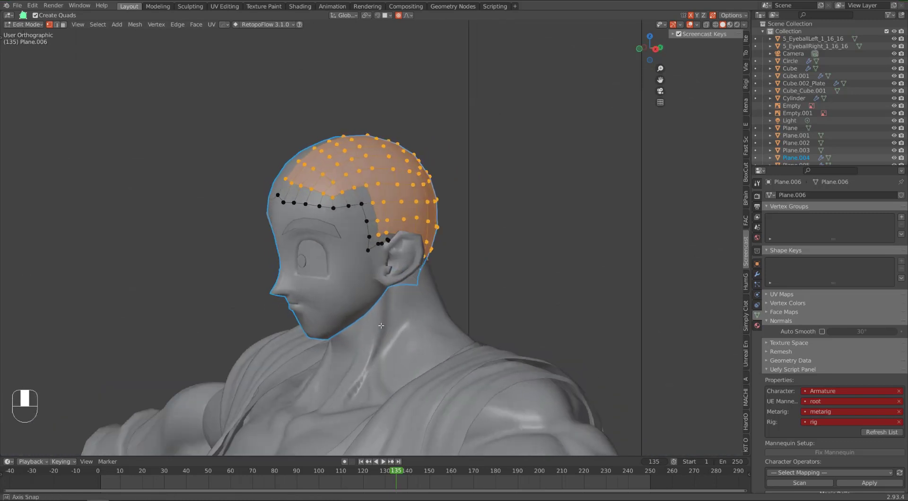
Shrink/Fatten the inner scalp vertices outward by about 0.013 m with a small proportional influence, and smooth them once
{"action": "key", "text": "alt+s"}
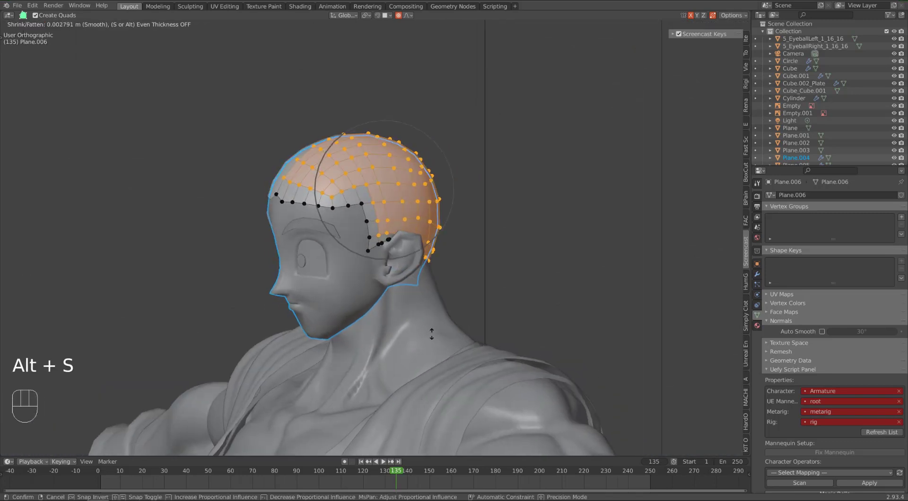
{"action": "scroll", "coordinate": [432, 332], "scroll_direction": "up", "scroll_amount": 5}
{"action": "scroll", "coordinate": [434, 331], "scroll_direction": "up", "scroll_amount": 9}
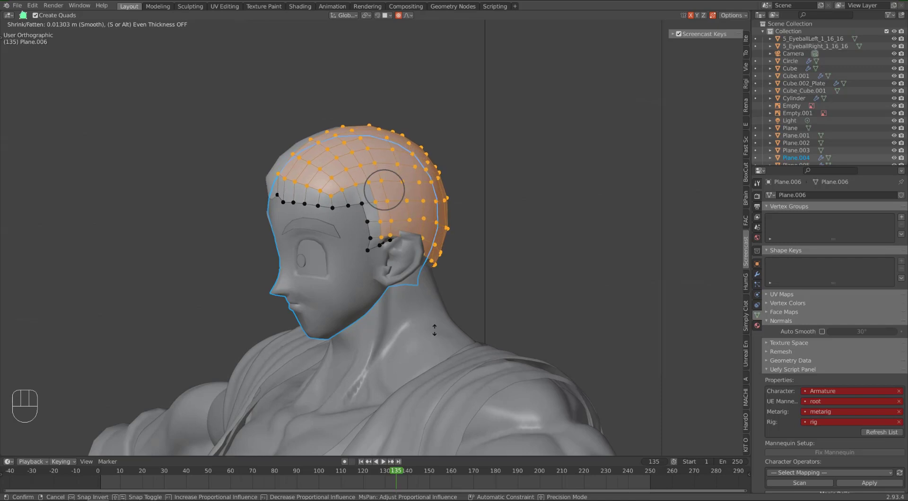
{"action": "scroll", "coordinate": [436, 329], "scroll_direction": "up", "scroll_amount": 2}
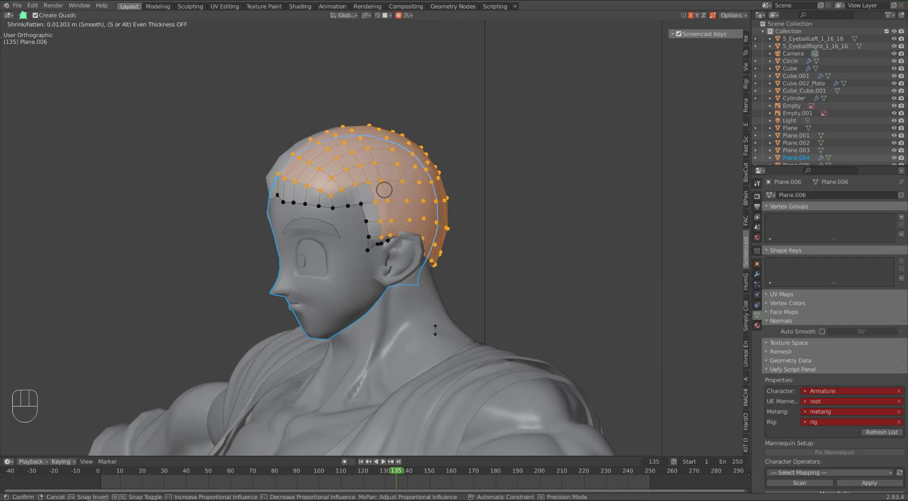
{"action": "left_click", "coordinate": [435, 330]}
{"action": "key", "text": "alt+q"}
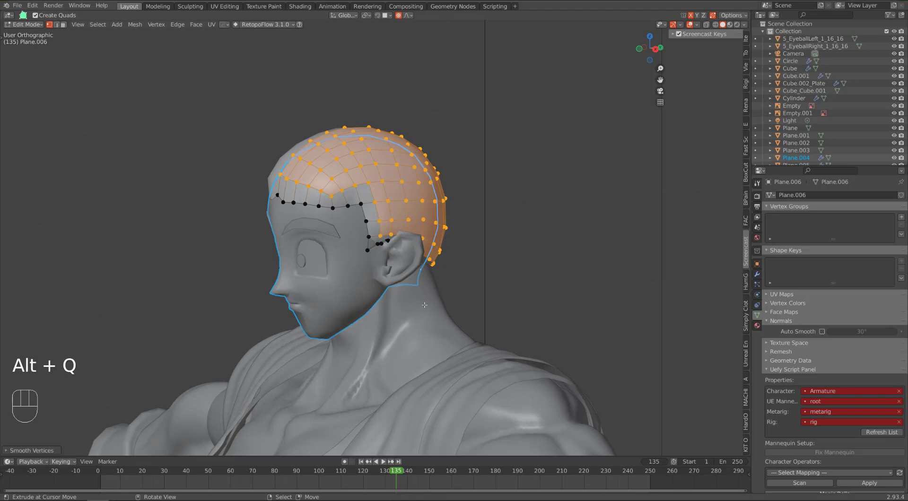
Assign Alt+Q as the shortcut for the Smooth Vertices command
{"action": "key", "text": "w"}
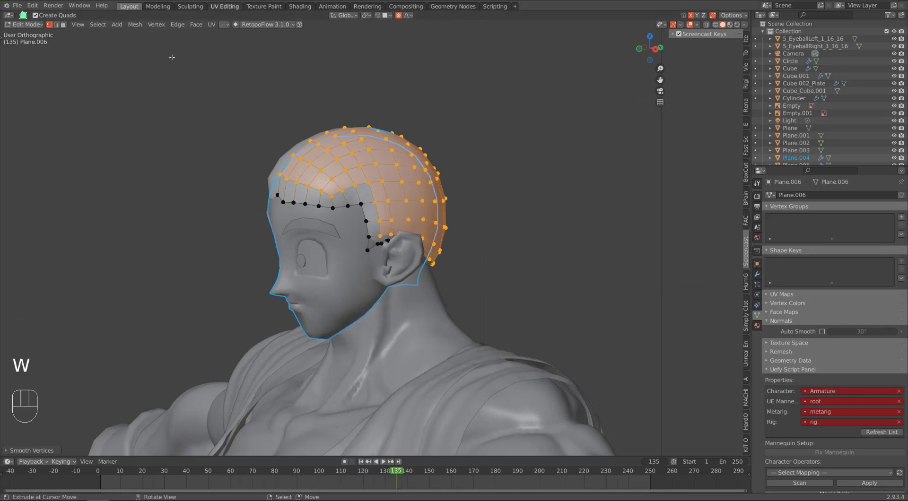
{"action": "left_click", "coordinate": [162, 25]}
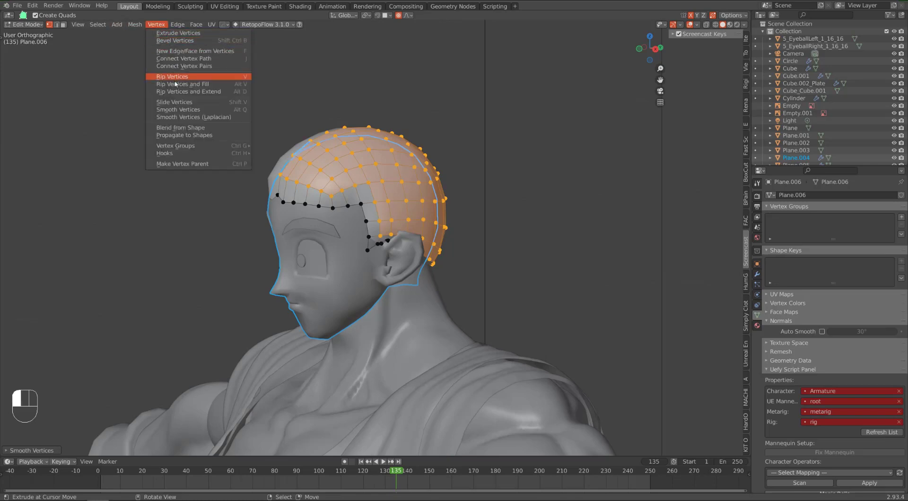
{"action": "right_click", "coordinate": [210, 111]}
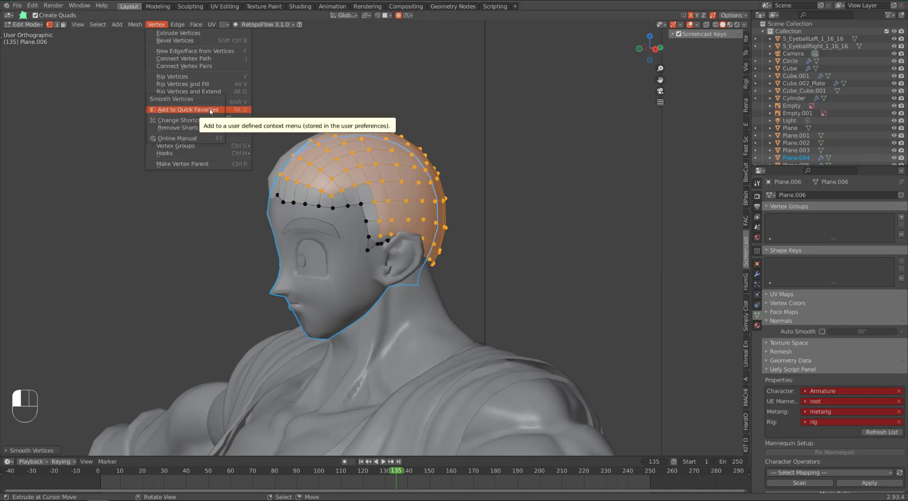
{"action": "left_click", "coordinate": [211, 110]}
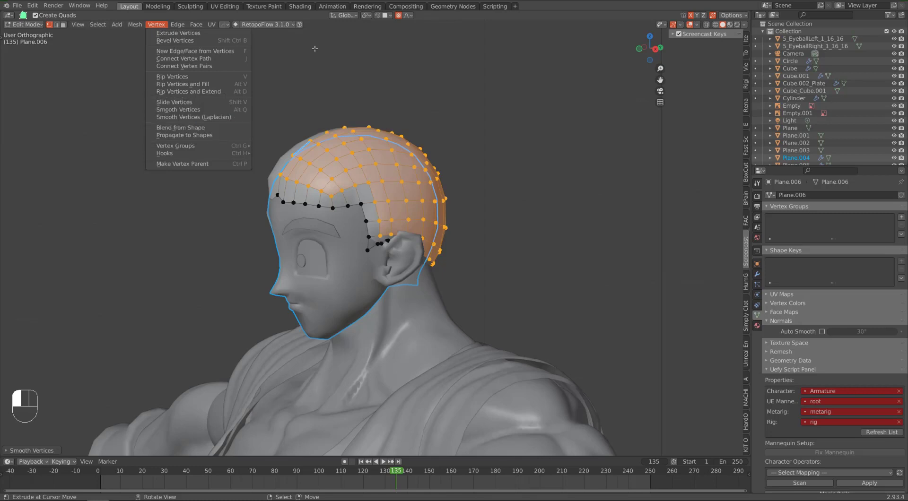
{"action": "left_click", "coordinate": [135, 24]}
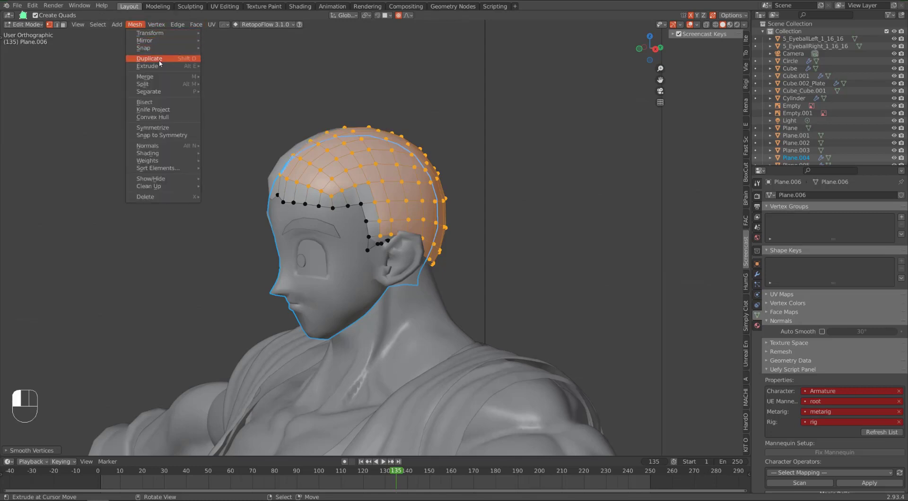
{"action": "left_click", "coordinate": [157, 25]}
{"action": "left_click", "coordinate": [157, 25]}
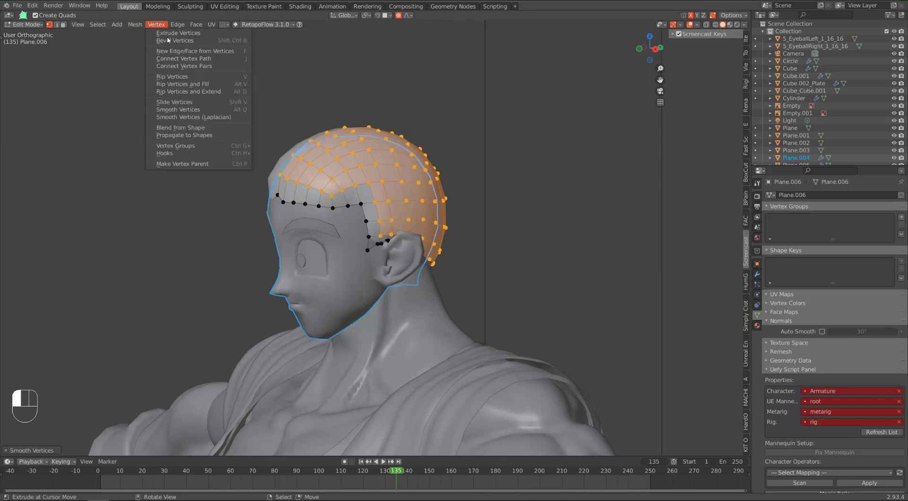
{"action": "right_click", "coordinate": [187, 112]}
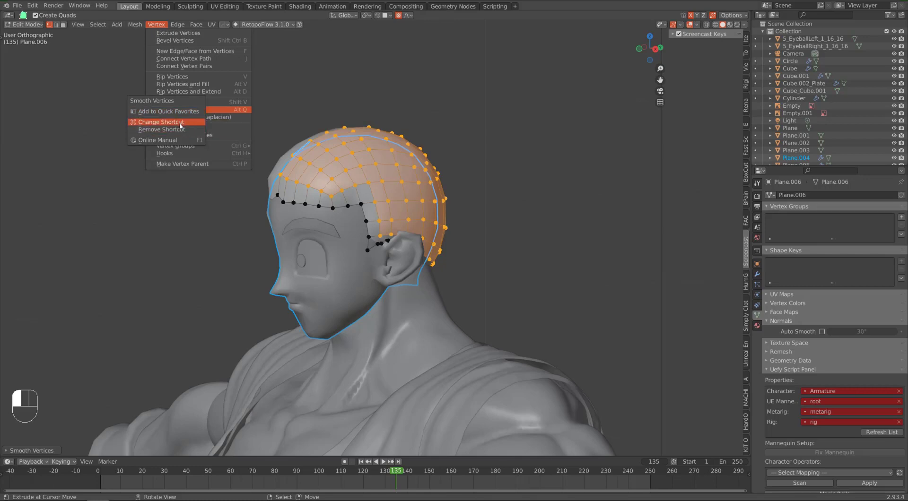
{"action": "left_click", "coordinate": [161, 122]}
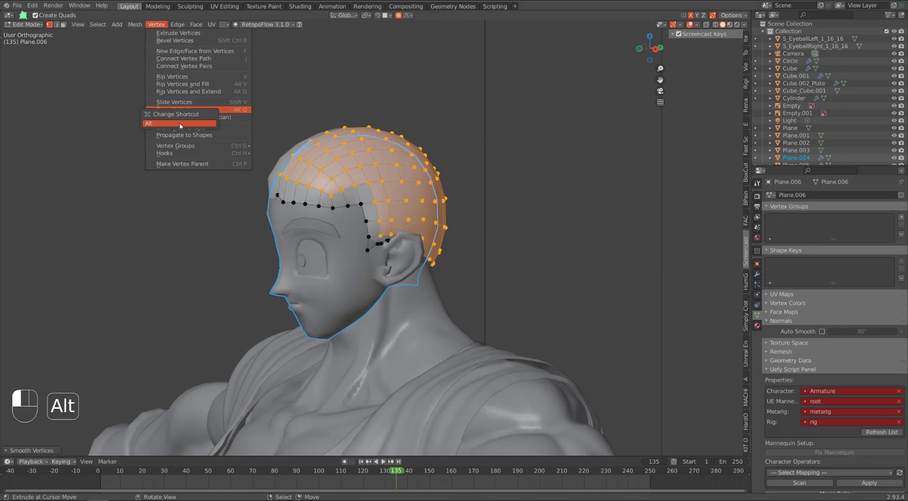
{"action": "key", "text": "alt+q"}
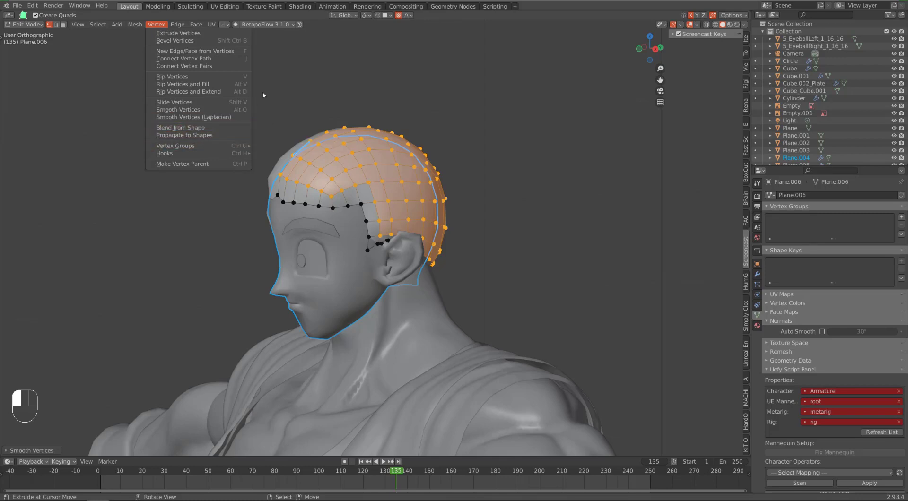
Smooth the selected inner scalp vertices four more times
{"action": "key", "text": "alt+q"}
{"action": "key", "text": "alt+q"}
{"action": "key", "text": "alt+q"}
{"action": "key", "text": "alt+q"}
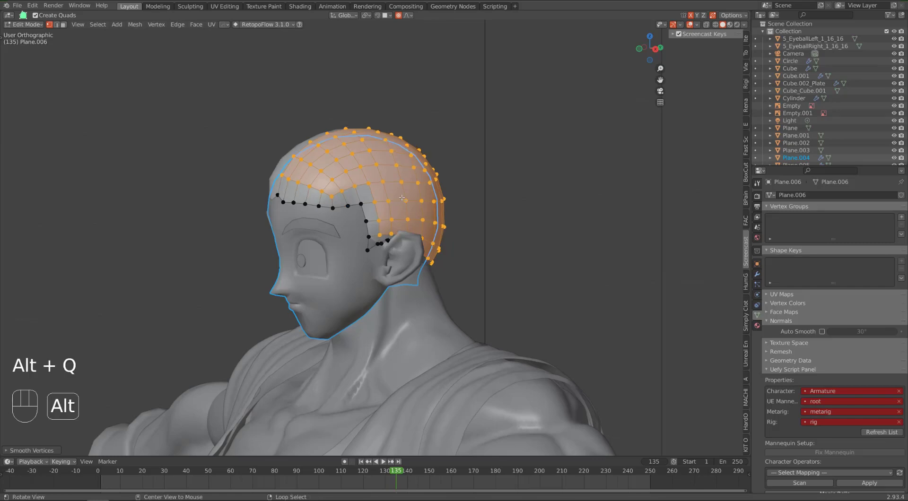
{"action": "middle_click_drag", "start_coordinate": [396, 205], "coordinate": [387, 213]}
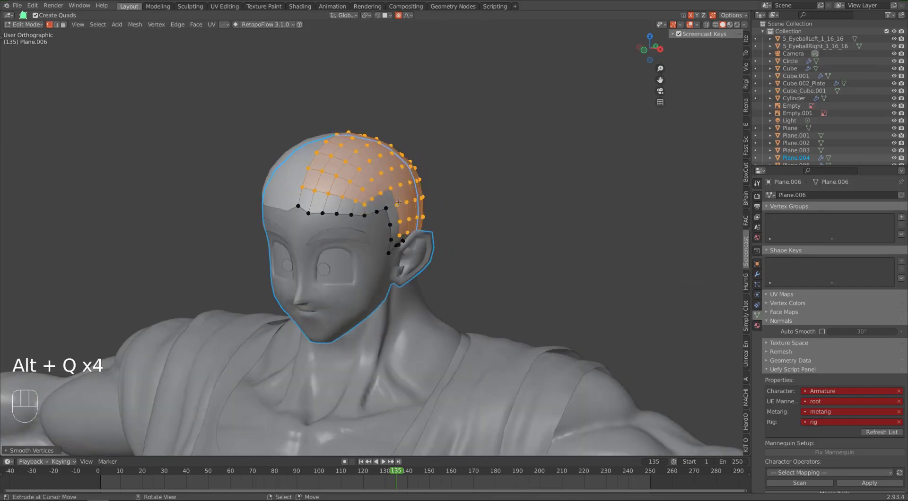
Leave vertex editing and examine the smoothed scalp cap on the head from several angles
{"action": "key", "text": "Tab"}
{"action": "middle_click_drag", "start_coordinate": [454, 221], "coordinate": [469, 216]}
{"action": "key", "text": "a"}
{"action": "middle_click_drag", "start_coordinate": [403, 211], "coordinate": [367, 245]}
{"action": "right_click", "coordinate": [382, 174]}
{"action": "key", "text": "a"}
{"action": "key", "text": "a"}
{"action": "key", "text": "a"}
Reopen the scalp cap for editing and select its border edges along the hairline and sideburn
{"action": "right_click", "coordinate": [397, 237]}
{"action": "key", "text": "Tab"}
{"action": "right_click", "coordinate": [385, 226], "text": "alt"}
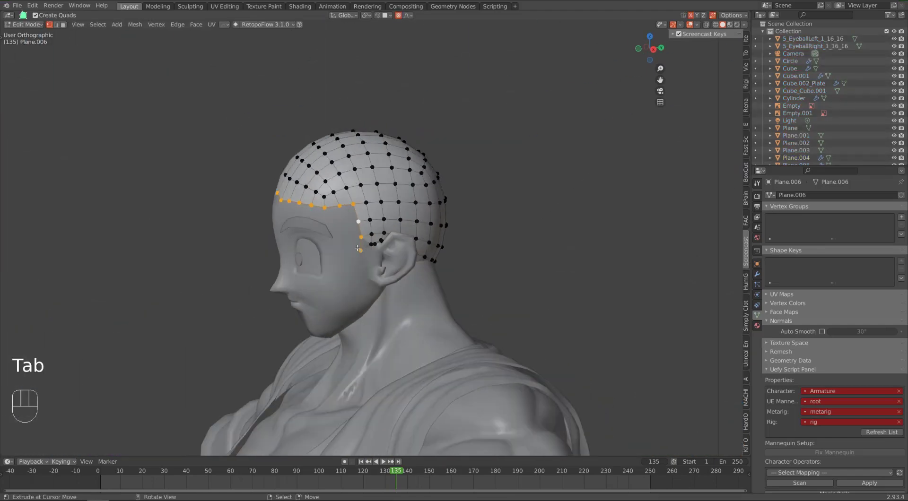
{"action": "right_click", "coordinate": [367, 245], "text": "alt+shift"}
Add the scalp cap's border edges around the ear and nape to the selection, using wireframe shading
{"action": "mouse_move", "coordinate": [426, 263]}
{"action": "middle_mouse_down"}
{"action": "mouse_move", "coordinate": [366, 259]}
{"action": "mouse_move", "coordinate": [381, 277]}
{"action": "middle_mouse_up"}
{"action": "right_click", "coordinate": [392, 264], "text": "alt+shift"}
{"action": "scroll", "coordinate": [367, 278], "scroll_direction": "up", "scroll_amount": 5}
{"action": "key", "text": "z"}
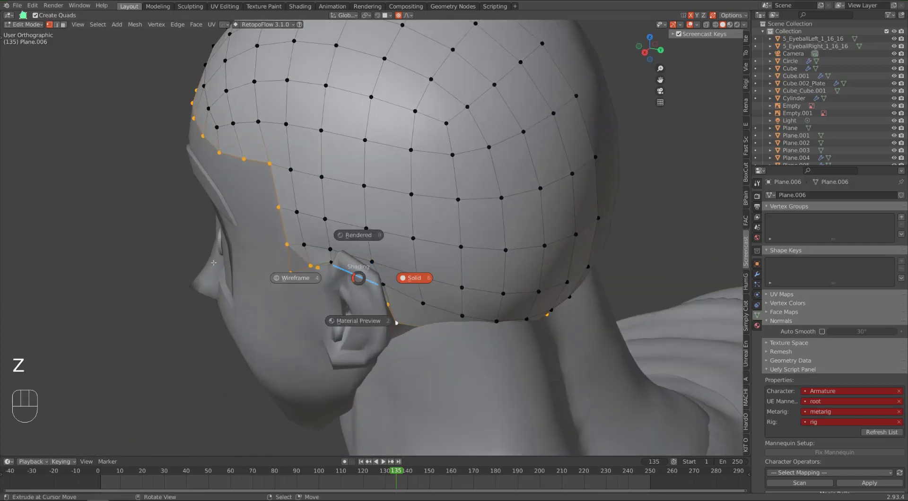
{"action": "left_click", "coordinate": [327, 275]}
{"action": "mouse_move", "coordinate": [326, 260]}
{"action": "middle_mouse_down"}
{"action": "mouse_move", "coordinate": [325, 283]}
{"action": "mouse_move", "coordinate": [347, 249]}
{"action": "mouse_move", "coordinate": [332, 213]}
{"action": "middle_mouse_up"}
{"action": "right_click", "coordinate": [333, 294], "text": "alt+shift"}
{"action": "key", "text": "z"}
Try to extrude the selected border edges in place and scale them inward with proportional editing turned off
{"action": "scroll", "coordinate": [326, 274], "scroll_direction": "down", "scroll_amount": 5}
{"action": "scroll", "coordinate": [347, 248], "scroll_direction": "up", "scroll_amount": 4}
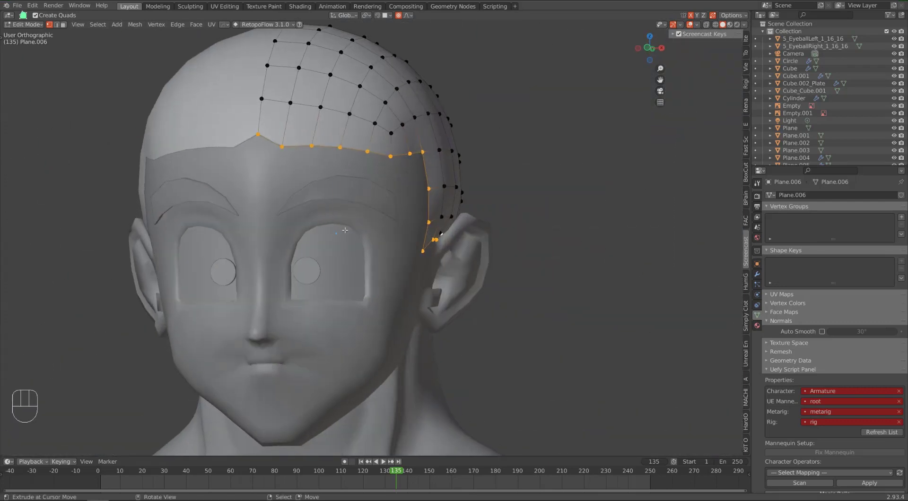
{"action": "key", "text": "e"}
{"action": "left_click", "coordinate": [345, 230]}
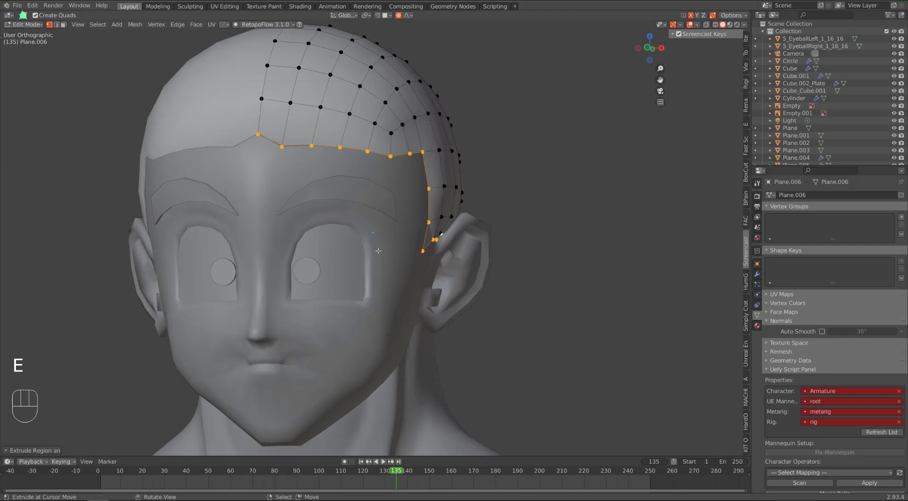
{"action": "key", "text": "o"}
{"action": "key", "text": "s"}
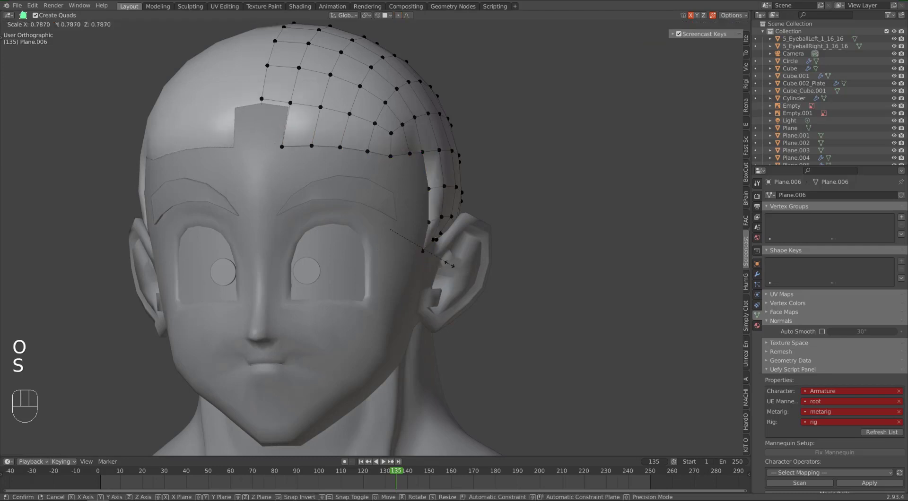
{"action": "left_click", "coordinate": [457, 270]}
{"action": "middle_click_drag", "start_coordinate": [337, 197], "coordinate": [324, 186]}
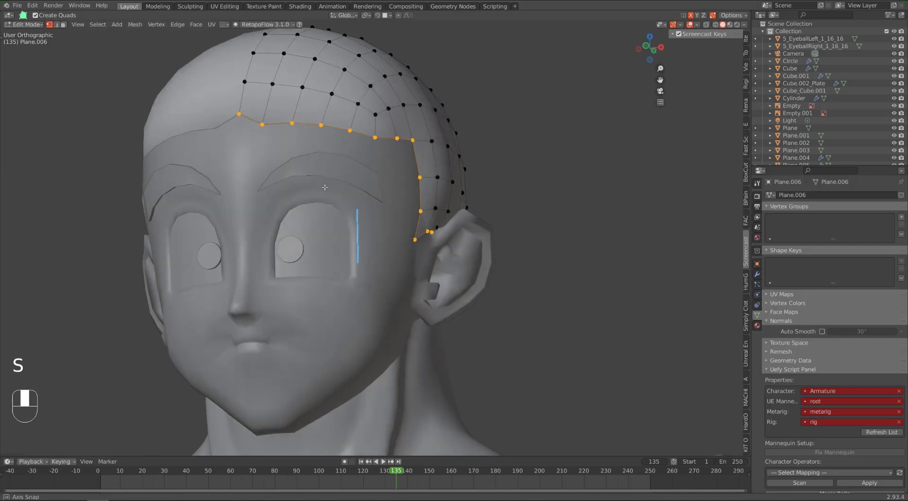
Undo the scaling and extrusion of the scalp cap's border edges
{"action": "key", "text": "x"}
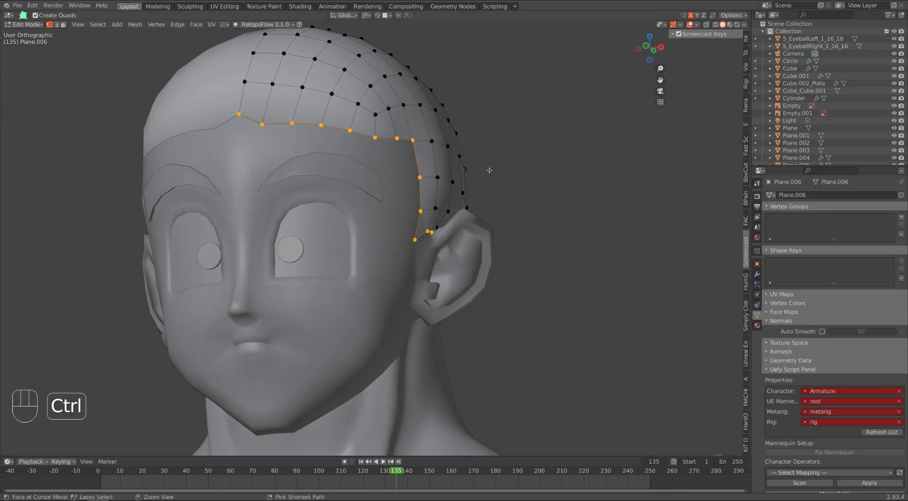
{"action": "key", "text": "ctrl+z"}
{"action": "key", "text": "ctrl+z"}
{"action": "key", "text": "ctrl+z"}
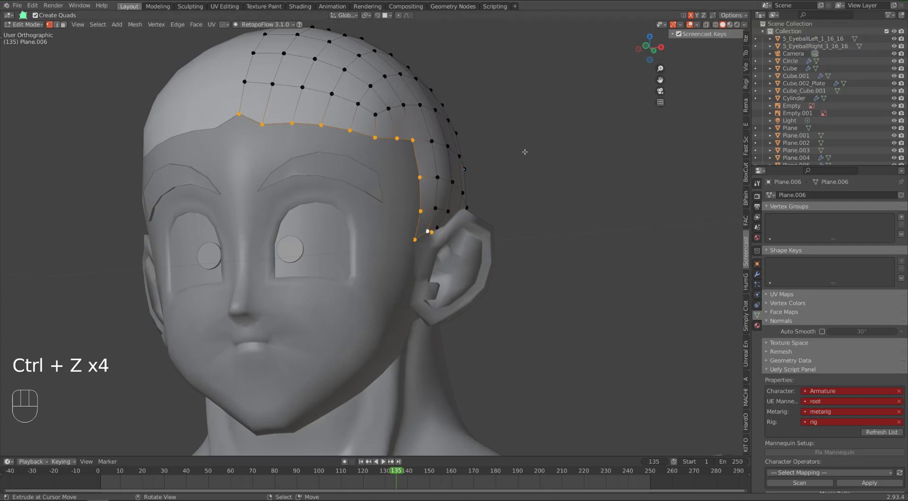
Try again to extrude the scalp cap's border edges in place and scale them
{"action": "key", "text": "g"}
{"action": "right_click", "coordinate": [521, 174]}
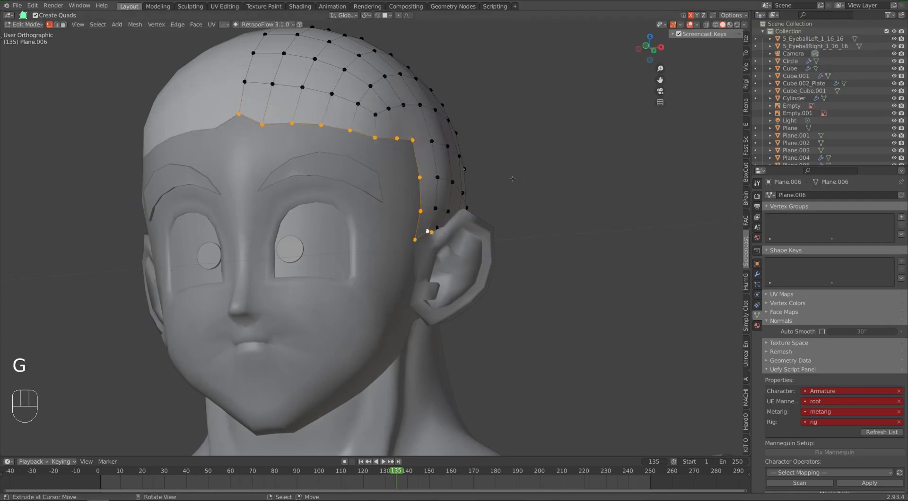
{"action": "key", "text": "e"}
{"action": "right_click", "coordinate": [516, 183]}
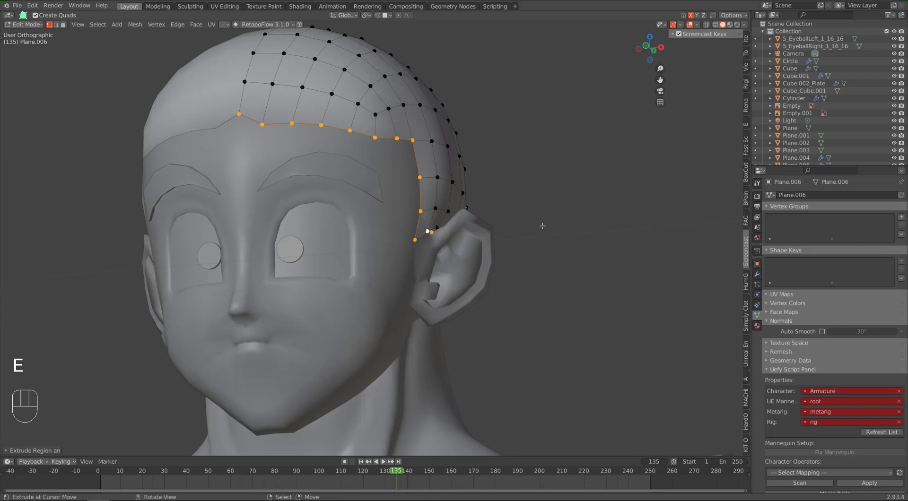
{"action": "key", "text": "s"}
{"action": "right_click", "coordinate": [521, 216]}
Undo the repeated border extrusion and the border selection, going back to object mode
{"action": "key", "text": "ctrl+z"}
{"action": "key", "text": "ctrl+z"}
{"action": "key", "text": "ctrl+z"}
{"action": "key", "text": "ctrl+z"}
{"action": "key", "text": "ctrl+z"}
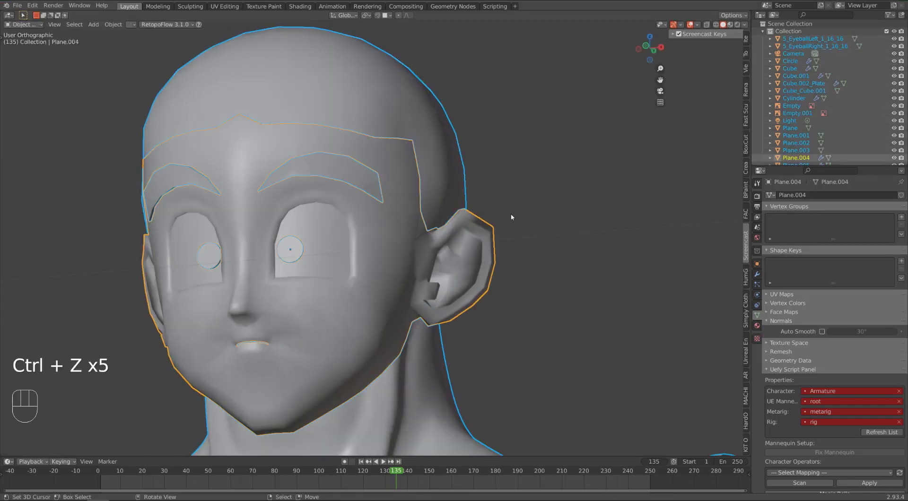
Select the scalp cap, reopen it for editing and select its border edge loop along the hairline and sideburn
{"action": "left_click", "coordinate": [450, 178]}
{"action": "key", "text": "Tab"}
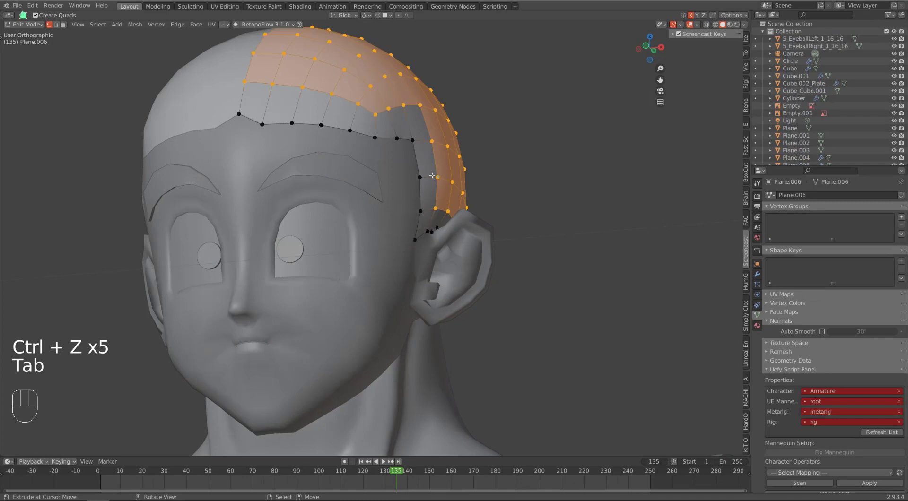
{"action": "left_click", "coordinate": [392, 135], "text": "alt"}
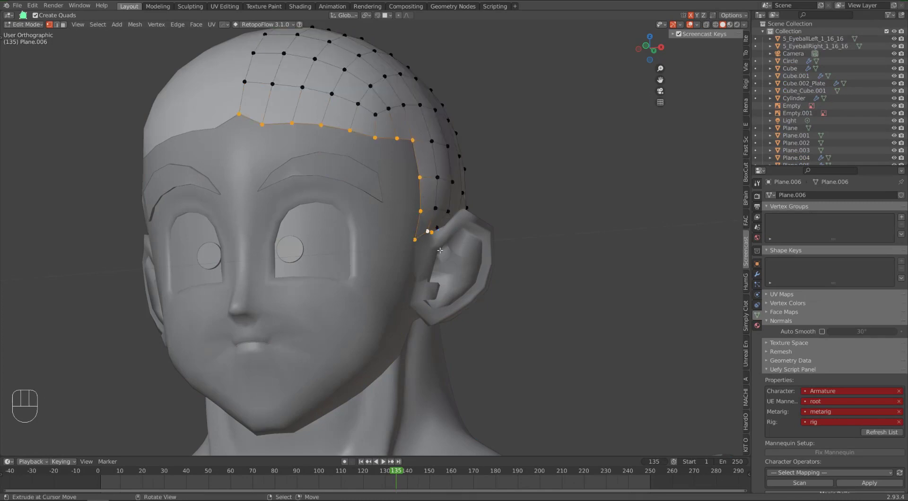
Extrude the scalp cap's selected border edges in place and scale the new edges inward
{"action": "middle_click_drag", "start_coordinate": [423, 234], "coordinate": [437, 270]}
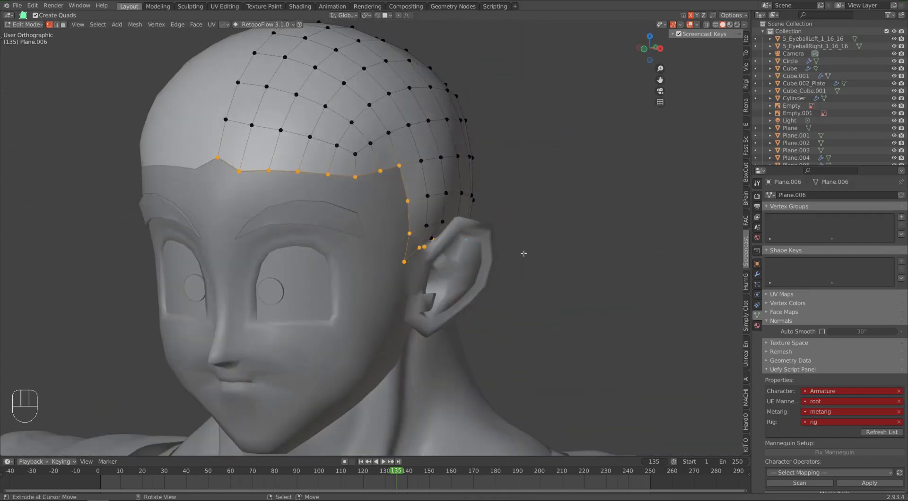
{"action": "key", "text": "e"}
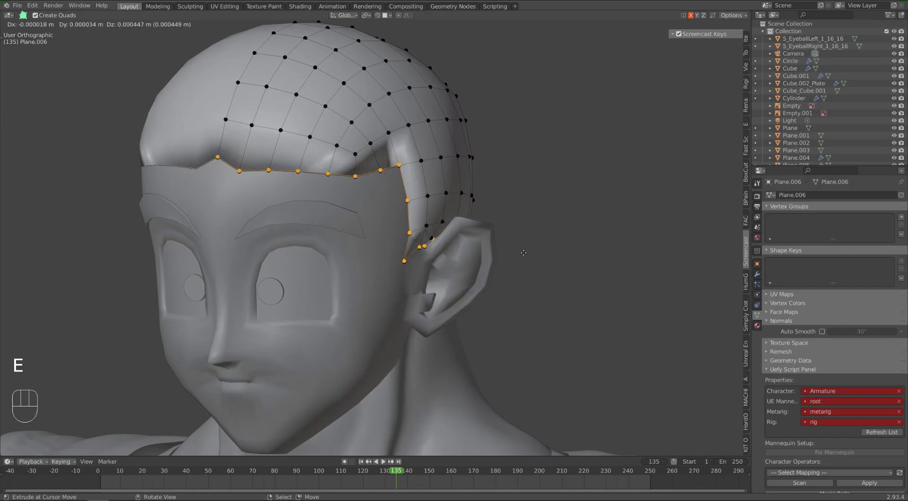
{"action": "left_click", "coordinate": [524, 253]}
{"action": "key", "text": "s"}
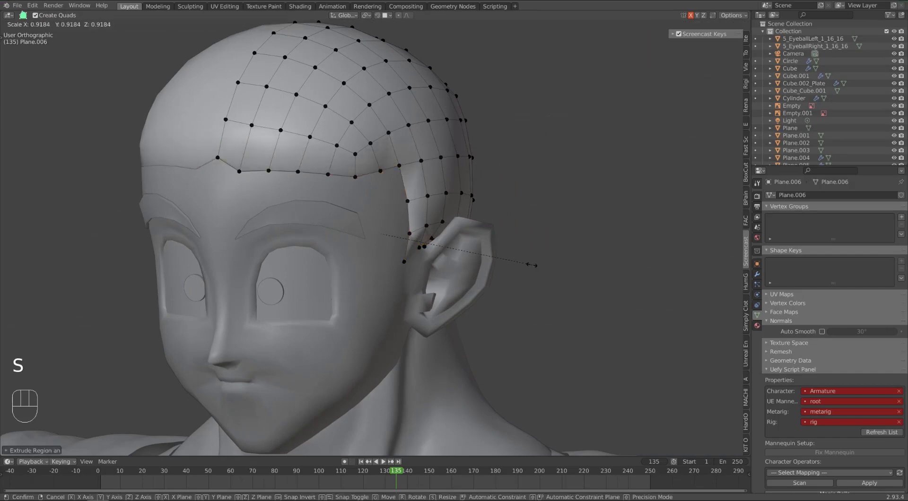
{"action": "left_click", "coordinate": [523, 262]}
Select the entire scalp cap mesh, scale it up by about 1.016 and return to object mode
{"action": "middle_click_drag", "start_coordinate": [473, 251], "coordinate": [427, 211]}
{"action": "key", "text": "a"}
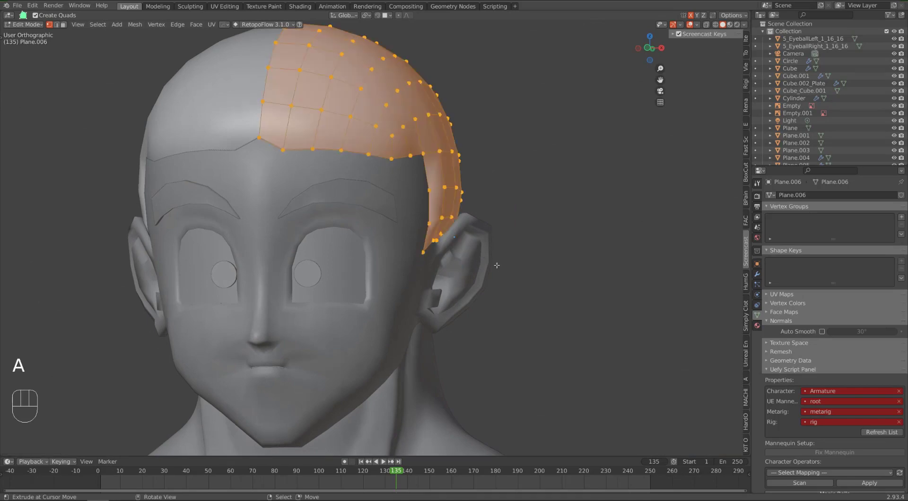
{"action": "key", "text": "s"}
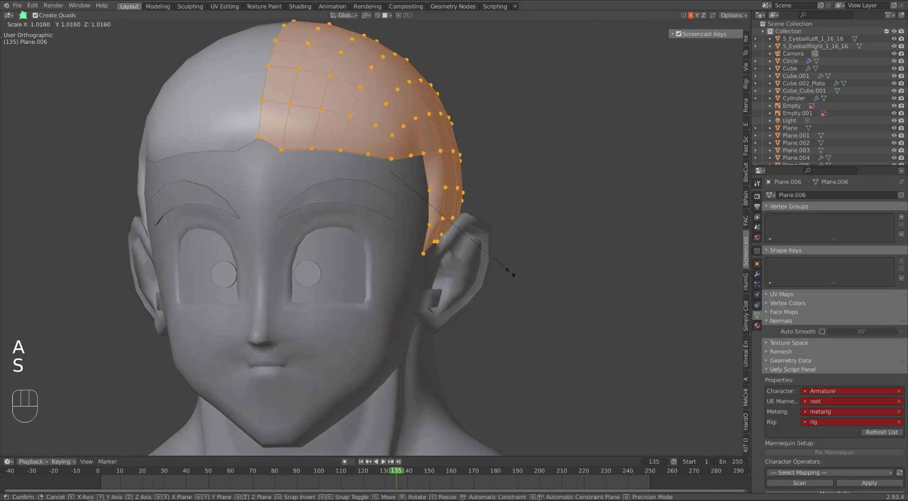
{"action": "left_click", "coordinate": [511, 272]}
{"action": "key", "text": "Tab"}
{"action": "scroll", "coordinate": [440, 213], "scroll_direction": "down", "scroll_amount": 2}
{"action": "middle_click_drag", "start_coordinate": [439, 213], "coordinate": [325, 166]}
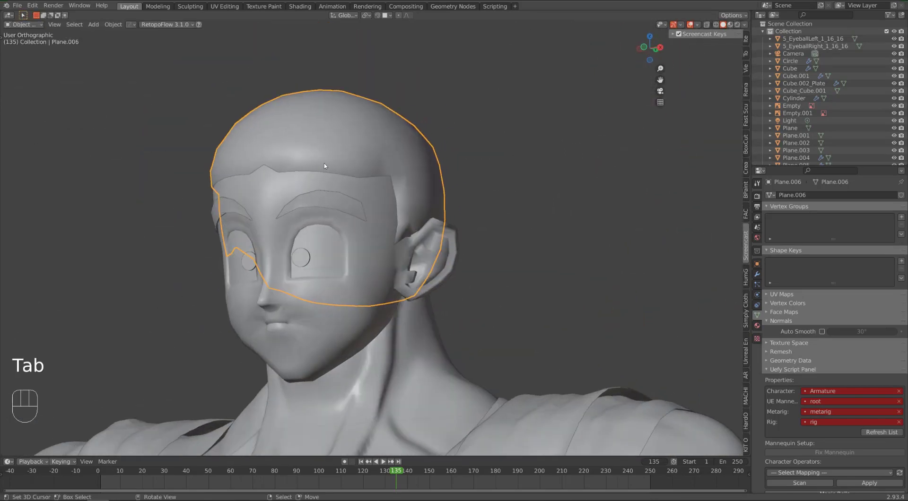
Reopen the scalp cap for editing and move the hairline's centre vertex down the forehead
{"action": "key", "text": "Tab"}
{"action": "right_click", "coordinate": [265, 166]}
{"action": "middle_click_drag", "start_coordinate": [265, 164], "coordinate": [264, 184]}
{"action": "key", "text": "g"}
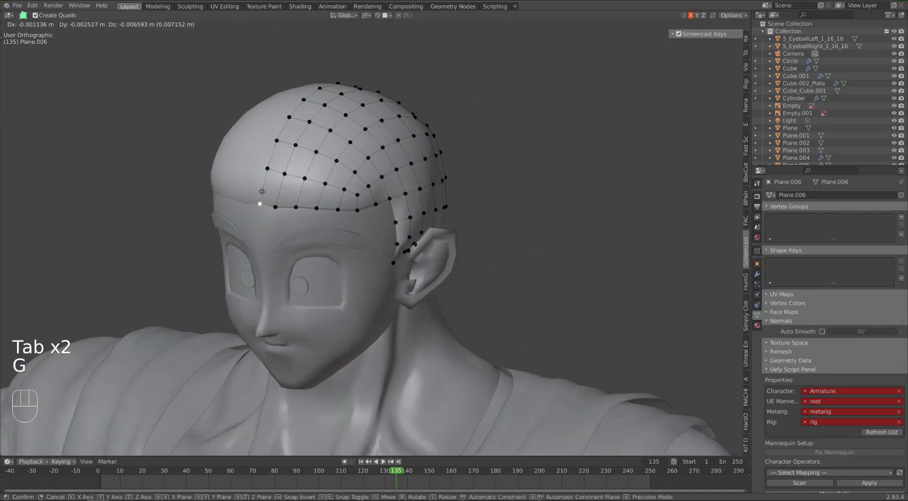
{"action": "left_click", "coordinate": [262, 192]}
{"action": "key", "text": "KP_1"}
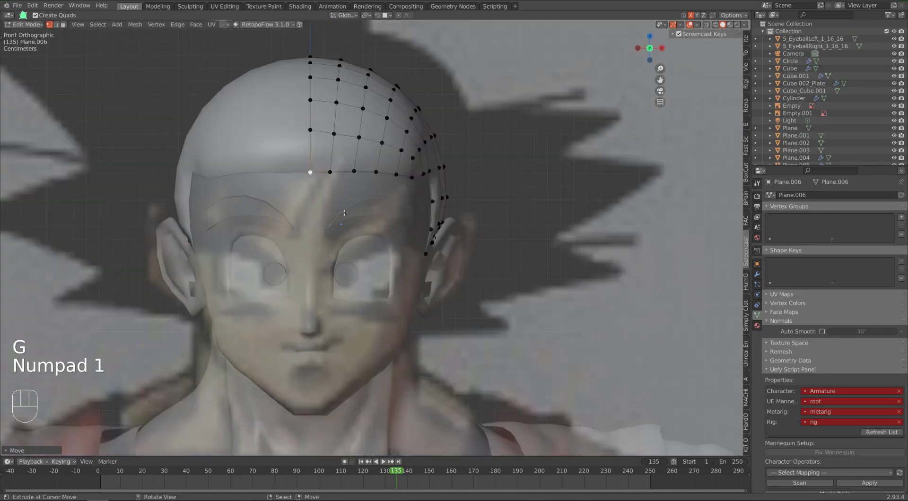
Enable proportional editing and raise the hairline vertex near the temple corner in the front view
{"action": "right_click", "coordinate": [412, 177]}
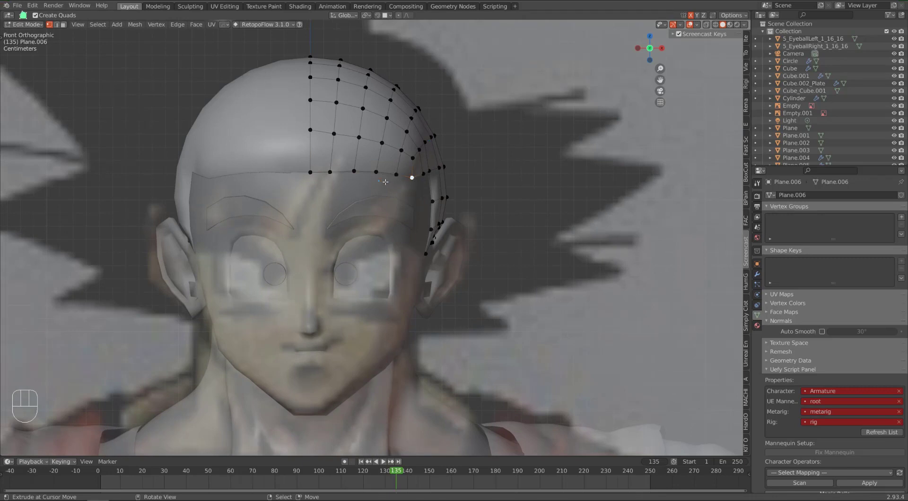
{"action": "right_click", "coordinate": [312, 173]}
{"action": "right_click", "coordinate": [408, 185]}
{"action": "key", "text": "g"}
{"action": "right_click", "coordinate": [405, 180]}
{"action": "key", "text": "g"}
{"action": "right_click", "coordinate": [403, 177]}
{"action": "key", "text": "o"}
{"action": "key", "text": "g"}
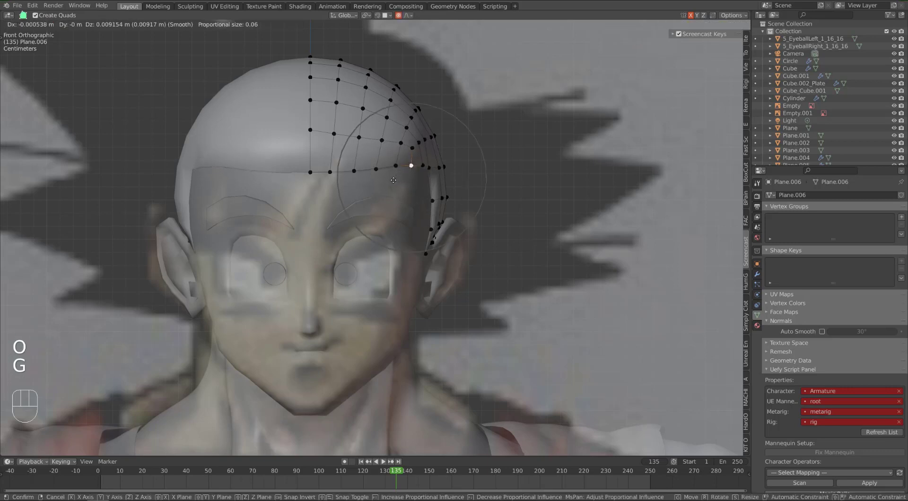
{"action": "right_click", "coordinate": [394, 180]}
Raise the hairline vertices above the brow with proportional editing to curve the border upward from the centre point
{"action": "left_click", "coordinate": [396, 165]}
{"action": "key", "text": "g"}
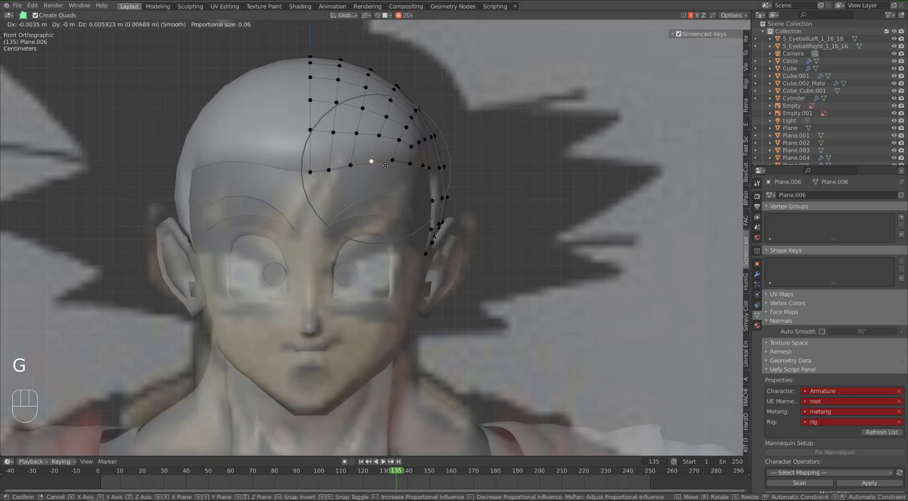
{"action": "left_click", "coordinate": [385, 165]}
{"action": "right_click", "coordinate": [406, 162]}
{"action": "key", "text": "g"}
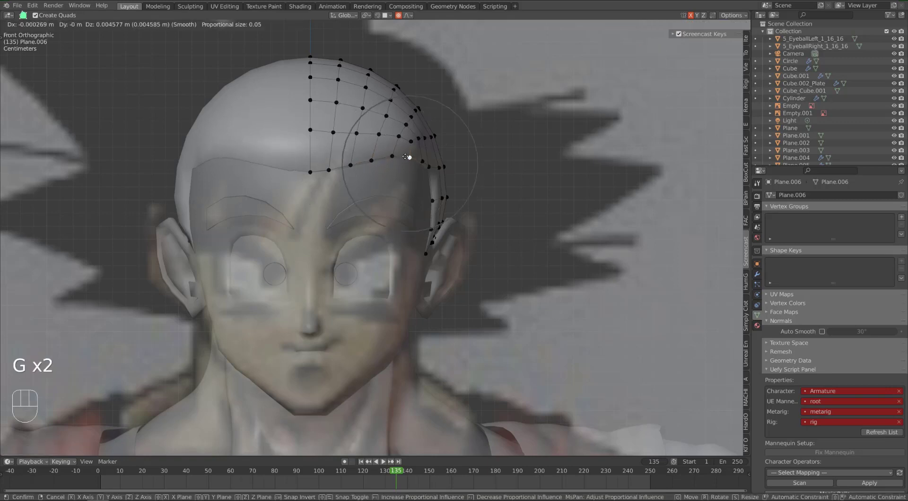
{"action": "left_click", "coordinate": [405, 157]}
{"action": "right_click", "coordinate": [384, 160]}
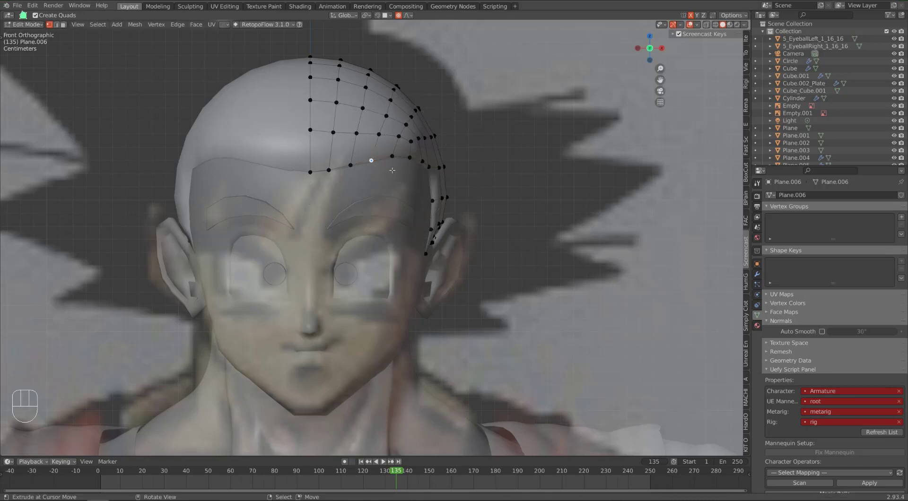
{"action": "key", "text": "g"}
{"action": "left_click", "coordinate": [376, 154]}
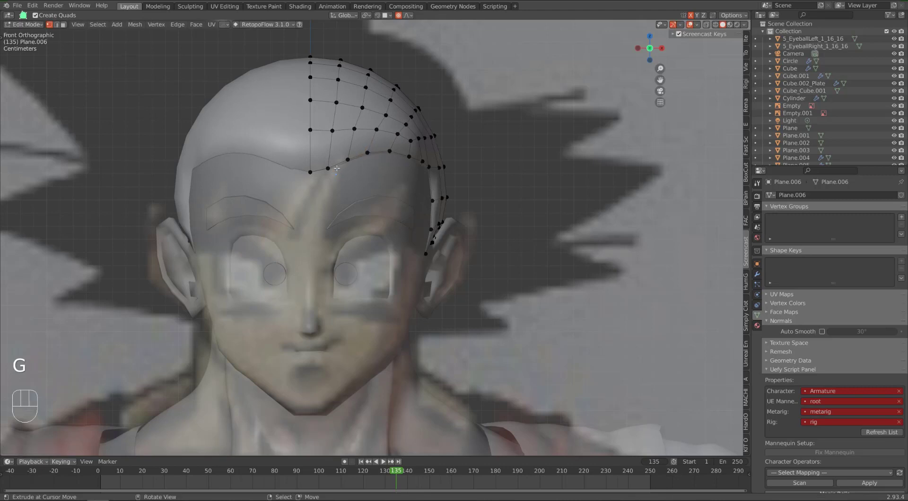
Raise the vertex beside the hairline's centre and the vertices near the temple with a smaller proportional influence, and leave edit mode
{"action": "right_click", "coordinate": [329, 168]}
{"action": "key", "text": "g"}
{"action": "scroll", "coordinate": [366, 174], "scroll_direction": "up", "scroll_amount": 4}
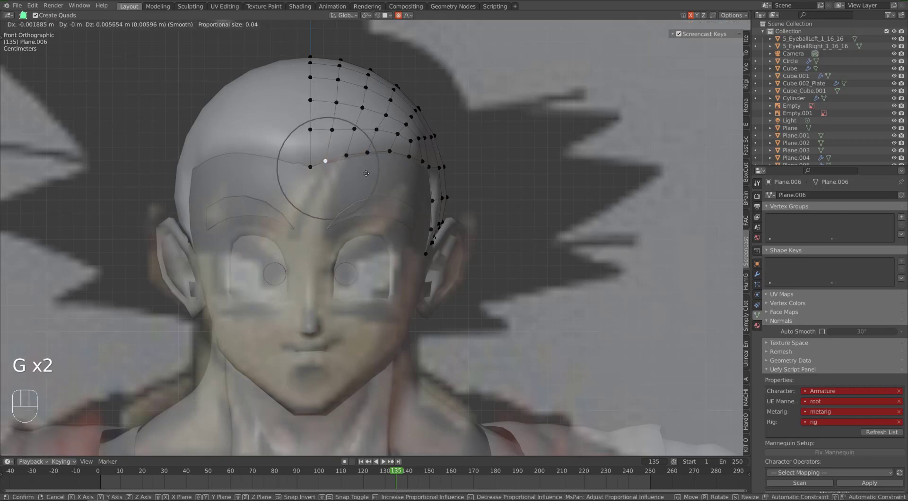
{"action": "left_click", "coordinate": [378, 148]}
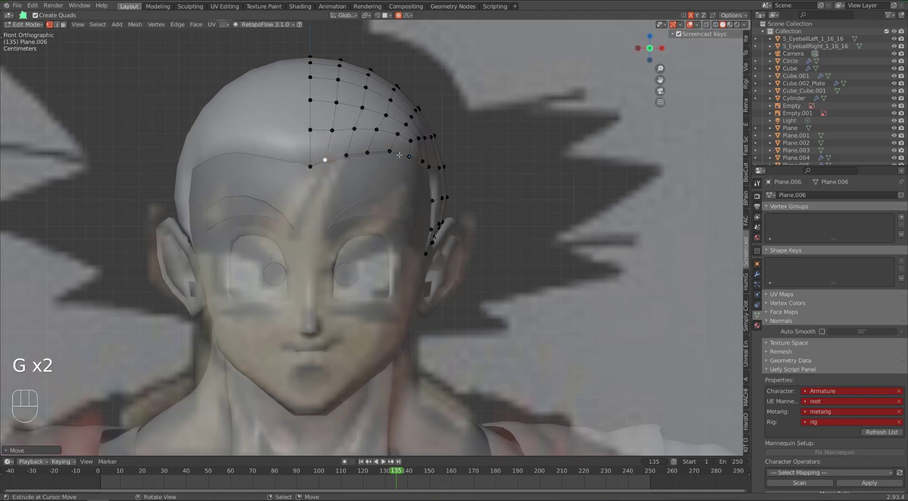
{"action": "right_click", "coordinate": [401, 155]}
{"action": "key", "text": "g"}
{"action": "right_click", "coordinate": [412, 153]}
{"action": "key", "text": "g"}
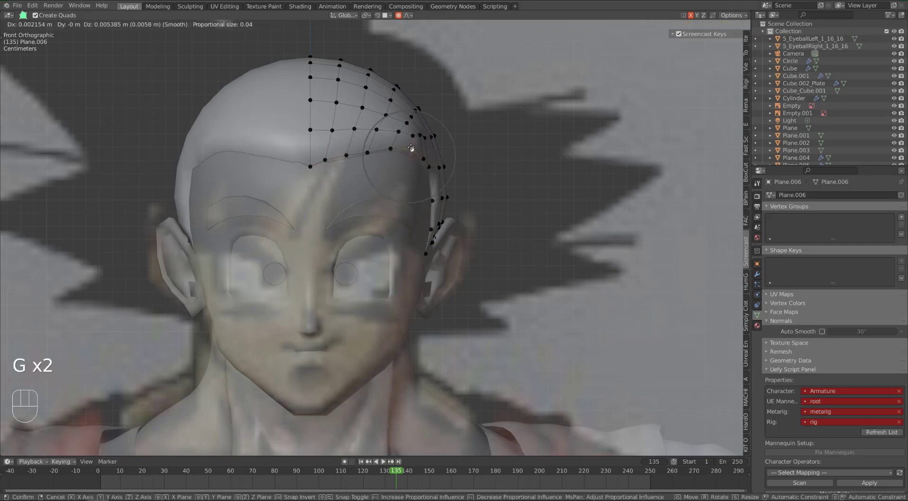
{"action": "left_click", "coordinate": [413, 147]}
{"action": "key", "text": "Tab"}
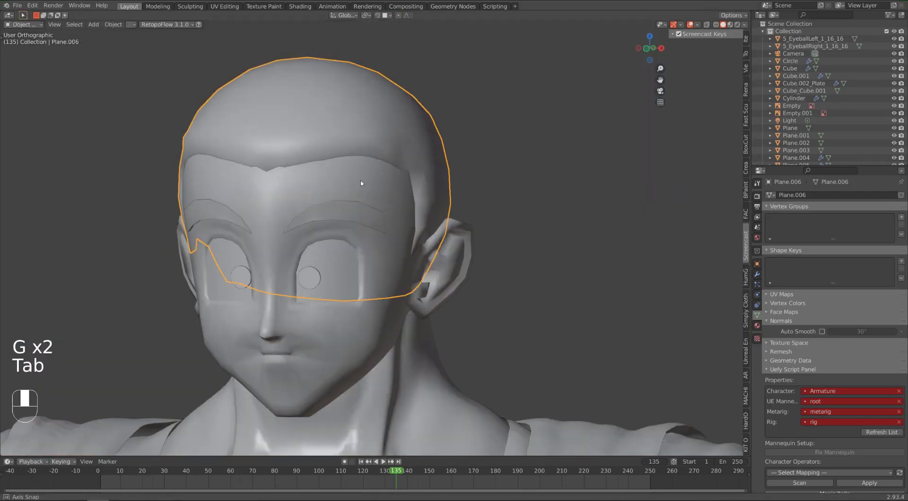
{"action": "middle_click_drag", "start_coordinate": [363, 184], "coordinate": [388, 180]}
Push the hairline's centre vertex forward along the Y axis by about 0.008 m and return to object mode
{"action": "key", "text": "Tab"}
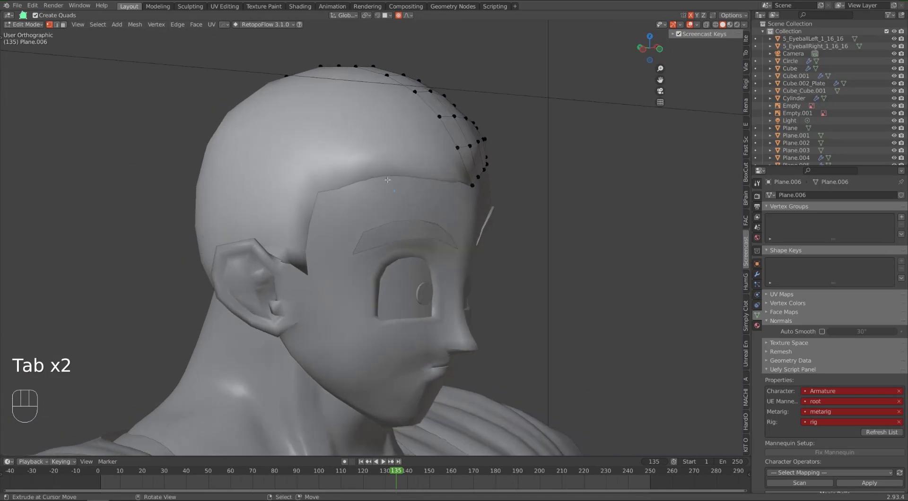
{"action": "key", "text": "Tab"}
{"action": "middle_click_drag", "start_coordinate": [478, 178], "coordinate": [321, 177]}
{"action": "key", "text": "Tab"}
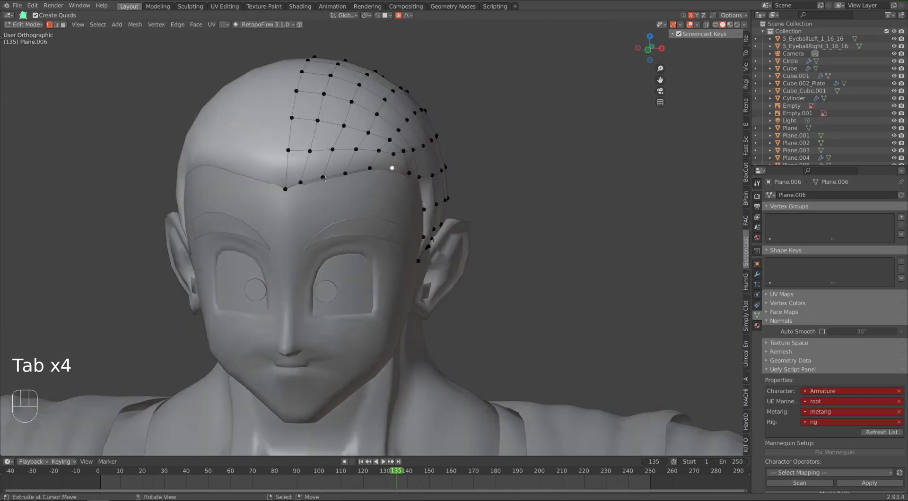
{"action": "right_click", "coordinate": [309, 180]}
{"action": "right_click", "coordinate": [280, 185]}
{"action": "middle_click_drag", "start_coordinate": [336, 217], "coordinate": [296, 210]}
{"action": "key", "text": "g"}
{"action": "key", "text": "y"}
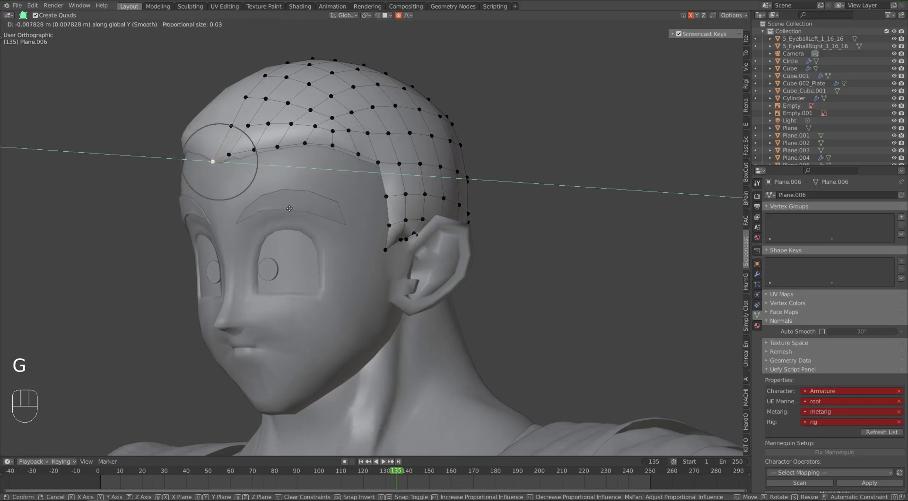
{"action": "left_click", "coordinate": [291, 208]}
{"action": "key", "text": "Tab"}
Snap the 3D cursor to the world origin
{"action": "middle_click_drag", "start_coordinate": [291, 208], "coordinate": [368, 201]}
{"action": "key", "text": "KP_1"}
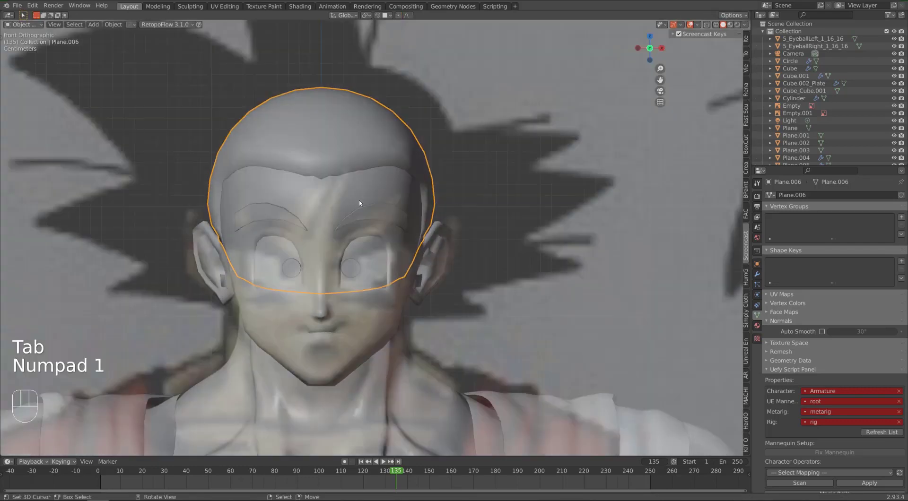
{"action": "scroll", "coordinate": [359, 203], "scroll_direction": "down", "scroll_amount": 2}
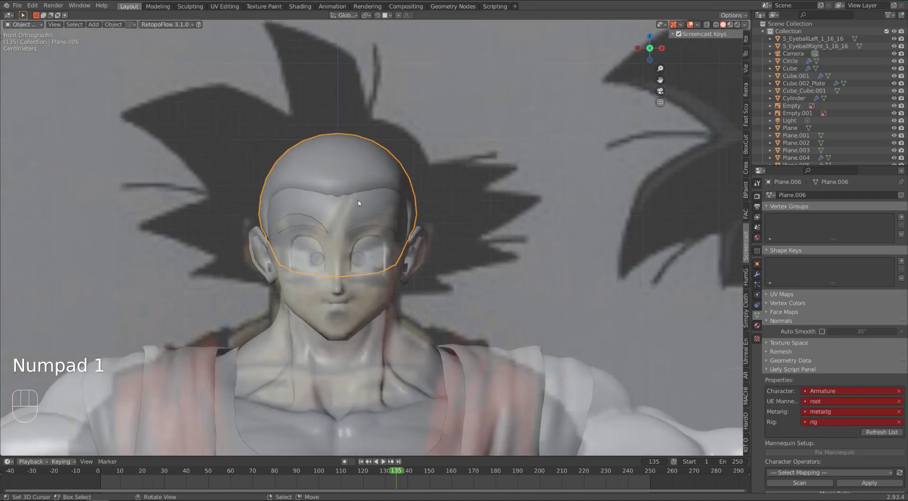
{"action": "scroll", "coordinate": [359, 204], "scroll_direction": "down", "scroll_amount": 3}
{"action": "key", "text": "Tab"}
{"action": "key", "text": "Tab"}
{"action": "scroll", "coordinate": [377, 252], "scroll_direction": "down", "scroll_amount": 1}
{"action": "scroll", "coordinate": [391, 305], "scroll_direction": "down", "scroll_amount": 3}
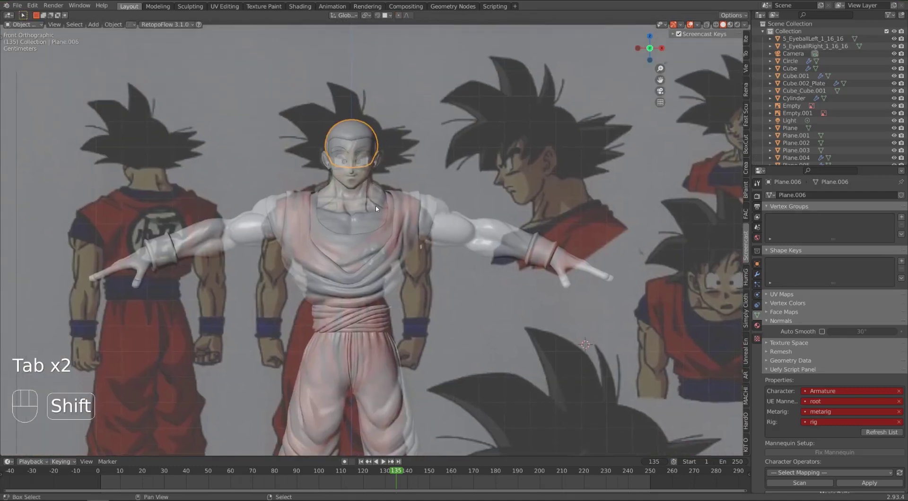
{"action": "middle_click_drag", "start_coordinate": [407, 301], "coordinate": [405, 251], "text": "shift"}
{"action": "key", "text": "shift+s"}
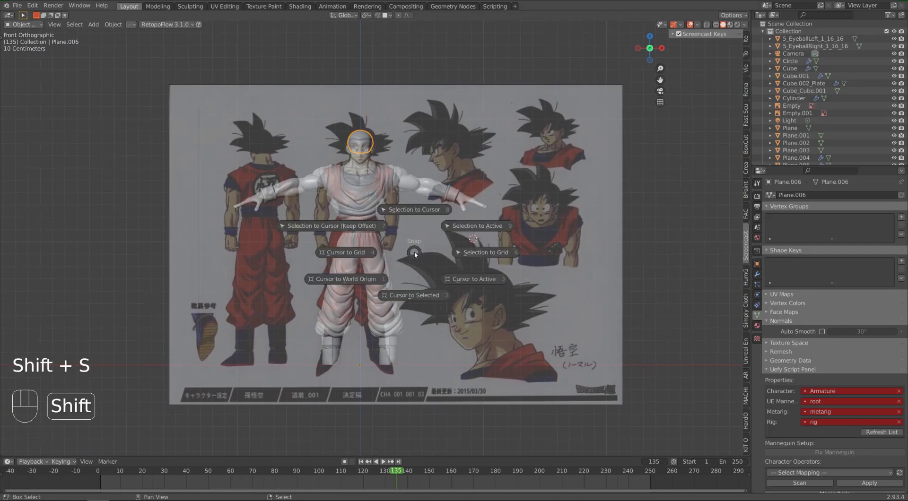
{"action": "left_click", "coordinate": [376, 279]}
Add a Bezier curve at the 3D cursor between the character's feet
{"action": "middle_click_drag", "start_coordinate": [415, 317], "coordinate": [420, 219], "text": "shift"}
{"action": "scroll", "coordinate": [410, 283], "scroll_direction": "up", "scroll_amount": 7}
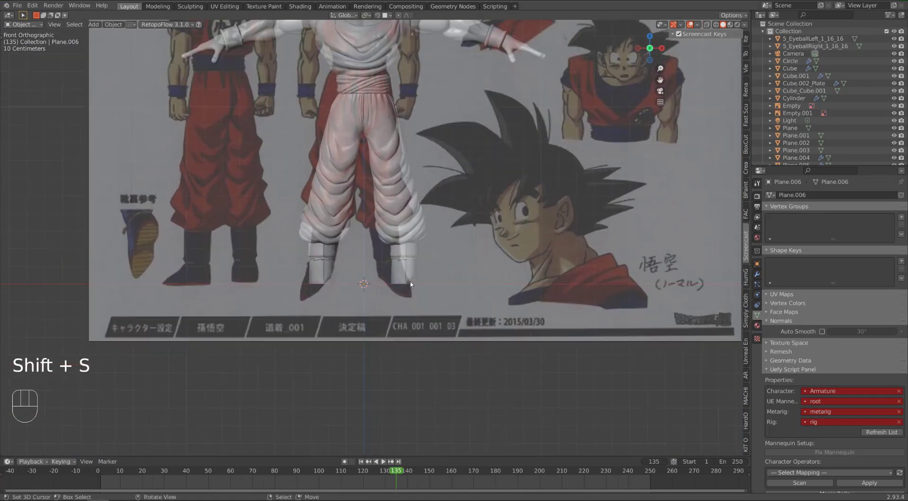
{"action": "middle_click_drag", "start_coordinate": [405, 291], "coordinate": [400, 225], "text": "shift"}
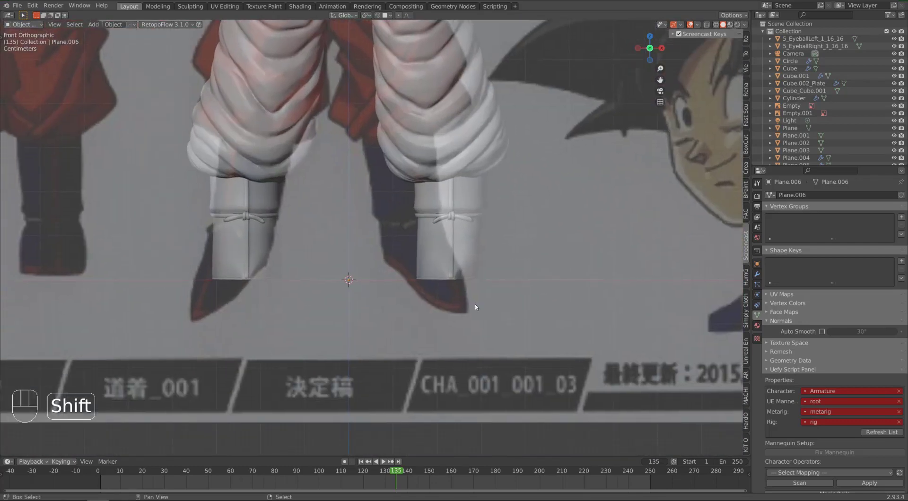
{"action": "key", "text": "shift+a"}
{"action": "mouse_move", "coordinate": [384, 223]}
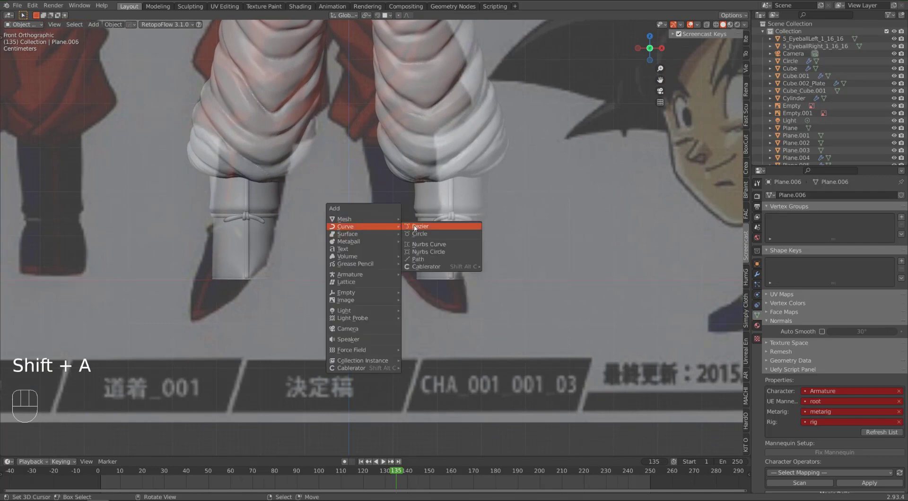
{"action": "left_click", "coordinate": [426, 228]}
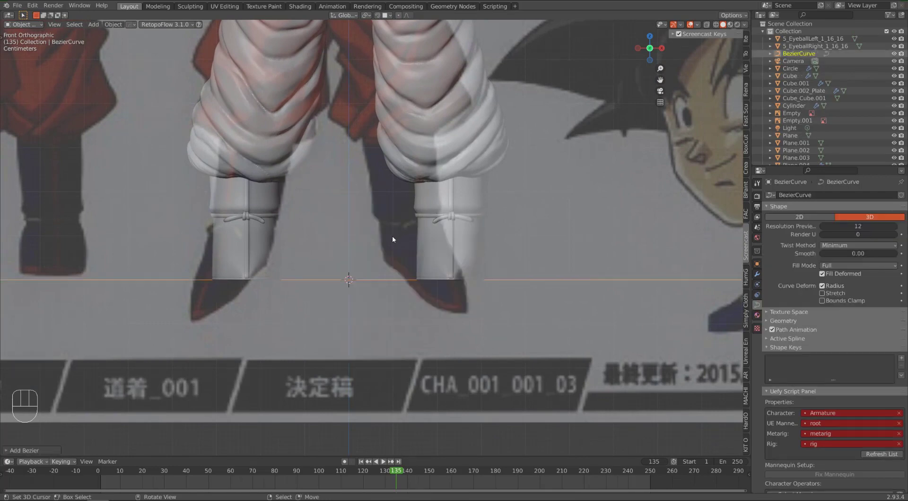
Open the Bezier curve for editing and rotate its points 90° in the front view to stand upright
{"action": "key", "text": "Tab"}
{"action": "type", "text": "r"}
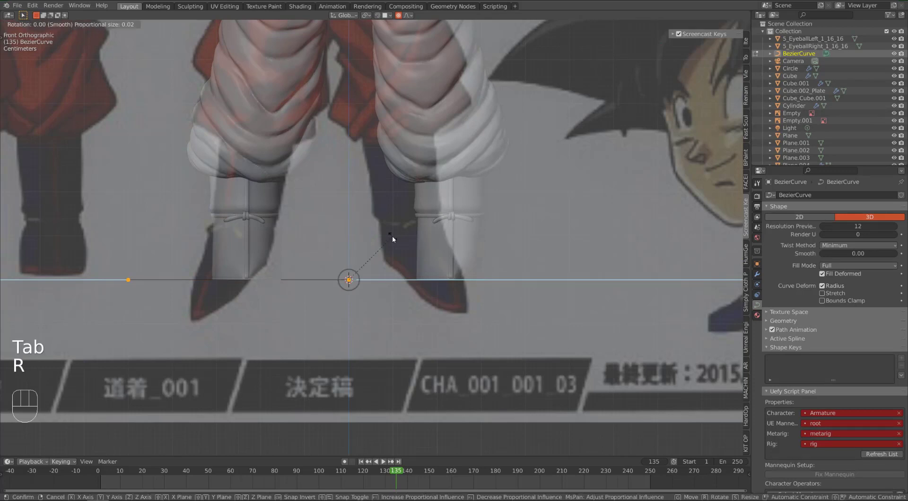
{"action": "type", "text": "90"}
{"action": "key", "text": "Return"}
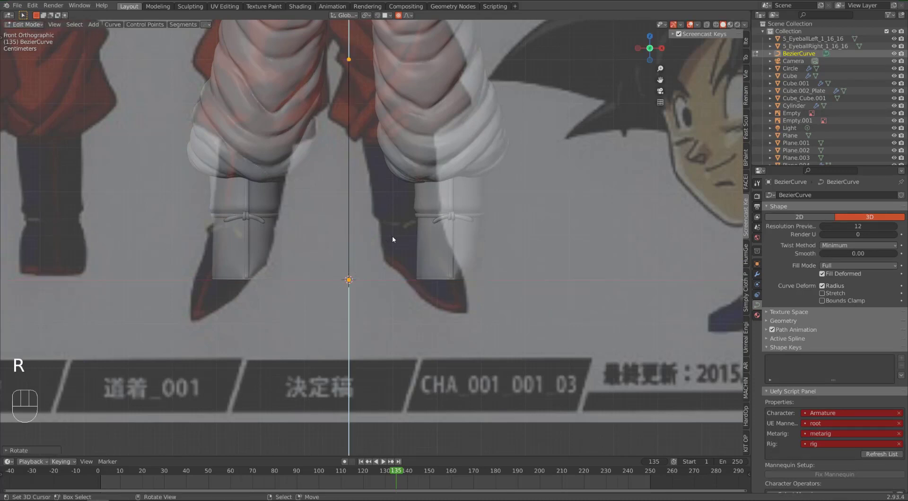
Flatten the curve's points along the Y axis in the side view by scaling them to 0 into a straight vertical line
{"action": "key", "text": "KP_3"}
{"action": "type", "text": "s"}
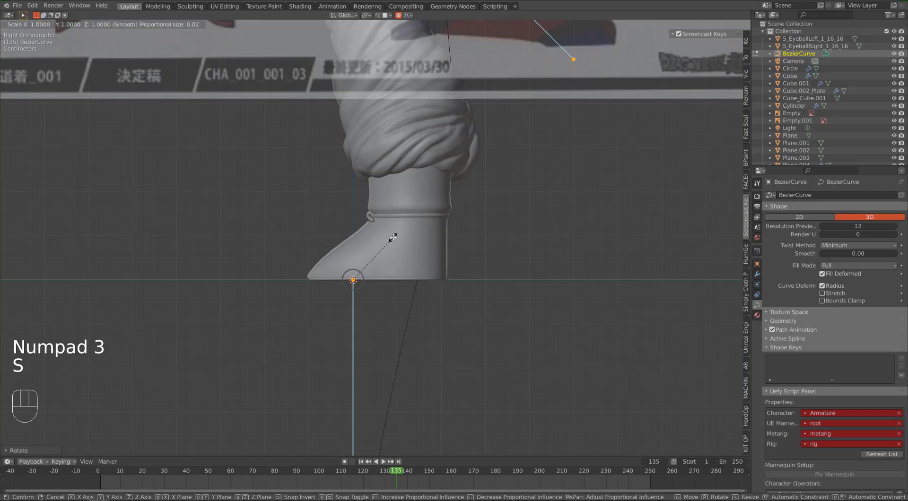
{"action": "type", "text": "09"}
{"action": "key", "text": "Return"}
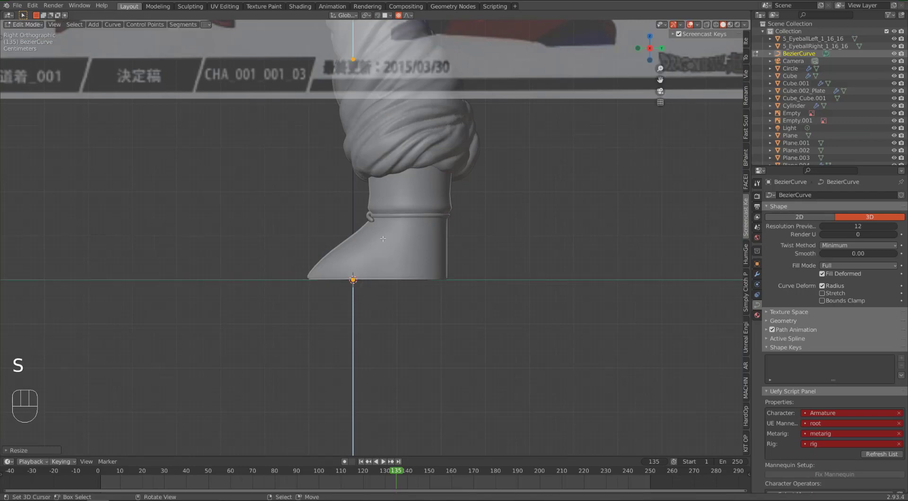
Scale the vertical curve's points down in the front view until the line is about boot height, and return to Object Mode
{"action": "key", "text": "KP_1"}
{"action": "scroll", "coordinate": [367, 226], "scroll_direction": "down", "scroll_amount": 4}
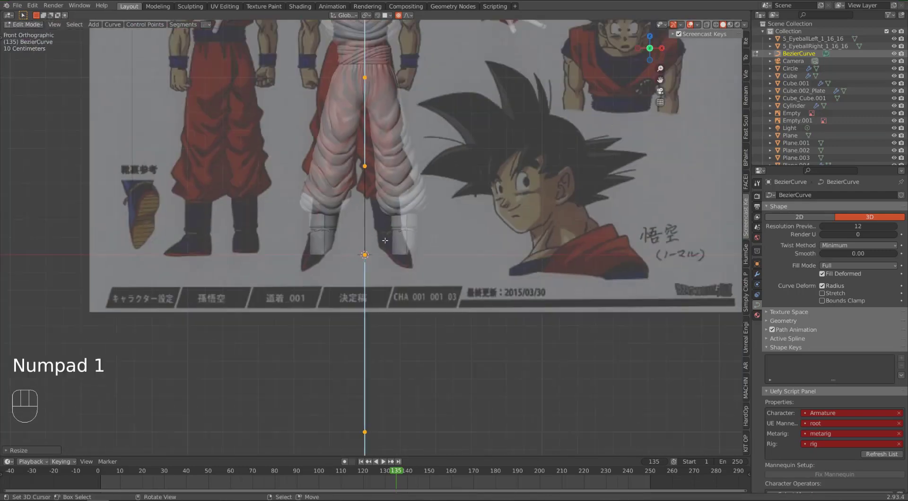
{"action": "key", "text": "s"}
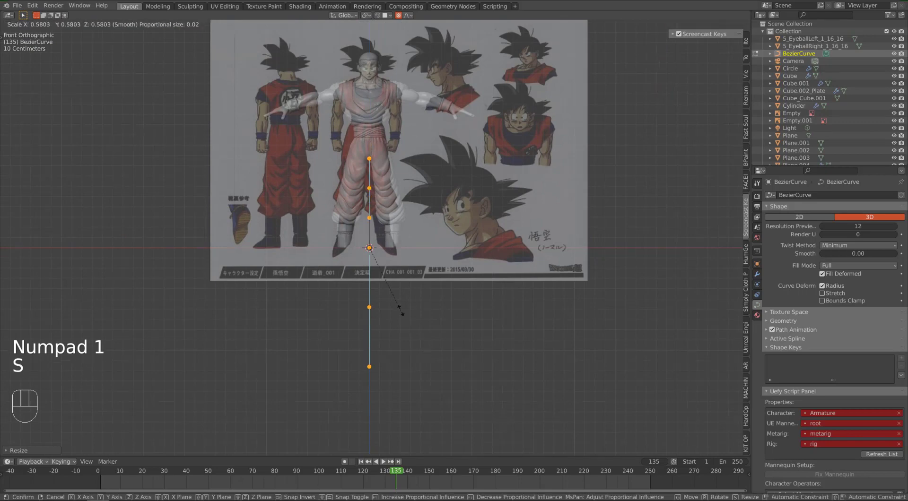
{"action": "left_click", "coordinate": [410, 308]}
{"action": "scroll", "coordinate": [410, 307], "scroll_direction": "up", "scroll_amount": 8}
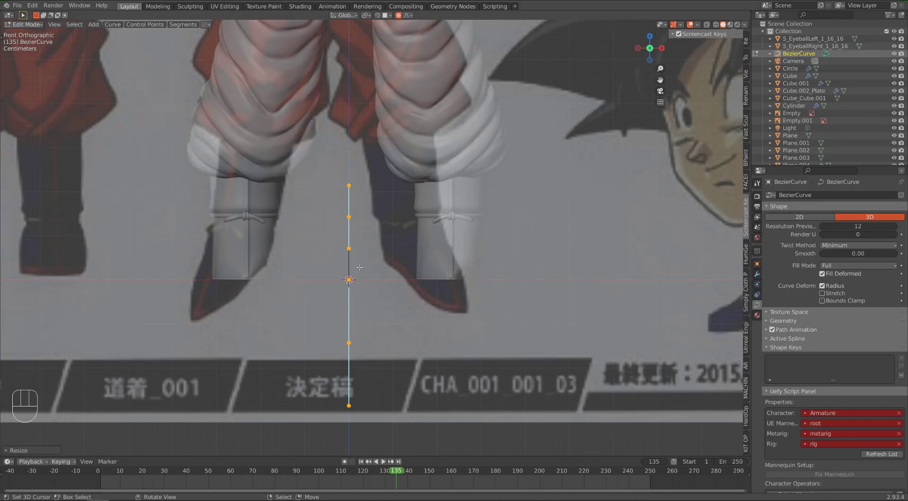
{"action": "key", "text": "Tab"}
{"action": "key", "text": "Tab"}
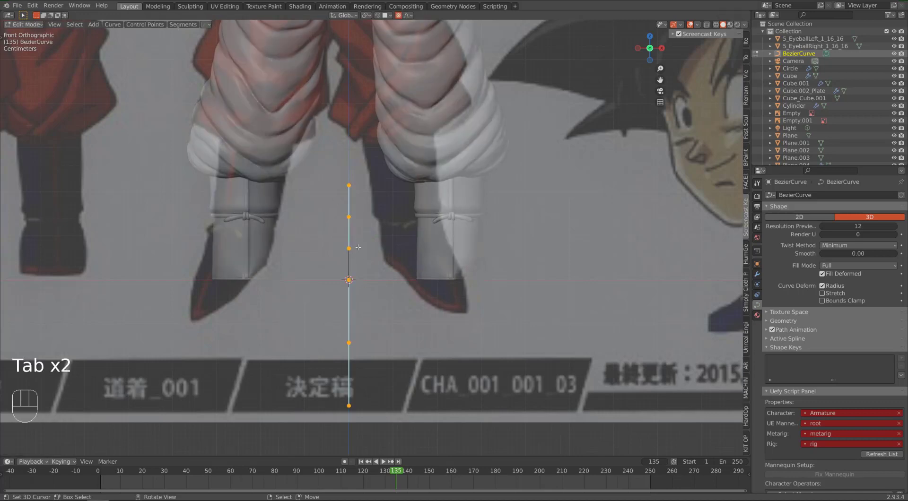
{"action": "key", "text": "Tab"}
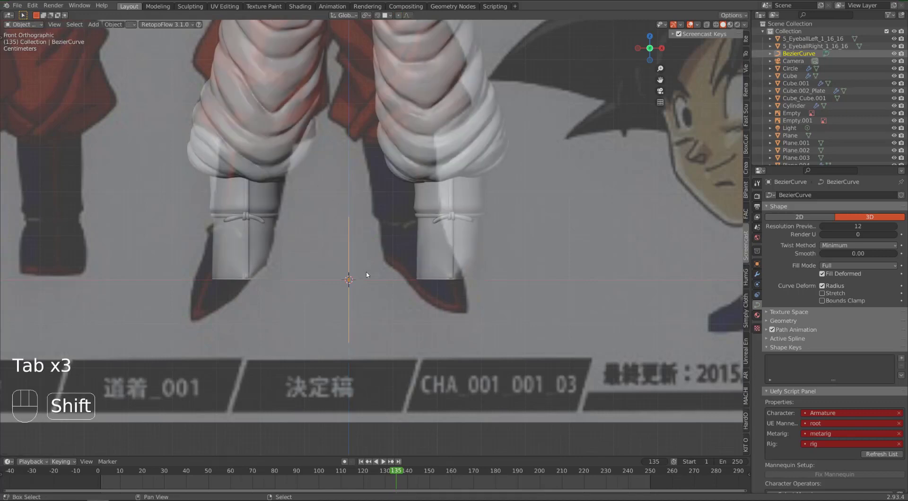
Add a Bezier circle at the 3D cursor between the character's feet
{"action": "key", "text": "shift+a"}
{"action": "mouse_move", "coordinate": [366, 274]}
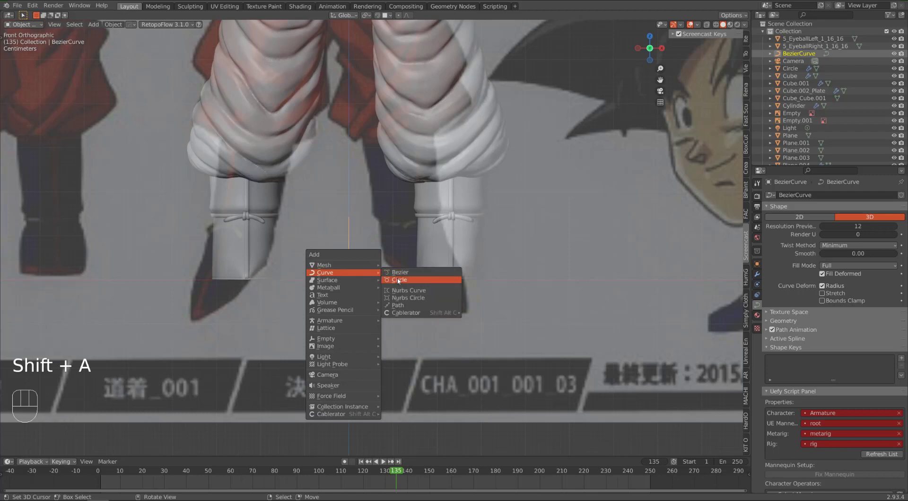
{"action": "left_click", "coordinate": [401, 280]}
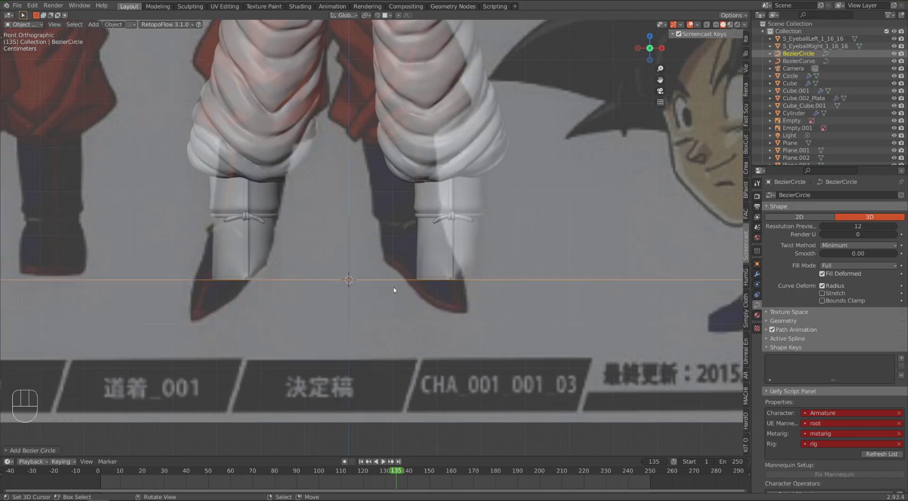
Scale all of the circle's points down in Edit Mode until it is slightly narrower than one boot
{"action": "key", "text": "Tab"}
{"action": "key", "text": "a"}
{"action": "key", "text": "a"}
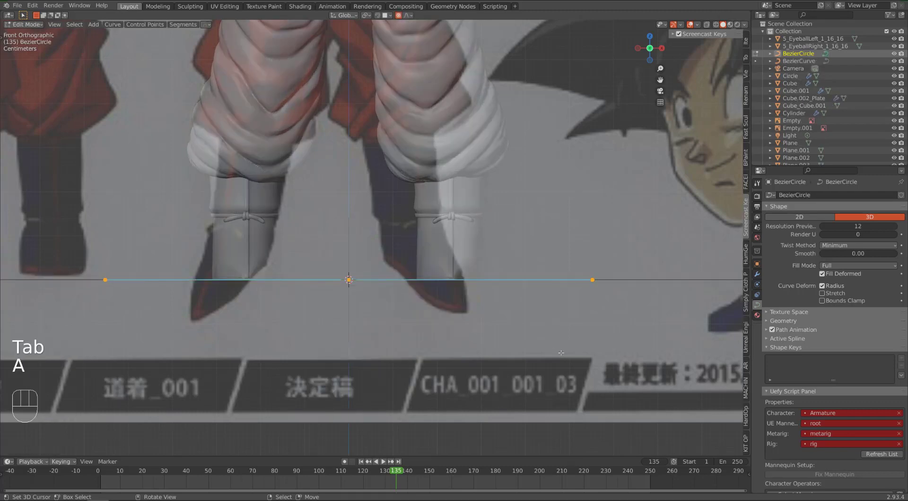
{"action": "key", "text": "a"}
{"action": "key", "text": "s"}
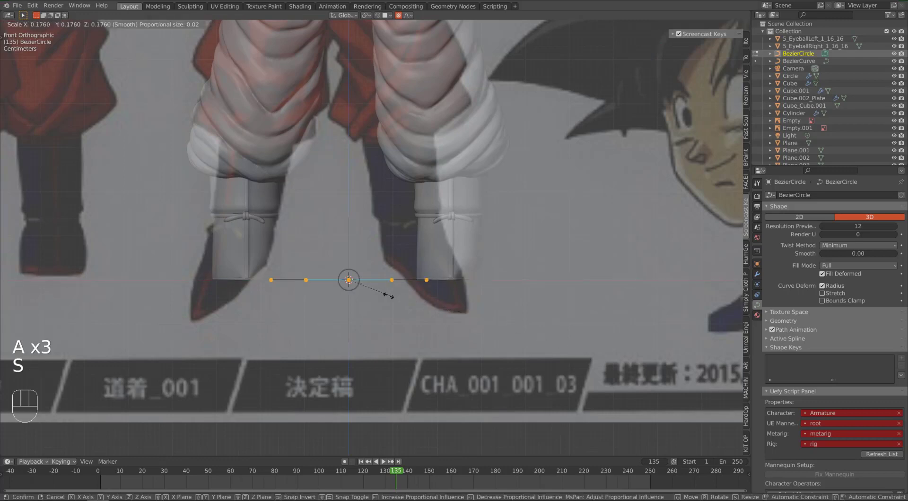
{"action": "left_click", "coordinate": [363, 288]}
Try raising the circle's points along Z in Edit Mode and undo the move
{"action": "key", "text": "g"}
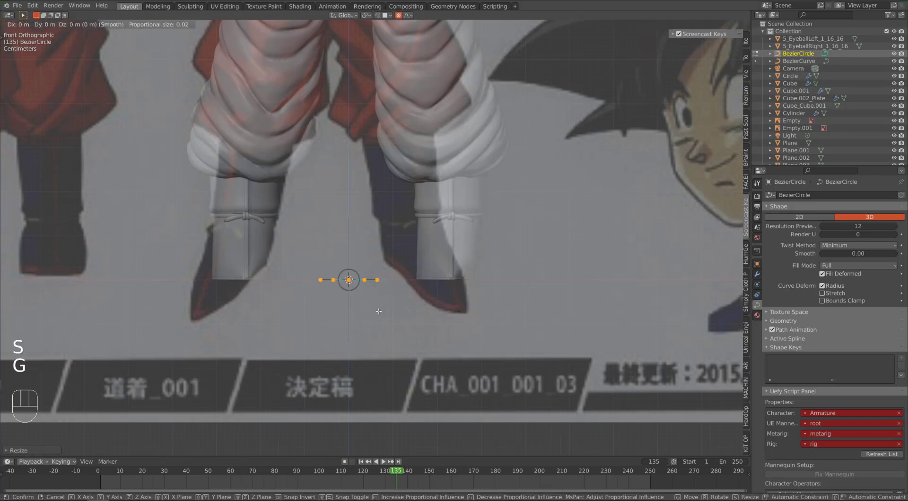
{"action": "key", "text": "z"}
{"action": "left_click", "coordinate": [386, 274]}
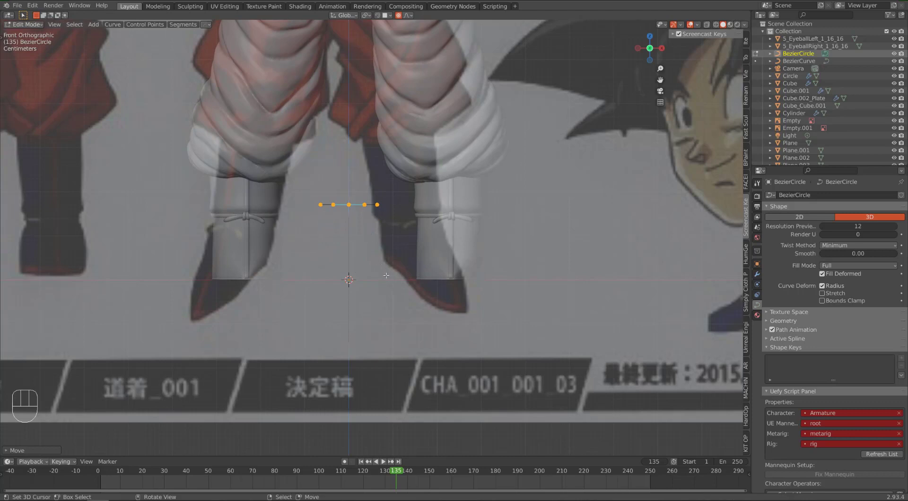
{"action": "key", "text": "r"}
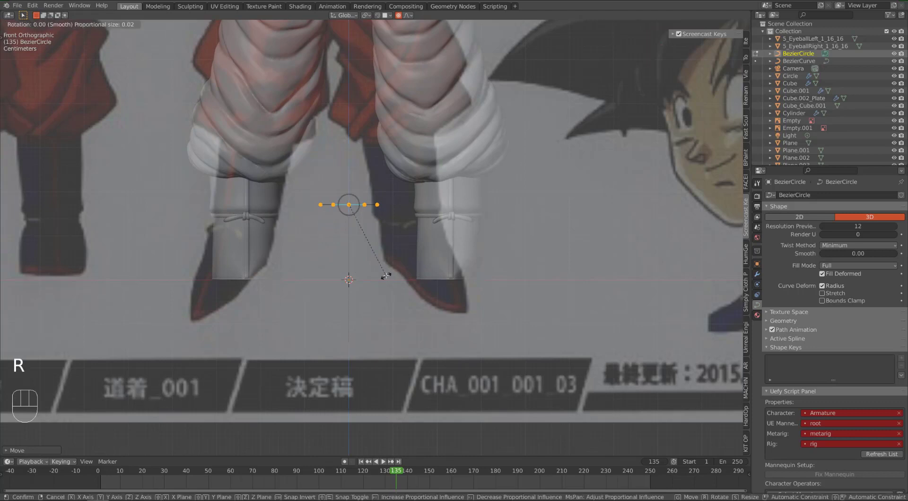
{"action": "key", "text": "Tab"}
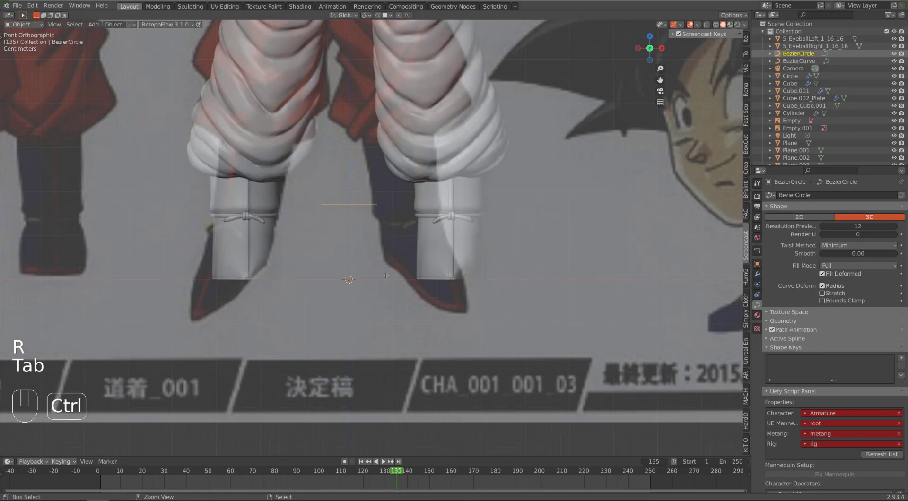
{"action": "key", "text": "ctrl+z"}
{"action": "key", "text": "ctrl+z"}
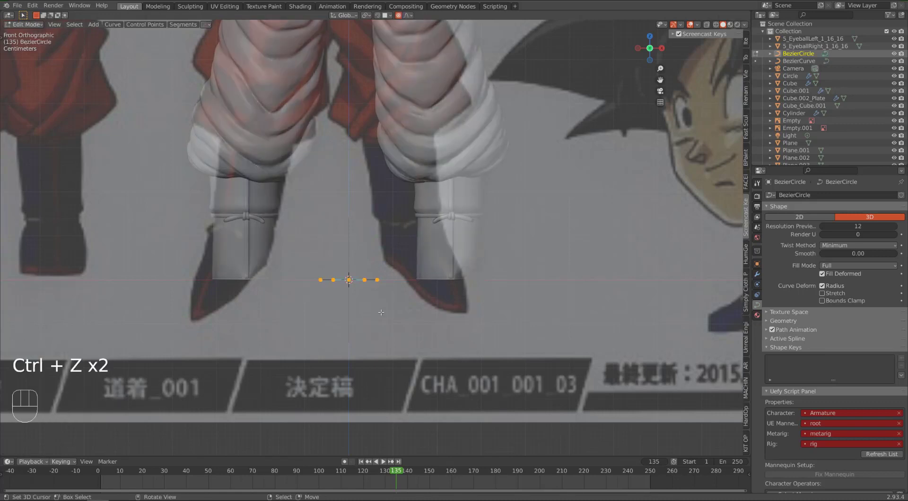
Move the whole circle object up about 0.23 m along Z and rotate it 90° around X to face the front view
{"action": "key", "text": "Tab"}
{"action": "key", "text": "g"}
{"action": "key", "text": "z"}
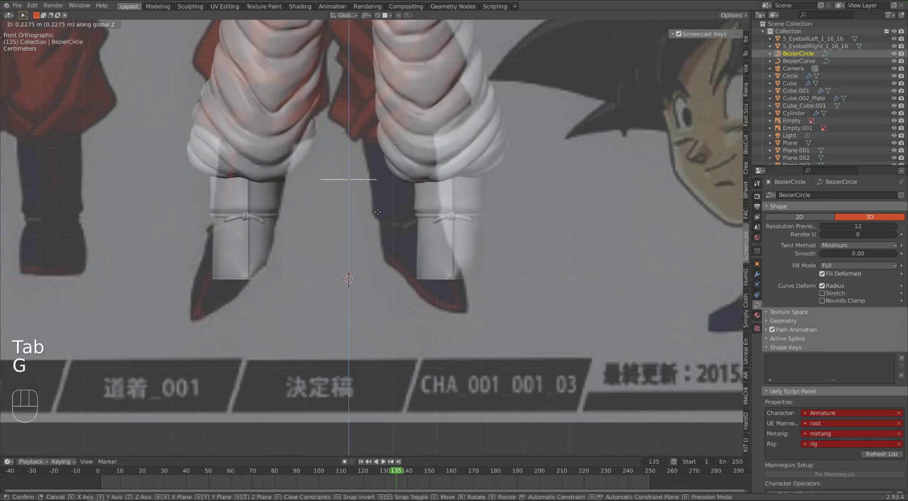
{"action": "left_click", "coordinate": [379, 263]}
{"action": "type", "text": "r"}
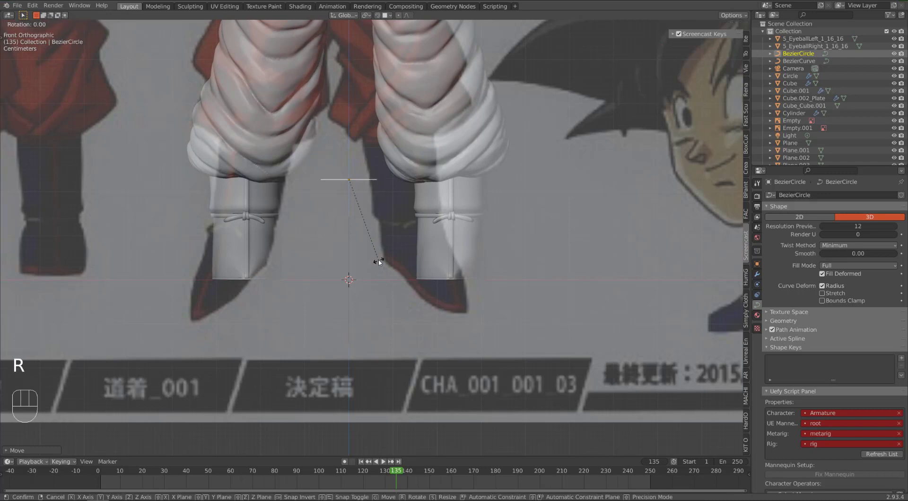
{"action": "type", "text": "x90"}
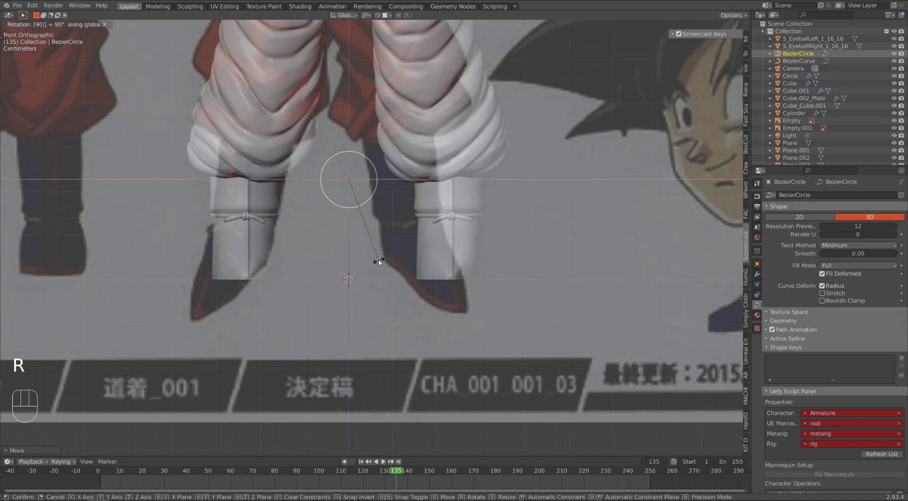
{"action": "left_click", "coordinate": [379, 263]}
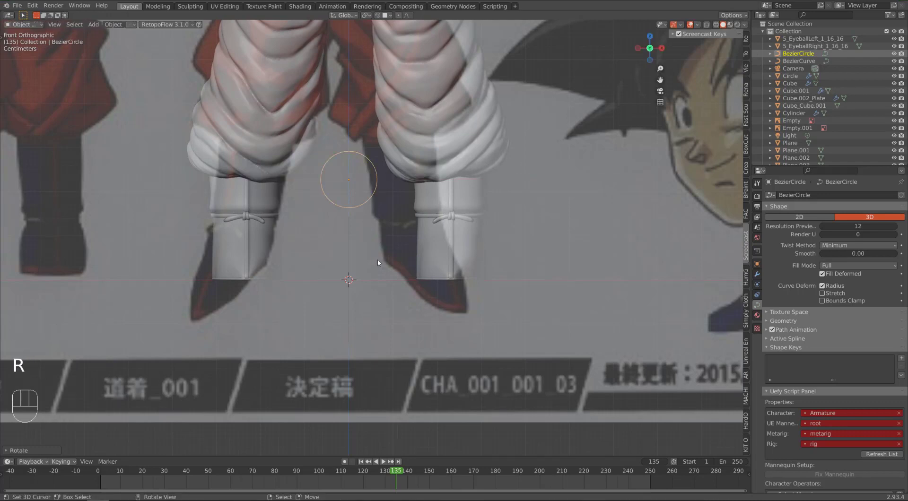
Select the vertical Bezier curve and expand its Geometry settings
{"action": "left_click", "coordinate": [349, 237]}
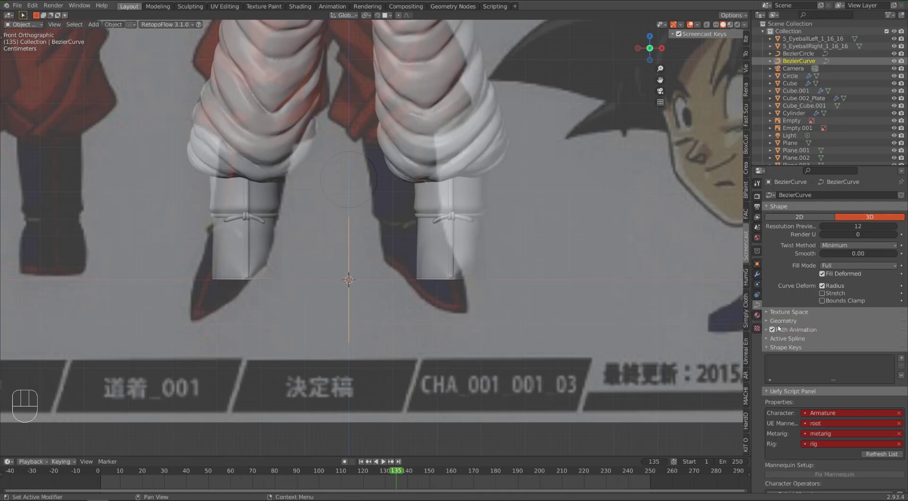
{"action": "scroll", "coordinate": [787, 319], "scroll_direction": "down", "scroll_amount": 3}
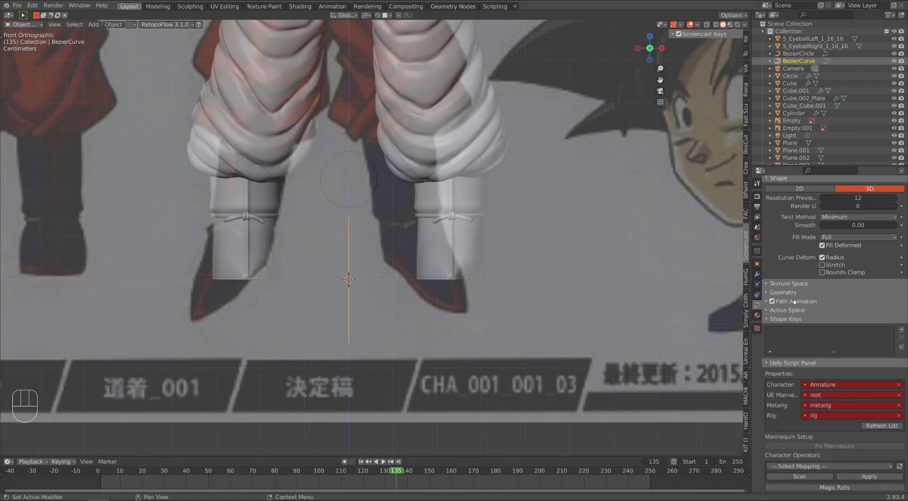
{"action": "left_click", "coordinate": [767, 306]}
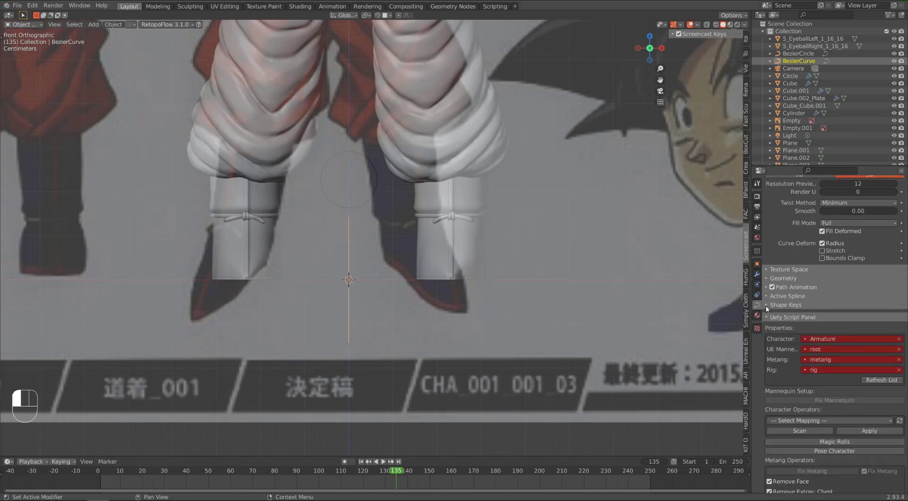
{"action": "scroll", "coordinate": [809, 280], "scroll_direction": "up", "scroll_amount": 3}
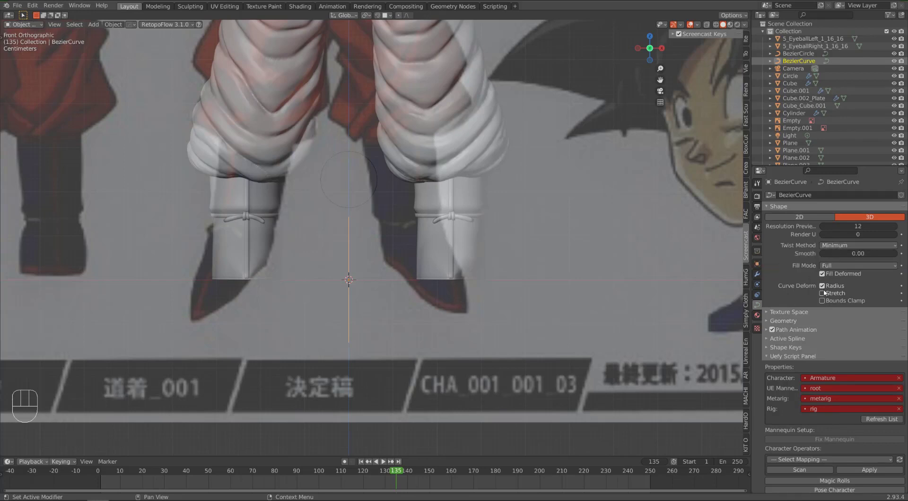
{"action": "left_click", "coordinate": [789, 322]}
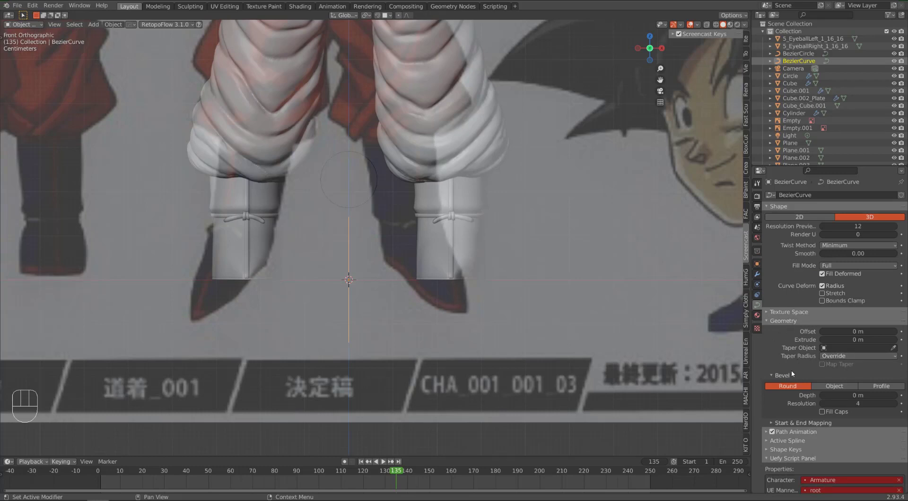
Assign BezierCircle as the curve's taper object and set the taper radius mode to Add
{"action": "left_click", "coordinate": [846, 350]}
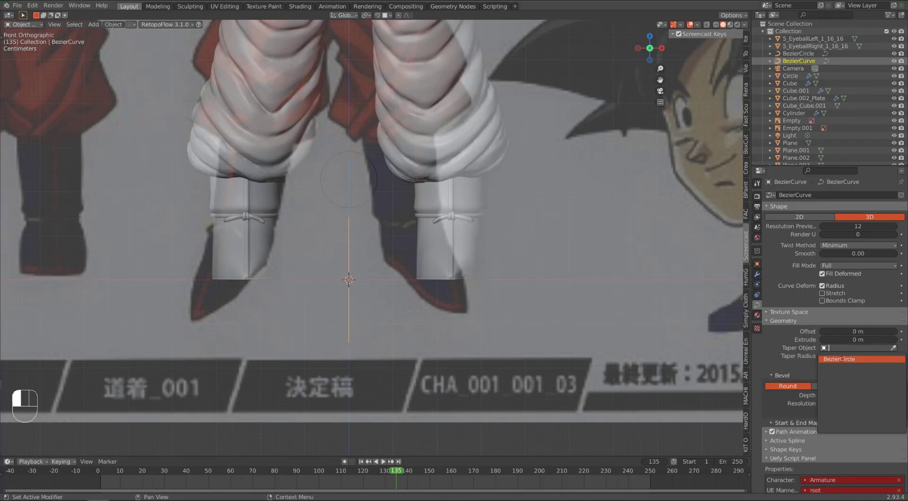
{"action": "left_click", "coordinate": [841, 358]}
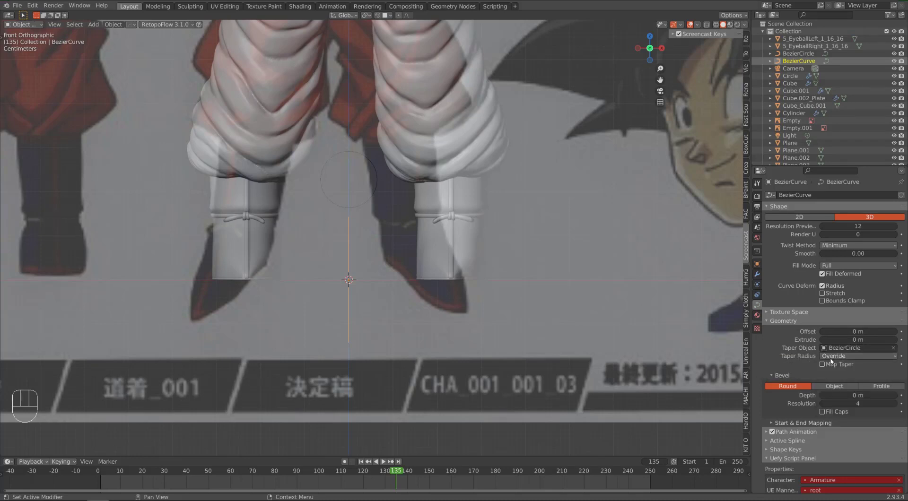
{"action": "left_click", "coordinate": [831, 358]}
{"action": "left_click", "coordinate": [835, 384]}
{"action": "mouse_move", "coordinate": [832, 340]}
{"action": "left_mouse_down"}
{"action": "mouse_move", "coordinate": [852, 340]}
{"action": "mouse_move", "coordinate": [825, 340]}
{"action": "left_mouse_up"}
{"action": "left_click", "coordinate": [798, 424]}
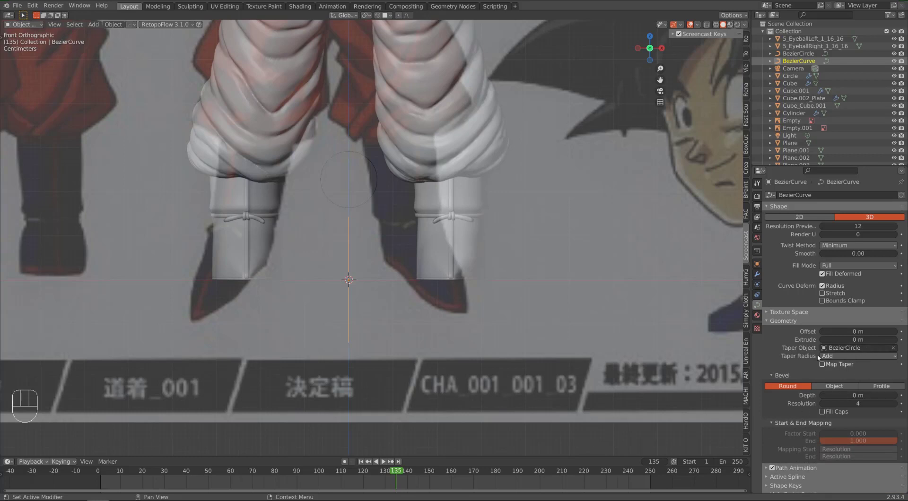
Set the curve's bevel resolution to 6 and clear its taper object
{"action": "left_click", "coordinate": [845, 404]}
{"action": "right_click", "coordinate": [841, 403]}
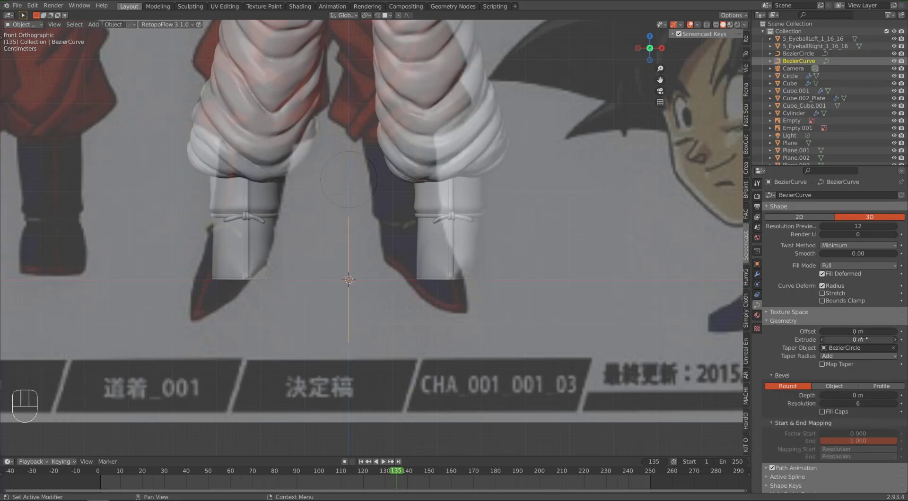
{"action": "left_click", "coordinate": [894, 349]}
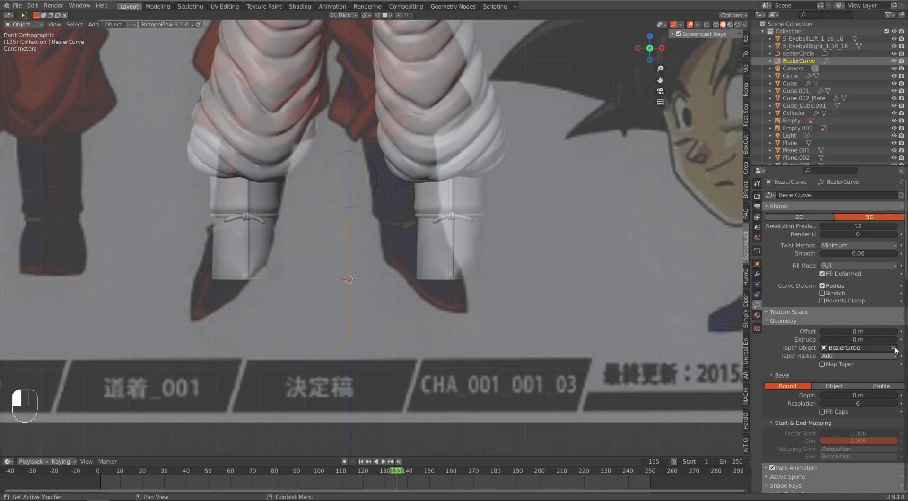
Switch the curve's bevel to Object mode and use BezierCircle as its profile
{"action": "left_click", "coordinate": [850, 386]}
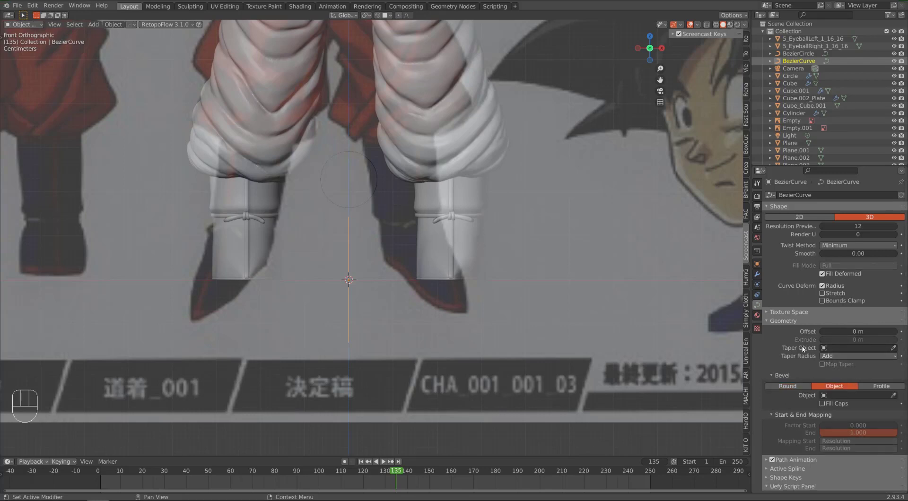
{"action": "left_click", "coordinate": [875, 396]}
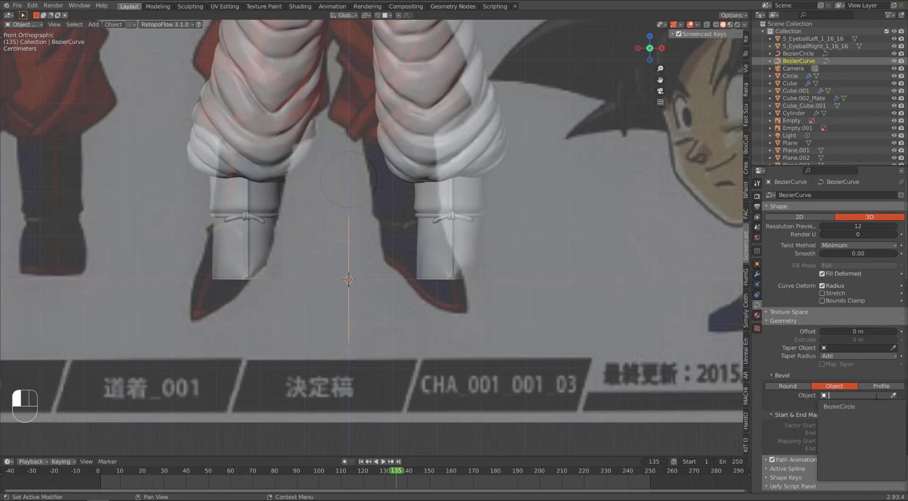
{"action": "left_click", "coordinate": [870, 407]}
{"action": "middle_click_drag", "start_coordinate": [410, 255], "coordinate": [313, 274]}
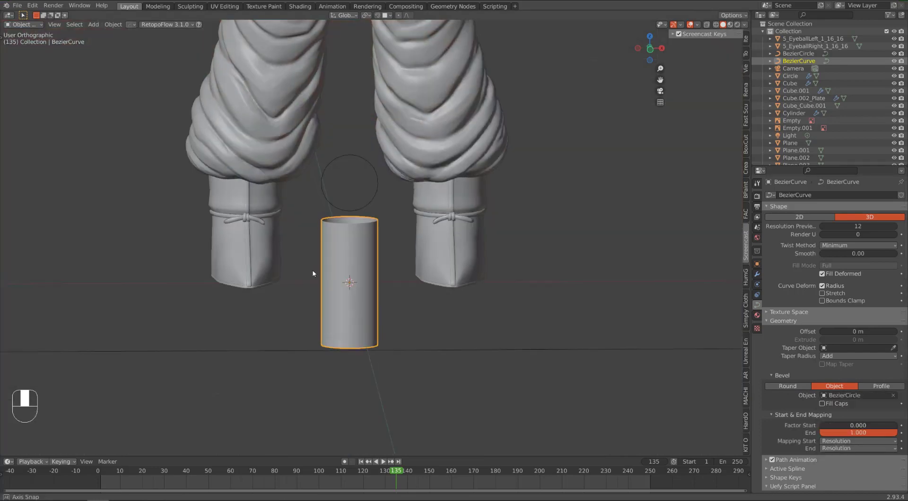
{"action": "key", "text": "KP_1"}
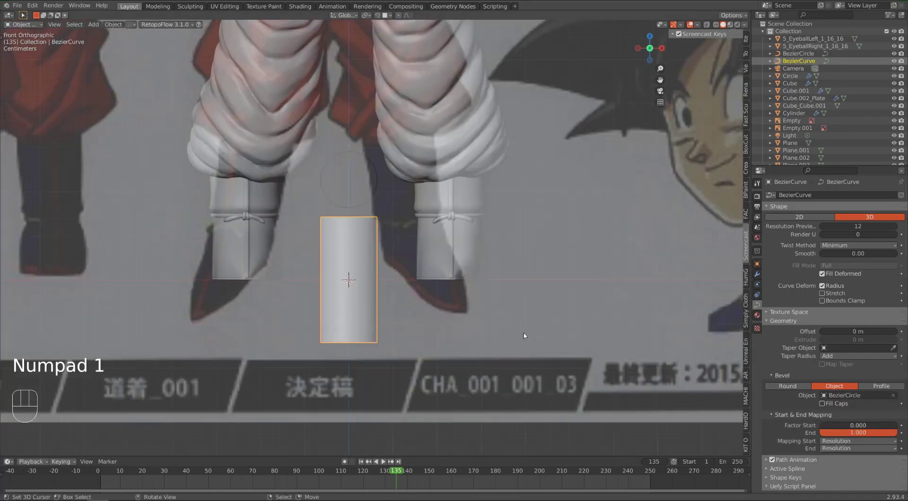
Close the tube's ends with Fill Caps and select the profile circle above it in the front view
{"action": "left_click", "coordinate": [822, 403]}
{"action": "middle_click_drag", "start_coordinate": [466, 279], "coordinate": [413, 296]}
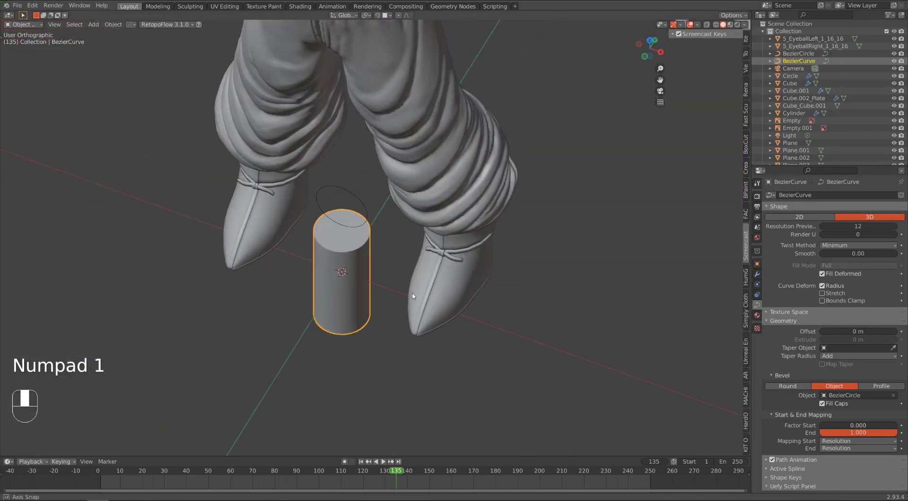
{"action": "mouse_move", "coordinate": [342, 234]}
{"action": "middle_mouse_down"}
{"action": "mouse_move", "coordinate": [345, 159]}
{"action": "mouse_move", "coordinate": [324, 260]}
{"action": "mouse_move", "coordinate": [352, 226]}
{"action": "middle_mouse_up"}
{"action": "key", "text": "KP_1"}
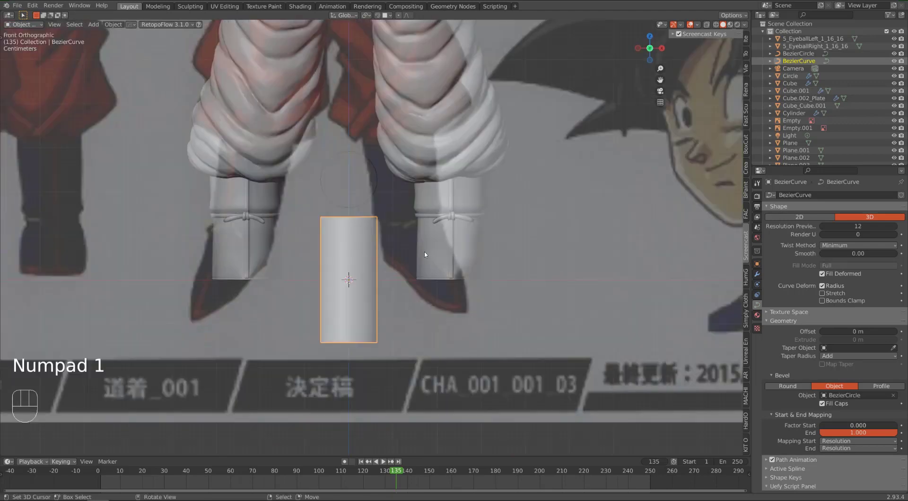
{"action": "left_click", "coordinate": [364, 204]}
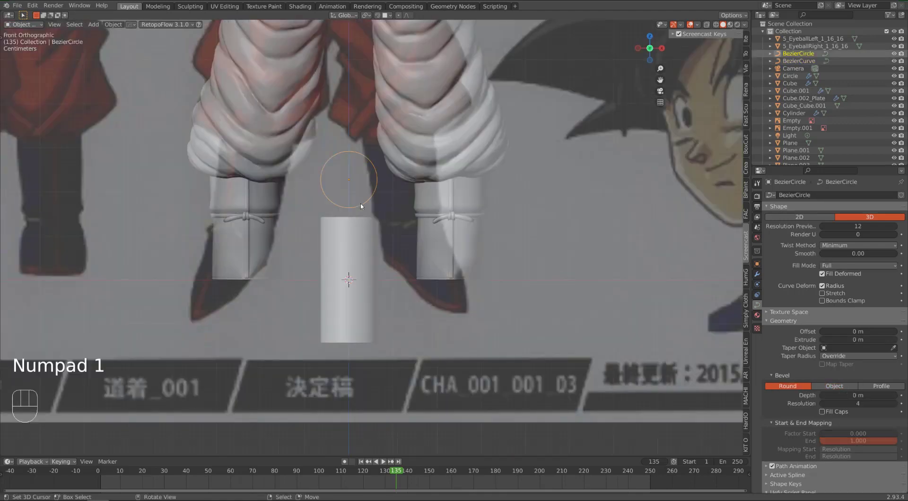
Try narrowing the profile circle in the front view by scaling its two side points together along X, and undo it
{"action": "key", "text": "Tab"}
{"action": "scroll", "coordinate": [359, 156], "scroll_direction": "up", "scroll_amount": 3}
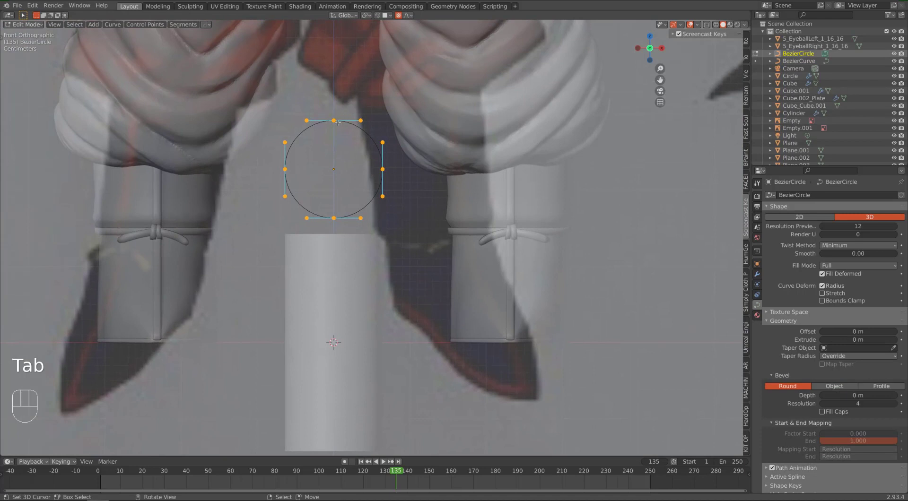
{"action": "right_click", "coordinate": [334, 121]}
{"action": "right_click", "coordinate": [334, 218], "text": "shift"}
{"action": "right_click", "coordinate": [382, 169]}
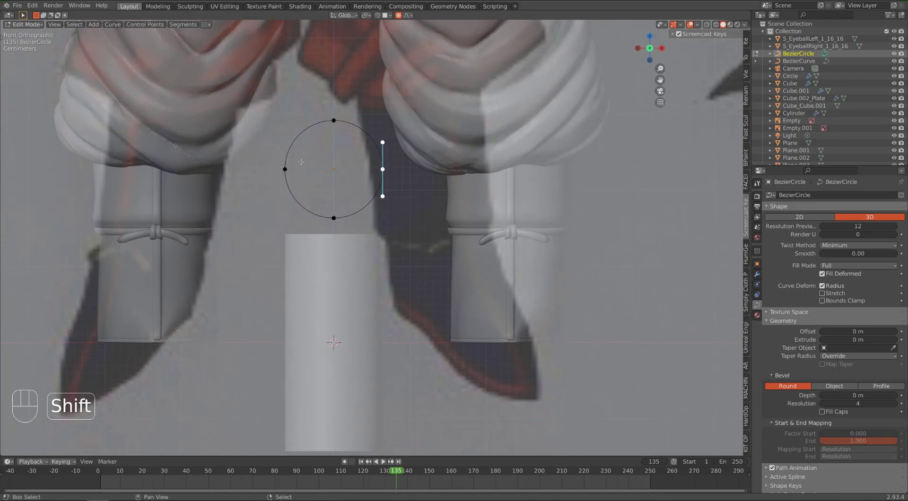
{"action": "right_click", "coordinate": [285, 168], "text": "shift"}
{"action": "key", "text": "s"}
{"action": "key", "text": "x"}
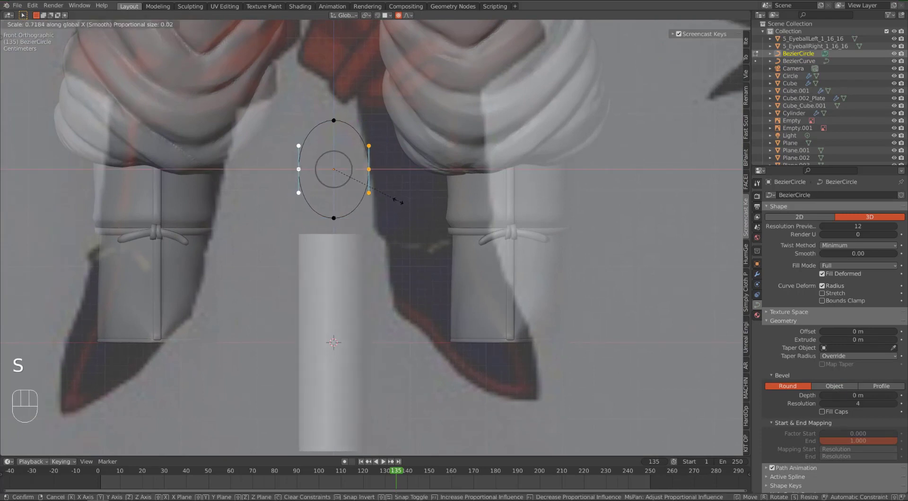
{"action": "left_click", "coordinate": [375, 195]}
{"action": "middle_click_drag", "start_coordinate": [382, 218], "coordinate": [374, 248]}
{"action": "middle_click_drag", "start_coordinate": [351, 234], "coordinate": [385, 232]}
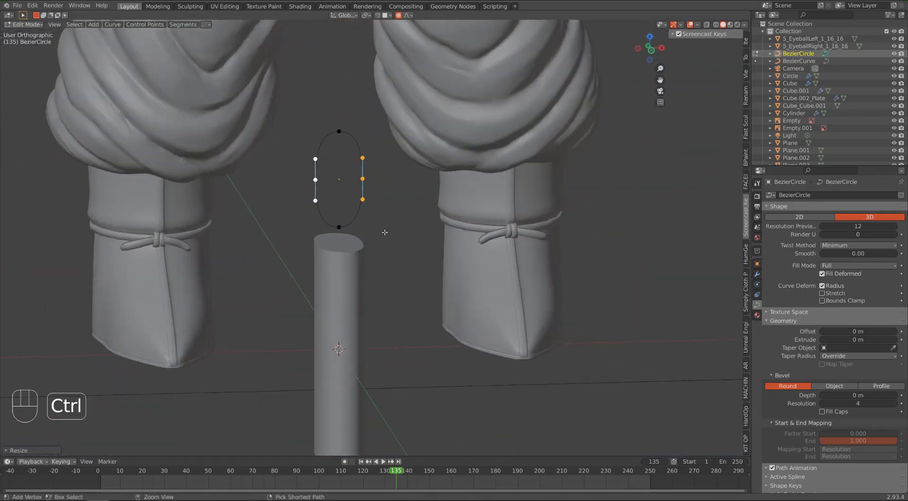
{"action": "key", "text": "ctrl+z"}
{"action": "key", "text": "KP_1"}
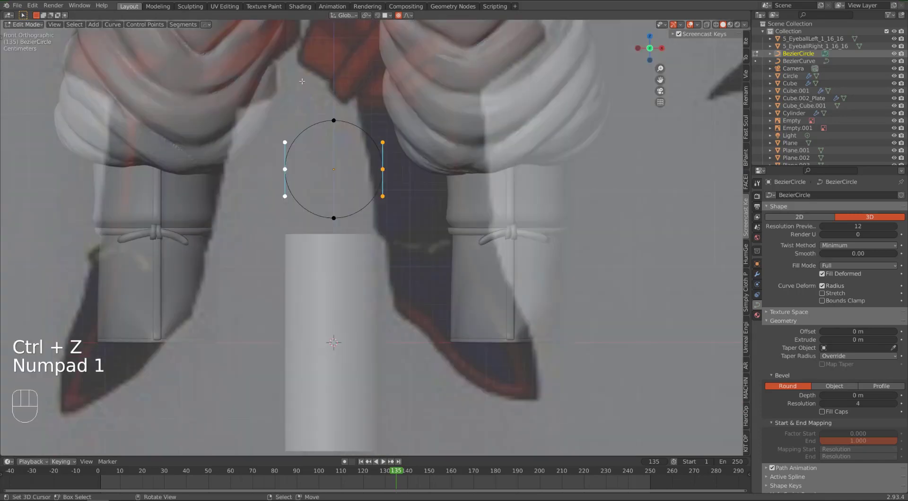
Examine the hair spikes on Goku's head in the reference image, and return to the profile circle
{"action": "scroll", "coordinate": [314, 187], "scroll_direction": "down", "scroll_amount": 5}
{"action": "scroll", "coordinate": [350, 174], "scroll_direction": "up", "scroll_amount": 1}
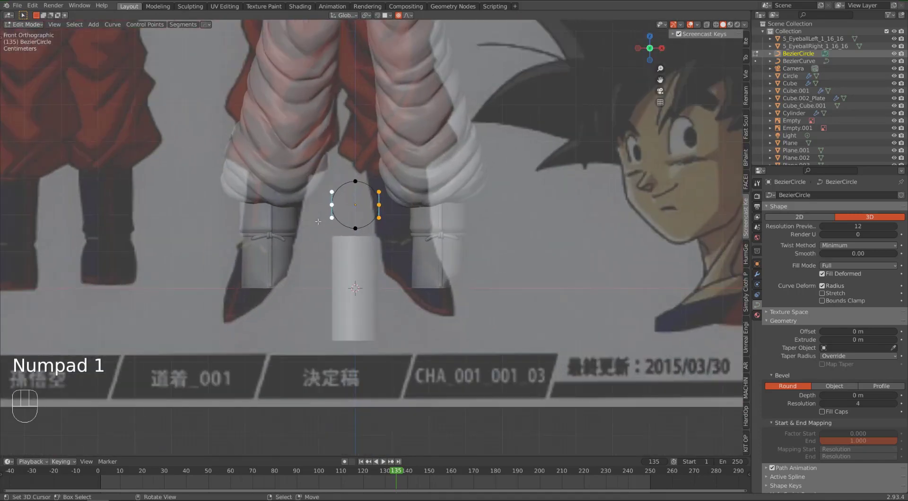
{"action": "scroll", "coordinate": [382, 162], "scroll_direction": "down", "scroll_amount": 3}
{"action": "scroll", "coordinate": [384, 161], "scroll_direction": "down", "scroll_amount": 3}
{"action": "scroll", "coordinate": [482, 165], "scroll_direction": "up", "scroll_amount": 10}
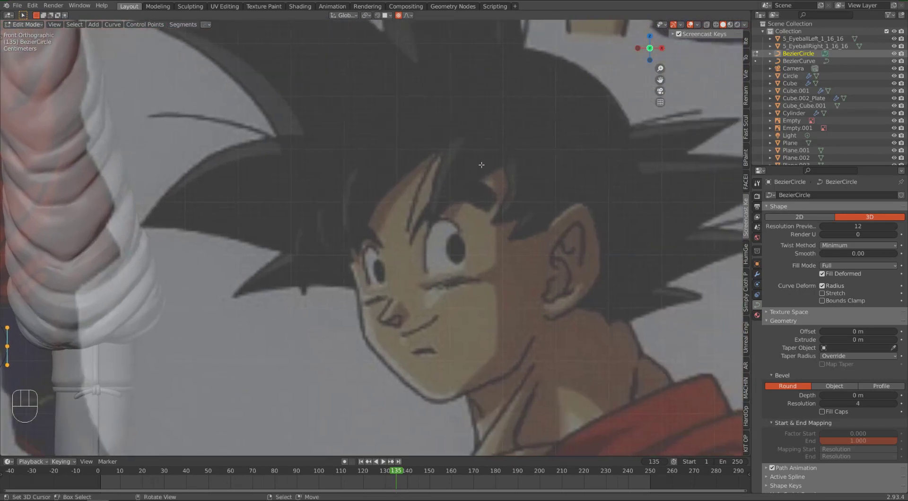
{"action": "scroll", "coordinate": [529, 202], "scroll_direction": "down", "scroll_amount": 4}
{"action": "middle_click_drag", "start_coordinate": [200, 288], "coordinate": [397, 283], "text": "shift"}
{"action": "scroll", "coordinate": [388, 205], "scroll_direction": "up", "scroll_amount": 4}
{"action": "scroll", "coordinate": [384, 269], "scroll_direction": "up", "scroll_amount": 2}
{"action": "scroll", "coordinate": [383, 268], "scroll_direction": "up", "scroll_amount": 1}
{"action": "left_click", "coordinate": [338, 286]}
{"action": "key", "text": "g"}
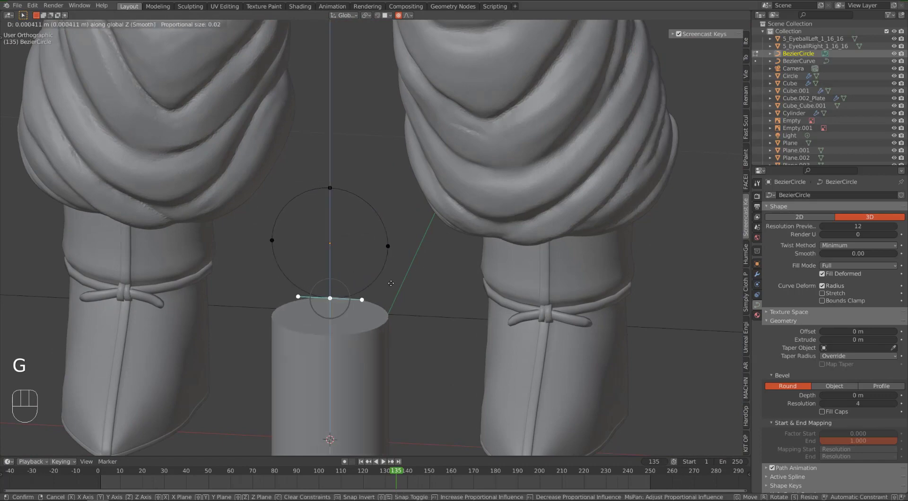
{"action": "right_click", "coordinate": [385, 270]}
Rotate the whole profile circle object 180 degrees about the global X axis
{"action": "key", "text": "Tab"}
{"action": "middle_click_drag", "start_coordinate": [379, 283], "coordinate": [401, 279]}
{"action": "type", "text": "rx"}
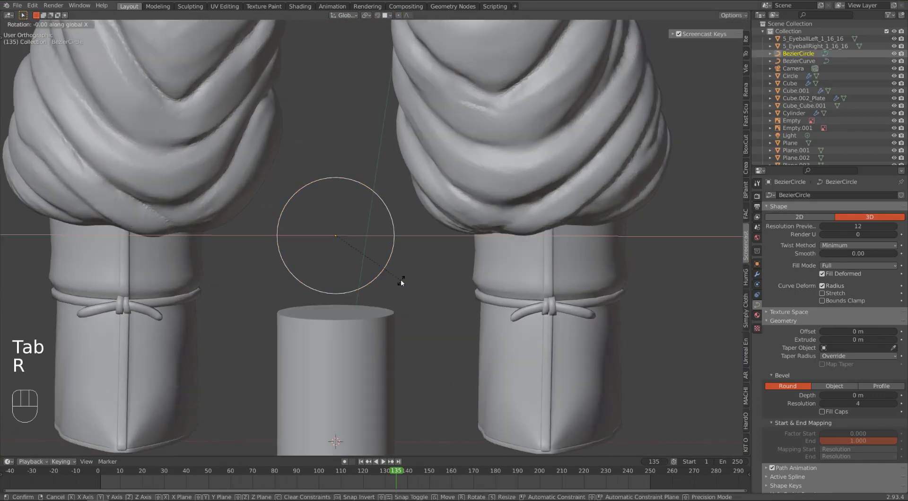
{"action": "type", "text": "180"}
{"action": "left_click", "coordinate": [401, 282]}
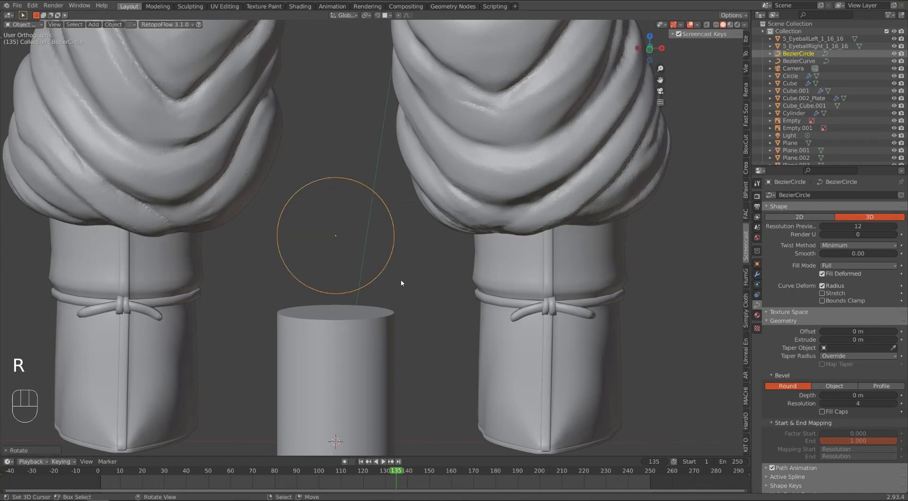
{"action": "key", "text": "Tab"}
{"action": "key", "text": "g"}
{"action": "key", "text": "z"}
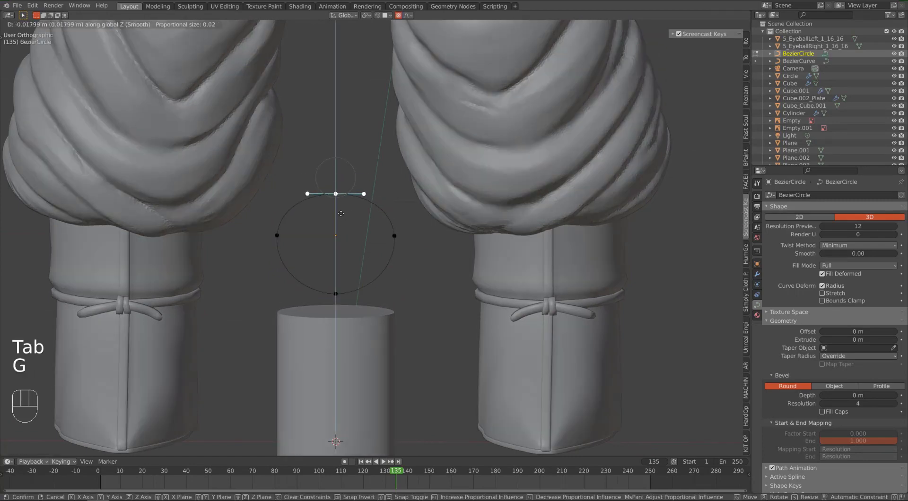
{"action": "left_click", "coordinate": [337, 201]}
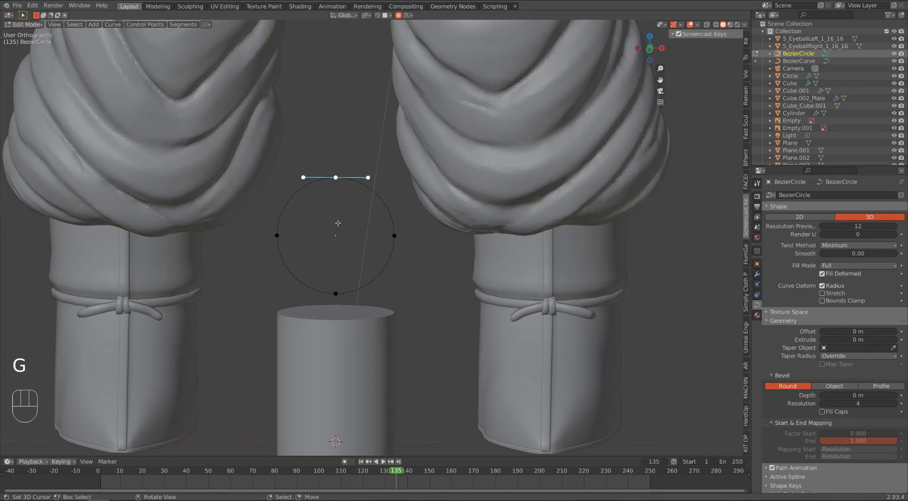
{"action": "middle_click_drag", "start_coordinate": [336, 201], "coordinate": [338, 158]}
{"action": "left_click", "coordinate": [330, 295]}
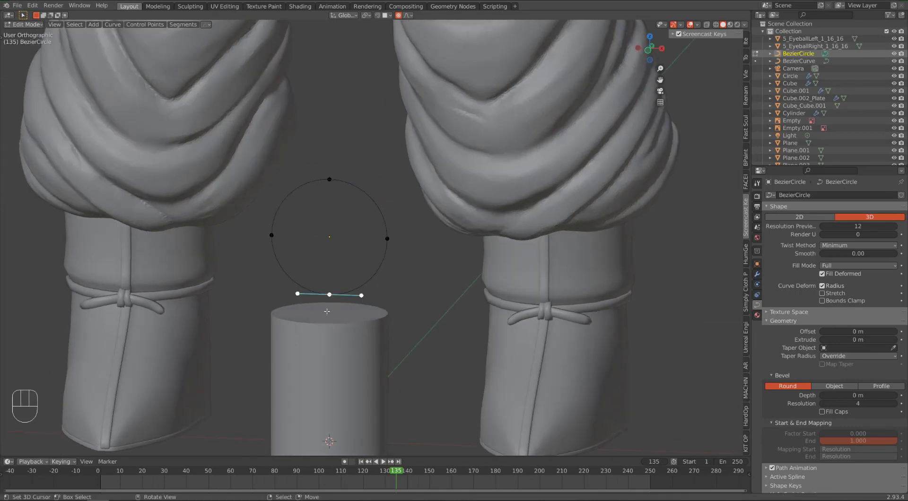
{"action": "key", "text": "g"}
{"action": "key", "text": "z"}
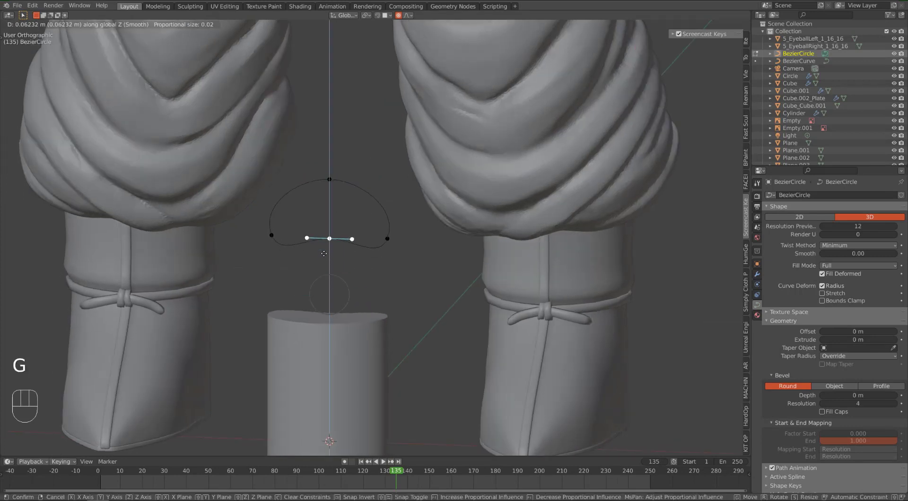
{"action": "right_click", "coordinate": [358, 244]}
Flatten the underside of the profile circle in the front view by raising its bottom point about 0.038 m along Z
{"action": "key", "text": "KP_1"}
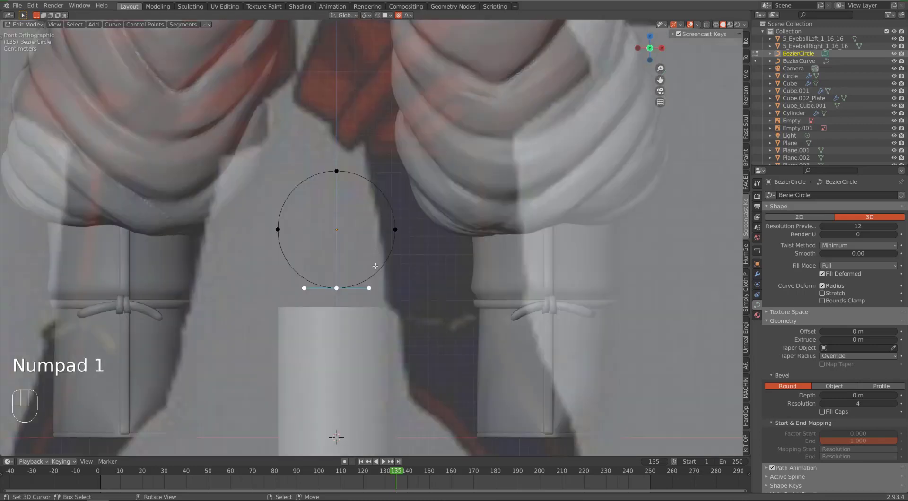
{"action": "key", "text": "g"}
{"action": "key", "text": "z"}
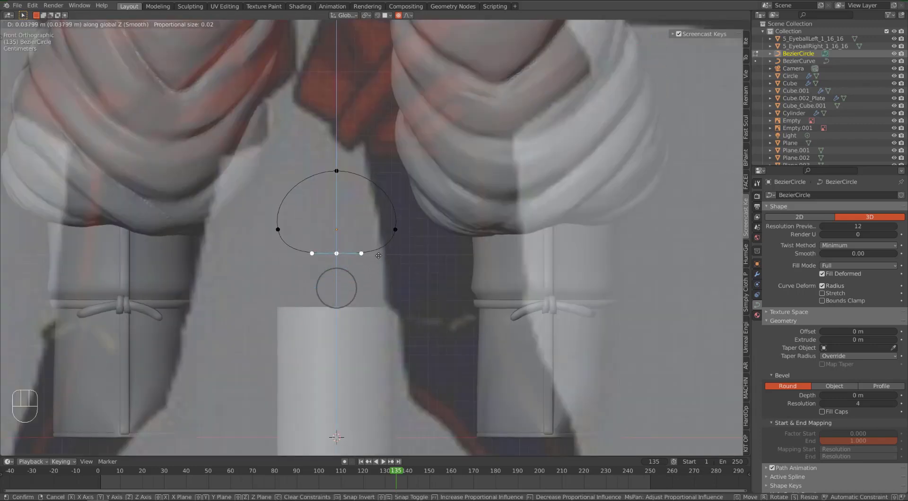
{"action": "left_click", "coordinate": [379, 255]}
Sharpen the top of the profile by scaling only the two handles of its top point inward
{"action": "right_click", "coordinate": [340, 170]}
{"action": "key", "text": "s"}
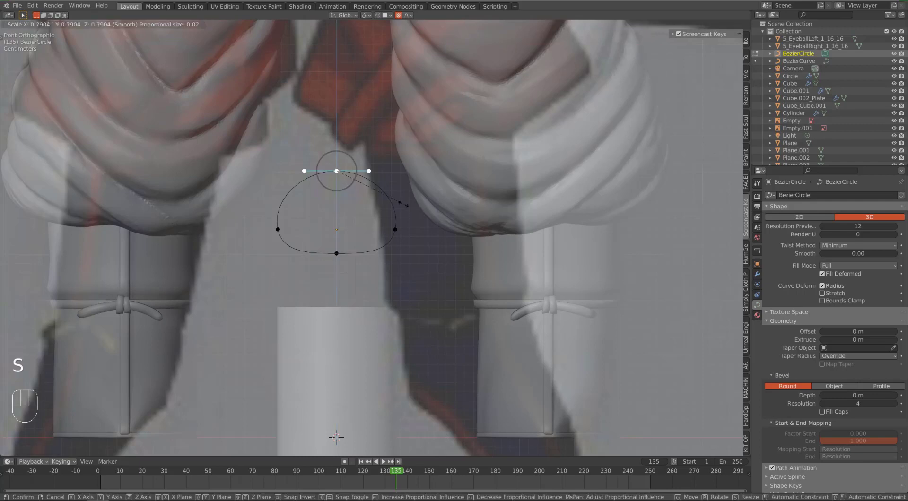
{"action": "left_click", "coordinate": [369, 185]}
{"action": "key", "text": "period"}
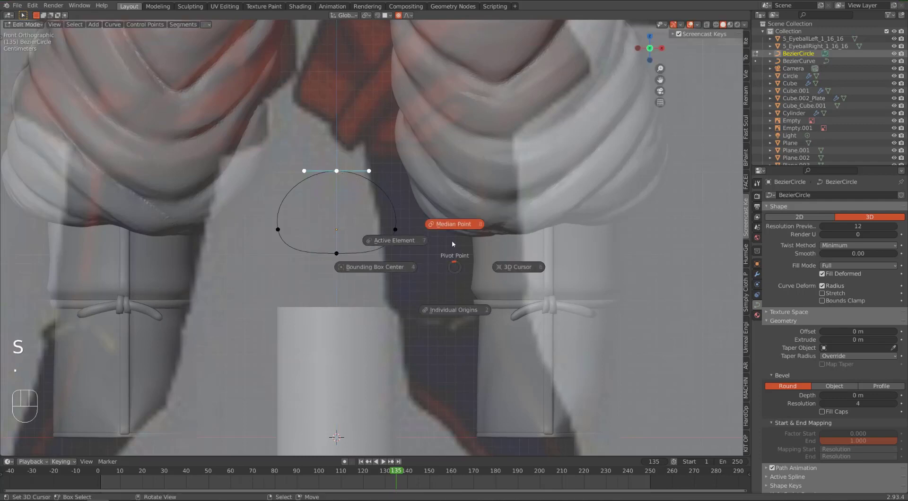
{"action": "left_click", "coordinate": [464, 240]}
{"action": "key", "text": "s"}
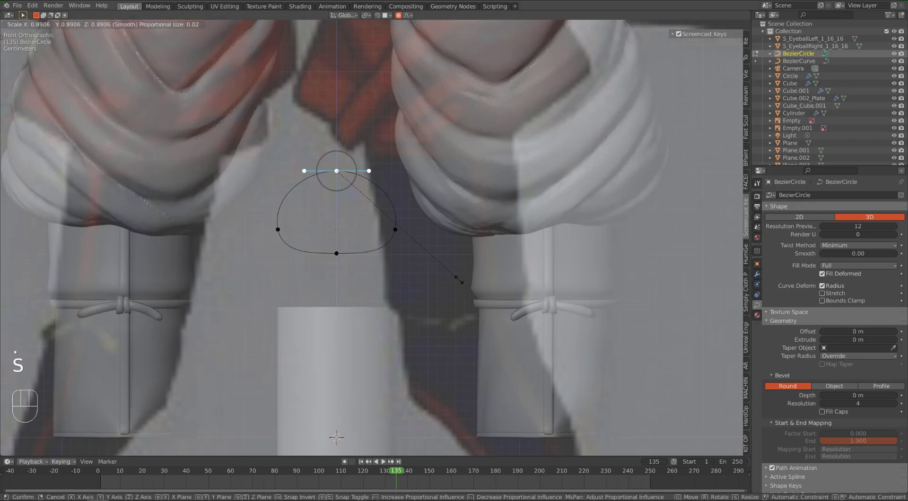
{"action": "right_click", "coordinate": [463, 278]}
{"action": "left_click", "coordinate": [337, 172], "text": "shift"}
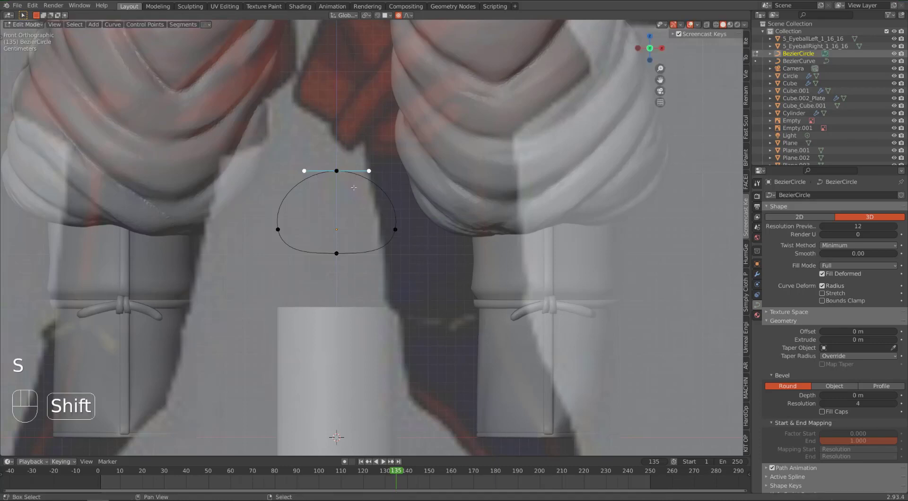
{"action": "key", "text": "s"}
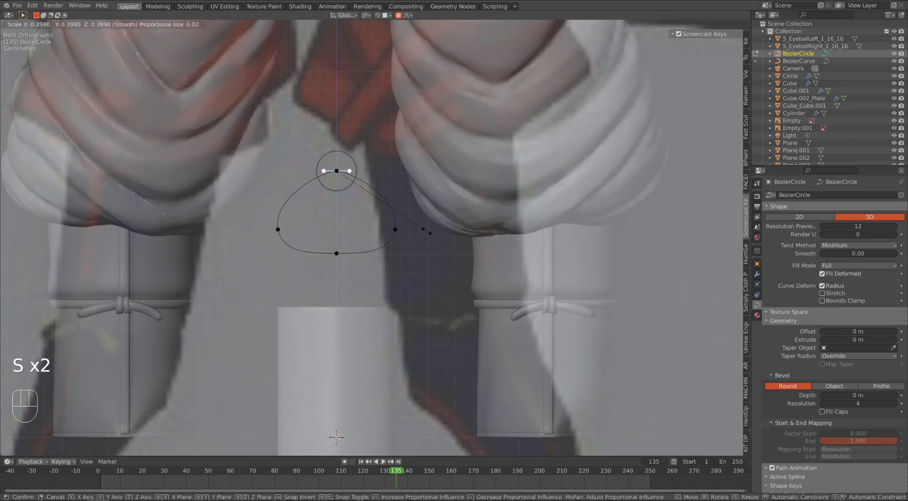
{"action": "left_click", "coordinate": [395, 209]}
{"action": "left_click", "coordinate": [402, 238]}
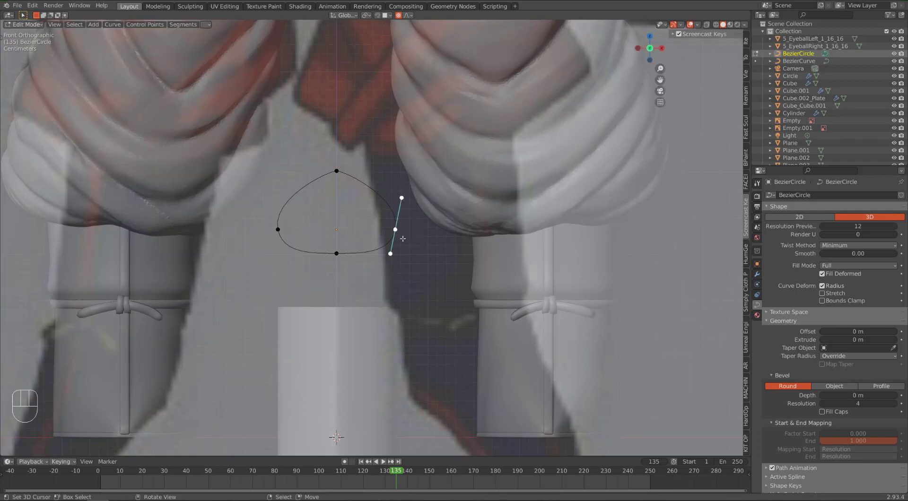
{"action": "key", "text": "s"}
{"action": "right_click", "coordinate": [408, 259]}
{"action": "left_click", "coordinate": [401, 199]}
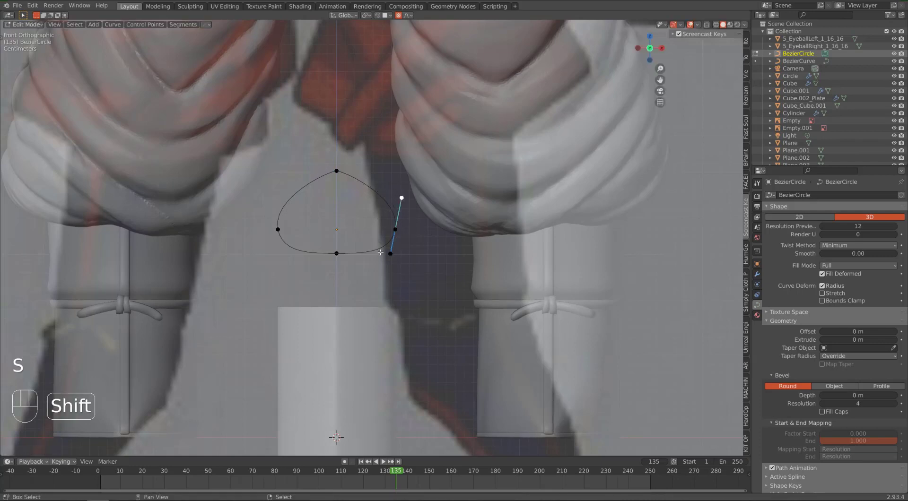
{"action": "left_click", "coordinate": [391, 254], "text": "shift"}
{"action": "left_click", "coordinate": [278, 230], "text": "shift"}
{"action": "right_click", "coordinate": [275, 228], "text": "shift"}
{"action": "right_click", "coordinate": [276, 227], "text": "shift"}
{"action": "right_click", "coordinate": [276, 230], "text": "shift"}
{"action": "right_click", "coordinate": [276, 230], "text": "shift"}
{"action": "key", "text": "b"}
{"action": "middle_click_drag", "start_coordinate": [273, 223], "coordinate": [281, 235]}
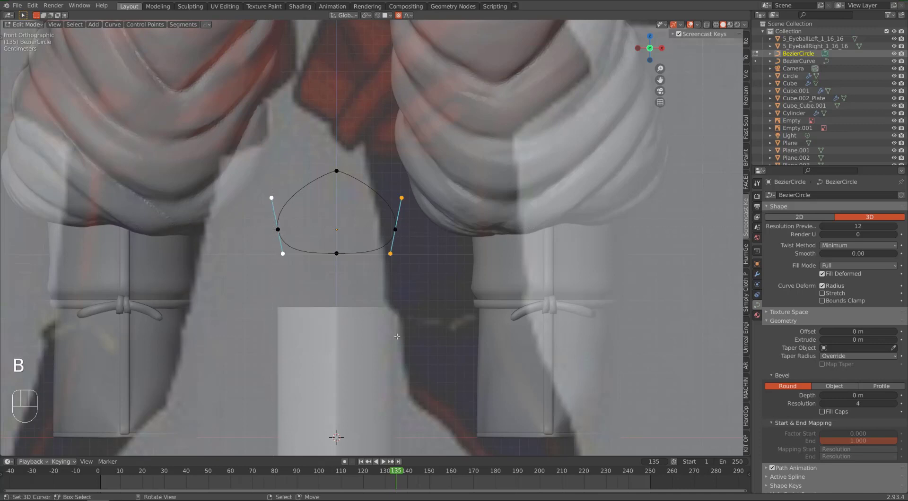
{"action": "key", "text": "s"}
{"action": "right_click", "coordinate": [338, 229]}
{"action": "key", "text": "s"}
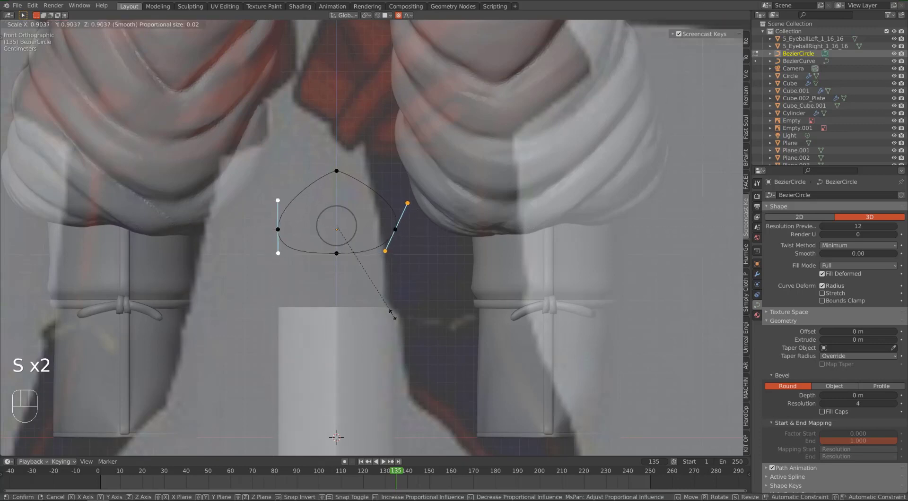
{"action": "right_click", "coordinate": [394, 322]}
Set the pivot point to Individual Origins and scale down the handles of the profile's two side points
{"action": "key", "text": "period"}
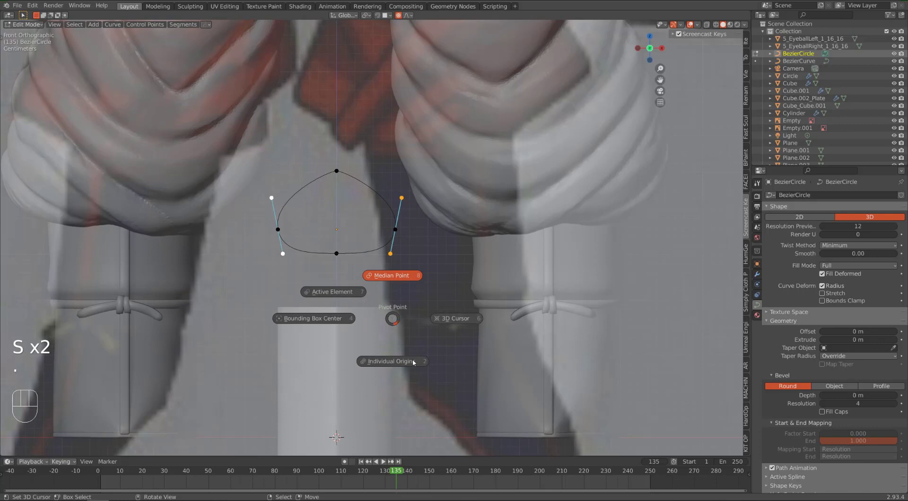
{"action": "left_click", "coordinate": [418, 233]}
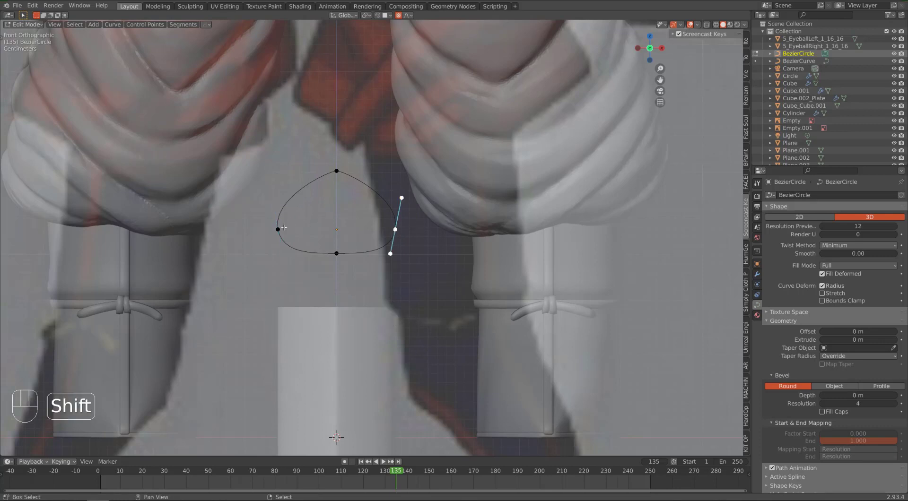
{"action": "left_click", "coordinate": [278, 230], "text": "shift"}
{"action": "key", "text": "period"}
{"action": "left_click", "coordinate": [358, 309]}
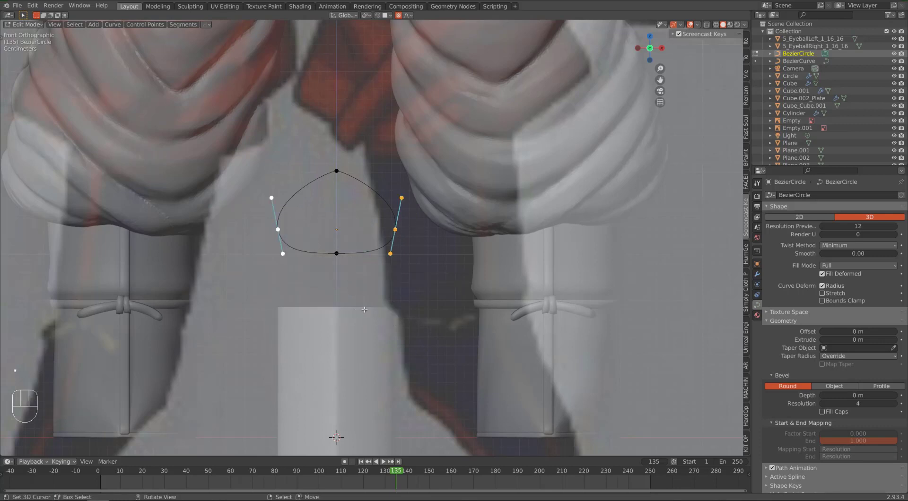
{"action": "key", "text": "s"}
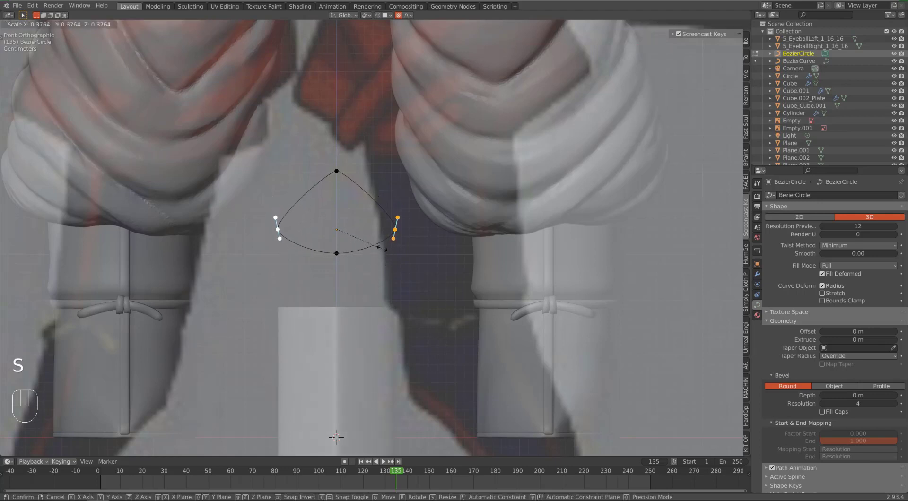
{"action": "left_click", "coordinate": [379, 239]}
Lower the profile's two side points about 0.015 m along Z and move its top point down along Z
{"action": "key", "text": "g"}
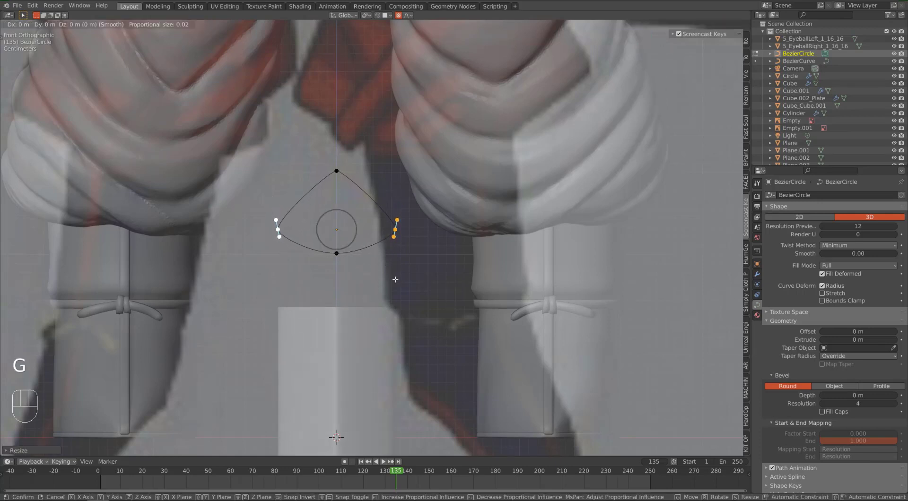
{"action": "key", "text": "z"}
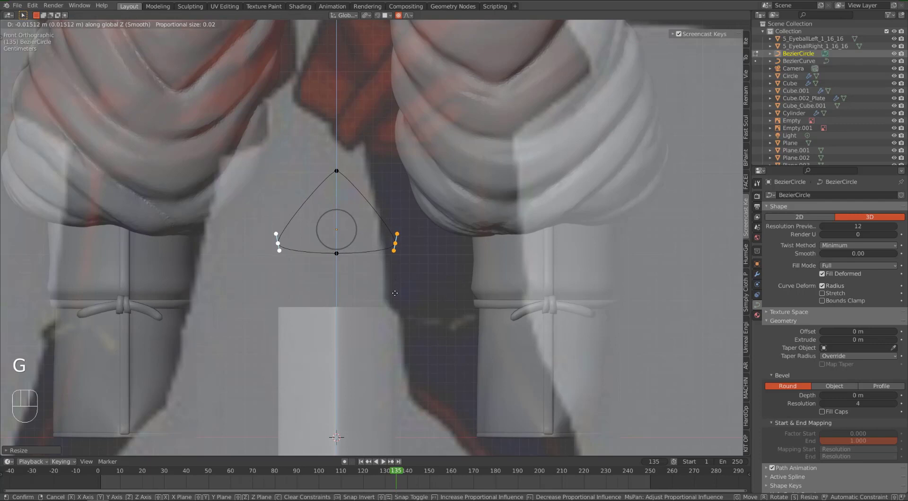
{"action": "left_click", "coordinate": [395, 294]}
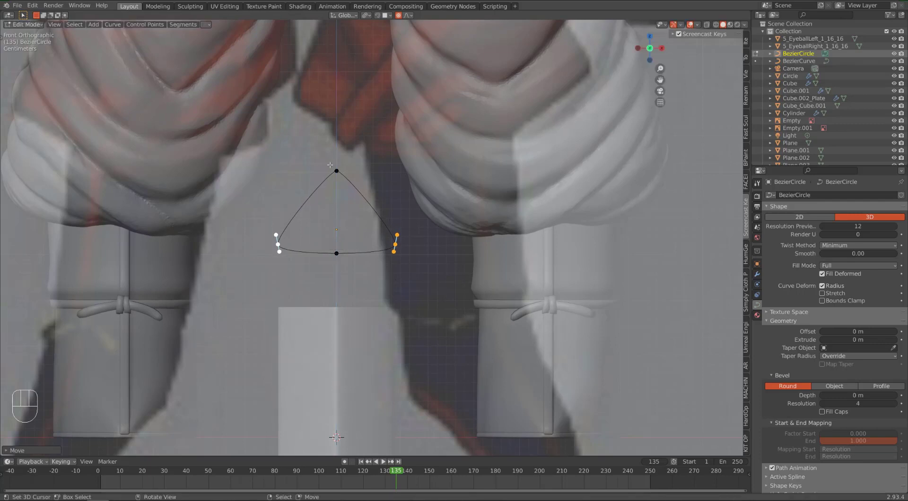
{"action": "left_click", "coordinate": [335, 164]}
{"action": "key", "text": "g"}
{"action": "key", "text": "z"}
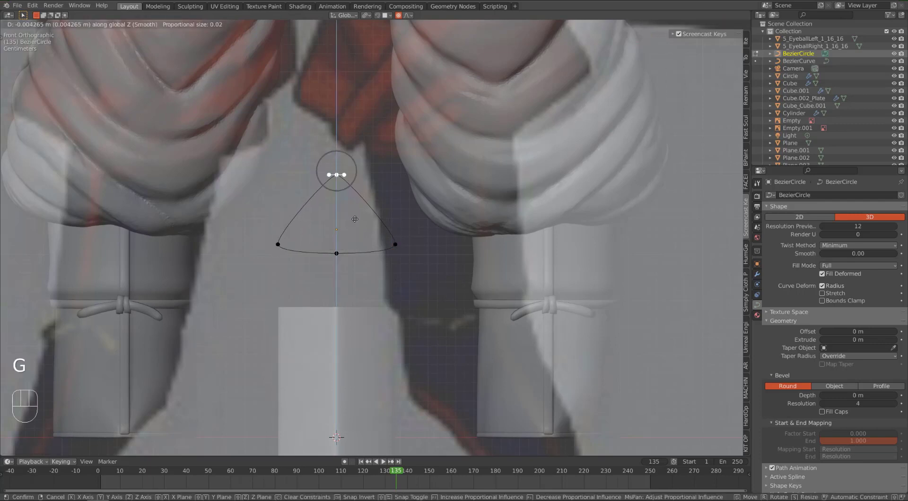
{"action": "left_click", "coordinate": [357, 234]}
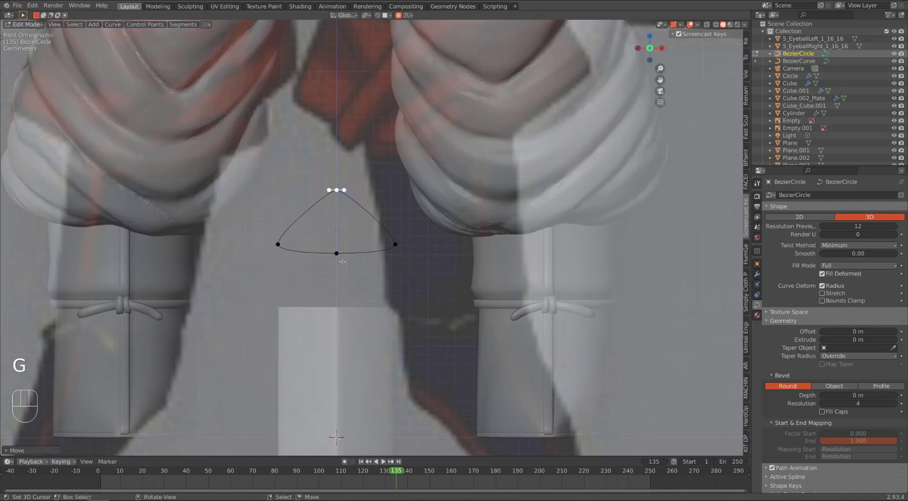
Raise the profile's bottom point about 0.009 m along Z, widen its handles, and finish editing the profile circle
{"action": "left_click", "coordinate": [337, 253]}
{"action": "key", "text": "g"}
{"action": "key", "text": "z"}
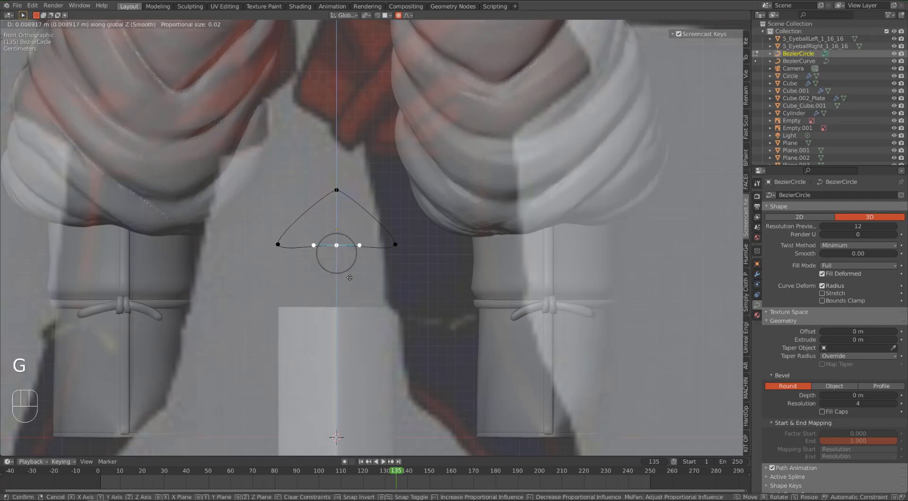
{"action": "left_click", "coordinate": [349, 278]}
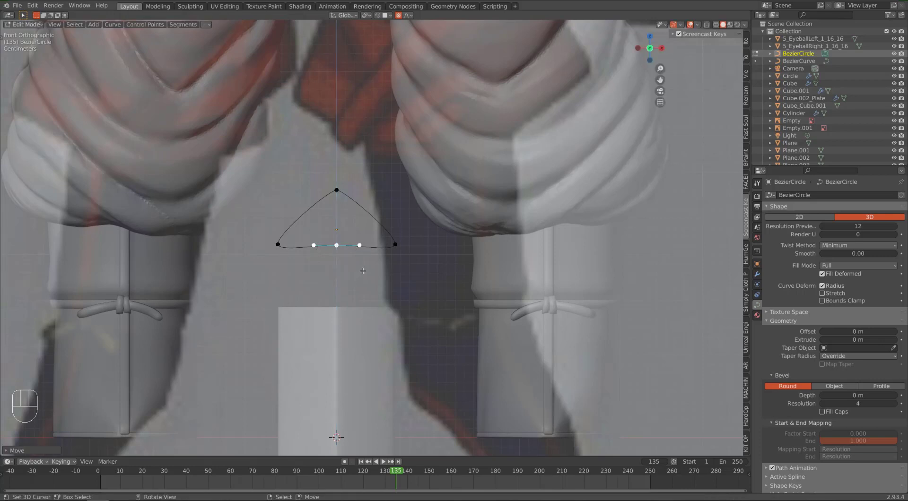
{"action": "key", "text": "s"}
{"action": "left_click", "coordinate": [378, 272]}
{"action": "scroll", "coordinate": [345, 273], "scroll_direction": "down", "scroll_amount": 1}
{"action": "key", "text": "a"}
{"action": "key", "text": "Tab"}
Open the BezierCurve strand for point editing in the front view
{"action": "scroll", "coordinate": [348, 273], "scroll_direction": "down", "scroll_amount": 2}
{"action": "middle_click_drag", "start_coordinate": [364, 275], "coordinate": [351, 293]}
{"action": "left_click", "coordinate": [351, 293]}
{"action": "key", "text": "KP_1"}
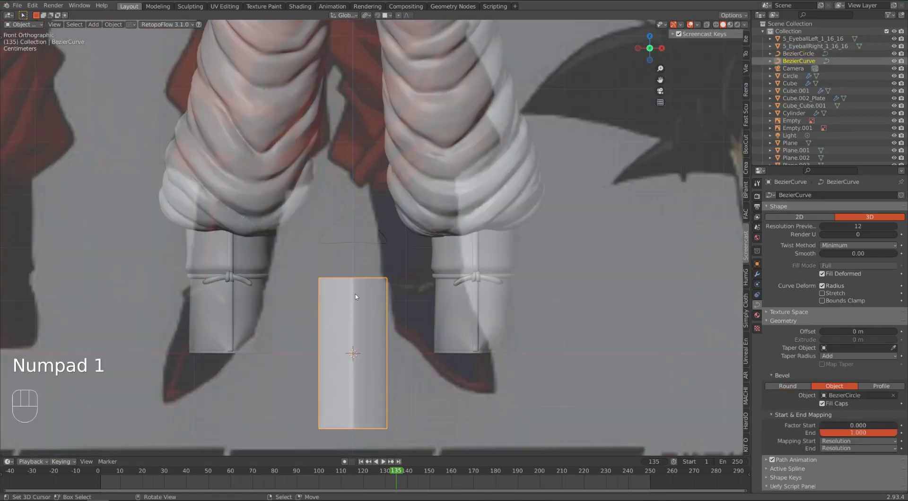
{"action": "key", "text": "Tab"}
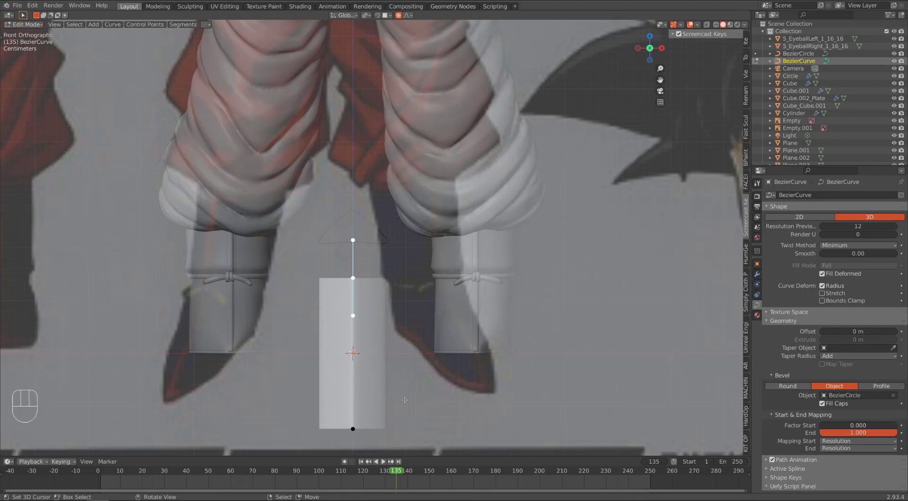
Try tapering the strand's top point with Shrink/Fatten to about 0.13, and widen it back to nearly full width
{"action": "key", "text": "alt+s"}
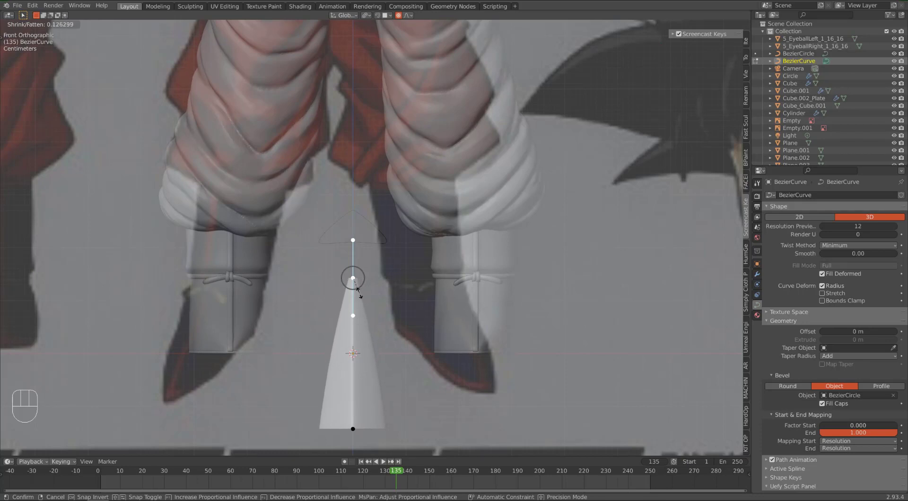
{"action": "left_click", "coordinate": [358, 290]}
{"action": "right_click", "coordinate": [351, 427]}
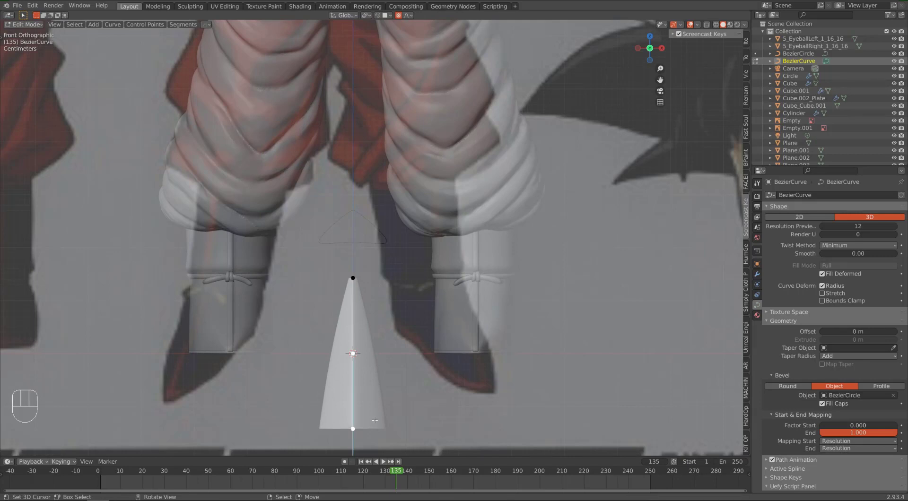
{"action": "middle_click_drag", "start_coordinate": [374, 406], "coordinate": [360, 309], "text": "shift"}
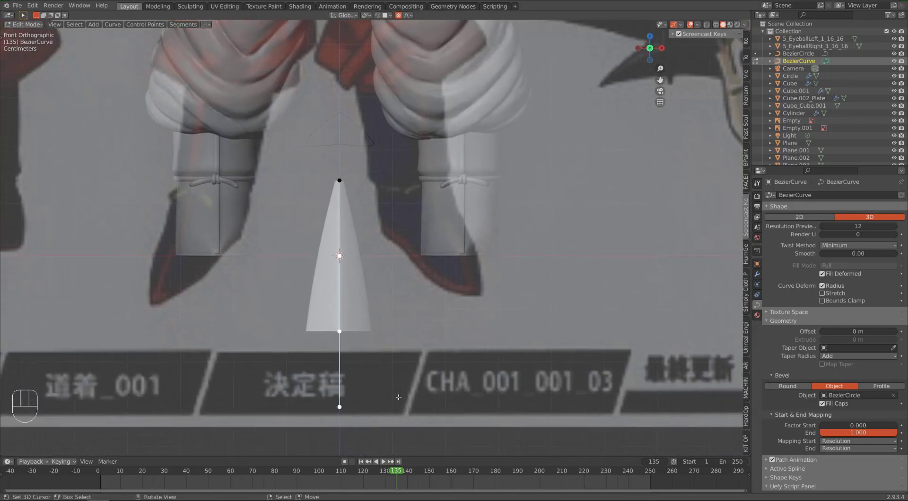
{"action": "key", "text": "alt+s"}
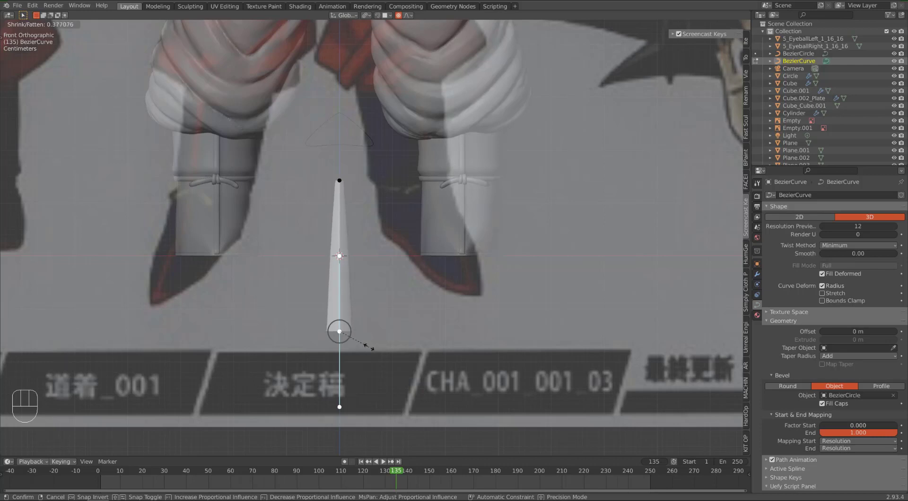
{"action": "key", "text": "Escape"}
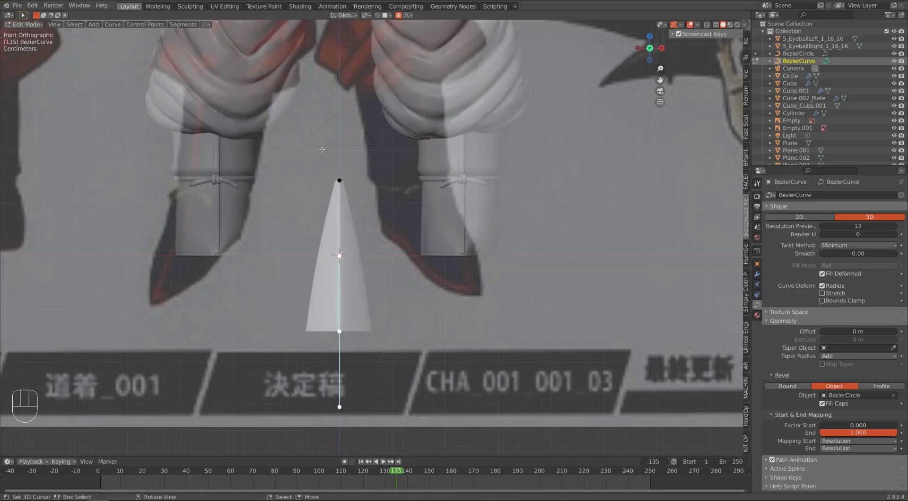
{"action": "right_click", "coordinate": [333, 180]}
{"action": "key", "text": "alt+s"}
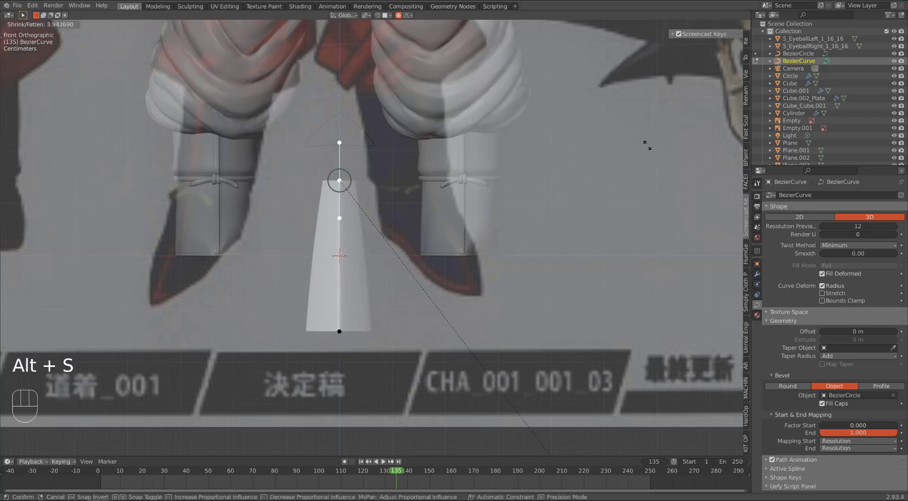
{"action": "left_click", "coordinate": [647, 145]}
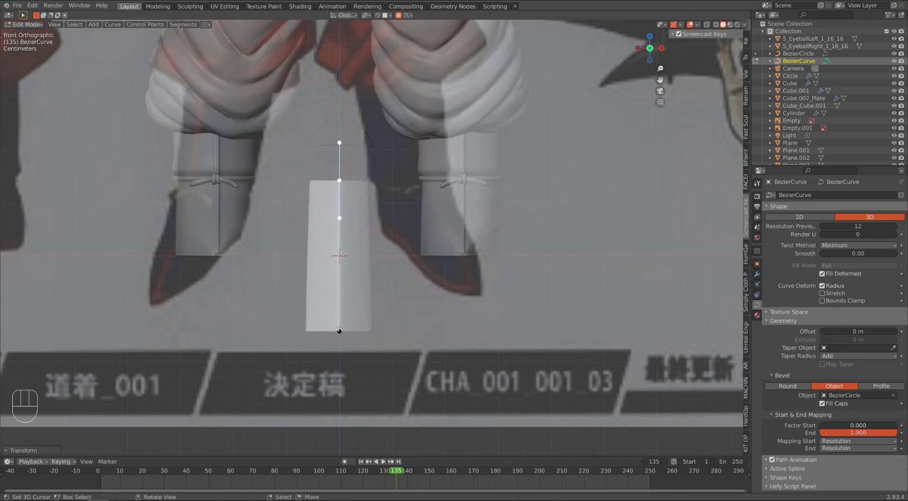
Shrink the strand's bottom point radius to nearly zero and fatten its top point by a factor of about 1.5
{"action": "right_click", "coordinate": [339, 331]}
{"action": "key", "text": "alt+s"}
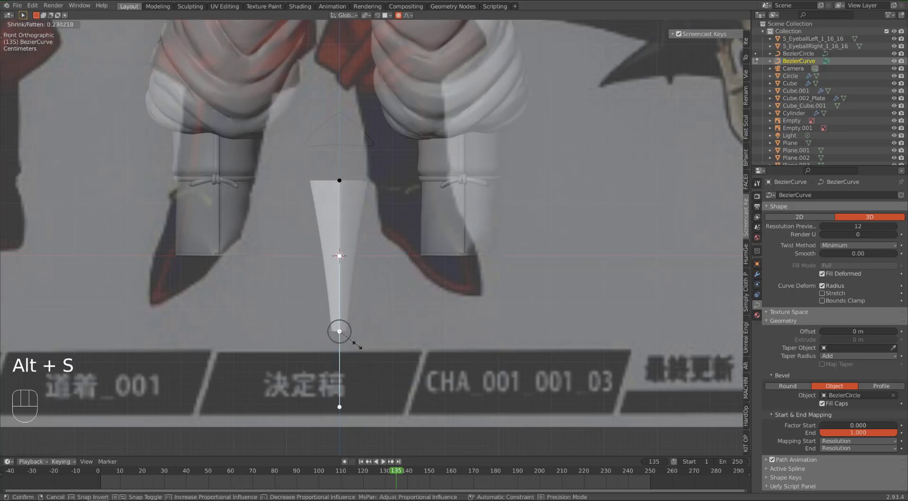
{"action": "left_click", "coordinate": [339, 332]}
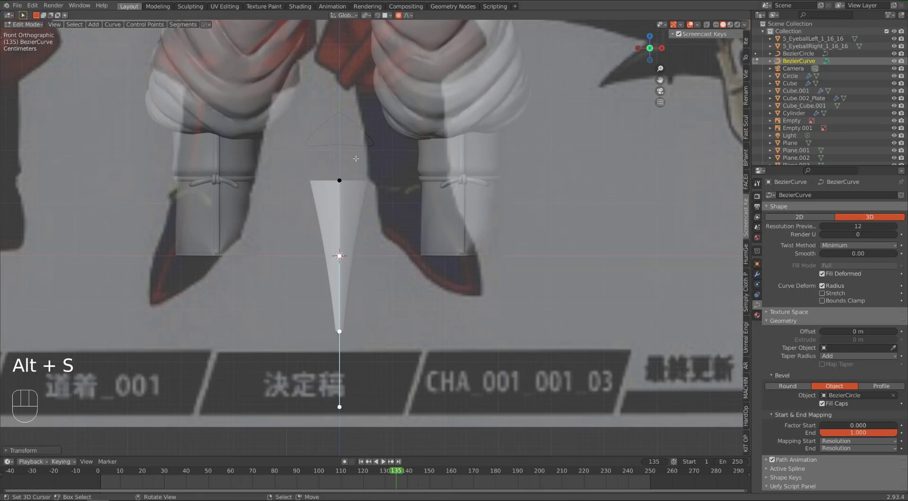
{"action": "right_click", "coordinate": [339, 180]}
{"action": "key", "text": "alt+s"}
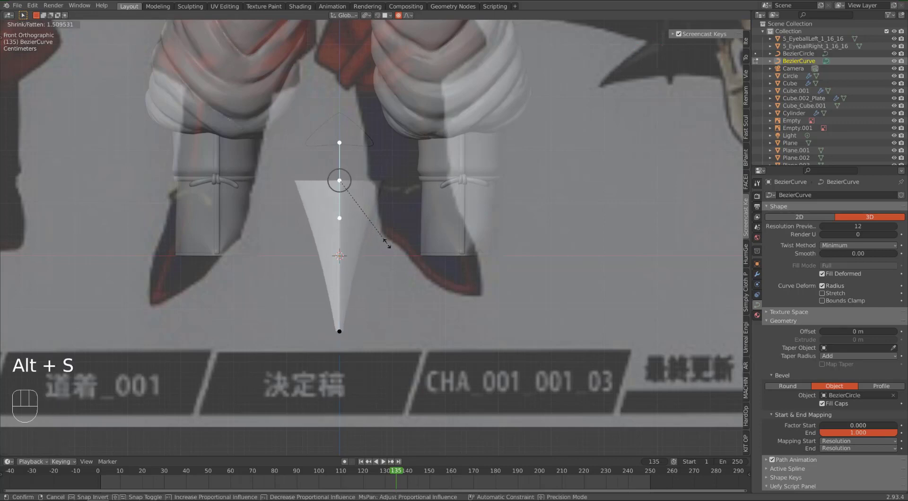
{"action": "left_click", "coordinate": [387, 243]}
Shrink the bottom point's radius further until the strand ends in a sharp tip
{"action": "right_click", "coordinate": [339, 330]}
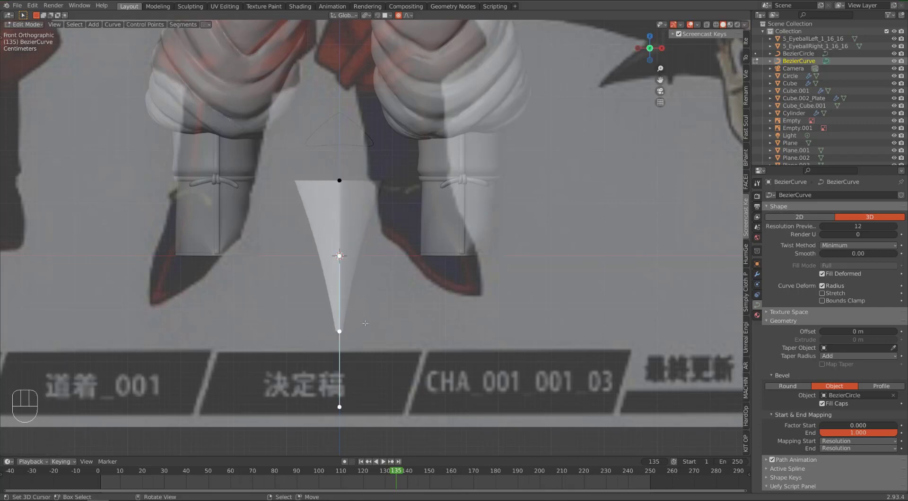
{"action": "scroll", "coordinate": [372, 310], "scroll_direction": "up", "scroll_amount": 1}
{"action": "key", "text": "alt+s"}
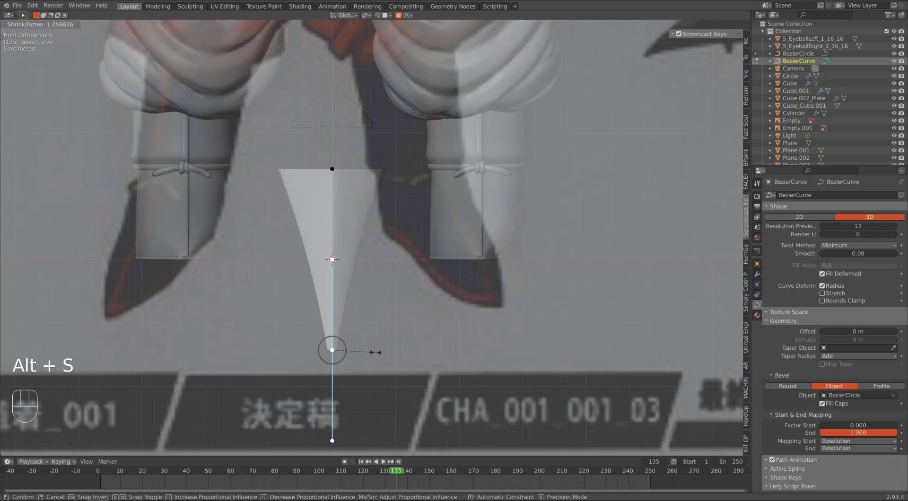
{"action": "left_click", "coordinate": [350, 351]}
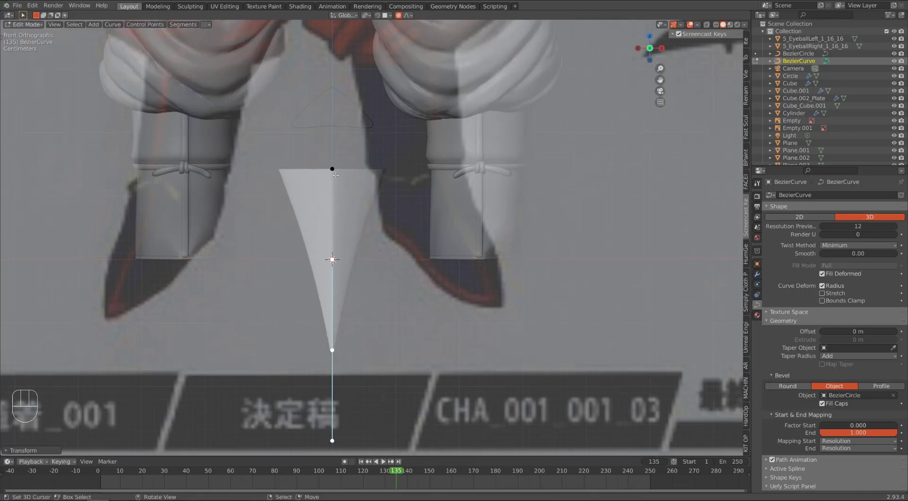
{"action": "key", "text": "g"}
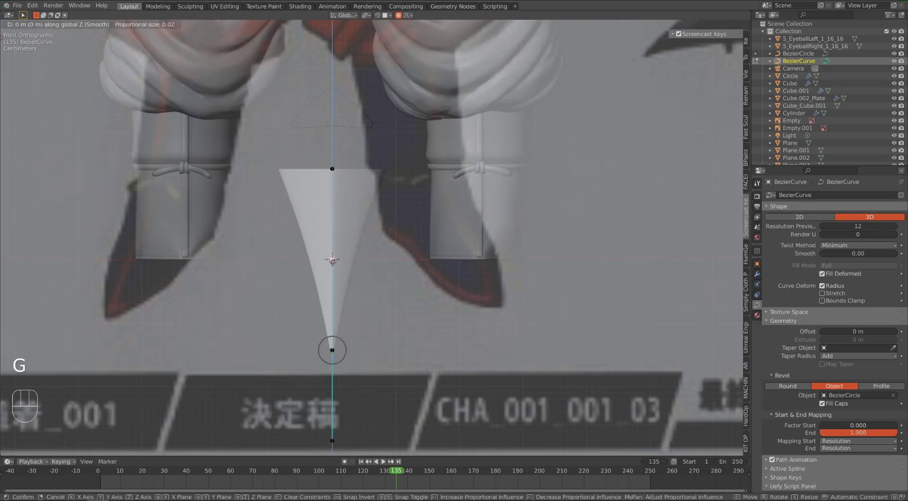
{"action": "key", "text": "z"}
{"action": "right_click", "coordinate": [332, 276]}
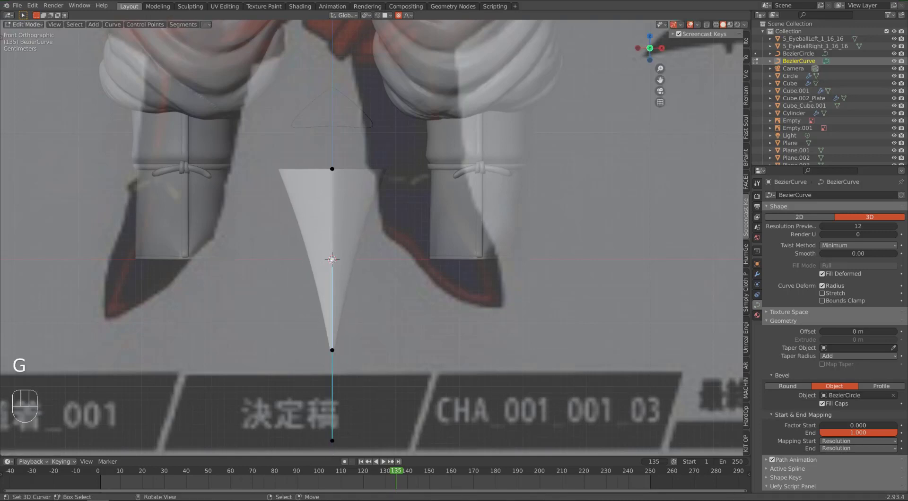
{"action": "key", "text": "g"}
{"action": "key", "text": "z"}
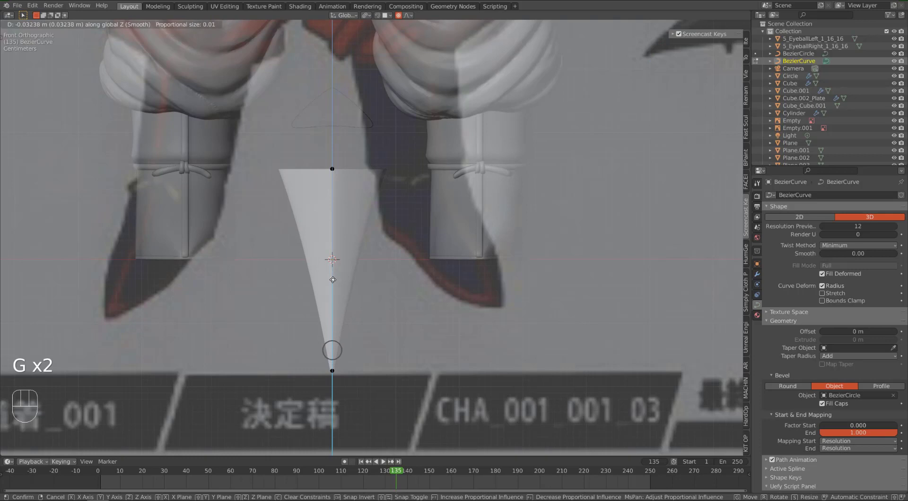
{"action": "right_click", "coordinate": [332, 281]}
Turn off proportional editing and shorten both handles of the strand's tip point by moving them toward it along Z
{"action": "key", "text": "o"}
{"action": "key", "text": "g"}
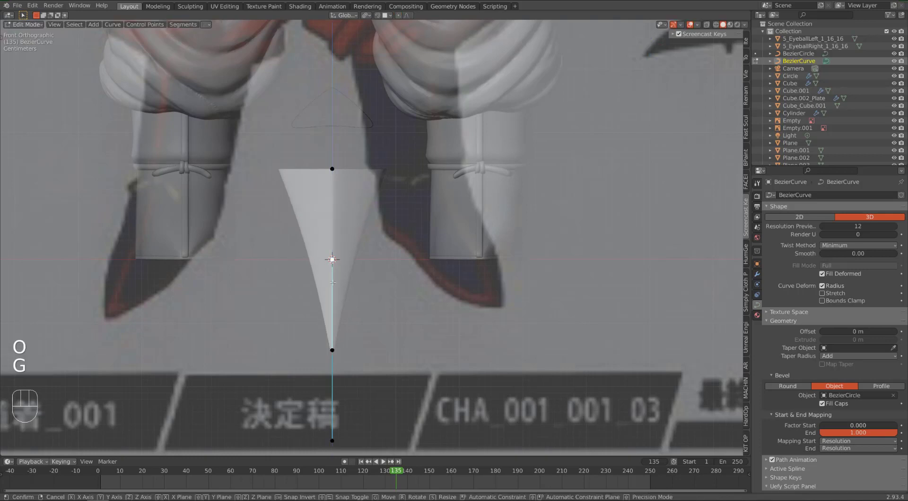
{"action": "key", "text": "z"}
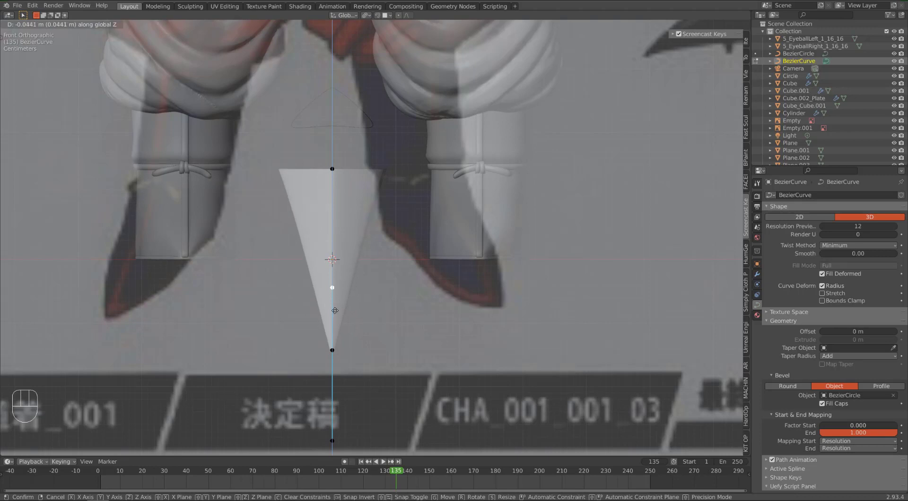
{"action": "left_click", "coordinate": [336, 305]}
{"action": "right_click", "coordinate": [333, 433]}
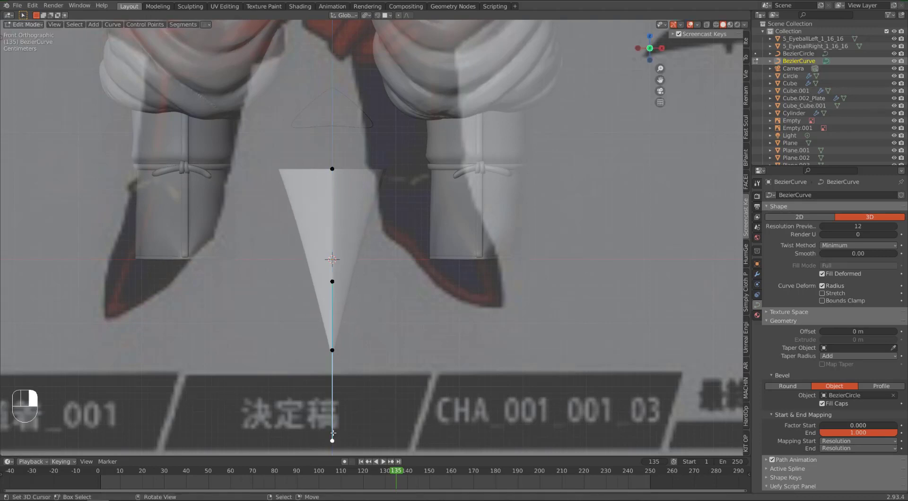
{"action": "key", "text": "g"}
{"action": "key", "text": "z"}
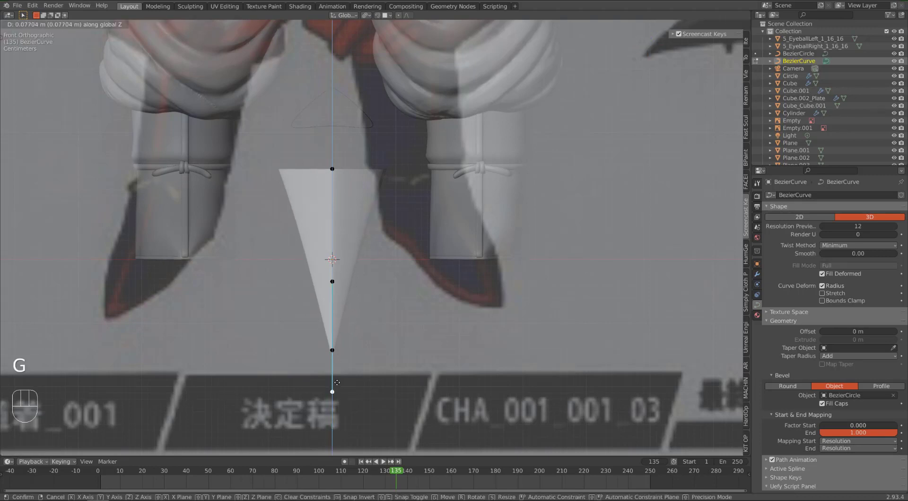
{"action": "left_click", "coordinate": [334, 405]}
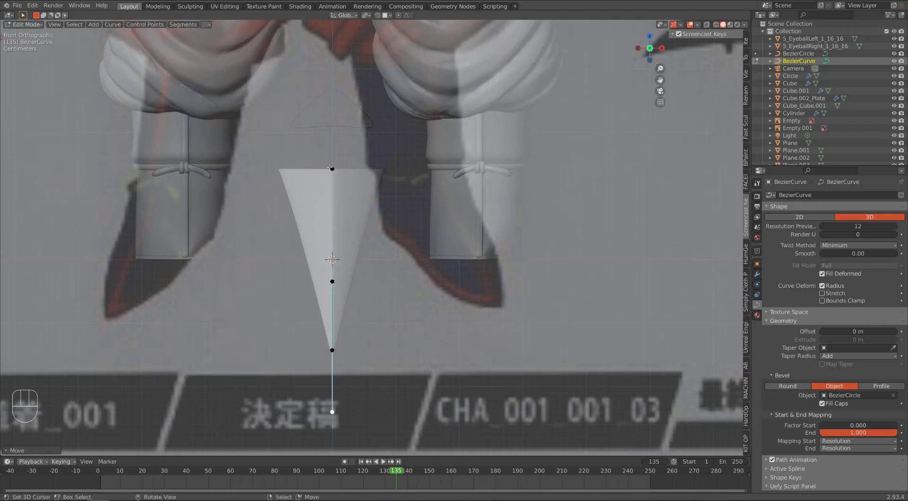
Lengthen the lower handle of the strand's top point by moving it down along Z
{"action": "right_click", "coordinate": [331, 168]}
{"action": "key", "text": "g"}
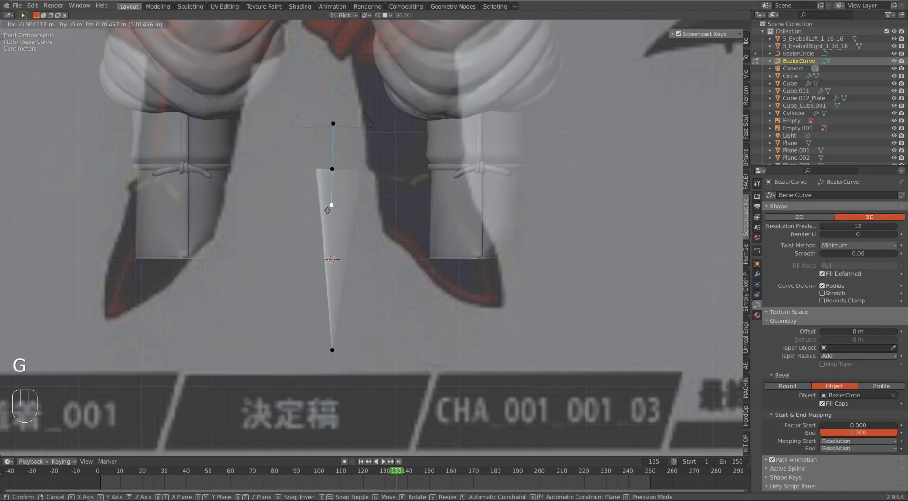
{"action": "key", "text": "z"}
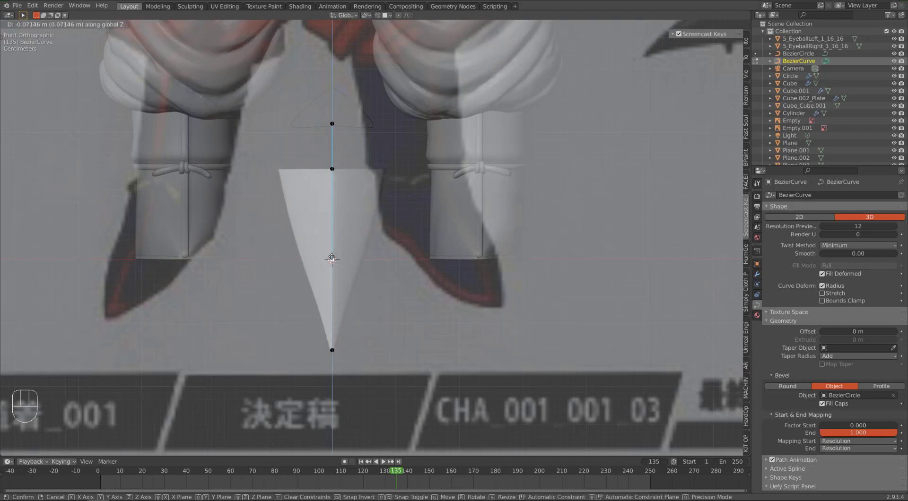
{"action": "left_click", "coordinate": [333, 246]}
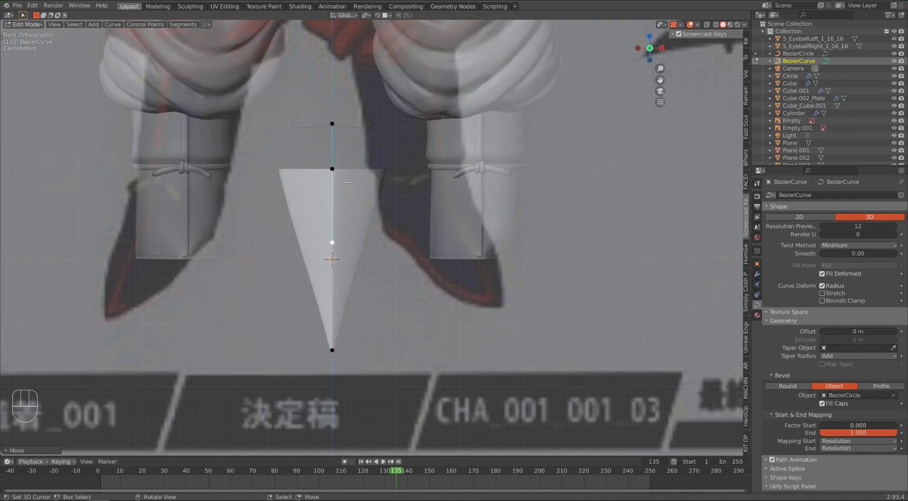
Extrude the strand's top point about 0.1 m along Y in the right side view
{"action": "key", "text": "Tab"}
{"action": "scroll", "coordinate": [339, 171], "scroll_direction": "down", "scroll_amount": 3}
{"action": "middle_click_drag", "start_coordinate": [339, 189], "coordinate": [340, 227]}
{"action": "key", "text": "Tab"}
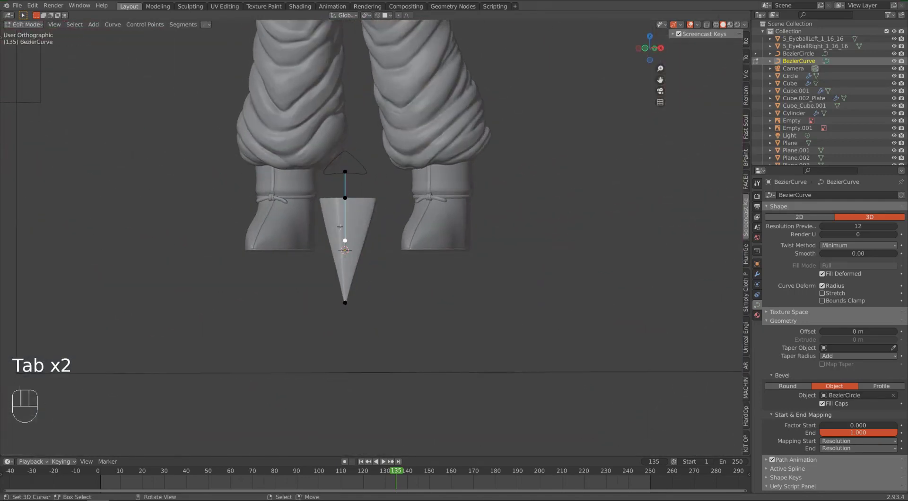
{"action": "key", "text": "KP_3"}
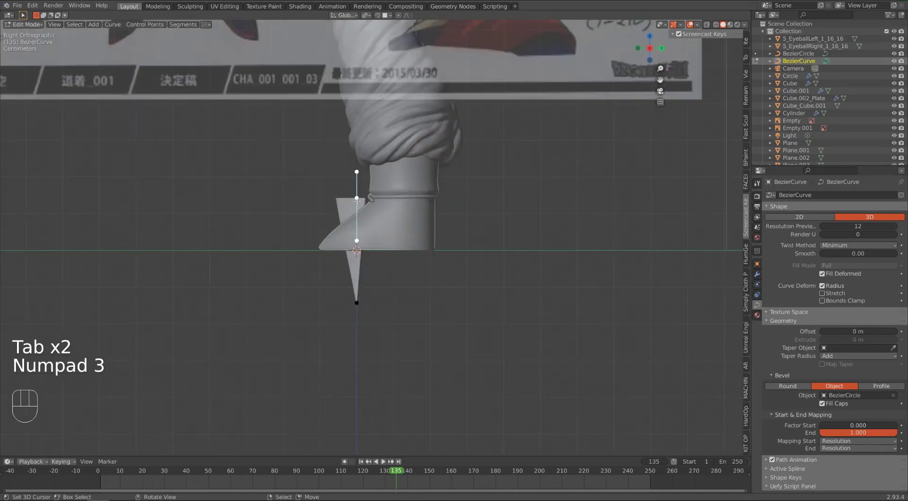
{"action": "key", "text": "e"}
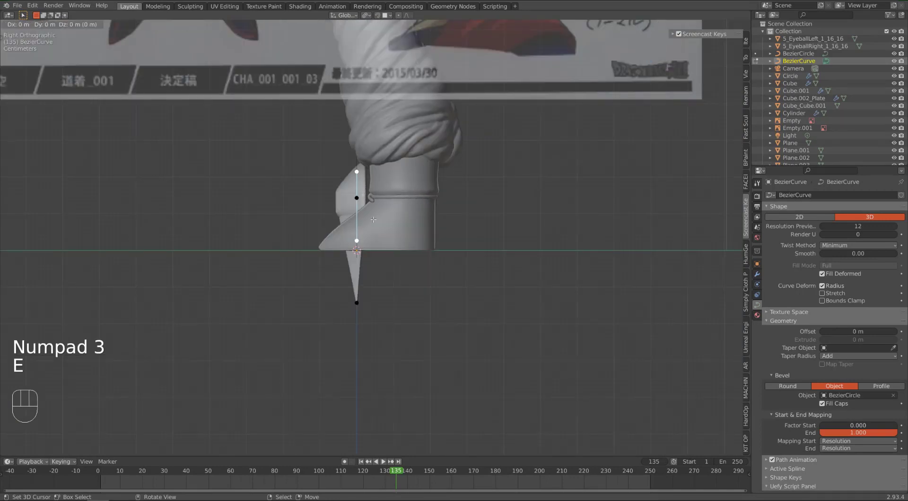
{"action": "key", "text": "y"}
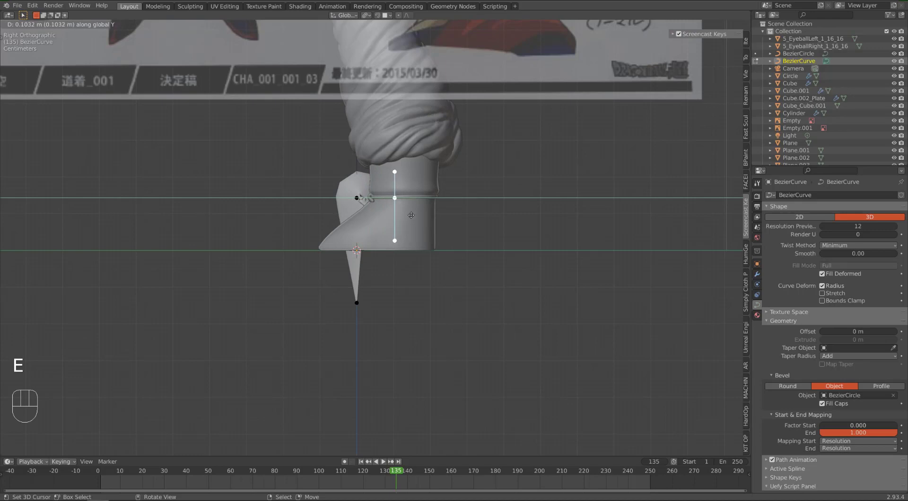
{"action": "left_click", "coordinate": [414, 213]}
Rotate the extruded root point in the right side view until its longer handle points straight up
{"action": "middle_click_drag", "start_coordinate": [415, 213], "coordinate": [378, 224]}
{"action": "key", "text": "KP_3"}
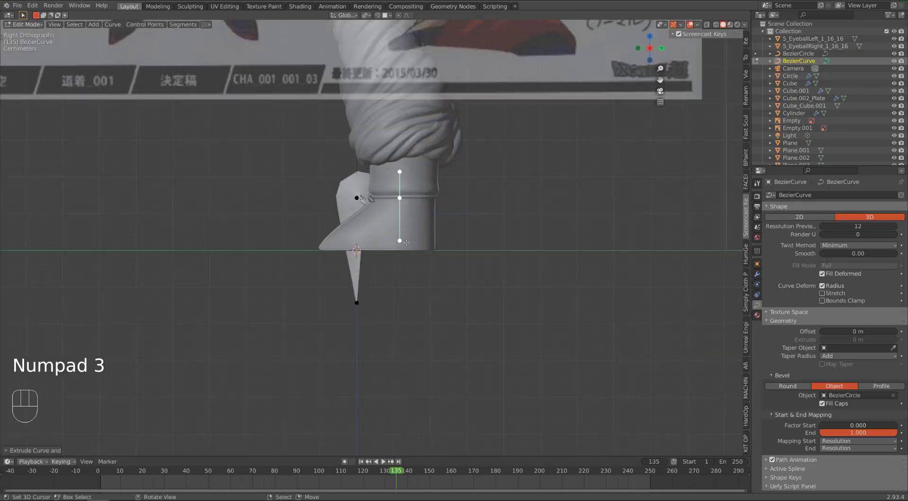
{"action": "key", "text": "r"}
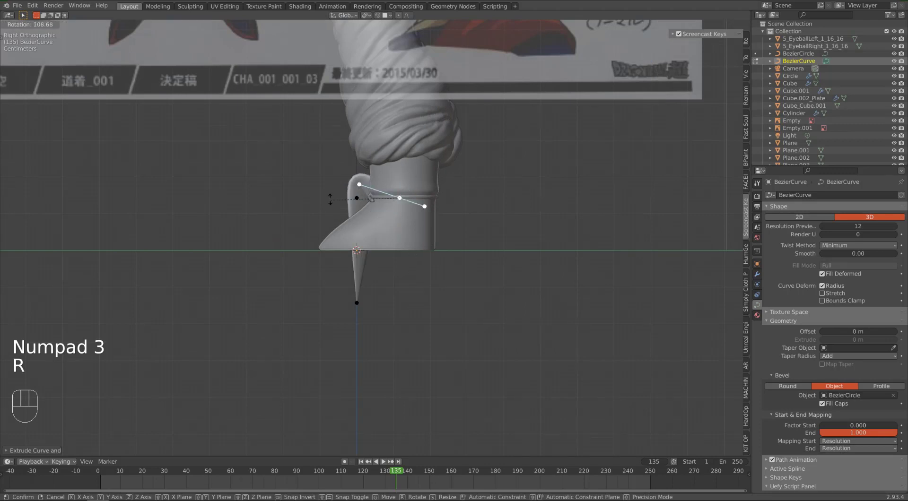
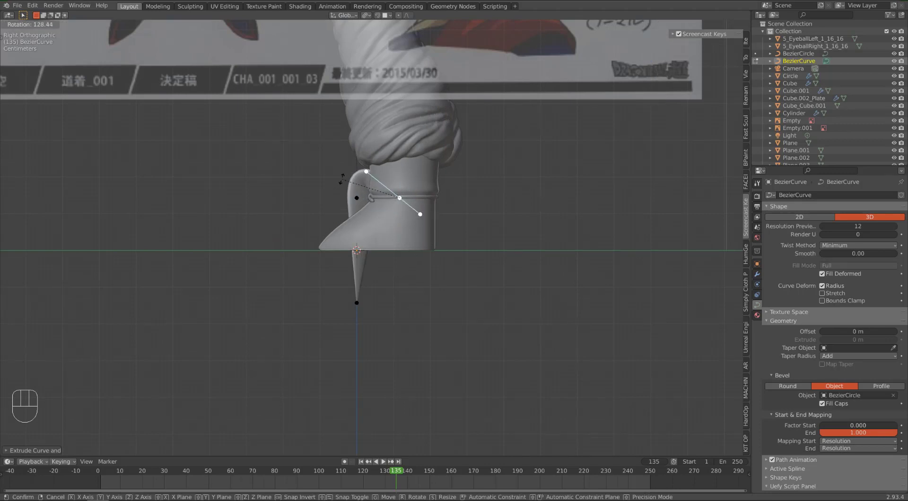
{"action": "left_click", "coordinate": [386, 164]}
{"action": "middle_click_drag", "start_coordinate": [385, 163], "coordinate": [380, 209]}
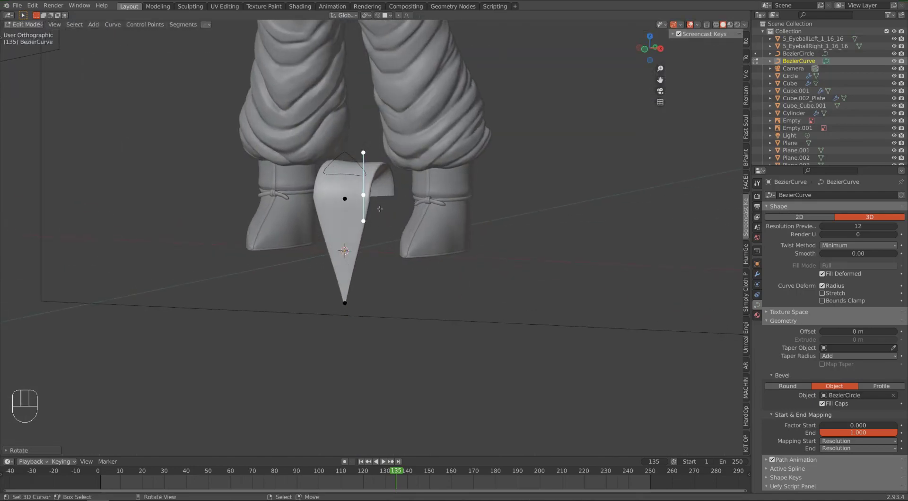
Select all points of the strand and tilt them by 180° to flip the cross-section
{"action": "key", "text": "KP_1"}
{"action": "key", "text": "a"}
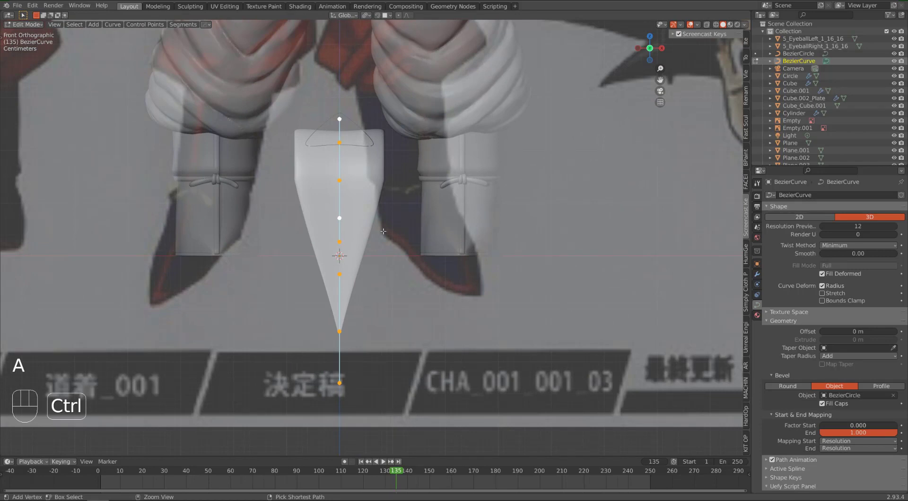
{"action": "key", "text": "ctrl+t"}
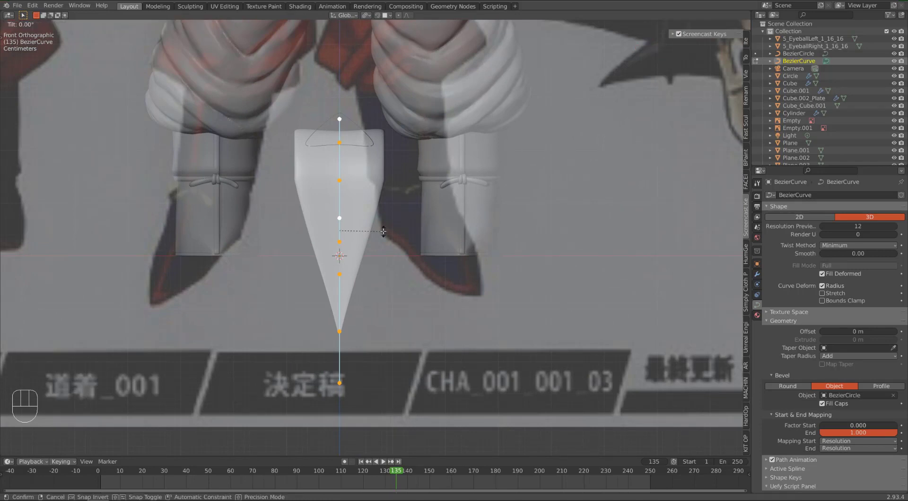
{"action": "type", "text": "180"}
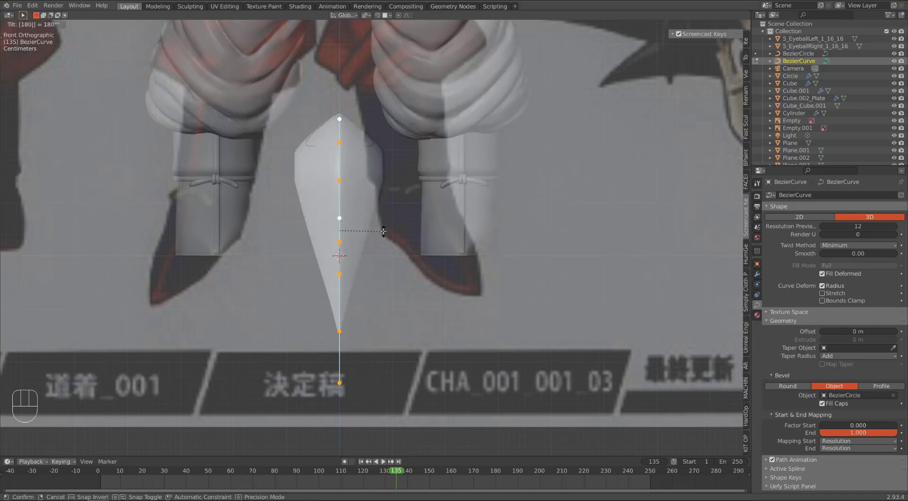
{"action": "key", "text": "Return"}
{"action": "middle_click_drag", "start_coordinate": [370, 262], "coordinate": [303, 258]}
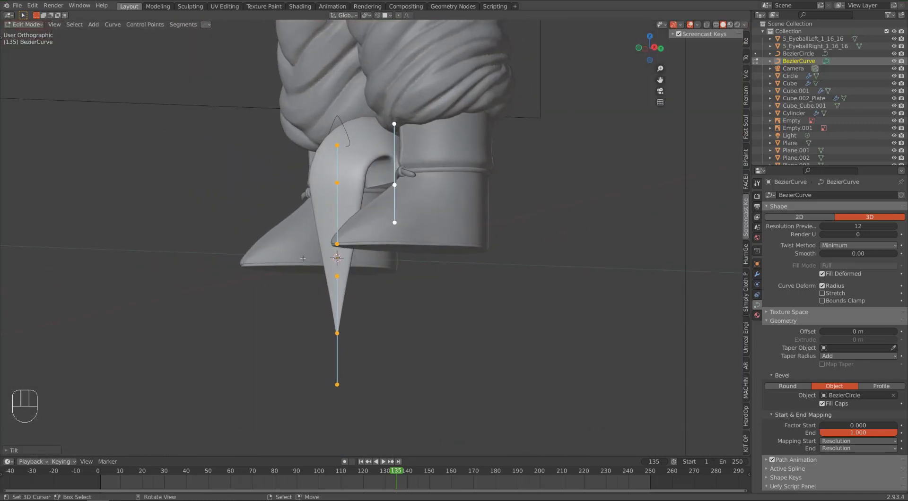
Move the strand's root point about 0.03 m back along Y, slant its handles, and nudge it slightly further along Y
{"action": "key", "text": "KP_3"}
{"action": "left_click", "coordinate": [411, 181]}
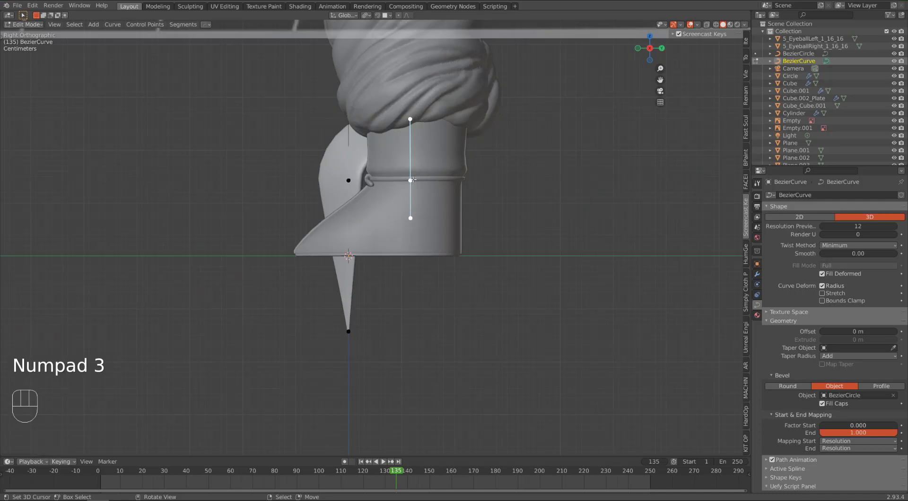
{"action": "key", "text": "g"}
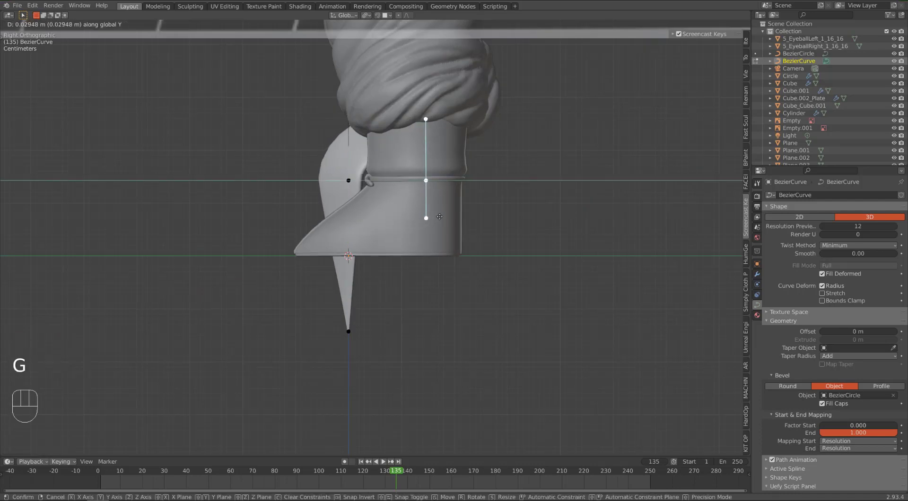
{"action": "left_click", "coordinate": [449, 256]}
{"action": "key", "text": "r"}
{"action": "left_click", "coordinate": [474, 231]}
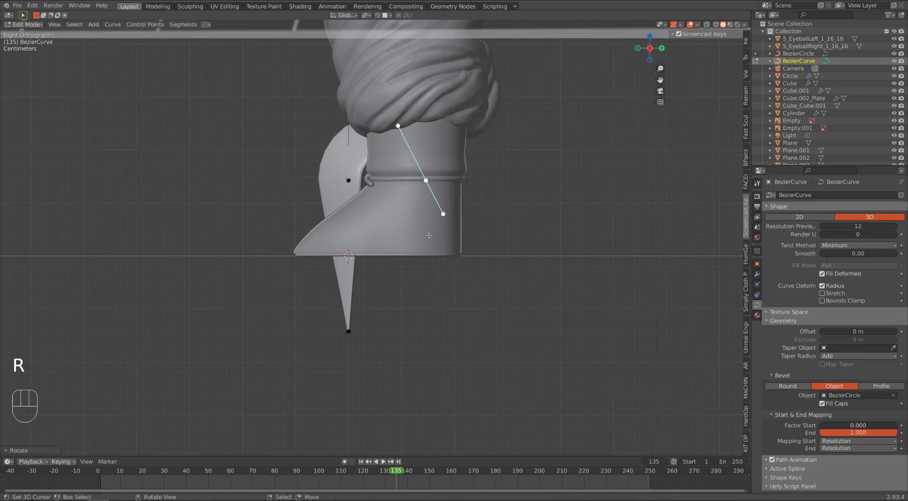
{"action": "middle_click_drag", "start_coordinate": [473, 230], "coordinate": [449, 233]}
{"action": "key", "text": "g"}
{"action": "key", "text": "y"}
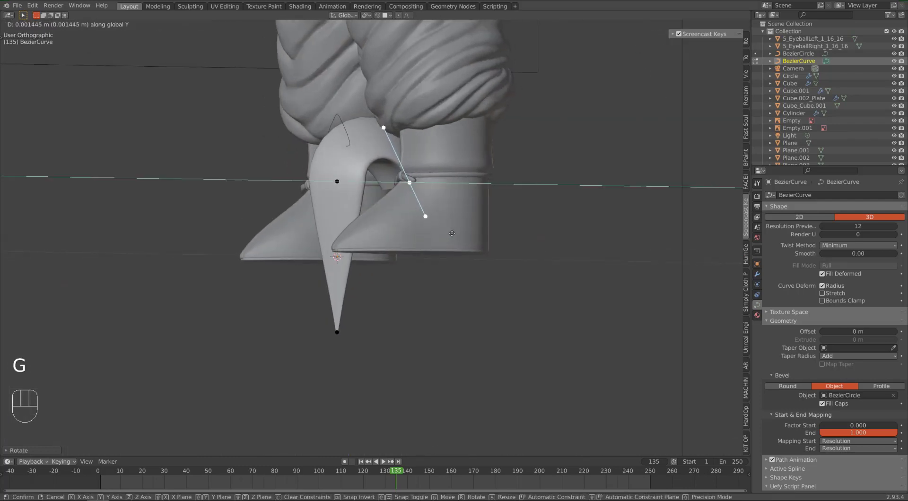
{"action": "left_click", "coordinate": [453, 232]}
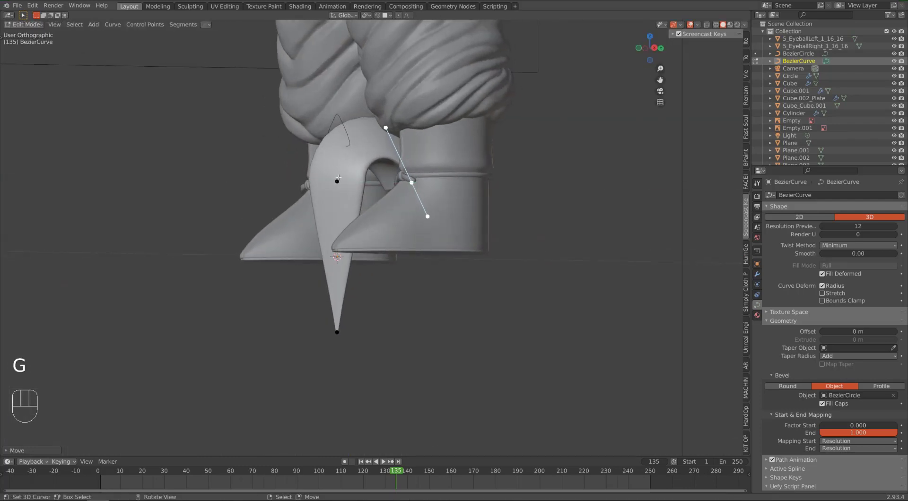
In the wireframe right side view, rotate the root point's handles further and move the point back and up
{"action": "mouse_move", "coordinate": [345, 195]}
{"action": "middle_mouse_down"}
{"action": "mouse_move", "coordinate": [367, 214]}
{"action": "mouse_move", "coordinate": [348, 213]}
{"action": "middle_mouse_up"}
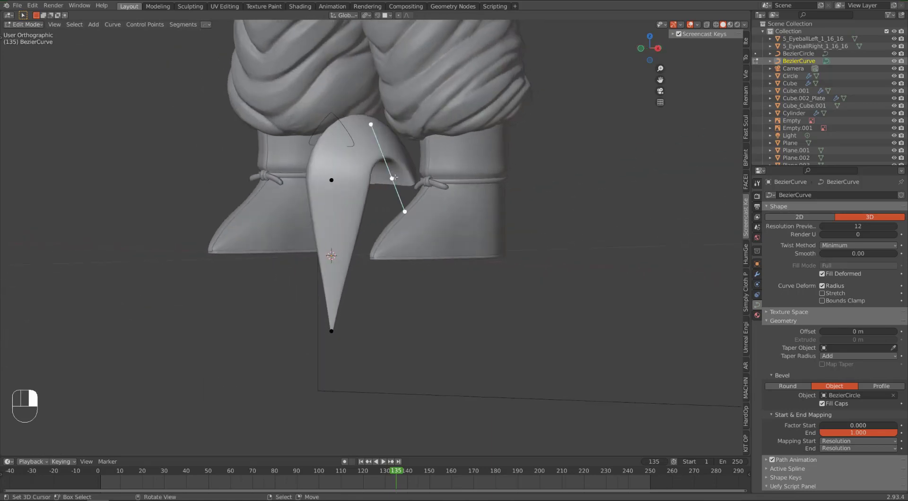
{"action": "key", "text": "KP_3"}
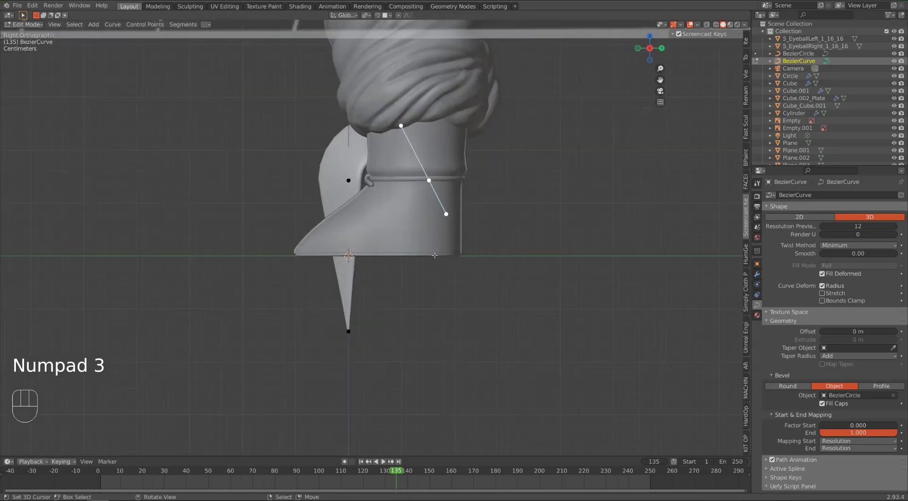
{"action": "key", "text": "z"}
{"action": "key", "text": "r"}
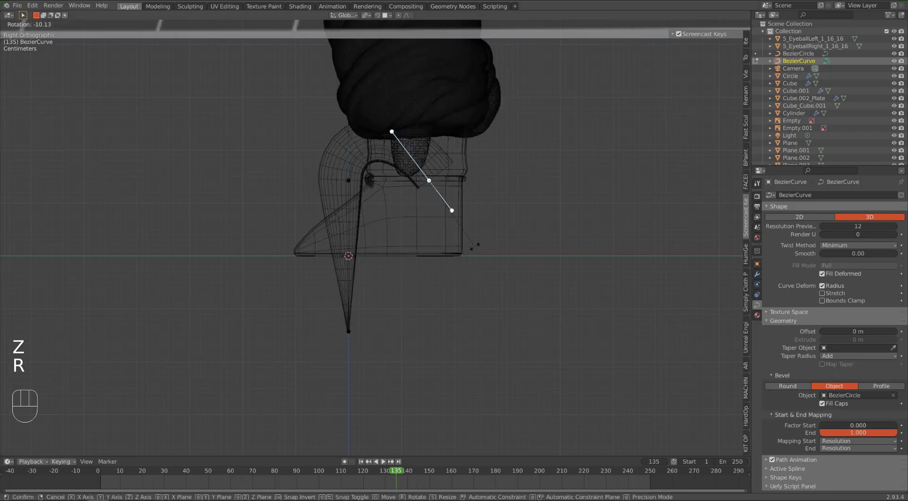
{"action": "left_click", "coordinate": [475, 247]}
{"action": "key", "text": "g"}
{"action": "left_click", "coordinate": [493, 224]}
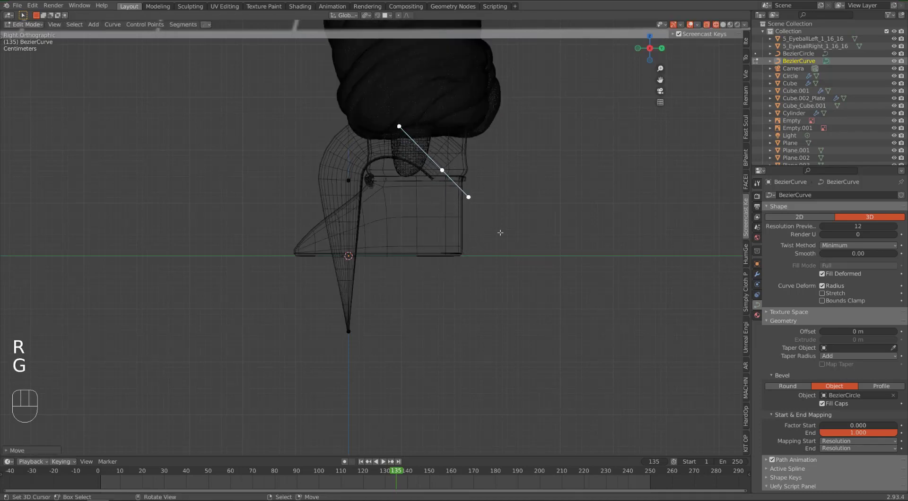
Scale down the root point's handles and rotate them to a flatter slope
{"action": "key", "text": "s"}
{"action": "left_click", "coordinate": [482, 218]}
{"action": "key", "text": "r"}
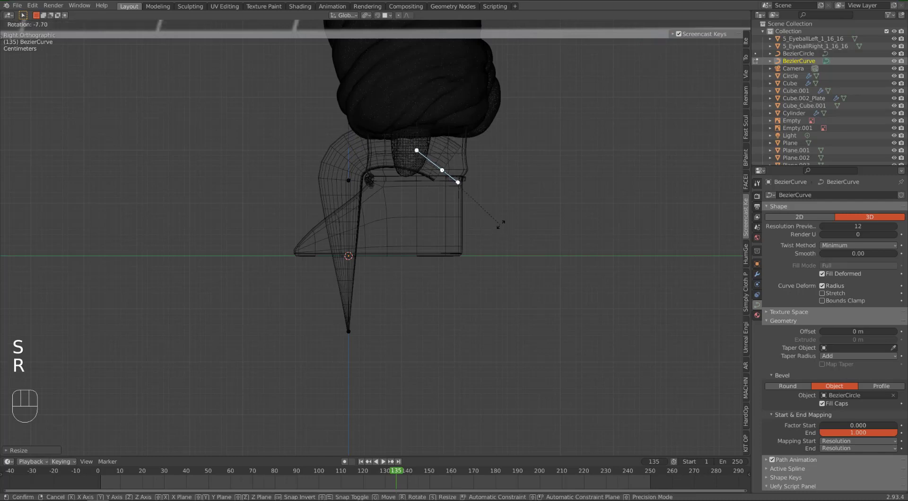
{"action": "left_click", "coordinate": [508, 203]}
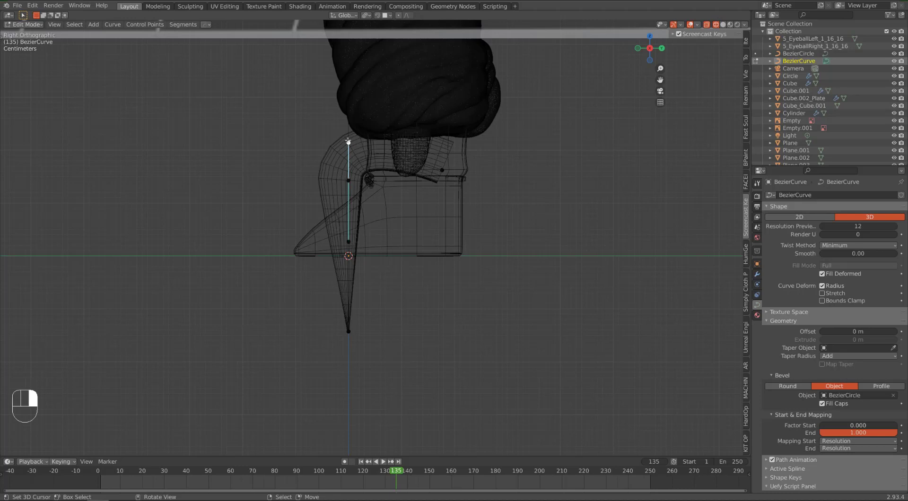
Reshape the strand's bend by moving the middle point's upper handle back and shortening its lower handle, and return to solid shading
{"action": "key", "text": "g"}
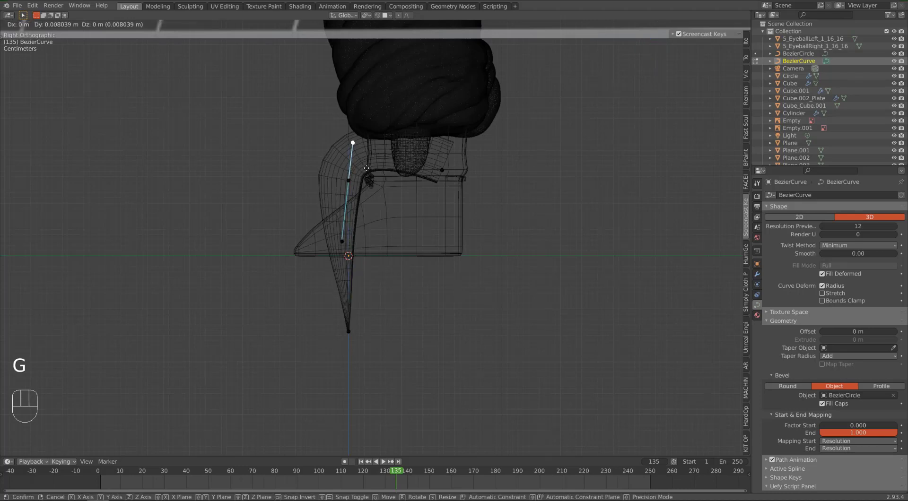
{"action": "left_click", "coordinate": [369, 176]}
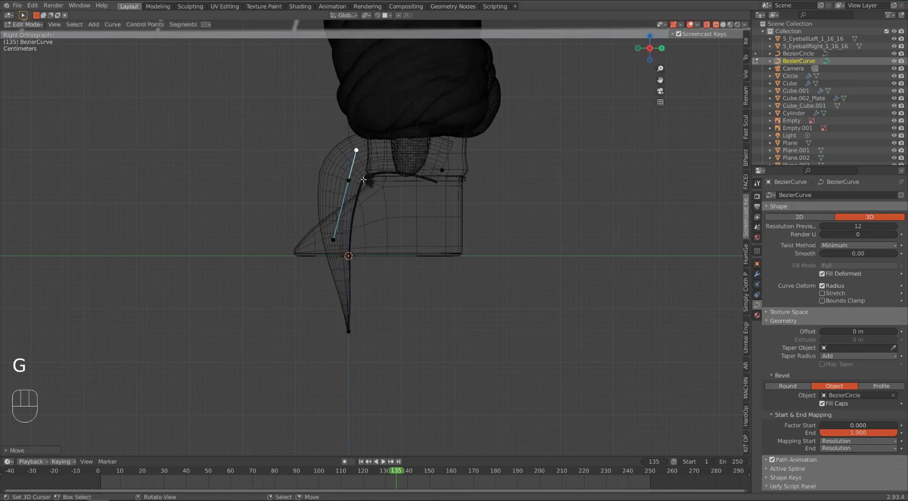
{"action": "key", "text": "g"}
{"action": "left_click", "coordinate": [336, 227]}
{"action": "left_click", "coordinate": [355, 151]}
{"action": "key", "text": "g"}
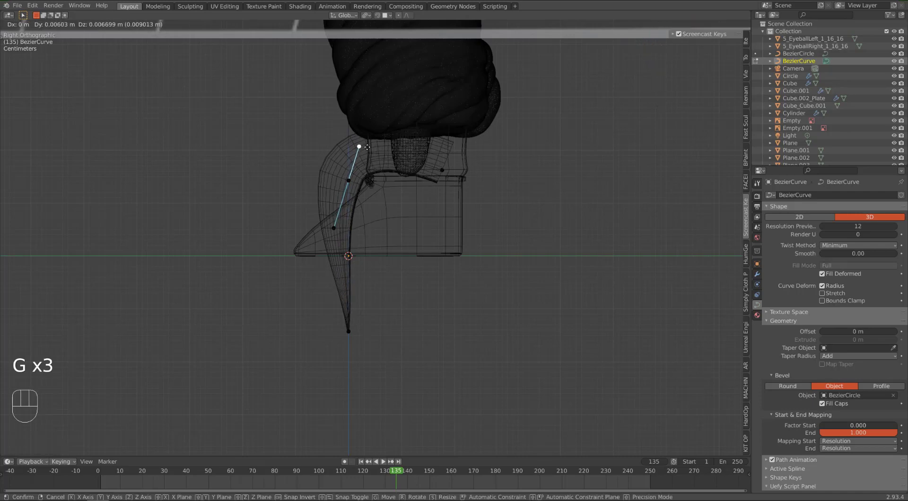
{"action": "left_click", "coordinate": [346, 187]}
{"action": "mouse_move", "coordinate": [346, 188]}
{"action": "middle_mouse_down"}
{"action": "mouse_move", "coordinate": [379, 192]}
{"action": "mouse_move", "coordinate": [348, 218]}
{"action": "mouse_move", "coordinate": [432, 233]}
{"action": "mouse_move", "coordinate": [408, 230]}
{"action": "middle_mouse_up"}
{"action": "key", "text": "z"}
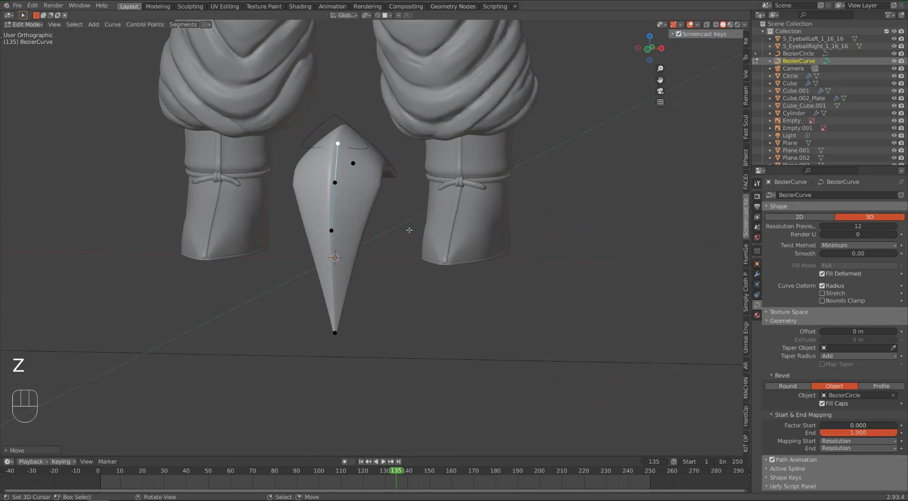
Leave edit mode, move the strand slightly down in the front view, and add its profile curve to the selection
{"action": "key", "text": "Tab"}
{"action": "middle_click_drag", "start_coordinate": [310, 236], "coordinate": [327, 234]}
{"action": "key", "text": "KP_1"}
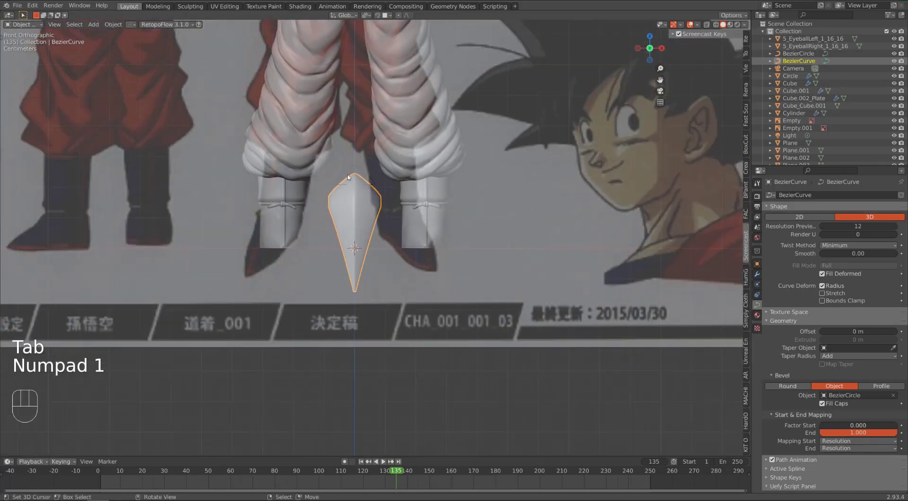
{"action": "key", "text": "g"}
{"action": "left_click", "coordinate": [346, 199]}
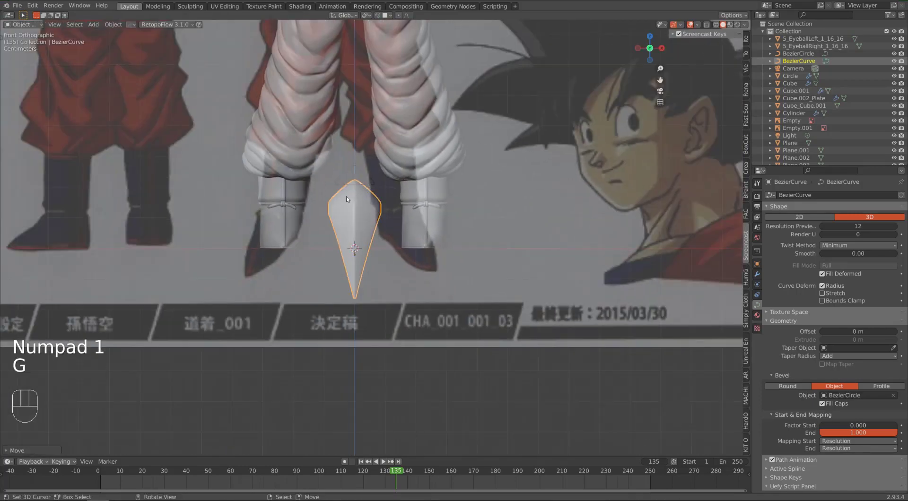
{"action": "left_click", "coordinate": [363, 173], "text": "shift"}
{"action": "scroll", "coordinate": [361, 226], "scroll_direction": "down", "scroll_amount": 3}
{"action": "middle_click_drag", "start_coordinate": [359, 217], "coordinate": [320, 259], "text": "shift"}
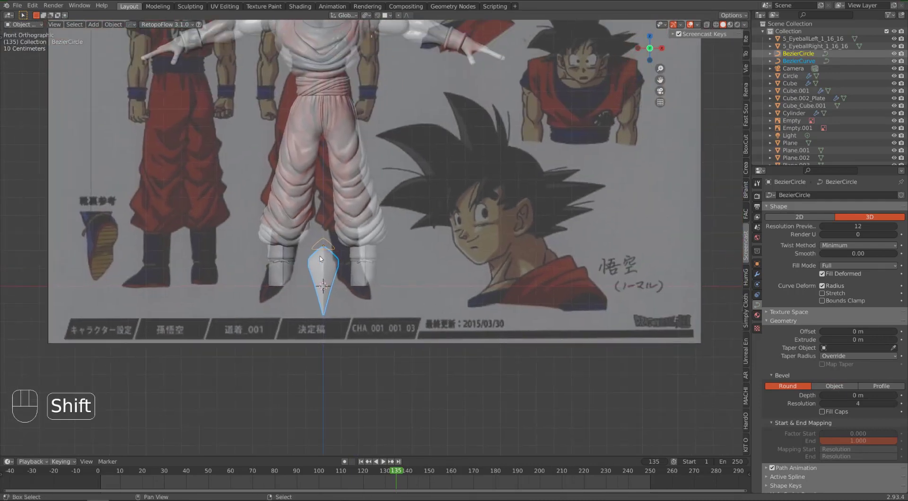
{"action": "key", "text": "shift+d"}
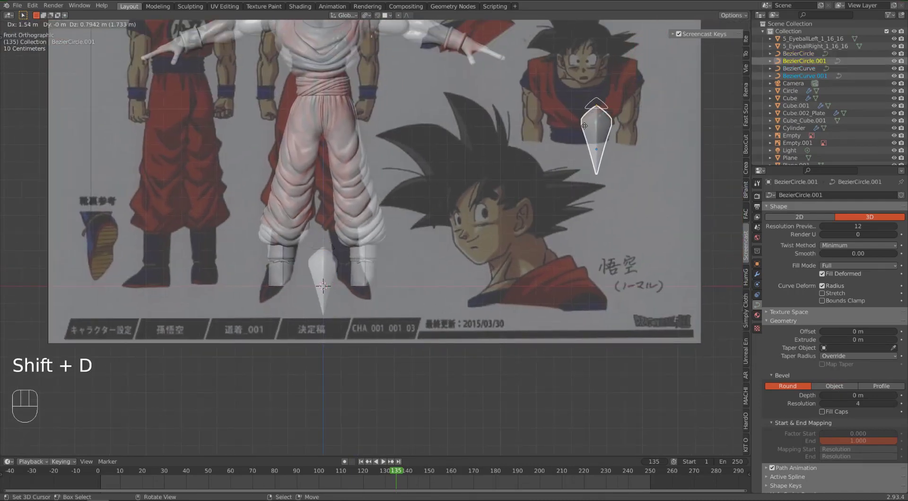
{"action": "right_click", "coordinate": [584, 126]}
{"action": "key", "text": "ctrl+z"}
{"action": "key", "text": "g"}
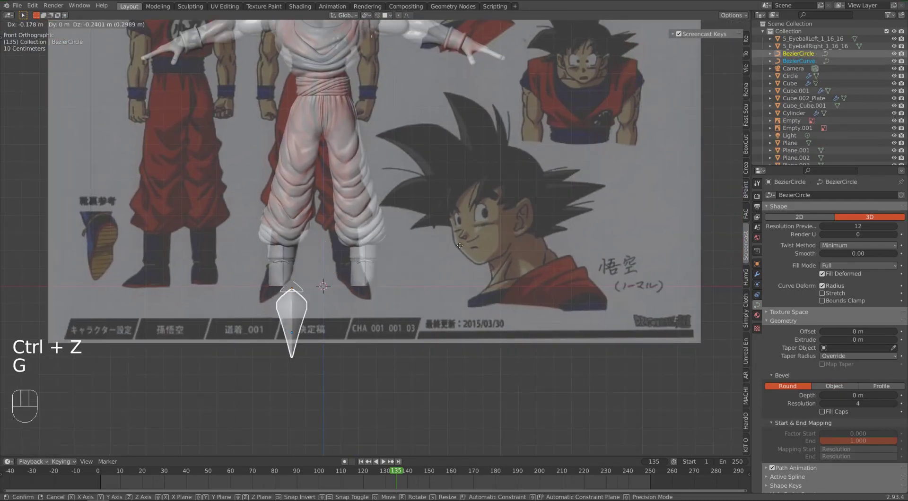
{"action": "right_click", "coordinate": [429, 239]}
Move the strand and its profile curve about 1.66 m along X and up, beside the reference bust drawings
{"action": "key", "text": "g"}
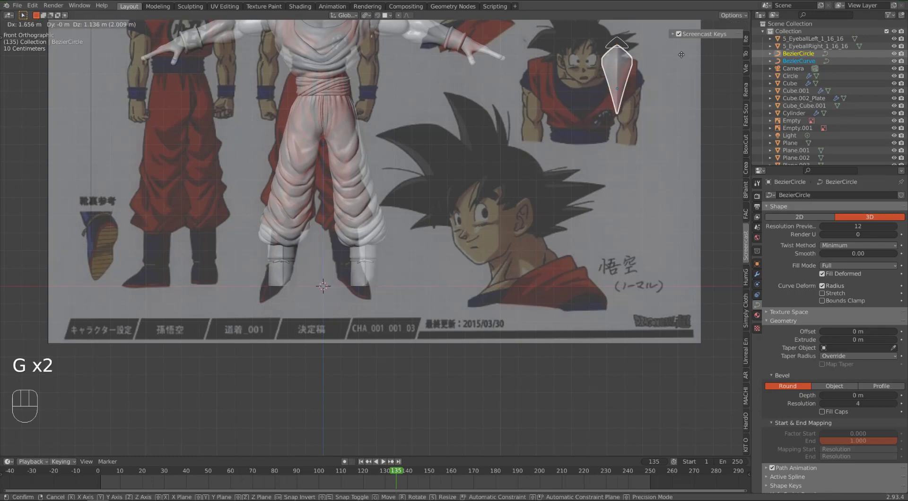
{"action": "left_click", "coordinate": [682, 61]}
{"action": "middle_click_drag", "start_coordinate": [594, 80], "coordinate": [485, 208], "text": "shift"}
{"action": "scroll", "coordinate": [485, 208], "scroll_direction": "up", "scroll_amount": 1}
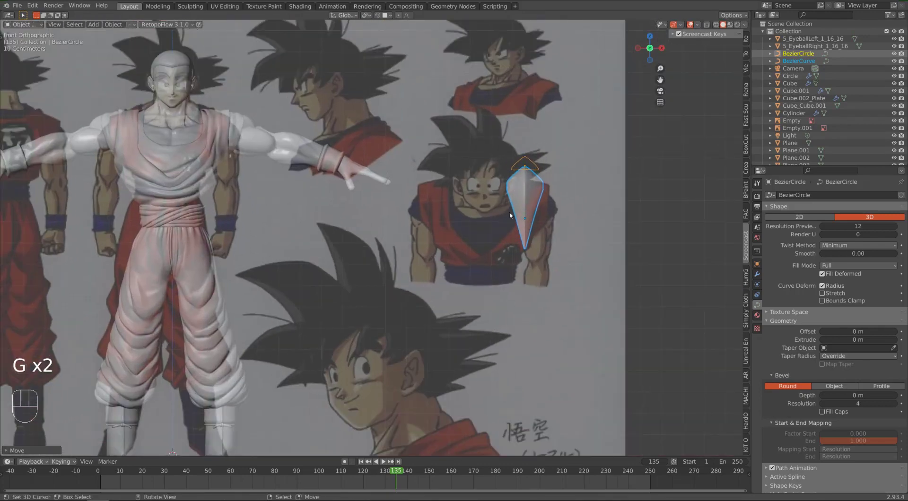
{"action": "key", "text": "g"}
{"action": "left_click", "coordinate": [526, 116]}
{"action": "middle_click_drag", "start_coordinate": [471, 138], "coordinate": [457, 212], "text": "shift"}
Duplicate only the strand and place the copy over the character's head in the front view
{"action": "right_click", "coordinate": [524, 166]}
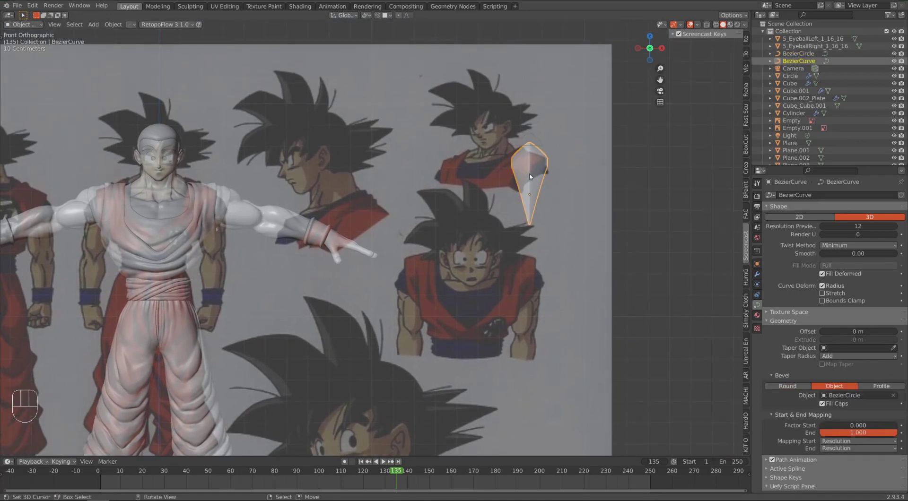
{"action": "middle_click_drag", "start_coordinate": [499, 188], "coordinate": [544, 180], "text": "shift"}
{"action": "key", "text": "shift+d"}
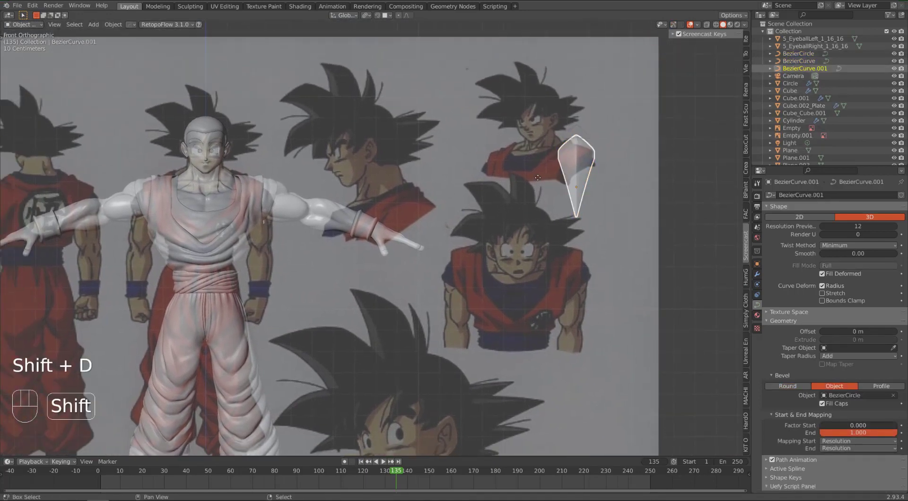
{"action": "left_click", "coordinate": [232, 144]}
{"action": "middle_click_drag", "start_coordinate": [351, 162], "coordinate": [502, 171], "text": "shift"}
{"action": "scroll", "coordinate": [473, 142], "scroll_direction": "up", "scroll_amount": 4}
{"action": "middle_click_drag", "start_coordinate": [448, 49], "coordinate": [433, 185], "text": "shift"}
{"action": "key", "text": "g"}
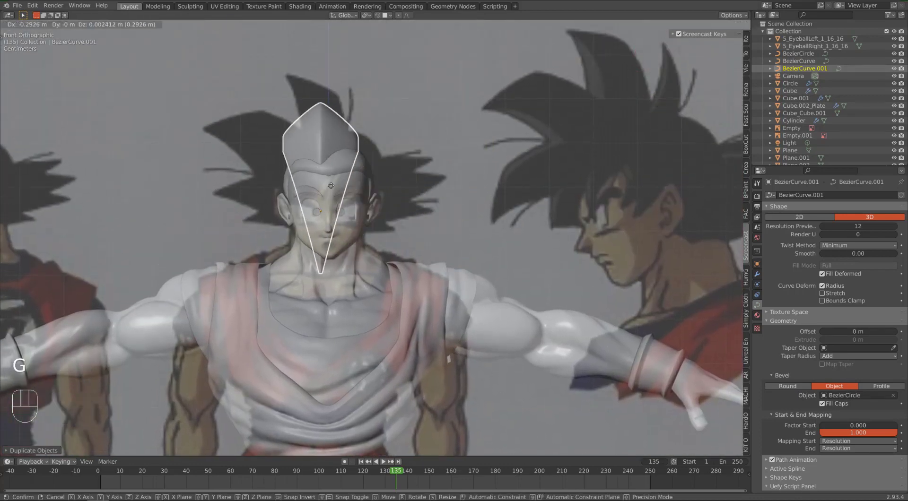
{"action": "left_click", "coordinate": [360, 195]}
Move the duplicated strand toward the front of the head in the right side view
{"action": "key", "text": "KP_3"}
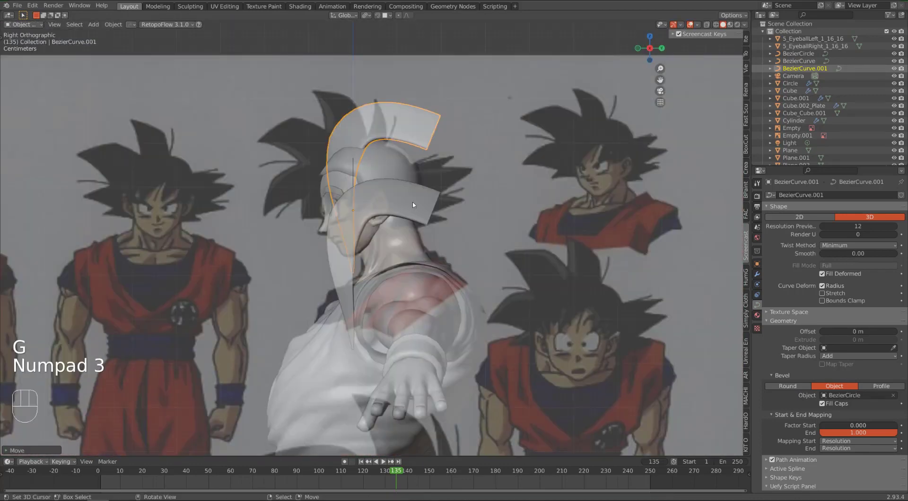
{"action": "key", "text": "g"}
{"action": "left_click", "coordinate": [364, 208]}
{"action": "middle_click_drag", "start_coordinate": [364, 208], "coordinate": [408, 250]}
{"action": "key", "text": "KP_1"}
{"action": "scroll", "coordinate": [382, 233], "scroll_direction": "up", "scroll_amount": 3}
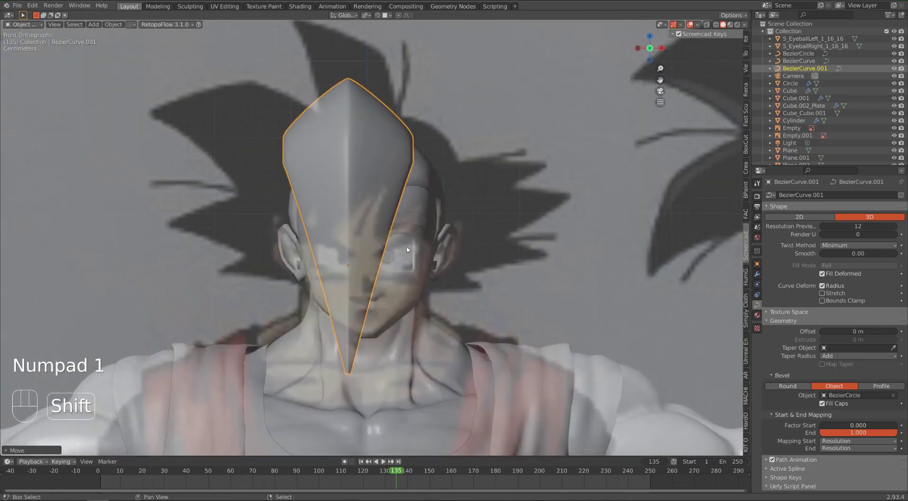
Scale the duplicated strand down in the front view and raise it so it sits over the forehead
{"action": "key", "text": "s"}
{"action": "right_click", "coordinate": [376, 260]}
{"action": "key", "text": "s"}
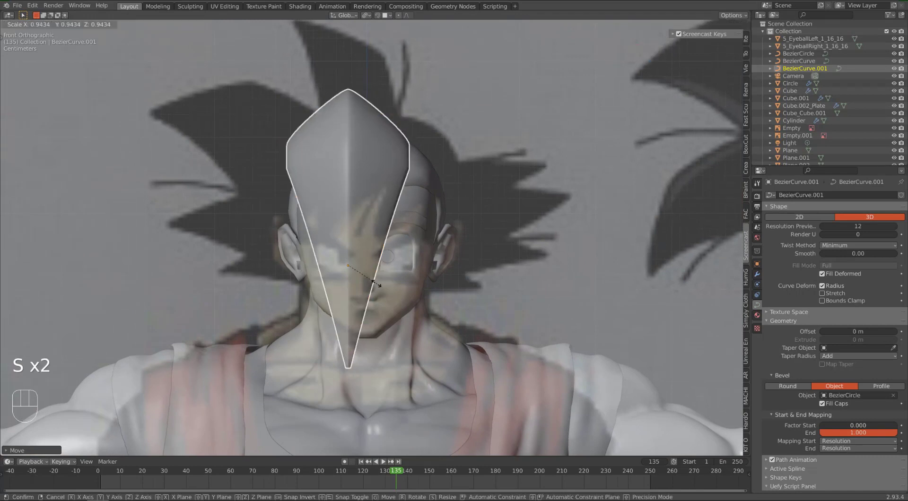
{"action": "left_click", "coordinate": [371, 282]}
{"action": "key", "text": "g"}
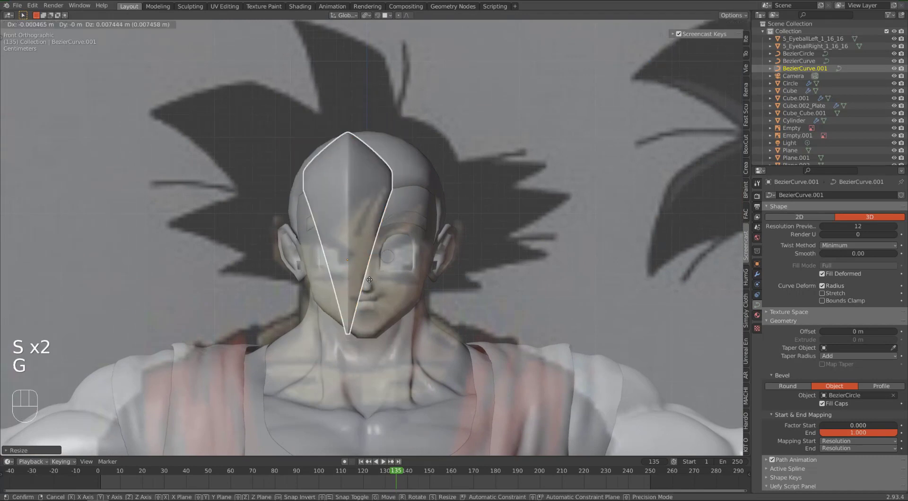
{"action": "left_click", "coordinate": [371, 264]}
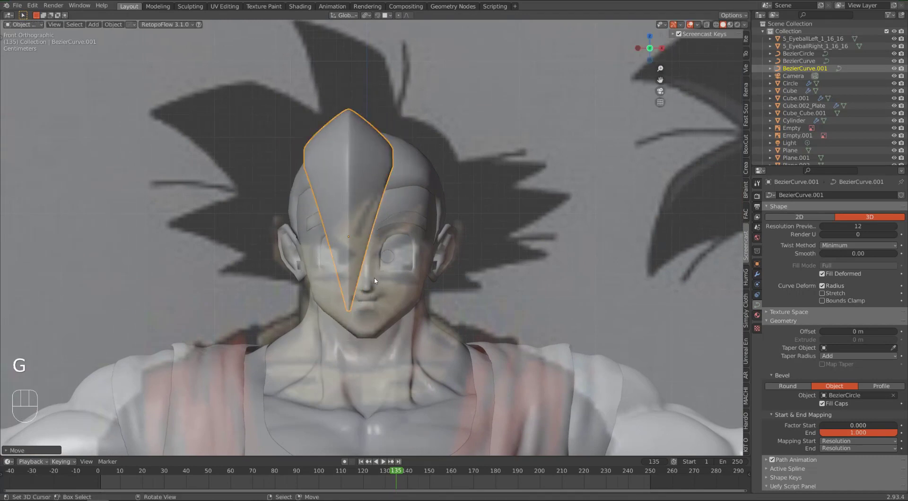
{"action": "key", "text": "s"}
{"action": "left_click", "coordinate": [373, 273]}
{"action": "key", "text": "g"}
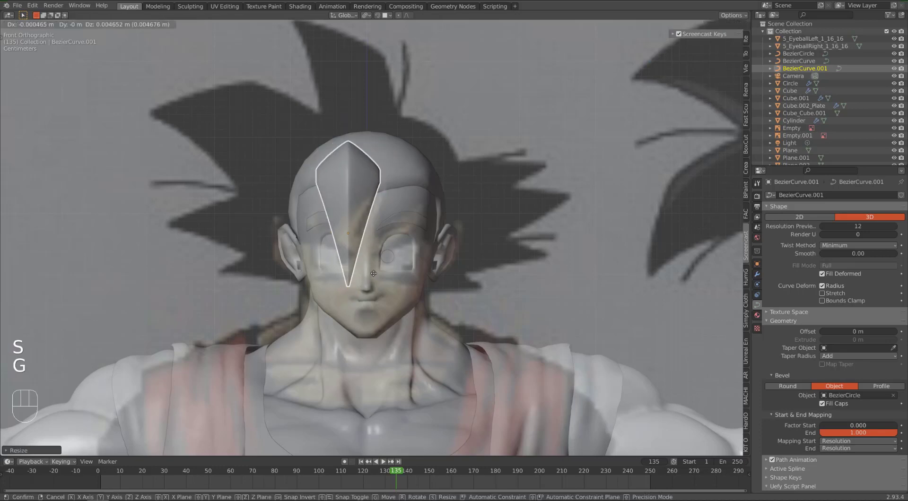
{"action": "left_click", "coordinate": [373, 261]}
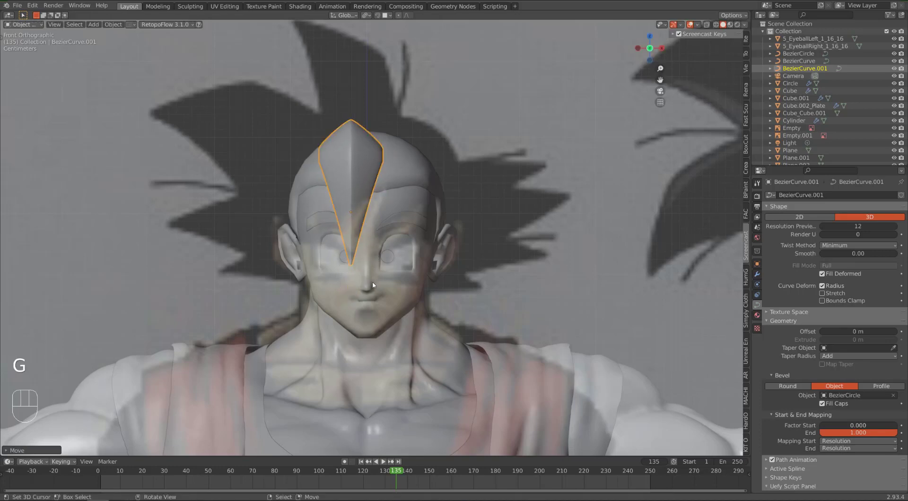
Rotate and move the strand in the front view so its tip points diagonally down over the character's right eye
{"action": "key", "text": "r"}
{"action": "left_click", "coordinate": [345, 276]}
{"action": "key", "text": "g"}
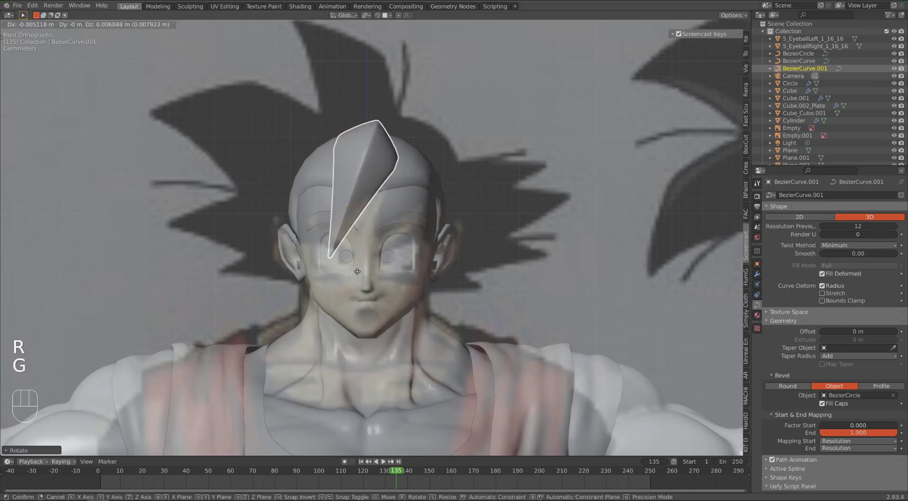
{"action": "left_click", "coordinate": [352, 267]}
{"action": "scroll", "coordinate": [360, 255], "scroll_direction": "up", "scroll_amount": 3}
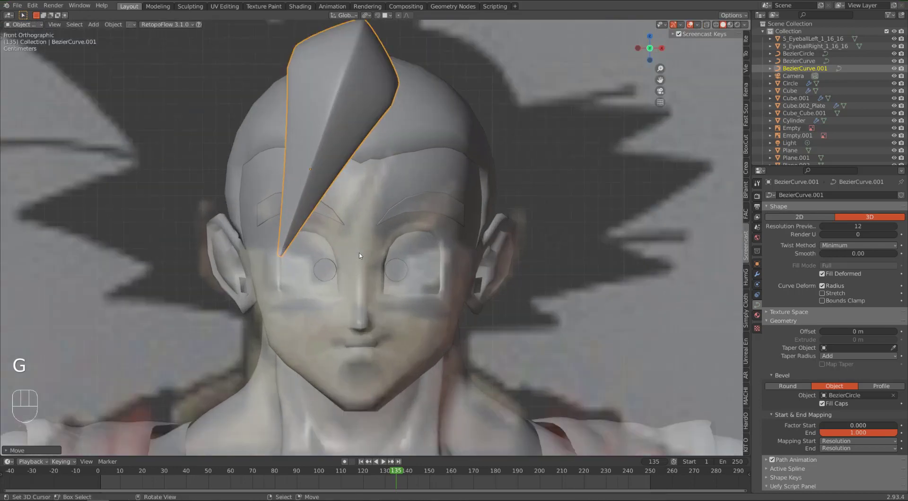
{"action": "middle_click_drag", "start_coordinate": [350, 217], "coordinate": [311, 244], "text": "shift"}
{"action": "key", "text": "g"}
{"action": "key", "text": "r"}
{"action": "left_click", "coordinate": [354, 254]}
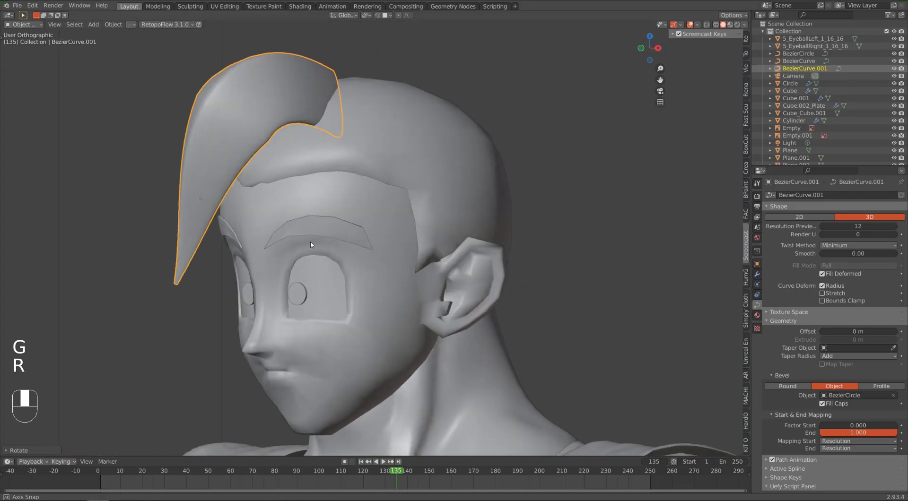
Move the strand back toward the head in the side view and shift it slightly up and sideways in the front view
{"action": "key", "text": "KP_3"}
{"action": "key", "text": "g"}
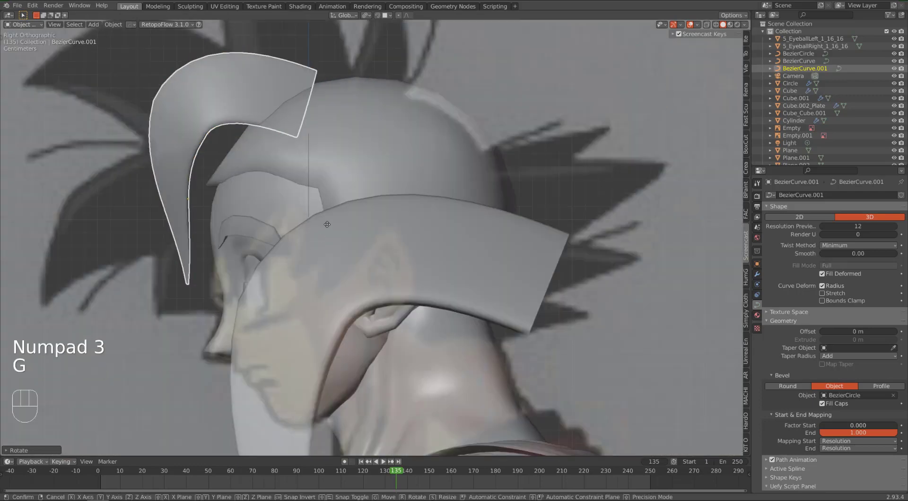
{"action": "left_click", "coordinate": [303, 228]}
{"action": "key", "text": "KP_1"}
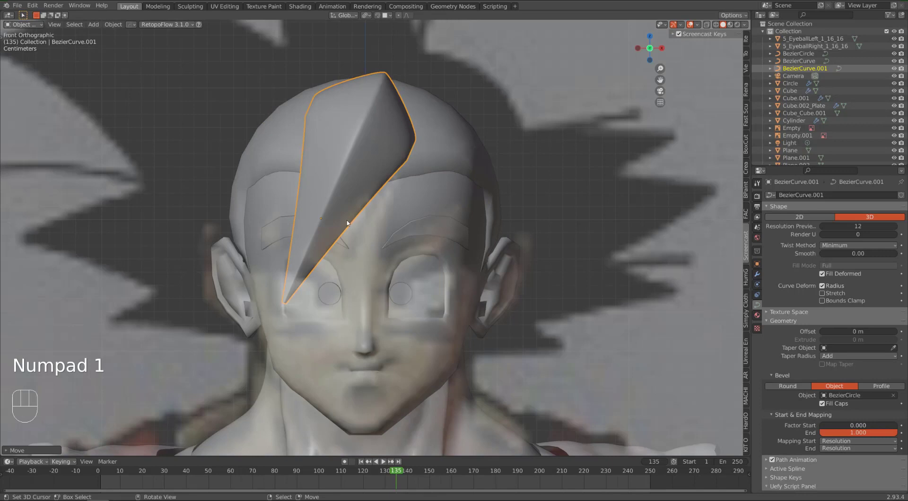
{"action": "key", "text": "g"}
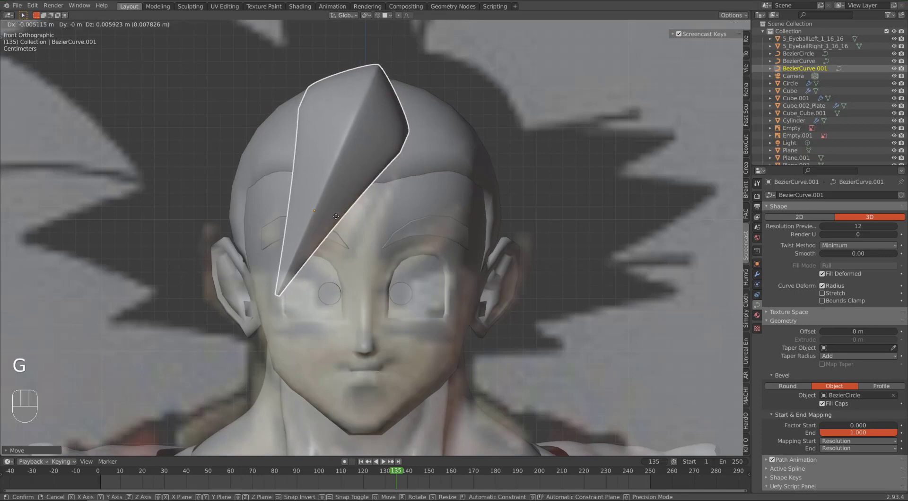
{"action": "left_click", "coordinate": [335, 216]}
Edit the strand's curve, moving its tip point outward past the right eye and rotating it slightly
{"action": "key", "text": "Tab"}
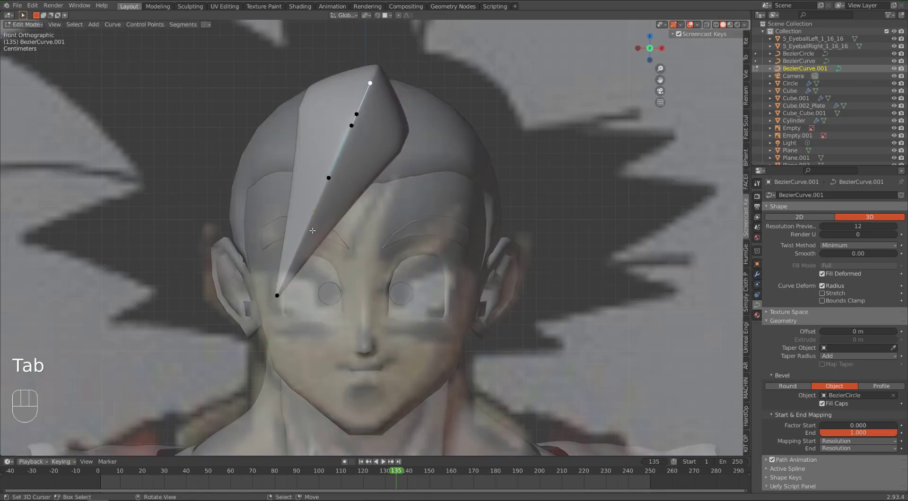
{"action": "key", "text": "g"}
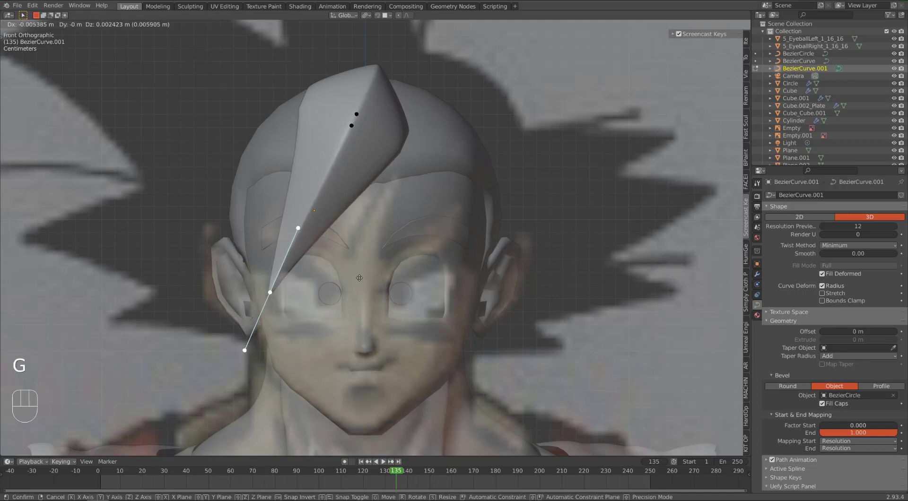
{"action": "left_click", "coordinate": [358, 255]}
{"action": "key", "text": "r"}
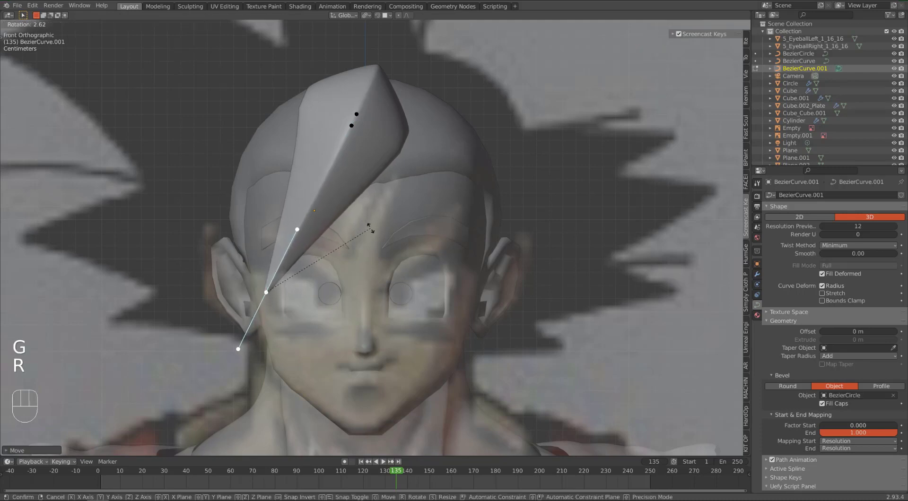
{"action": "left_click", "coordinate": [371, 232]}
Move the strand's middle control point slightly outward and increase its radius to thicken the strand
{"action": "right_click", "coordinate": [353, 129]}
{"action": "key", "text": "g"}
{"action": "left_click", "coordinate": [351, 186]}
{"action": "key", "text": "alt+s"}
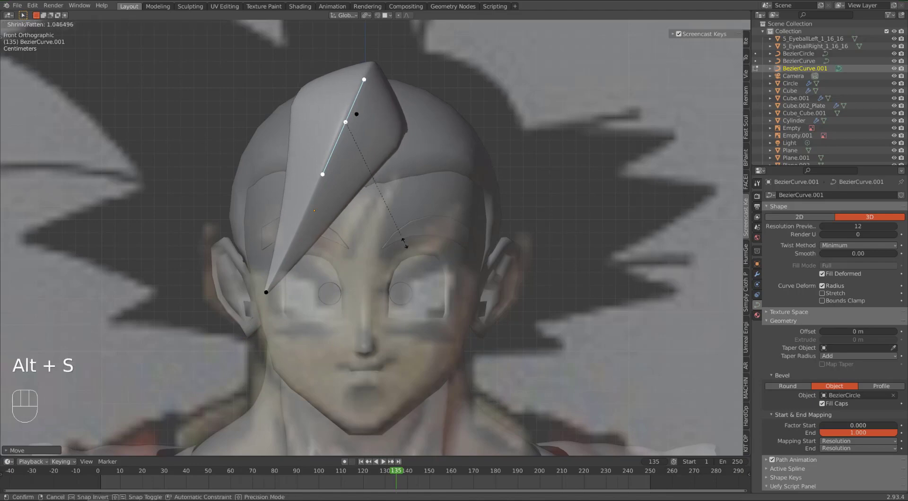
{"action": "left_click", "coordinate": [269, 295]}
Adjust the strand's tip radius and reposition the tip's upper handle in the front view
{"action": "right_click", "coordinate": [267, 294]}
{"action": "key", "text": "alt+s"}
{"action": "right_click", "coordinate": [309, 226]}
{"action": "key", "text": "g"}
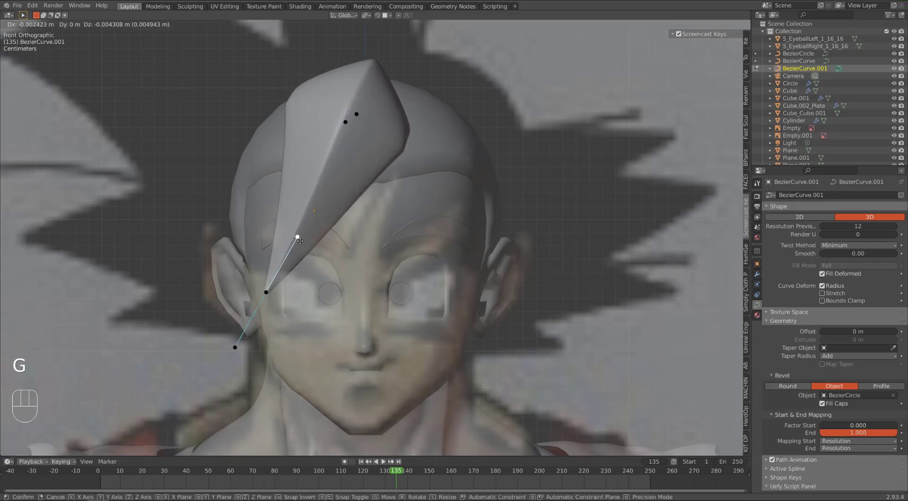
{"action": "left_click", "coordinate": [330, 221]}
In the side view, rotate and move the tip point, and lower the middle control point closer to the forehead
{"action": "key", "text": "a"}
{"action": "key", "text": "KP_3"}
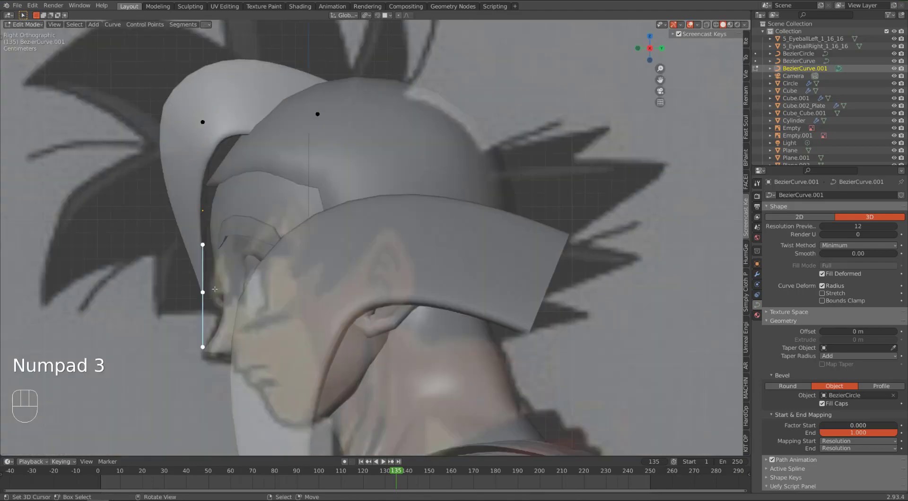
{"action": "key", "text": "r"}
{"action": "key", "text": "g"}
{"action": "key", "text": "g"}
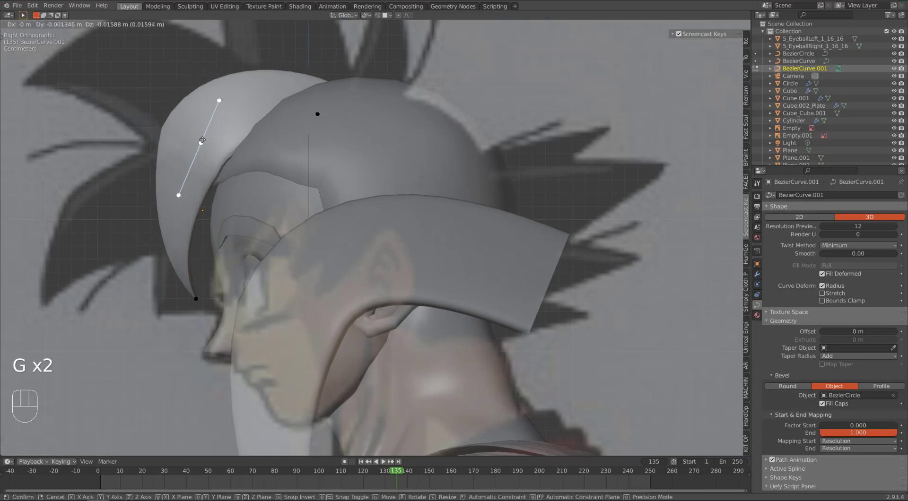
{"action": "left_click", "coordinate": [203, 140]}
Move the strand's tip point forward, well ahead of the face, and rotate its handles to follow the curve
{"action": "right_click", "coordinate": [197, 301]}
{"action": "key", "text": "g"}
{"action": "left_click", "coordinate": [181, 310]}
{"action": "key", "text": "r"}
{"action": "left_click", "coordinate": [174, 323]}
{"action": "key", "text": "g"}
{"action": "left_click", "coordinate": [152, 315]}
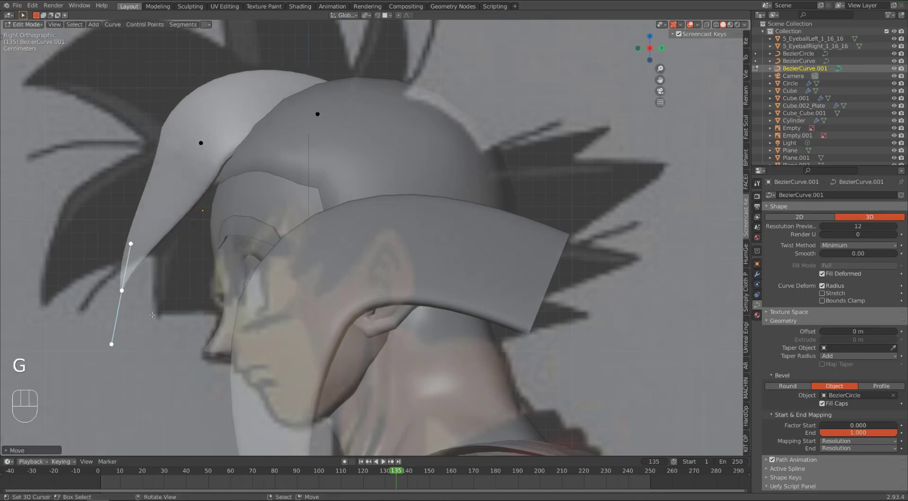
Move the middle control point forward and down, rotate it to smooth the arc, and adjust the tip point
{"action": "key", "text": "g"}
{"action": "key", "text": "g"}
{"action": "left_click", "coordinate": [182, 251]}
{"action": "key", "text": "r"}
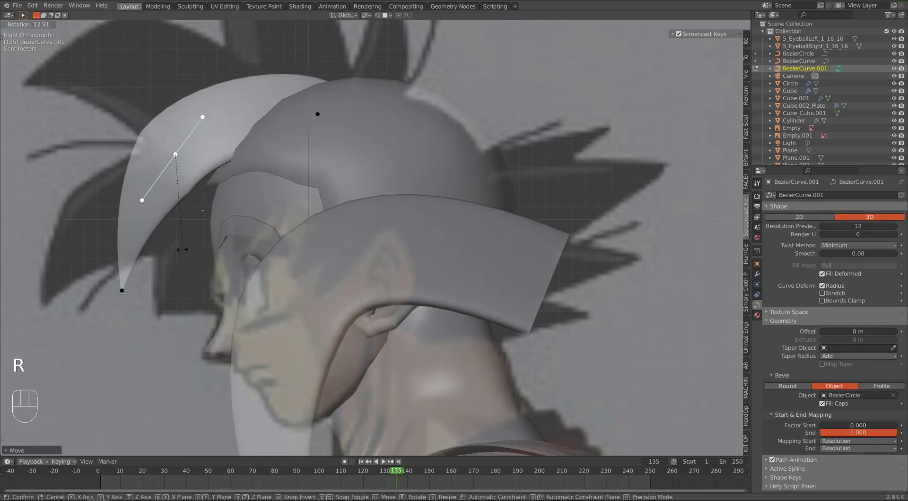
{"action": "key", "text": "r"}
{"action": "key", "text": "g"}
{"action": "left_click", "coordinate": [265, 283]}
Leave edit mode, duplicate the strand over the other side of the forehead in the front view, and scale the copy down
{"action": "key", "text": "KP_1"}
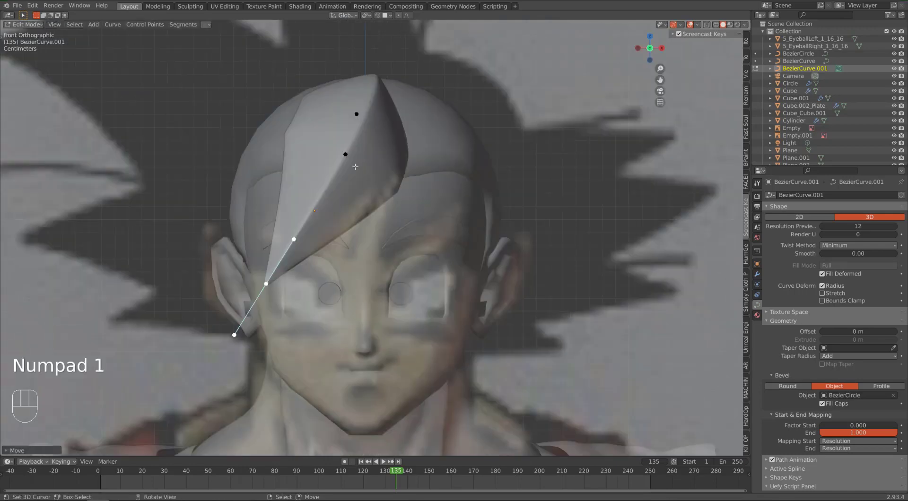
{"action": "key", "text": "Tab"}
{"action": "key", "text": "shift+d"}
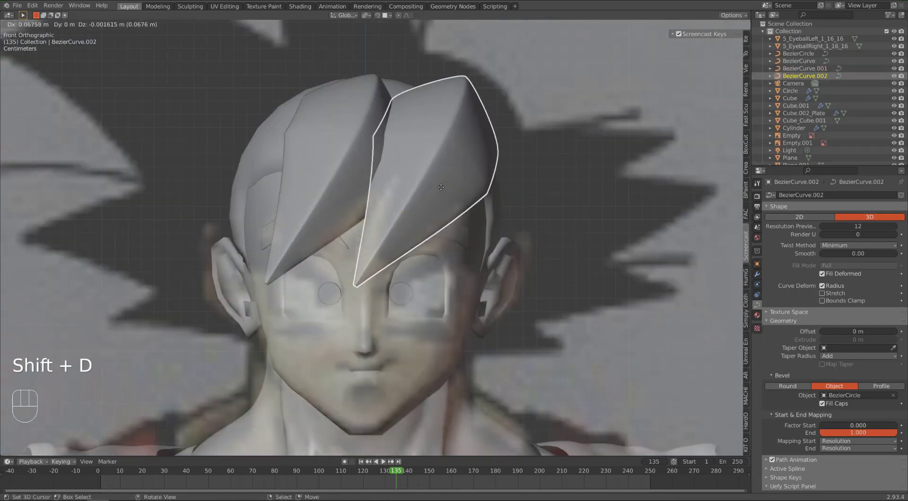
{"action": "key", "text": "s"}
{"action": "left_click", "coordinate": [572, 234]}
{"action": "scroll", "coordinate": [513, 215], "scroll_direction": "up", "scroll_amount": 2}
{"action": "middle_click_drag", "start_coordinate": [512, 219], "coordinate": [396, 198], "text": "shift"}
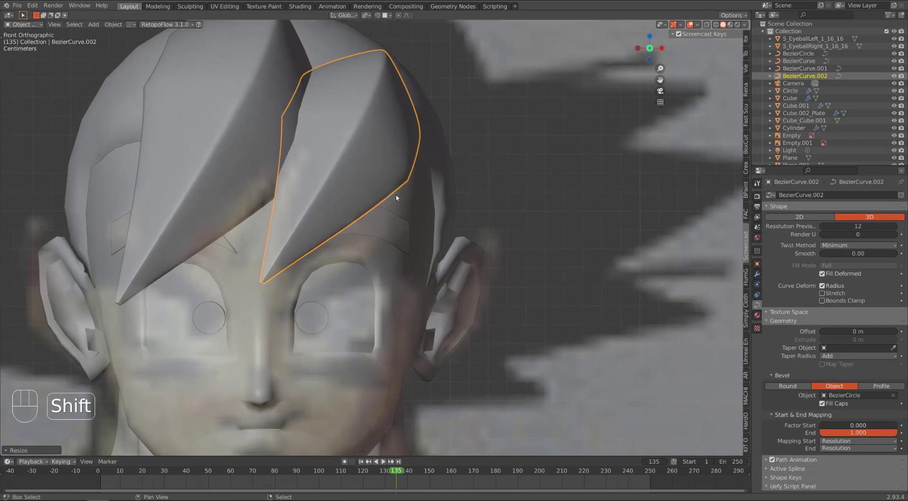
{"action": "scroll", "coordinate": [351, 183], "scroll_direction": "up", "scroll_amount": 2, "text": "shift"}
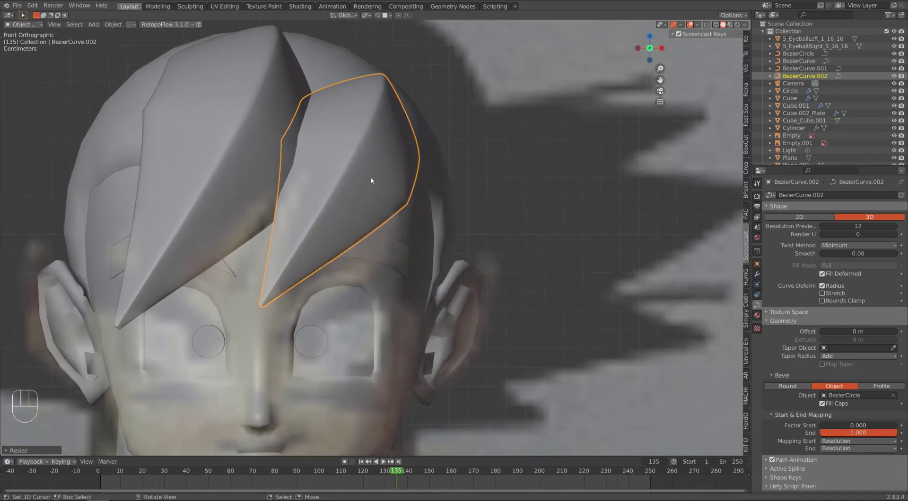
Try adjusting the radius and tilt of the copied strand's middle control point, and leave edit mode
{"action": "key", "text": "Tab"}
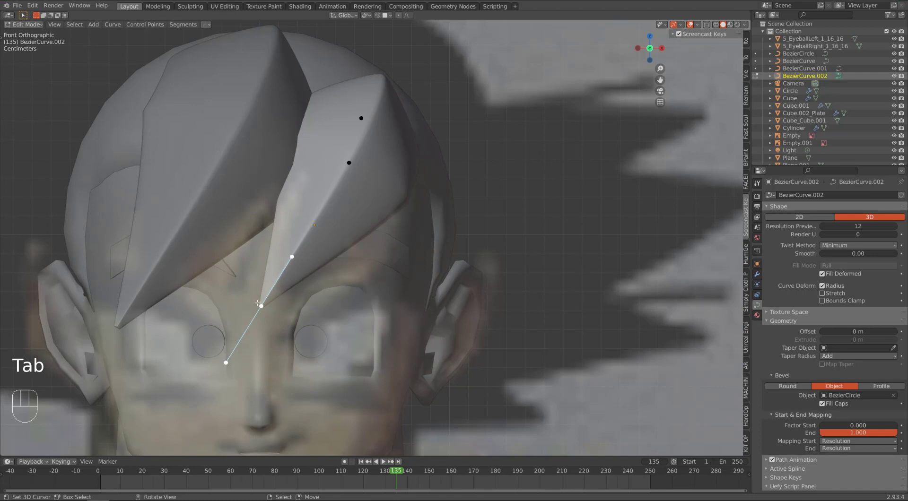
{"action": "key", "text": "alt+s"}
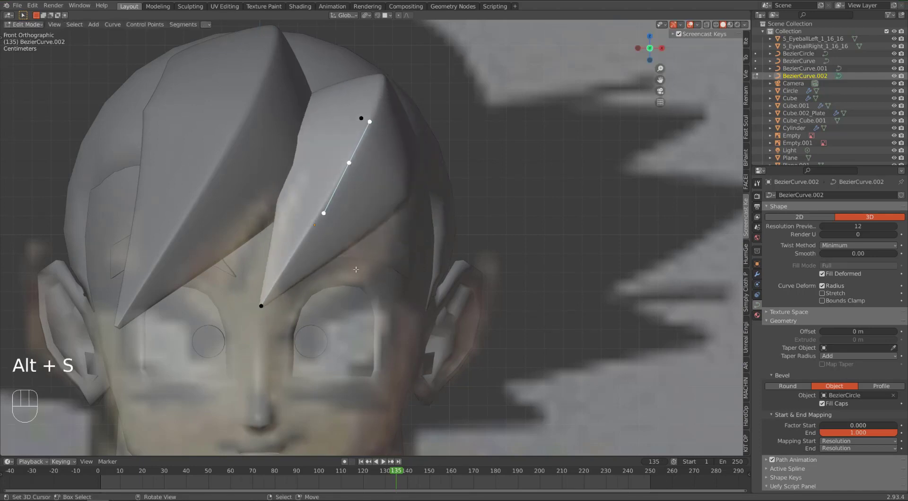
{"action": "key", "text": "ctrl+t"}
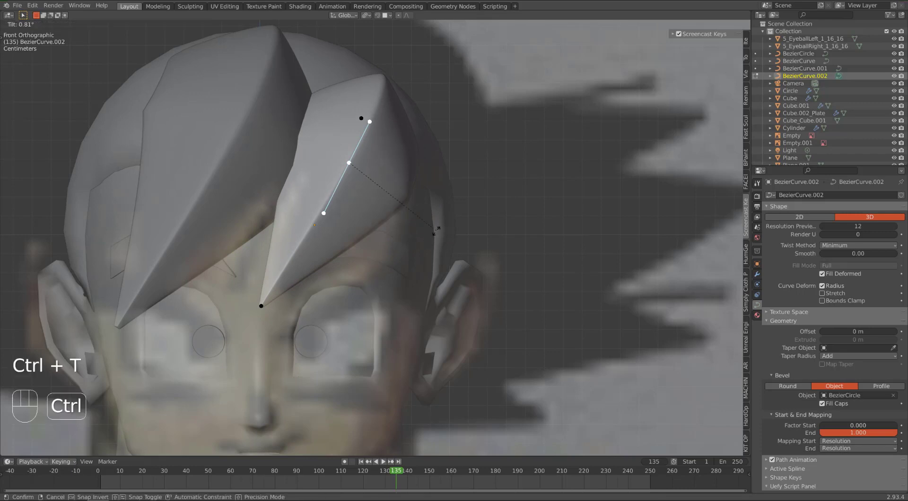
{"action": "left_click", "coordinate": [374, 219]}
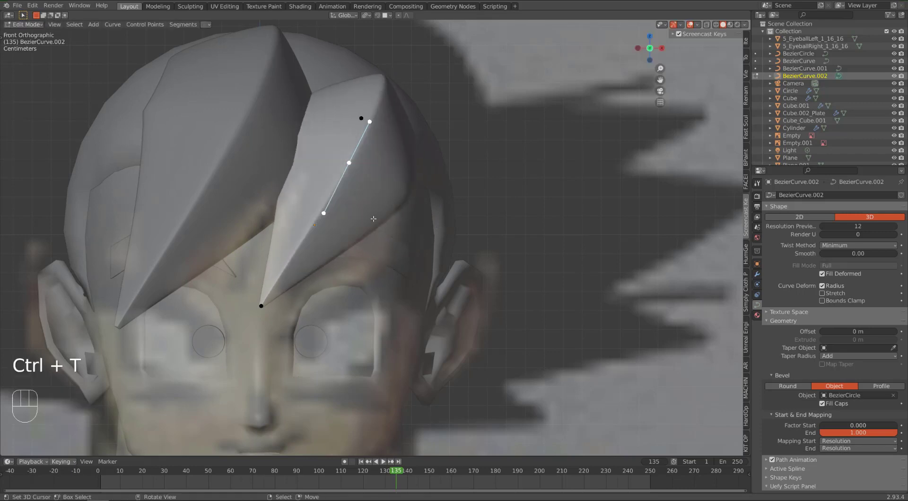
{"action": "key", "text": "Tab"}
Edit the copied strand in the side view, moving and rotating its tip point back toward the face
{"action": "scroll", "coordinate": [362, 225], "scroll_direction": "down", "scroll_amount": 1}
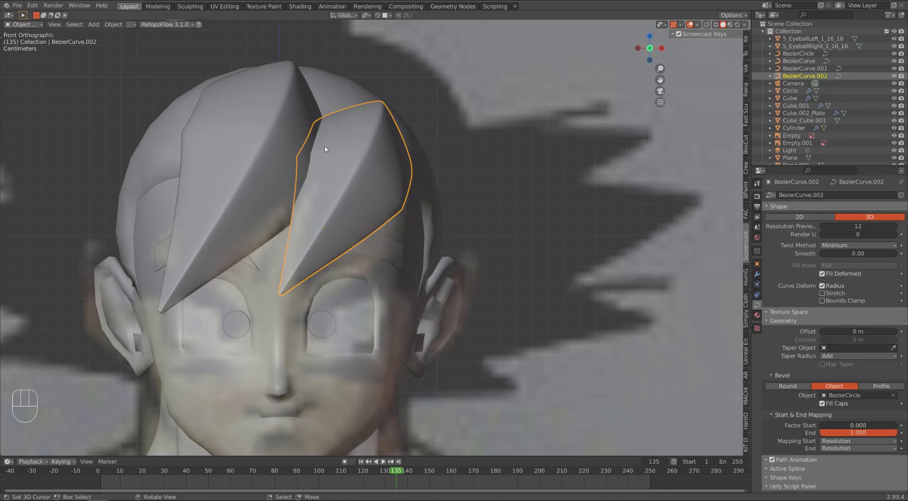
{"action": "scroll", "coordinate": [391, 202], "scroll_direction": "down", "scroll_amount": 3}
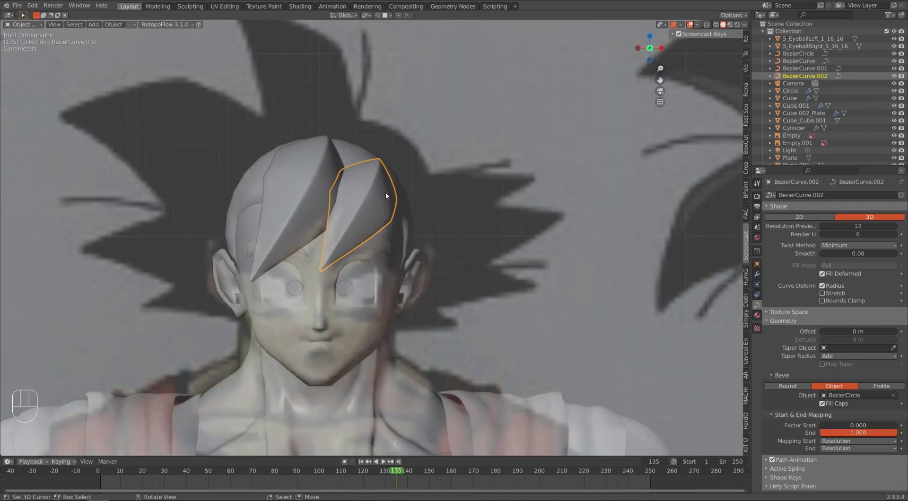
{"action": "scroll", "coordinate": [385, 192], "scroll_direction": "up", "scroll_amount": 4}
{"action": "key", "text": "Tab"}
{"action": "key", "text": "a"}
{"action": "key", "text": "Tab"}
{"action": "key", "text": "KP_3"}
{"action": "key", "text": "Tab"}
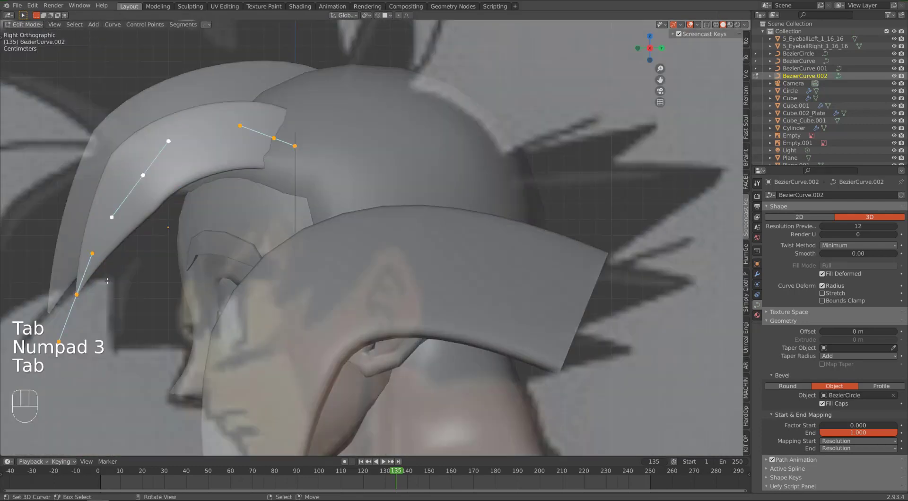
{"action": "right_click", "coordinate": [79, 297]}
{"action": "key", "text": "g"}
{"action": "key", "text": "r"}
{"action": "key", "text": "g"}
{"action": "key", "text": "g"}
Pull the copied strand's middle control point back toward the forehead and bring its tip in beside the nose bridge
{"action": "right_click", "coordinate": [156, 219]}
{"action": "key", "text": "g"}
{"action": "right_click", "coordinate": [167, 334]}
{"action": "key", "text": "g"}
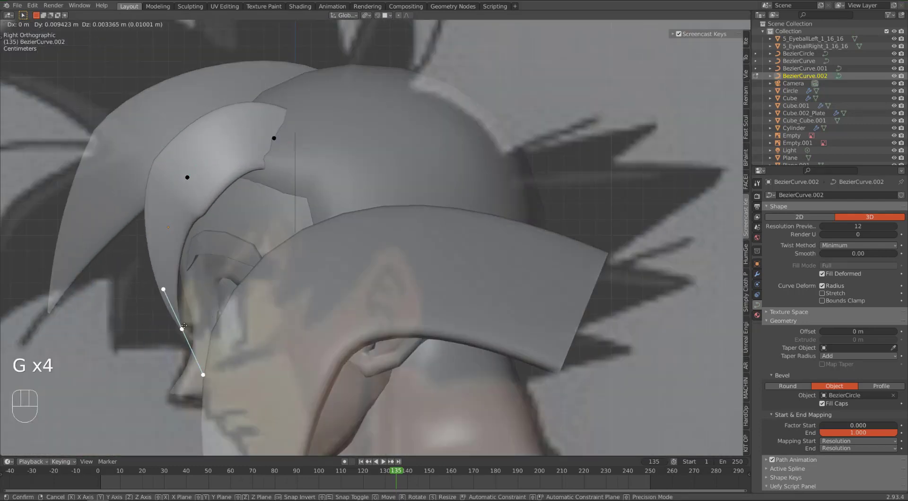
{"action": "key", "text": "r"}
Refine the copied strand's middle control point and its handles in the side view to curve the bang around the forehead
{"action": "right_click", "coordinate": [187, 177]}
{"action": "key", "text": "g"}
{"action": "right_click", "coordinate": [216, 136]}
{"action": "key", "text": "g"}
{"action": "right_click", "coordinate": [191, 170]}
{"action": "key", "text": "g"}
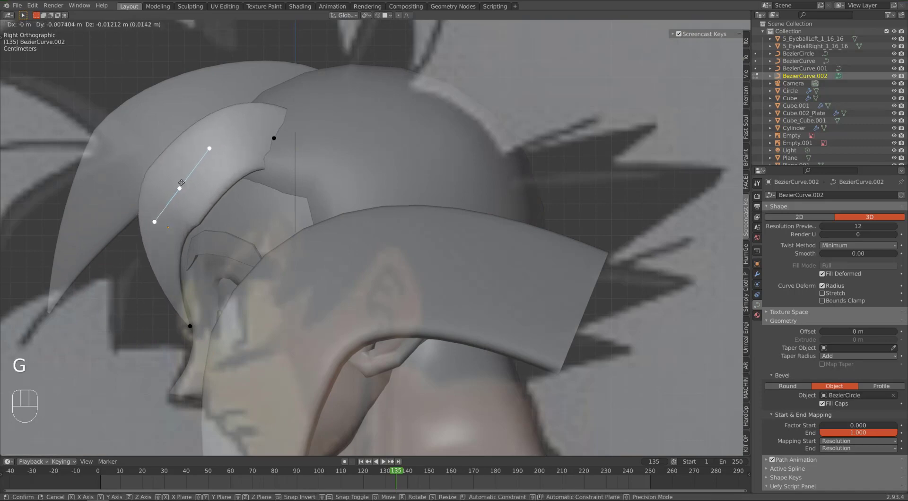
{"action": "right_click", "coordinate": [163, 203]}
{"action": "key", "text": "g"}
{"action": "right_click", "coordinate": [191, 168]}
{"action": "key", "text": "g"}
Move the copied strand's tip up and toward the left eye in the front view, and leave edit mode
{"action": "middle_click_drag", "start_coordinate": [194, 180], "coordinate": [279, 265]}
{"action": "key", "text": "KP_1"}
{"action": "right_click", "coordinate": [284, 326]}
{"action": "key", "text": "g"}
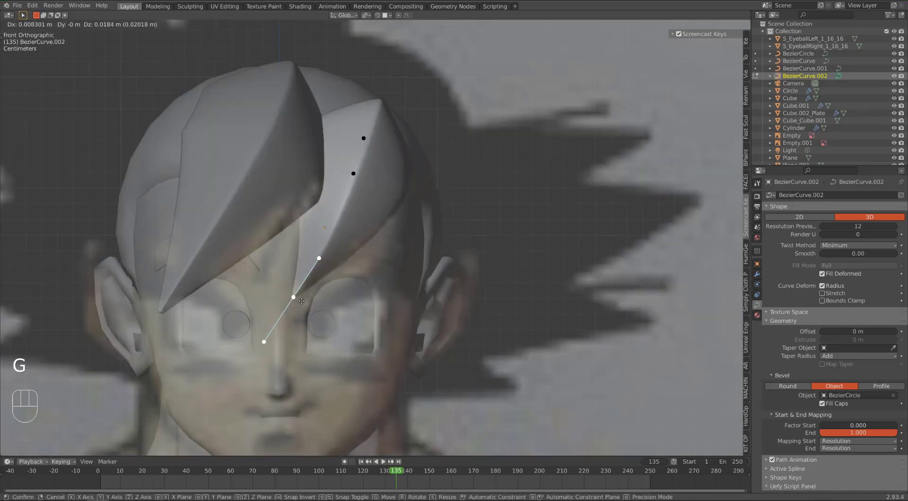
{"action": "left_click", "coordinate": [303, 284]}
{"action": "key", "text": "q"}
{"action": "key", "text": "q"}
{"action": "key", "text": "q"}
{"action": "key", "text": "q"}
{"action": "key", "text": "Tab"}
Adjust the thickness of the large front bang at its middle point, and shift its middle and root points up slightly
{"action": "right_click", "coordinate": [282, 167]}
{"action": "key", "text": "Tab"}
{"action": "key", "text": "alt+s"}
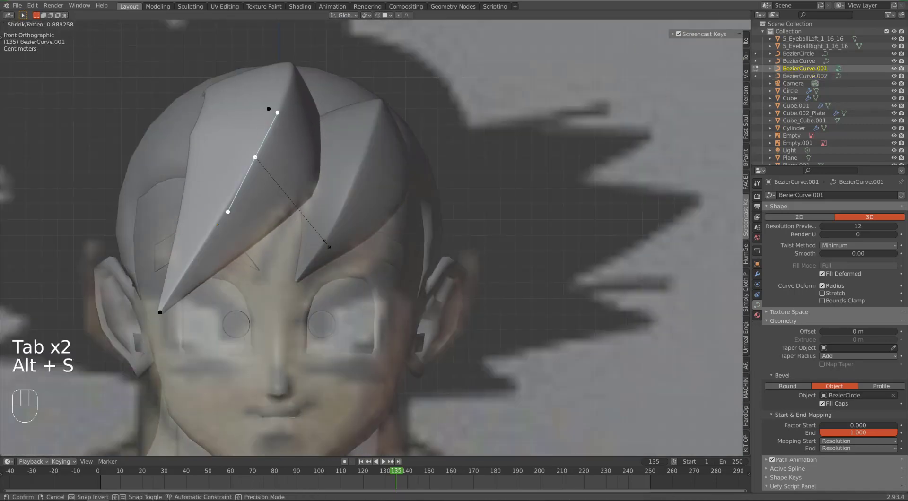
{"action": "left_click", "coordinate": [276, 163]}
{"action": "key", "text": "g"}
{"action": "left_click", "coordinate": [272, 155]}
{"action": "right_click", "coordinate": [271, 109]}
{"action": "key", "text": "g"}
{"action": "left_click", "coordinate": [266, 102]}
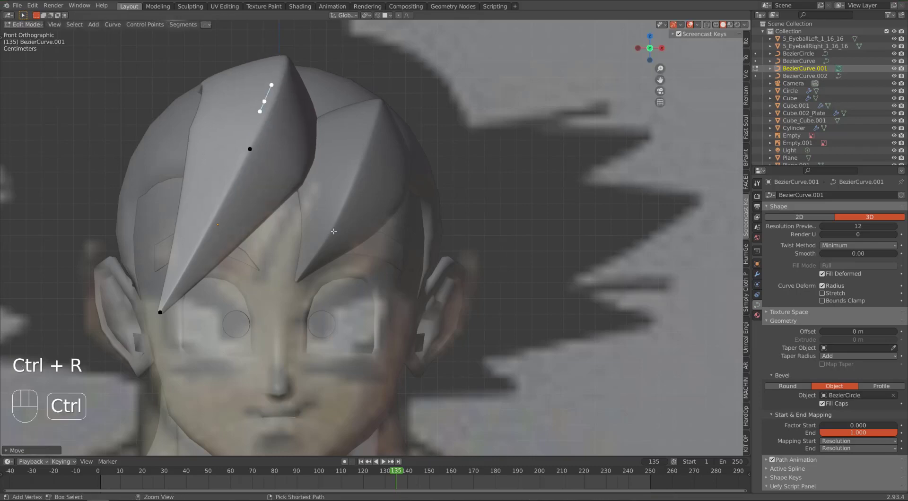
Tilt the large bang's root point and tilt its middle point by about 7 degrees, finishing in object mode
{"action": "key", "text": "ctrl+t"}
{"action": "left_click", "coordinate": [253, 211]}
{"action": "right_click", "coordinate": [250, 150]}
{"action": "key", "text": "ctrl+t"}
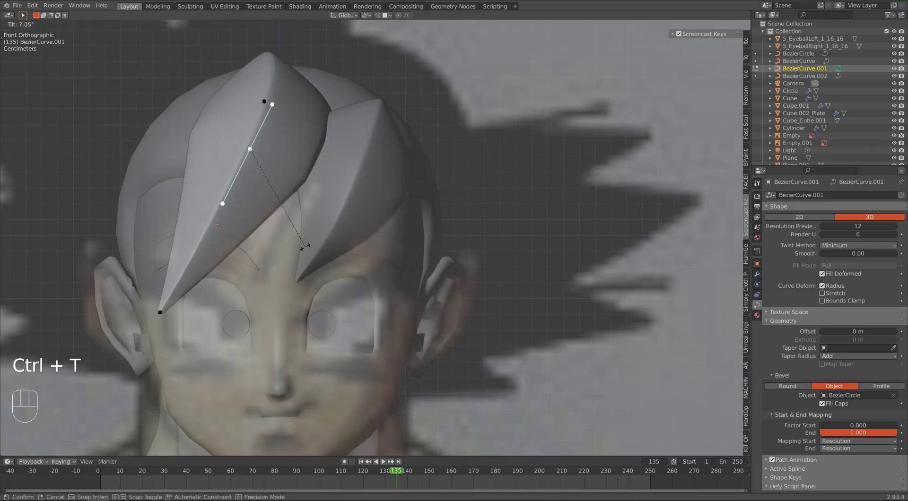
{"action": "left_click", "coordinate": [306, 246]}
{"action": "key", "text": "Tab"}
Refine the second bang in the side view, tilting its middle point and adjusting its tip, and leave edit mode
{"action": "right_click", "coordinate": [351, 221]}
{"action": "key", "text": "KP_3"}
{"action": "key", "text": "Tab"}
{"action": "right_click", "coordinate": [187, 281]}
{"action": "key", "text": "g"}
{"action": "right_click", "coordinate": [188, 174]}
{"action": "key", "text": "ctrl+t"}
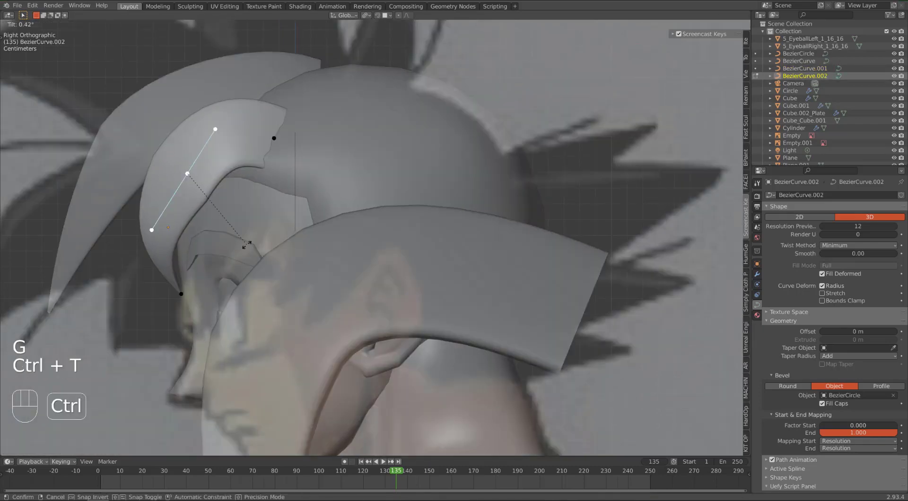
{"action": "left_click", "coordinate": [235, 253]}
{"action": "right_click", "coordinate": [180, 293]}
{"action": "key", "text": "r"}
{"action": "key", "text": "Tab"}
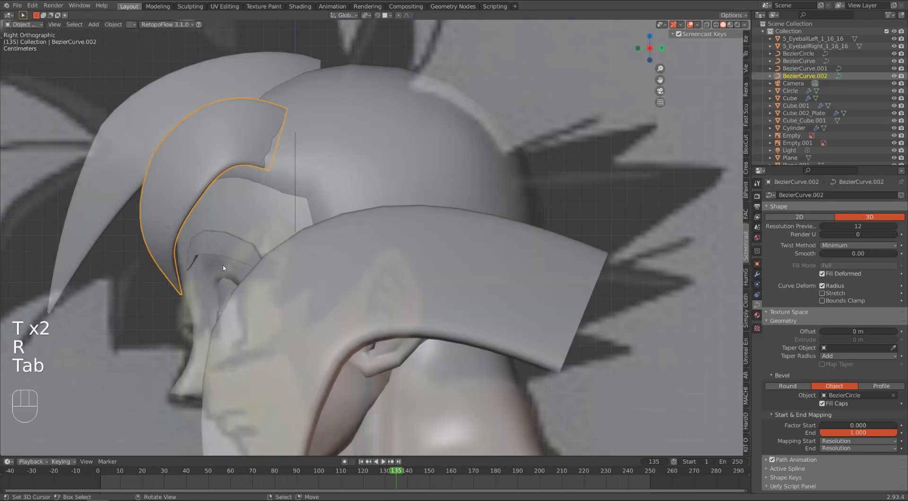
{"action": "key", "text": "Tab"}
{"action": "key", "text": "s"}
{"action": "key", "text": "Tab"}
{"action": "key", "text": "KP_1"}
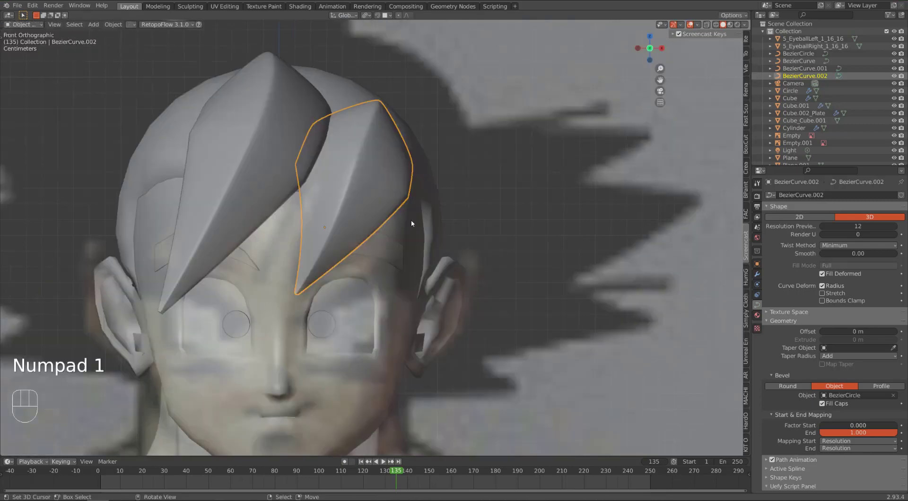
Duplicate the second bang, rotate the copy freely and place it on the side of the head above the temple
{"action": "key", "text": "shift+d"}
{"action": "key", "text": "r"}
{"action": "key", "text": "r"}
{"action": "key", "text": "r"}
{"action": "key", "text": "g"}
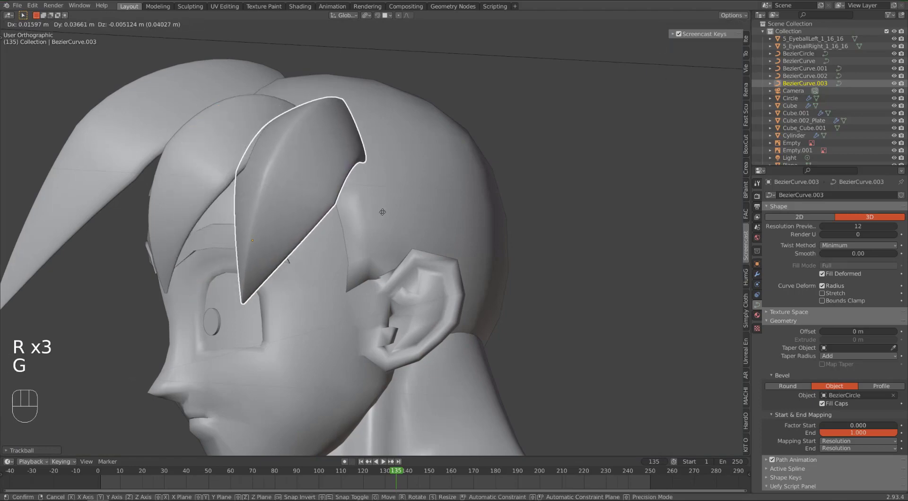
{"action": "left_click", "coordinate": [358, 217]}
Move the original wide strand down, away from the head, in the side view
{"action": "key", "text": "KP_3"}
{"action": "scroll", "coordinate": [331, 229], "scroll_direction": "down", "scroll_amount": 3}
{"action": "key", "text": "Tab"}
{"action": "key", "text": "Tab"}
{"action": "right_click", "coordinate": [402, 246]}
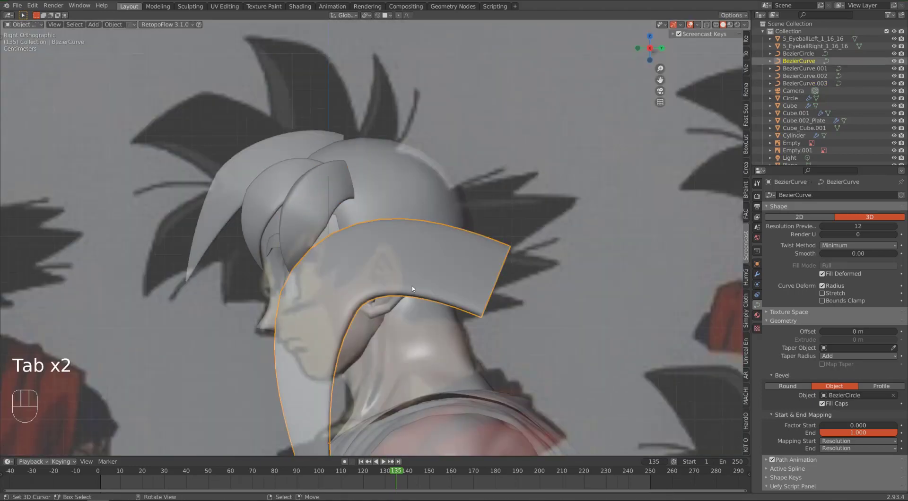
{"action": "key", "text": "g"}
{"action": "left_click", "coordinate": [407, 449]}
{"action": "scroll", "coordinate": [331, 219], "scroll_direction": "up", "scroll_amount": 3}
Reposition the temple strand in the side view, tilt all its points, and adjust its root and middle points against the head
{"action": "right_click", "coordinate": [286, 204]}
{"action": "key", "text": "Tab"}
{"action": "key", "text": "Tab"}
{"action": "key", "text": "g"}
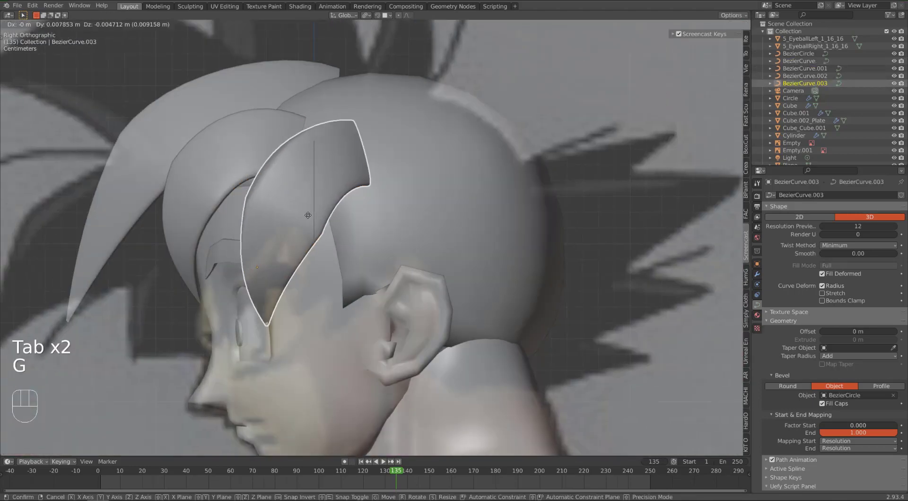
{"action": "key", "text": "Tab"}
{"action": "key", "text": "a"}
{"action": "key", "text": "ctrl+t"}
{"action": "right_click", "coordinate": [347, 152]}
{"action": "key", "text": "r"}
{"action": "key", "text": "g"}
{"action": "right_click", "coordinate": [280, 212]}
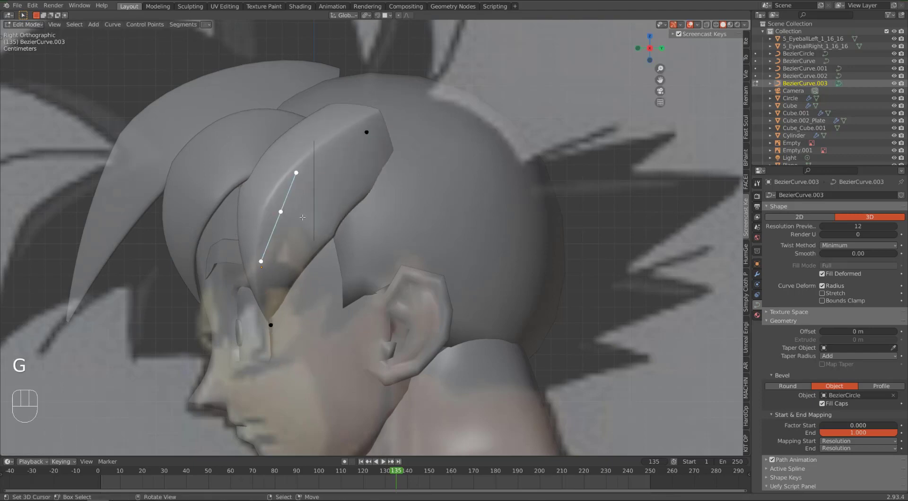
{"action": "key", "text": "g"}
Move and rotate the temple strand's tip in the side and front views, bringing it beside the outer eye
{"action": "right_click", "coordinate": [271, 325]}
{"action": "key", "text": "r"}
{"action": "key", "text": "g"}
{"action": "left_click", "coordinate": [312, 328]}
{"action": "key", "text": "KP_1"}
{"action": "key", "text": "g"}
{"action": "left_click", "coordinate": [378, 368]}
{"action": "key", "text": "r"}
{"action": "left_click", "coordinate": [405, 377]}
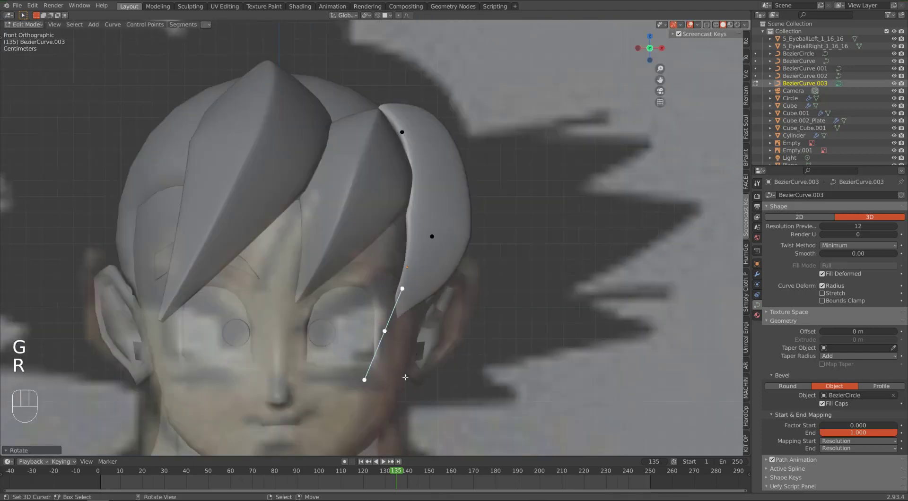
Nudge the temple strand's tip and middle point outward in the front view so the strand follows the head
{"action": "right_click", "coordinate": [433, 246]}
{"action": "key", "text": "g"}
{"action": "left_click", "coordinate": [428, 269]}
{"action": "key", "text": "g"}
{"action": "left_click", "coordinate": [438, 240]}
Rotate, move and tilt the temple strand's root point to turn its upper end along the side of the head
{"action": "right_click", "coordinate": [403, 133]}
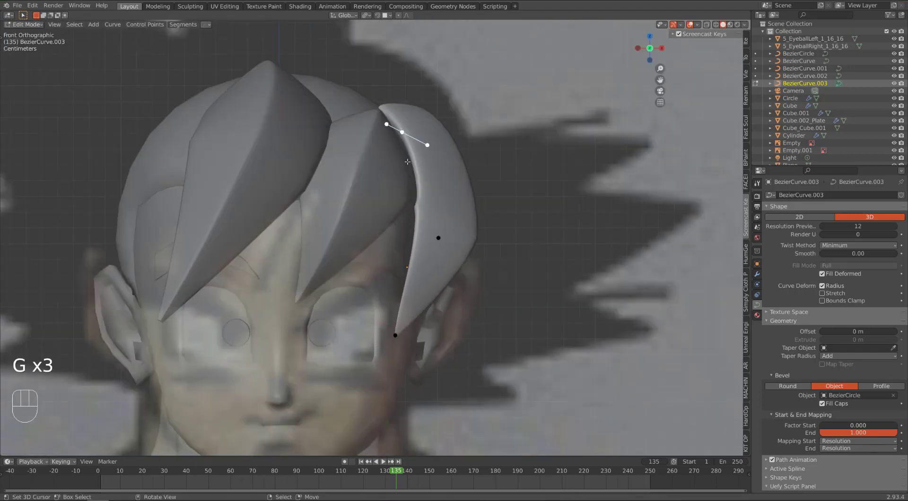
{"action": "key", "text": "r"}
{"action": "middle_click_drag", "start_coordinate": [406, 137], "coordinate": [408, 220]}
{"action": "left_click", "coordinate": [434, 162]}
{"action": "key", "text": "g"}
{"action": "left_click", "coordinate": [442, 171]}
{"action": "key", "text": "ctrl+t"}
{"action": "left_click", "coordinate": [375, 246]}
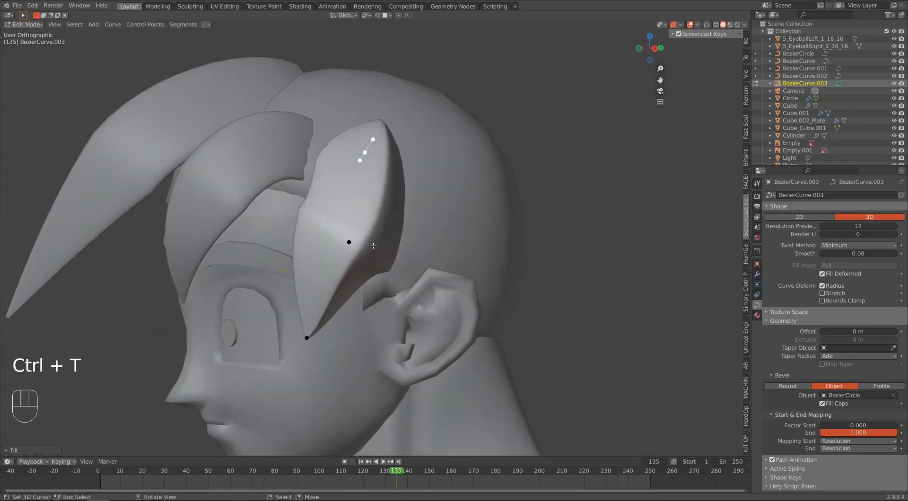
Rotate the temple strand's middle point, adjust its thickness and move it back in the side view
{"action": "right_click", "coordinate": [350, 242]}
{"action": "left_click", "coordinate": [411, 275]}
{"action": "middle_click_drag", "start_coordinate": [409, 276], "coordinate": [400, 274]}
{"action": "key", "text": "r"}
{"action": "left_click", "coordinate": [376, 274]}
{"action": "key", "text": "KP_3"}
{"action": "key", "text": "alt+s"}
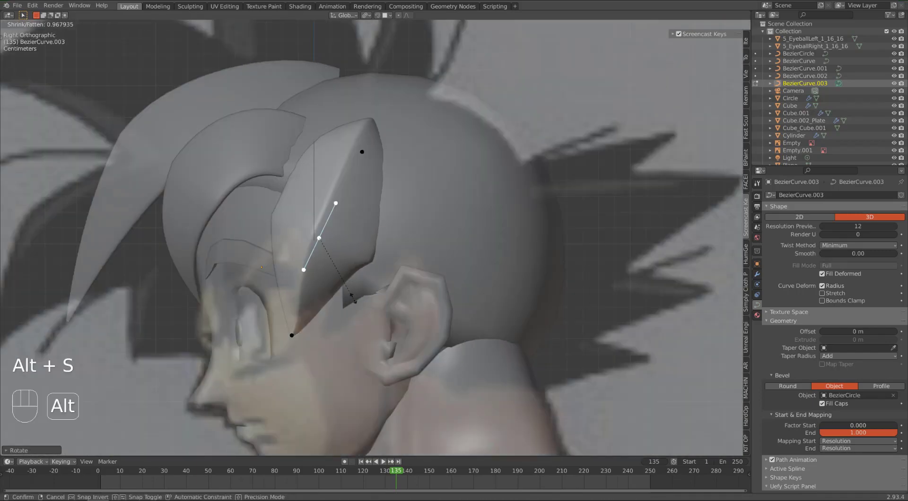
{"action": "left_click", "coordinate": [339, 275]}
{"action": "key", "text": "g"}
{"action": "left_click", "coordinate": [339, 244]}
Rotate and raise the temple strand's tip, reposition its middle point, and rotate its root point to blend with the head
{"action": "key", "text": "r"}
{"action": "key", "text": "g"}
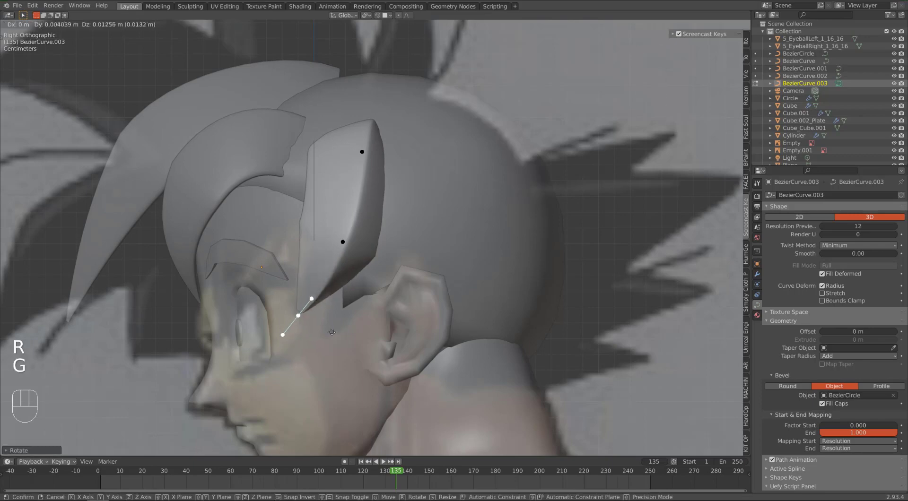
{"action": "right_click", "coordinate": [343, 242]}
{"action": "key", "text": "g"}
{"action": "right_click", "coordinate": [363, 153]}
{"action": "key", "text": "g"}
{"action": "key", "text": "r"}
{"action": "key", "text": "r"}
{"action": "middle_click_drag", "start_coordinate": [365, 182], "coordinate": [388, 204]}
{"action": "key", "text": "r"}
{"action": "left_click", "coordinate": [346, 221]}
Move the temple strand's middle and root points closer to the skull and scale the middle point's handles
{"action": "right_click", "coordinate": [409, 244]}
{"action": "key", "text": "g"}
{"action": "left_click", "coordinate": [396, 251]}
{"action": "right_click", "coordinate": [411, 146]}
{"action": "key", "text": "g"}
{"action": "right_click", "coordinate": [418, 232]}
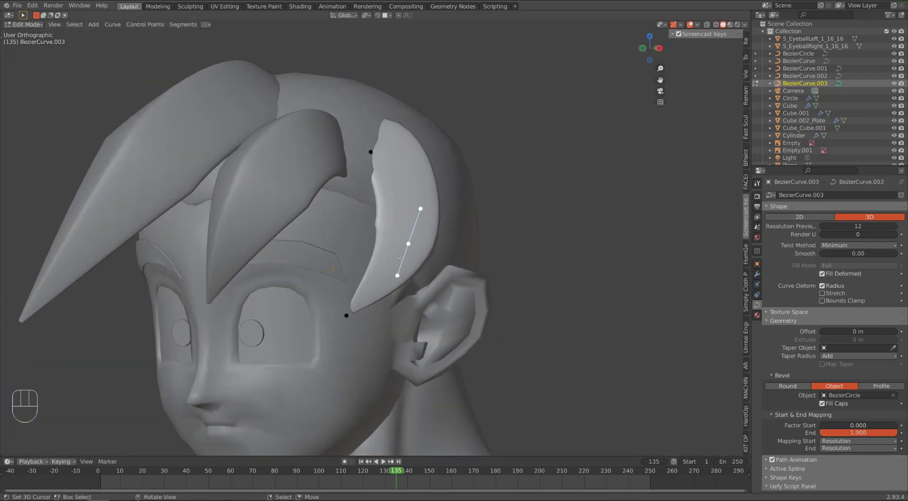
{"action": "key", "text": "s"}
{"action": "left_click", "coordinate": [398, 324]}
Move the temple strand's tip outward toward the ear in the front view, check it from the side, and leave edit mode
{"action": "key", "text": "KP_1"}
{"action": "key", "text": "g"}
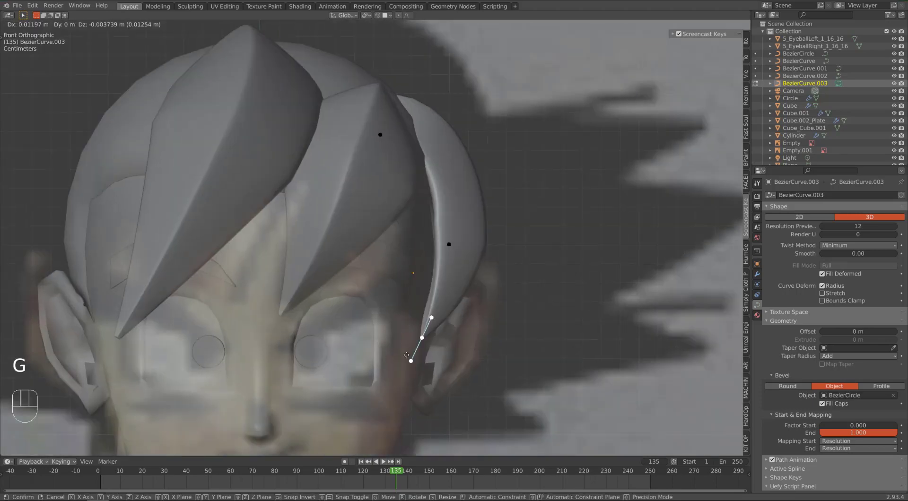
{"action": "key", "text": "KP_3"}
{"action": "left_click", "coordinate": [380, 145]}
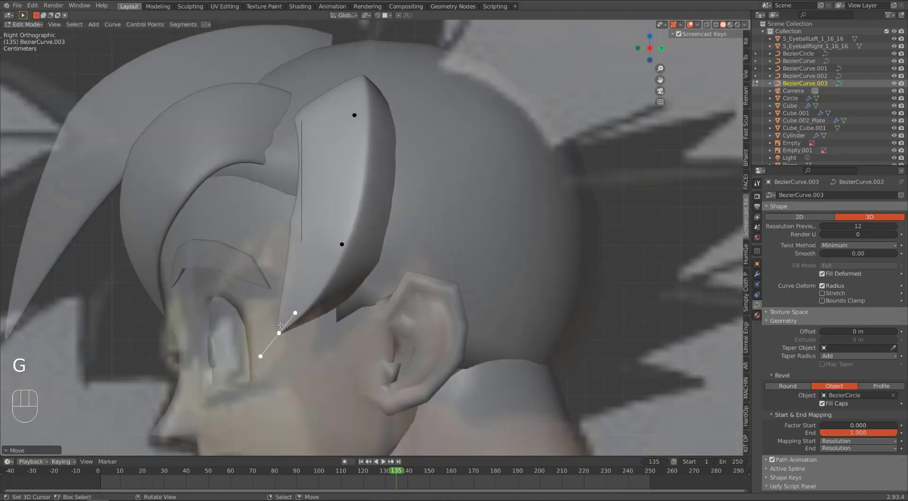
{"action": "key", "text": "Tab"}
Tilt all control points of the second bang by about -38 degrees in the side view
{"action": "left_click", "coordinate": [202, 174]}
{"action": "key", "text": "r"}
{"action": "key", "text": "Tab"}
{"action": "key", "text": "a"}
{"action": "key", "text": "ctrl+t"}
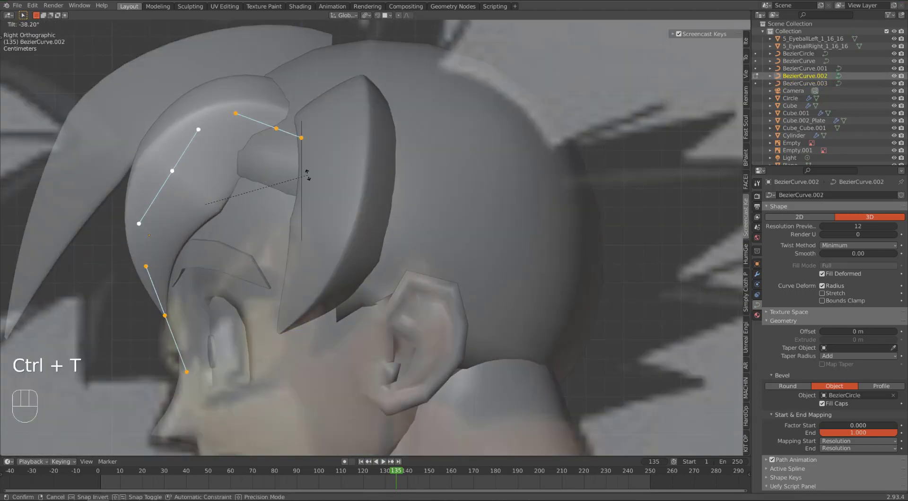
{"action": "left_click", "coordinate": [308, 175]}
Rotate the whole second bang freely in the front view and move it outward toward the temple strand
{"action": "key", "text": "KP_1"}
{"action": "key", "text": "Tab"}
{"action": "key", "text": "r"}
{"action": "key", "text": "r"}
{"action": "left_click", "coordinate": [373, 169]}
{"action": "key", "text": "g"}
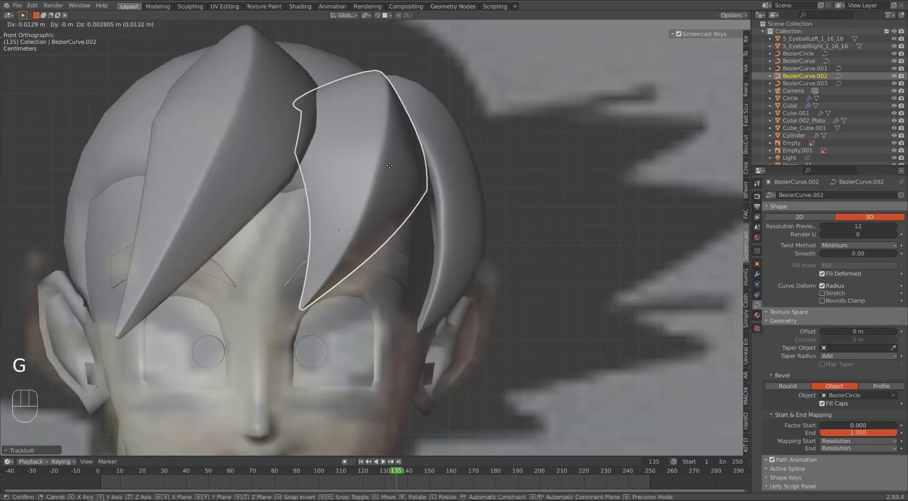
{"action": "left_click", "coordinate": [391, 166]}
Move the second bang's tip inward above the nose bridge and rotate it in the front view
{"action": "key", "text": "Tab"}
{"action": "left_click", "coordinate": [303, 308]}
{"action": "key", "text": "g"}
{"action": "left_click", "coordinate": [280, 299]}
{"action": "key", "text": "r"}
{"action": "left_click", "coordinate": [284, 287]}
{"action": "key", "text": "g"}
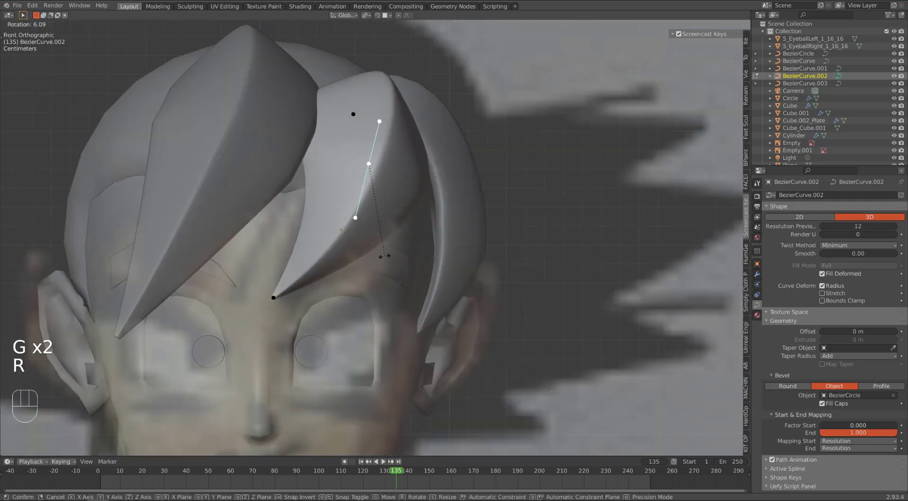
Rotate and shift the second bang's middle point in the front view, and adjust its lower handle to smooth the curve
{"action": "left_click", "coordinate": [382, 256]}
{"action": "key", "text": "g"}
{"action": "left_click", "coordinate": [377, 255]}
{"action": "right_click", "coordinate": [353, 204]}
{"action": "key", "text": "s"}
{"action": "left_click", "coordinate": [354, 204]}
{"action": "right_click", "coordinate": [351, 209]}
{"action": "key", "text": "g"}
{"action": "left_click", "coordinate": [348, 208]}
Move the second bang's tip closer to the brow in the side view, and shift its root point back toward the scalp
{"action": "middle_click_drag", "start_coordinate": [347, 209], "coordinate": [284, 208]}
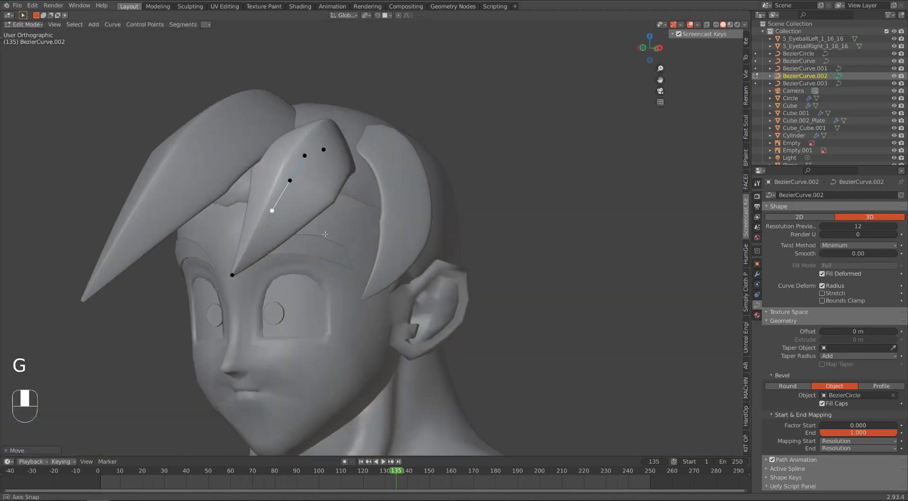
{"action": "key", "text": "KP_3"}
{"action": "key", "text": "g"}
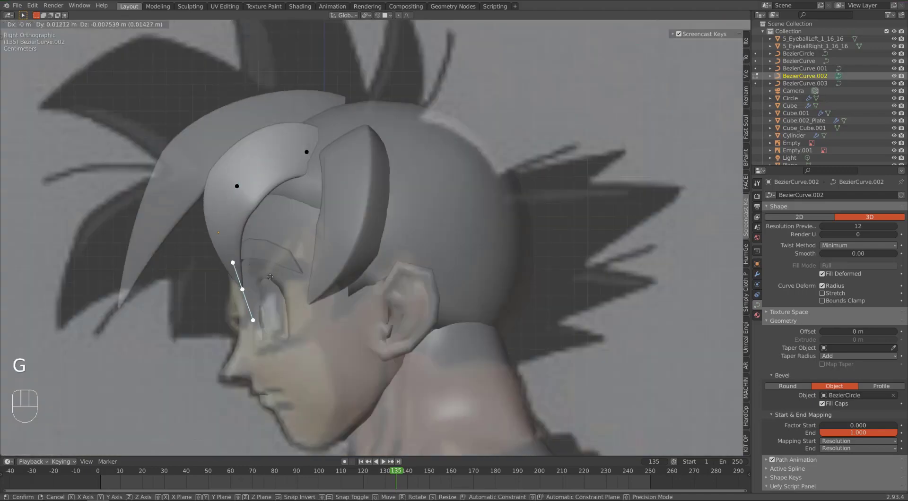
{"action": "left_click", "coordinate": [267, 275]}
{"action": "right_click", "coordinate": [238, 188]}
{"action": "right_click", "coordinate": [307, 153]}
{"action": "key", "text": "g"}
{"action": "left_click", "coordinate": [334, 161]}
Tilt the second bang's middle control point and move it to reshape the curve over the forehead
{"action": "right_click", "coordinate": [252, 193]}
{"action": "middle_click_drag", "start_coordinate": [253, 195], "coordinate": [303, 196]}
{"action": "key", "text": "ctrl+t"}
{"action": "left_click", "coordinate": [363, 221]}
{"action": "key", "text": "g"}
{"action": "left_click", "coordinate": [376, 217]}
Adjust the curve radius at the root of the large front bang
{"action": "right_click", "coordinate": [279, 284]}
{"action": "right_click", "coordinate": [369, 191]}
{"action": "right_click", "coordinate": [333, 159]}
{"action": "key", "text": "alt+s"}
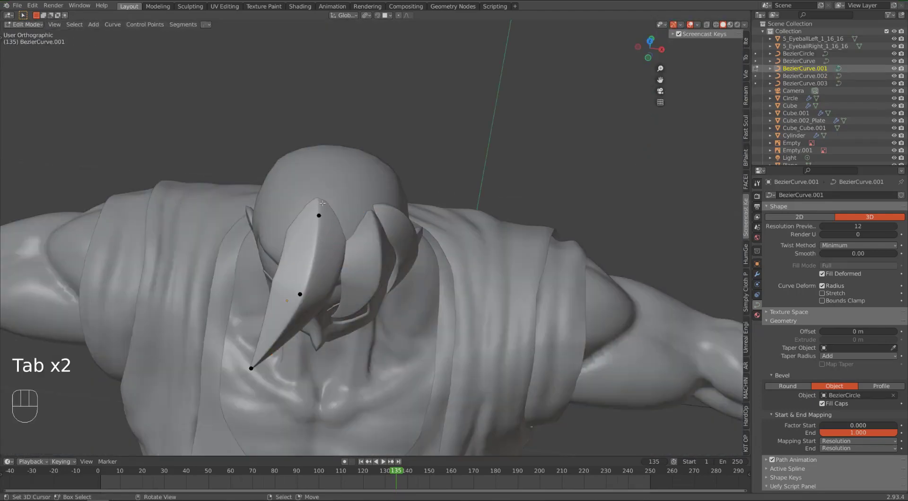
{"action": "key", "text": "alt+s"}
{"action": "left_click", "coordinate": [350, 249]}
{"action": "key", "text": "KP_1"}
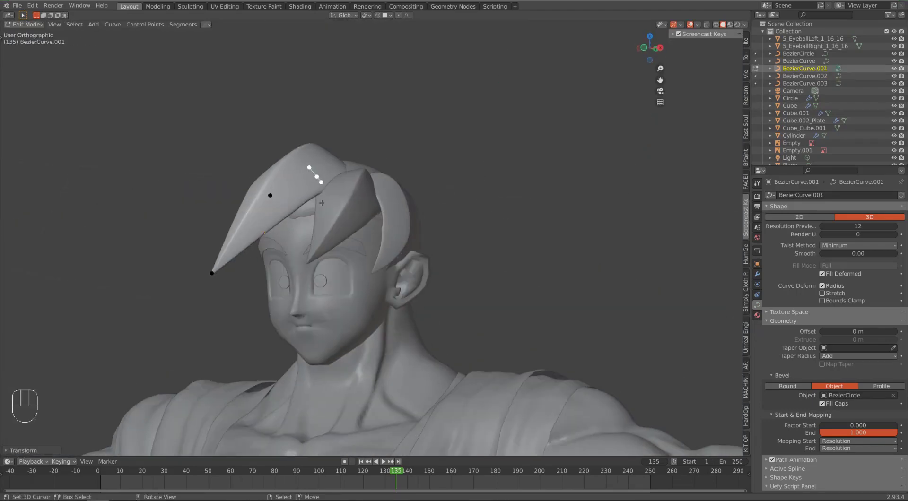
Tilt all control points of the temple strand in the front view so its broad side faces forward
{"action": "key", "text": "Tab"}
{"action": "left_click", "coordinate": [408, 251]}
{"action": "scroll", "coordinate": [408, 251], "scroll_direction": "up", "scroll_amount": 2}
{"action": "key", "text": "Tab"}
{"action": "key", "text": "a"}
{"action": "key", "text": "ctrl+t"}
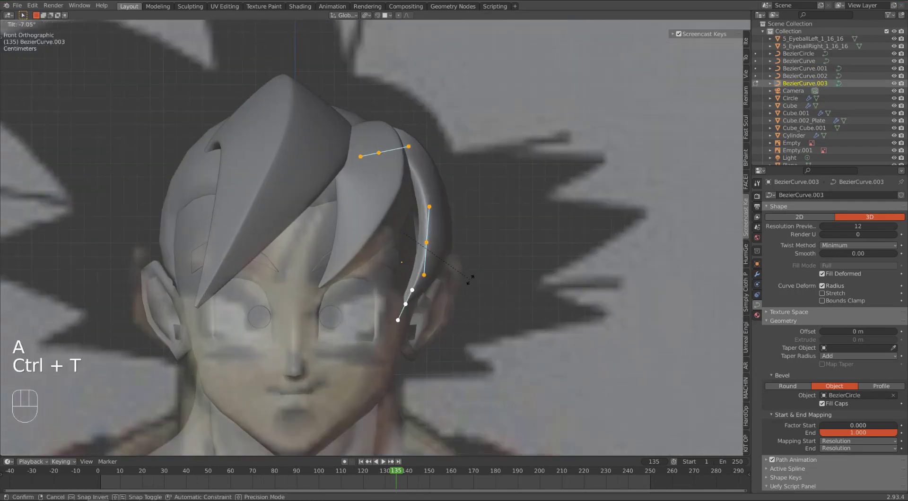
{"action": "left_click", "coordinate": [431, 276]}
{"action": "key", "text": "Tab"}
{"action": "key", "text": "KP_1"}
{"action": "key", "text": "Tab"}
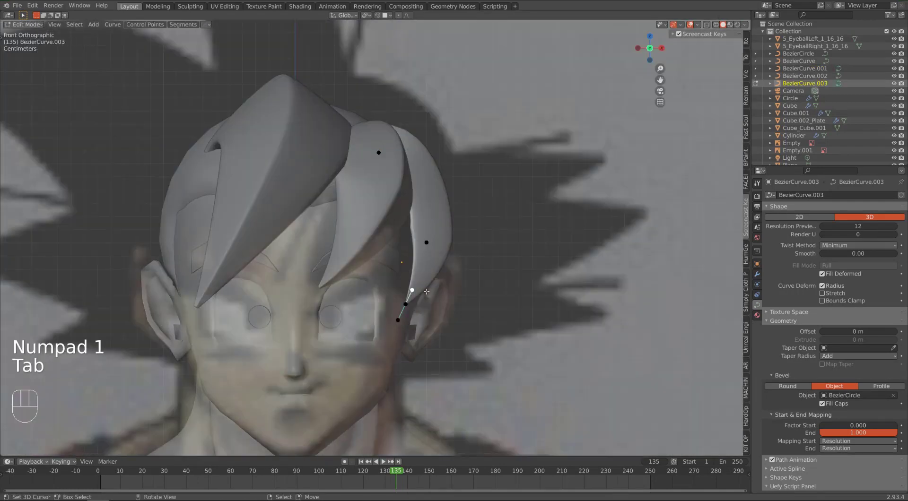
Move the temple strand's tip in the front view so it follows the side of the face
{"action": "right_click", "coordinate": [405, 304]}
{"action": "key", "text": "g"}
{"action": "key", "text": "g"}
{"action": "key", "text": "g"}
{"action": "middle_click_drag", "start_coordinate": [419, 274], "coordinate": [387, 301]}
Move, scale and rotate the temple strand's middle control point from an angled side view
{"action": "right_click", "coordinate": [334, 235]}
{"action": "key", "text": "g"}
{"action": "key", "text": "s"}
{"action": "left_click", "coordinate": [353, 327]}
{"action": "key", "text": "r"}
{"action": "left_click", "coordinate": [339, 326]}
{"action": "key", "text": "s"}
{"action": "left_click", "coordinate": [341, 302]}
{"action": "key", "text": "Tab"}
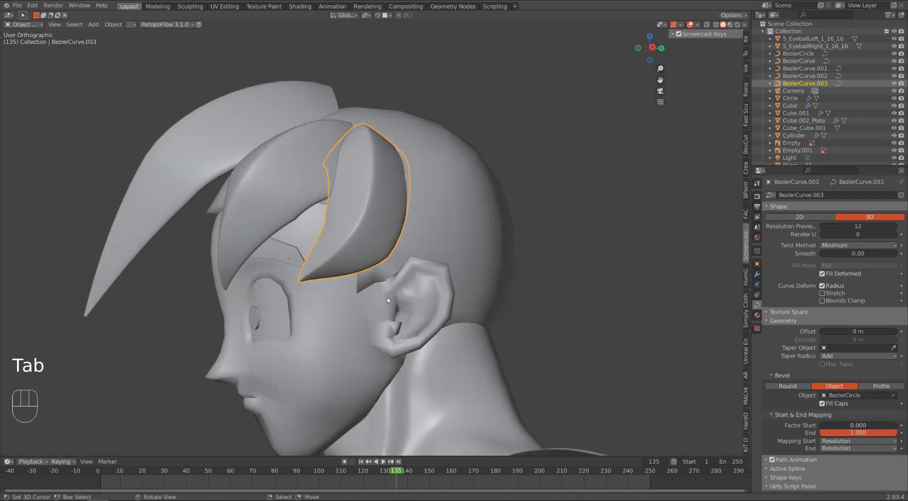
Move and rotate the temple strand's selected control point in the side view
{"action": "key", "text": "KP_3"}
{"action": "key", "text": "Tab"}
{"action": "key", "text": "g"}
{"action": "key", "text": "r"}
{"action": "key", "text": "Tab"}
Duplicate the temple strand toward the ear, rotate and scale the copy, and shift all its control points forward
{"action": "key", "text": "shift+d"}
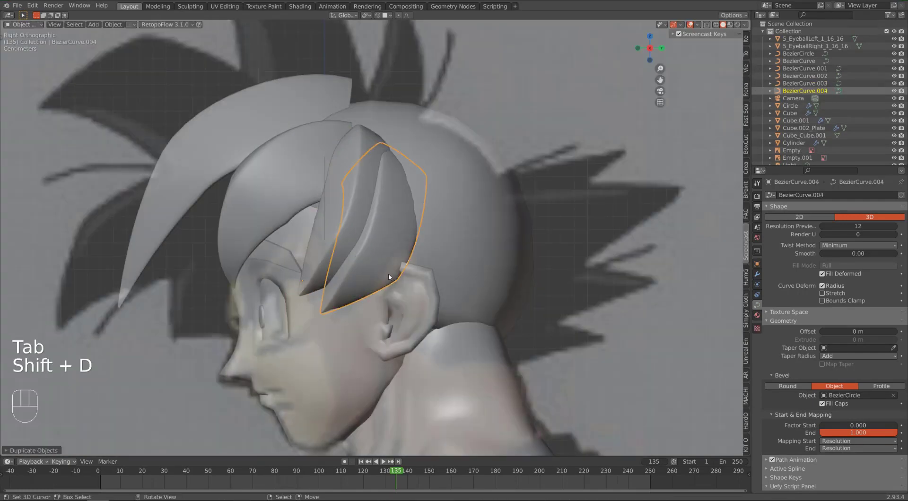
{"action": "key", "text": "r"}
{"action": "key", "text": "s"}
{"action": "left_click", "coordinate": [376, 289]}
{"action": "key", "text": "Tab"}
{"action": "key", "text": "Tab"}
{"action": "key", "text": "Tab"}
{"action": "key", "text": "a"}
{"action": "key", "text": "g"}
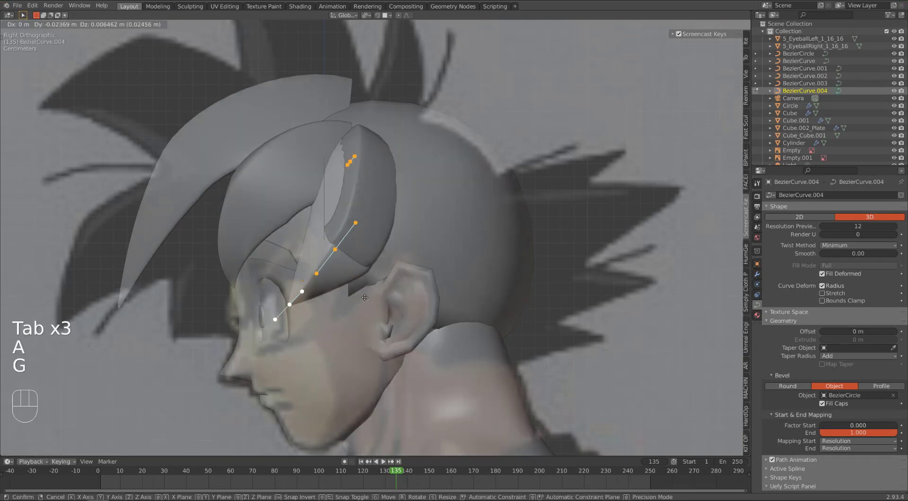
{"action": "left_click", "coordinate": [346, 304]}
Move the duplicated strand just in front of the ear and scale it smaller than the temple strand
{"action": "key", "text": "Tab"}
{"action": "key", "text": "g"}
{"action": "left_click", "coordinate": [380, 280]}
{"action": "key", "text": "Tab"}
{"action": "key", "text": "s"}
{"action": "right_click", "coordinate": [398, 333]}
{"action": "key", "text": "Tab"}
{"action": "key", "text": "s"}
{"action": "left_click", "coordinate": [397, 335]}
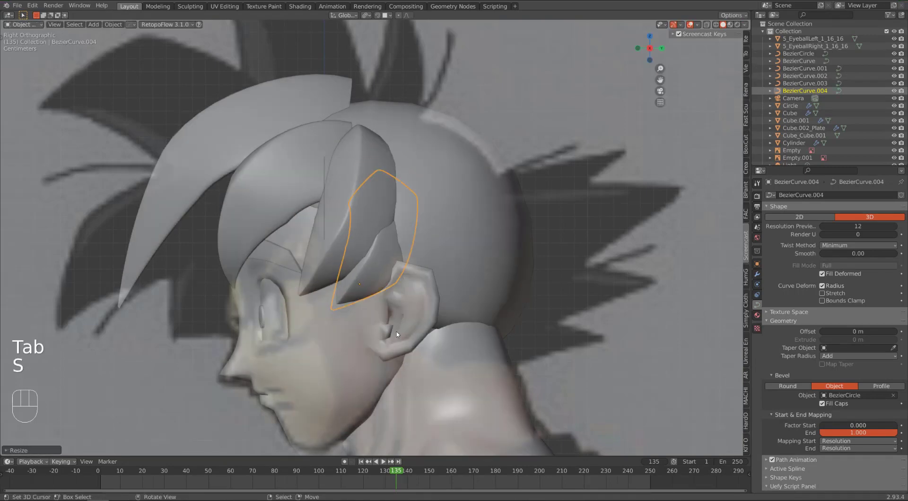
{"action": "key", "text": "g"}
Move the ear strand's middle control point outward so the strand emerges from the head
{"action": "key", "text": "Tab"}
{"action": "mouse_move", "coordinate": [355, 303]}
{"action": "middle_mouse_down"}
{"action": "mouse_move", "coordinate": [454, 322]}
{"action": "mouse_move", "coordinate": [345, 293]}
{"action": "middle_mouse_up"}
{"action": "key", "text": "g"}
{"action": "key", "text": "g"}
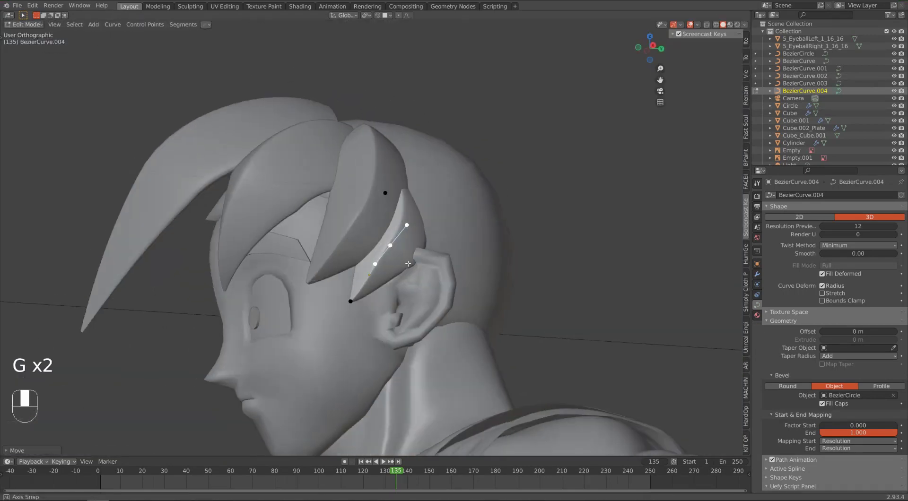
{"action": "key", "text": "g"}
Move the ear strand's root point up and back on the scalp, and tilt it
{"action": "right_click", "coordinate": [383, 181]}
{"action": "middle_click_drag", "start_coordinate": [383, 181], "coordinate": [326, 213]}
{"action": "key", "text": "g"}
{"action": "left_click", "coordinate": [418, 177]}
{"action": "key", "text": "ctrl+r"}
{"action": "key", "text": "ctrl+t"}
{"action": "left_click", "coordinate": [474, 217]}
Tilt the ear strand's middle control point and reposition it above the ear
{"action": "middle_click_drag", "start_coordinate": [454, 218], "coordinate": [516, 213]}
{"action": "right_click", "coordinate": [411, 259]}
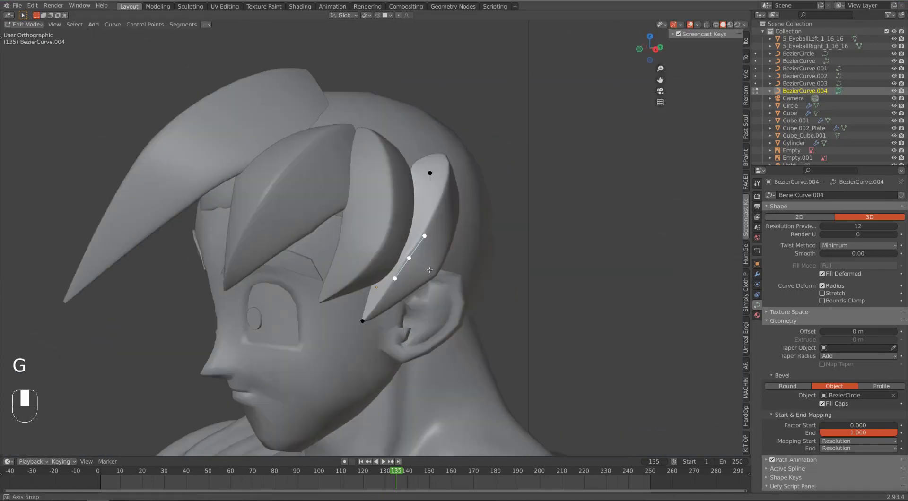
{"action": "key", "text": "ctrl+t"}
{"action": "key", "text": "g"}
{"action": "left_click", "coordinate": [467, 284]}
Move the ear strand's tip in front of the ear and rotate it
{"action": "key", "text": "g"}
{"action": "middle_click_drag", "start_coordinate": [466, 285], "coordinate": [425, 308]}
{"action": "key", "text": "r"}
{"action": "key", "text": "g"}
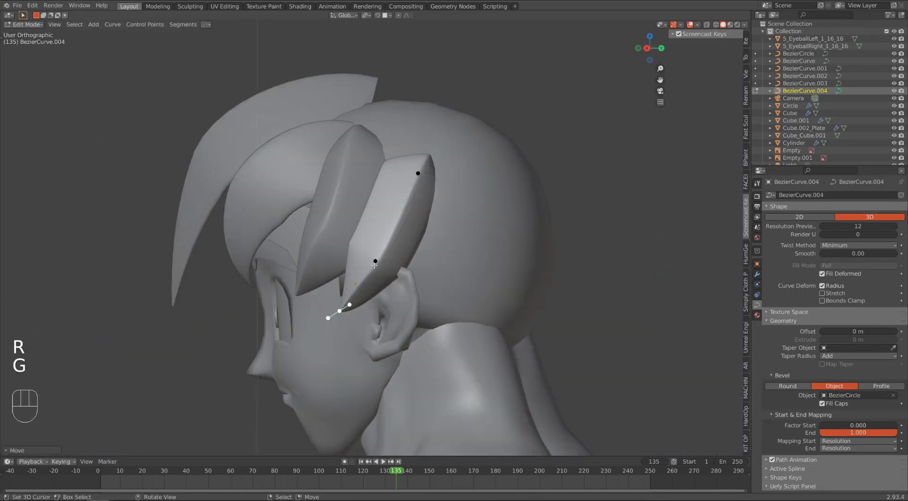
Refine the position of the ear strand's middle point so it curves around the side of the head
{"action": "key", "text": "g"}
{"action": "middle_click_drag", "start_coordinate": [378, 288], "coordinate": [437, 280]}
{"action": "key", "text": "q"}
{"action": "key", "text": "g"}
{"action": "left_click", "coordinate": [417, 291]}
{"action": "key", "text": "KP_1"}
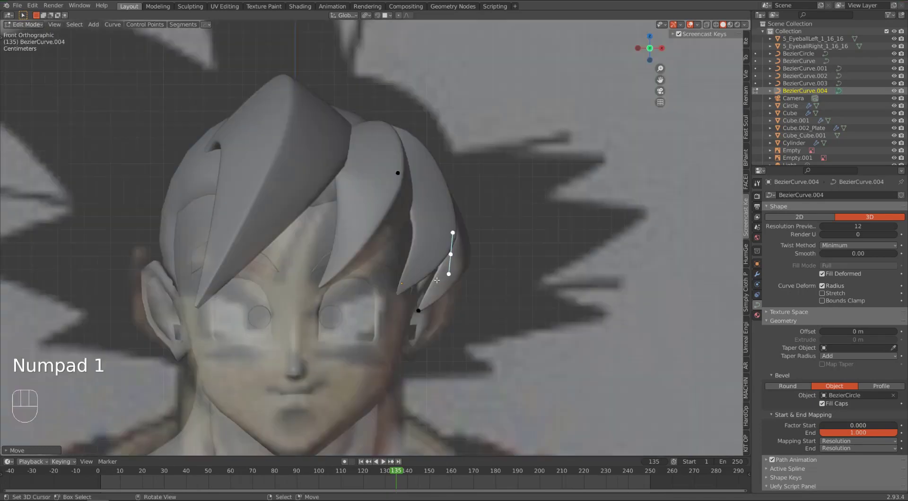
Duplicate the large front bang toward the opposite side of the head and rotate the copy
{"action": "key", "text": "Tab"}
{"action": "right_click", "coordinate": [304, 205]}
{"action": "middle_click_drag", "start_coordinate": [315, 206], "coordinate": [386, 202], "text": "shift"}
{"action": "key", "text": "shift+d"}
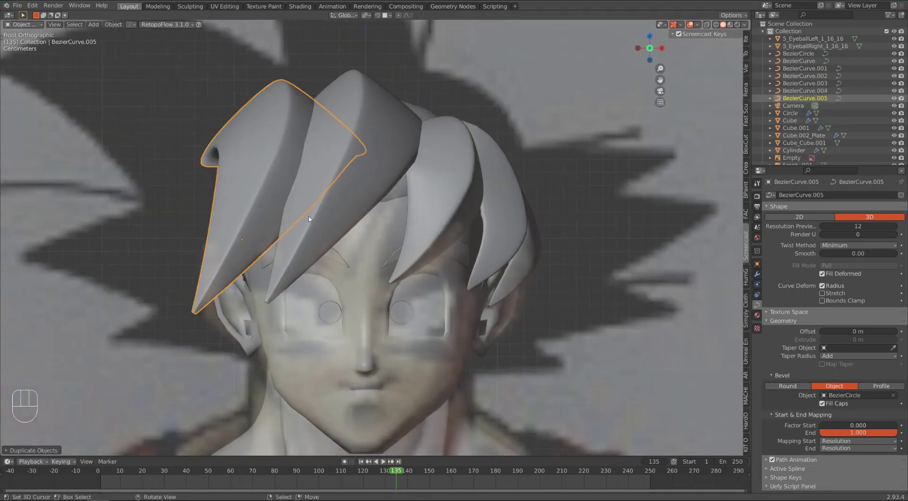
{"action": "middle_click_drag", "start_coordinate": [310, 219], "coordinate": [375, 219]}
{"action": "key", "text": "r"}
{"action": "left_click", "coordinate": [371, 243]}
Move the duplicated bang beside the uncovered side of the head and scale it
{"action": "key", "text": "g"}
{"action": "left_click", "coordinate": [442, 284]}
{"action": "key", "text": "s"}
{"action": "left_click", "coordinate": [416, 284]}
{"action": "key", "text": "KP_1"}
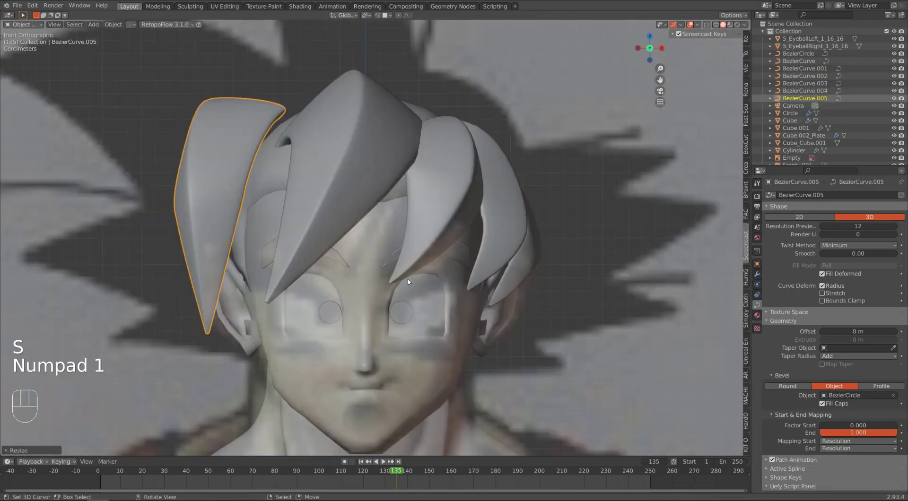
Reposition the whole duplicated bang, and move its root point inward beside the large front bang
{"action": "middle_click_drag", "start_coordinate": [352, 268], "coordinate": [331, 305]}
{"action": "key", "text": "g"}
{"action": "key", "text": "KP_1"}
{"action": "key", "text": "Tab"}
{"action": "key", "text": "g"}
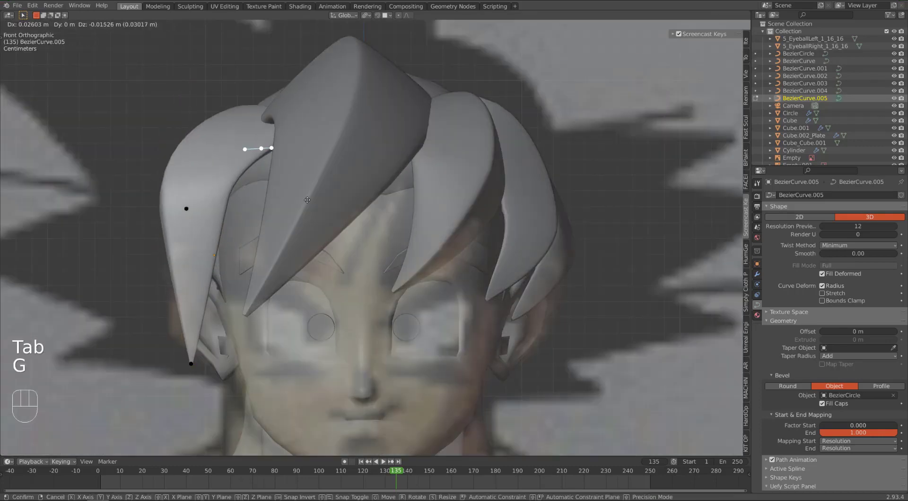
Move the duplicated bang's middle point inward against the head and rotate it in the front view
{"action": "right_click", "coordinate": [190, 211]}
{"action": "key", "text": "g"}
{"action": "left_click", "coordinate": [221, 206]}
{"action": "key", "text": "r"}
{"action": "key", "text": "Tab"}
{"action": "key", "text": "Tab"}
Move the duplicated bang's tip inward in front of the ear, and rotate and scale its handles
{"action": "right_click", "coordinate": [191, 364]}
{"action": "key", "text": "g"}
{"action": "key", "text": "r"}
{"action": "key", "text": "g"}
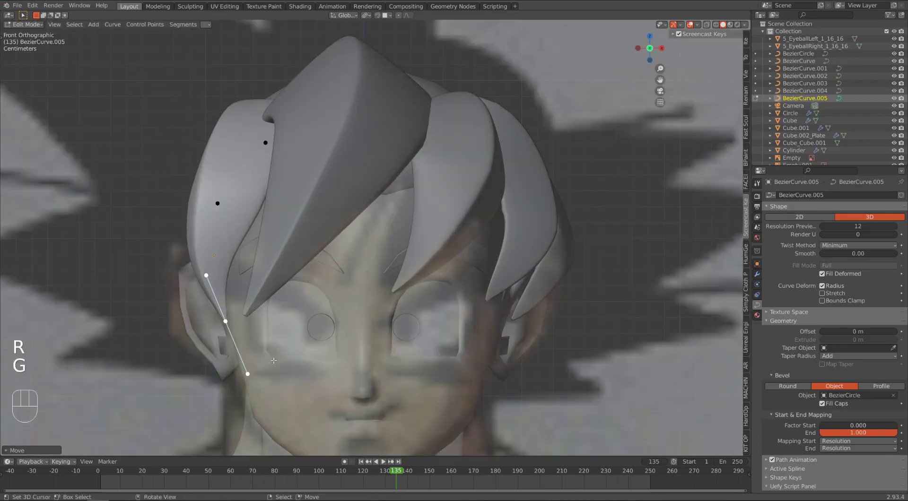
{"action": "key", "text": "s"}
{"action": "left_click", "coordinate": [241, 347]}
Scale the handles of the duplicated bang's middle point and shift the point slightly in the front view
{"action": "right_click", "coordinate": [223, 209]}
{"action": "key", "text": "s"}
{"action": "key", "text": "g"}
{"action": "left_click", "coordinate": [216, 204]}
Move the duplicated bang's tip from an angled view, and adjust the curve's radius and rotation
{"action": "right_click", "coordinate": [227, 324]}
{"action": "middle_click_drag", "start_coordinate": [229, 322], "coordinate": [302, 374]}
{"action": "key", "text": "g"}
{"action": "left_click", "coordinate": [329, 243]}
{"action": "key", "text": "alt+s"}
{"action": "key", "text": "r"}
Move the duplicated bang's root point on the scalp from above and rotate it
{"action": "middle_click_drag", "start_coordinate": [321, 255], "coordinate": [373, 265]}
{"action": "key", "text": "g"}
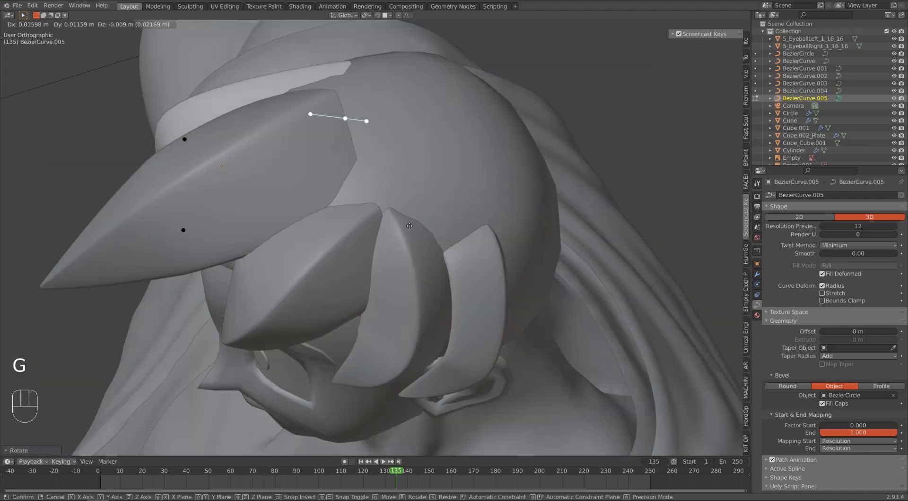
{"action": "key", "text": "r"}
{"action": "key", "text": "Tab"}
{"action": "key", "text": "Tab"}
Tilt the middle point of the duplicated bang in front of the ear and shift the point slightly
{"action": "middle_click_drag", "start_coordinate": [330, 232], "coordinate": [386, 287]}
{"action": "key", "text": "ctrl+t"}
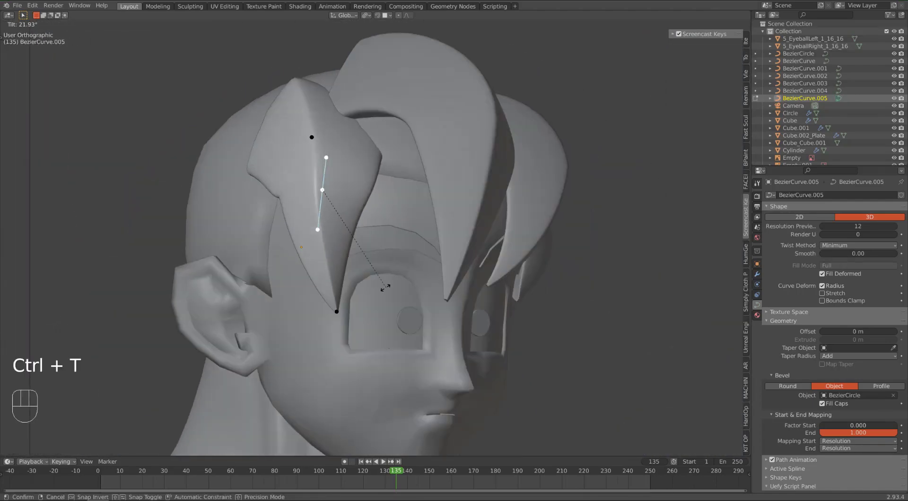
{"action": "left_click", "coordinate": [448, 250]}
{"action": "key", "text": "g"}
{"action": "left_click", "coordinate": [441, 239]}
{"action": "right_click", "coordinate": [322, 190]}
{"action": "key", "text": "g"}
{"action": "key", "text": "KP_1"}
Move the large central bang's control point near the scalp from an angled view
{"action": "middle_click_drag", "start_coordinate": [331, 90], "coordinate": [437, 137]}
{"action": "key", "text": "Tab"}
{"action": "right_click", "coordinate": [467, 111]}
{"action": "key", "text": "Tab"}
{"action": "key", "text": "g"}
{"action": "middle_click_drag", "start_coordinate": [416, 166], "coordinate": [468, 128]}
{"action": "key", "text": "g"}
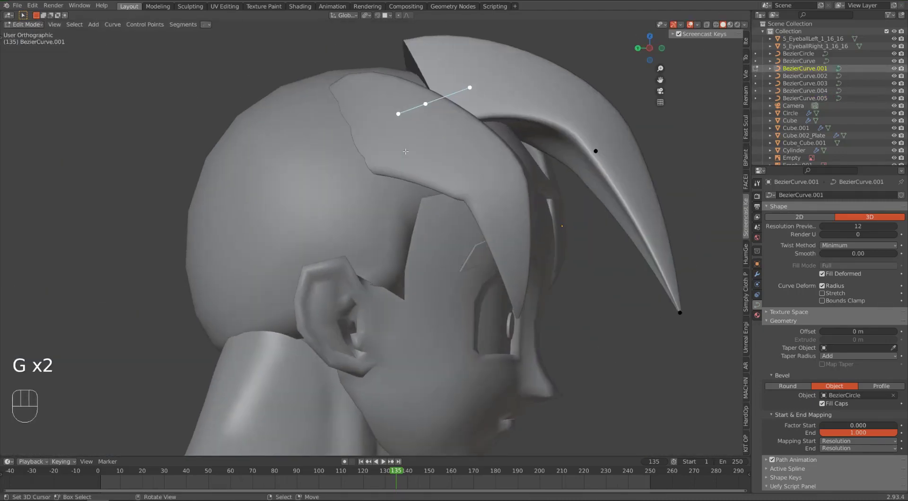
{"action": "key", "text": "e"}
Move and rotate the side bang's middle point in the front view, and adjust the curve's radius
{"action": "middle_click_drag", "start_coordinate": [347, 191], "coordinate": [363, 214]}
{"action": "scroll", "coordinate": [354, 190], "scroll_direction": "down", "scroll_amount": 2}
{"action": "key", "text": "Tab"}
{"action": "right_click", "coordinate": [395, 192]}
{"action": "key", "text": "KP_1"}
{"action": "key", "text": "KP_1"}
{"action": "middle_click_drag", "start_coordinate": [303, 264], "coordinate": [349, 217], "text": "shift"}
{"action": "key", "text": "Tab"}
{"action": "key", "text": "g"}
{"action": "key", "text": "r"}
{"action": "right_click", "coordinate": [265, 155]}
{"action": "key", "text": "g"}
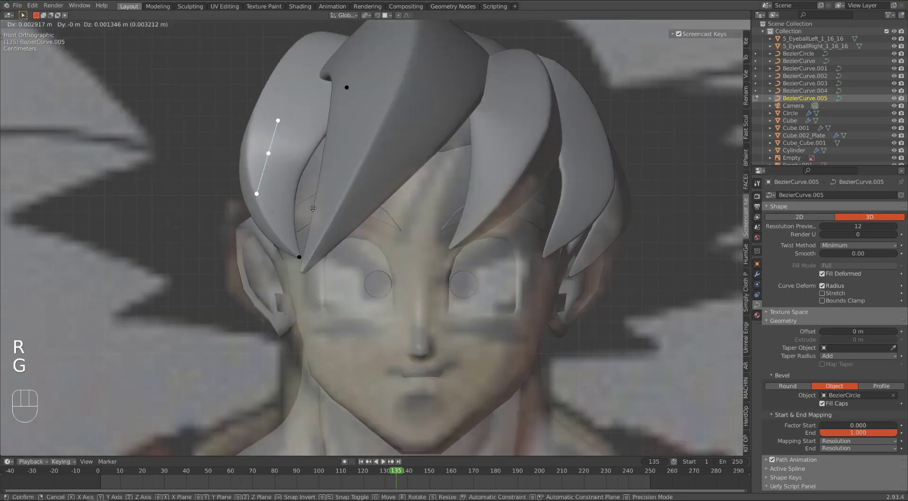
{"action": "key", "text": "alt+s"}
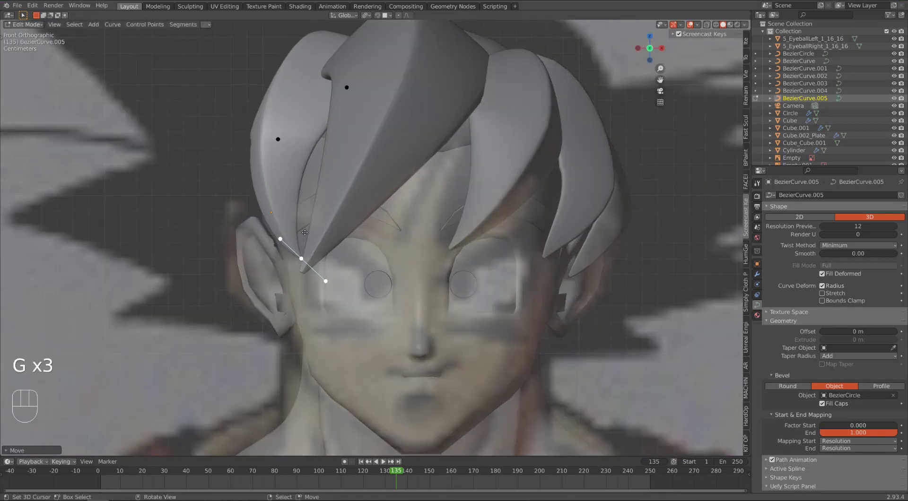
Rotate and move the side bang's selected control point to refine its shape, and finish editing the curve
{"action": "scroll", "coordinate": [354, 213], "scroll_direction": "down", "scroll_amount": 3}
{"action": "right_click", "coordinate": [379, 203]}
{"action": "middle_click_drag", "start_coordinate": [304, 232], "coordinate": [280, 226]}
{"action": "key", "text": "r"}
{"action": "key", "text": "g"}
{"action": "key", "text": "Tab"}
Duplicate the two outer side strands and place the copies on the opposite side of the head
{"action": "key", "text": "ctrl+KP_3"}
{"action": "right_click", "coordinate": [464, 208]}
{"action": "right_click", "coordinate": [502, 222], "text": "shift"}
{"action": "key", "text": "KP_1"}
{"action": "key", "text": "shift+d"}
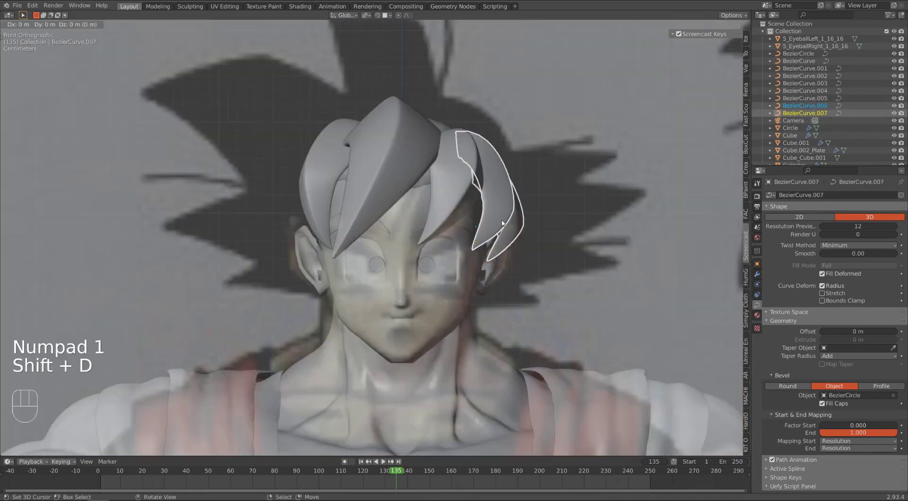
{"action": "left_click", "coordinate": [296, 211]}
Set the pivot to Median Point and mirror both duplicated strands by scaling their points by -1 along X
{"action": "key", "text": "Tab"}
{"action": "type", "text": "asx-1"}
{"action": "key", "text": "Escape"}
{"action": "key", "text": "period"}
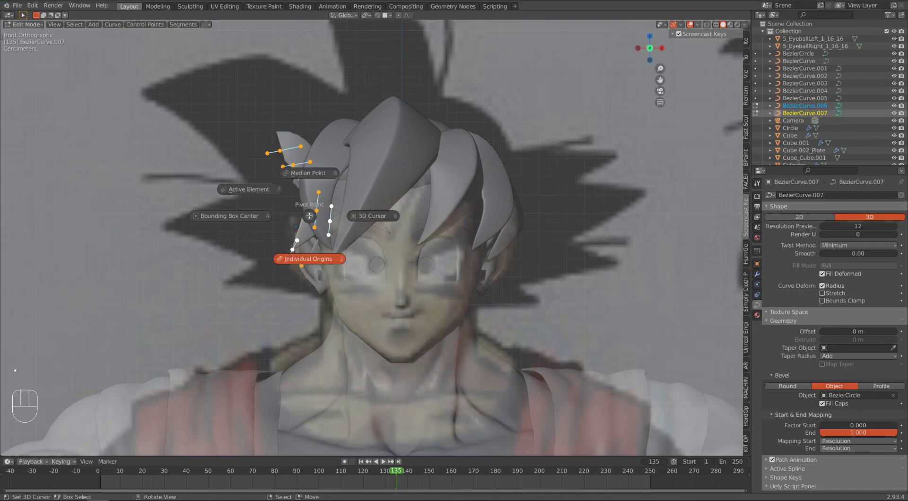
{"action": "left_click", "coordinate": [309, 174]}
{"action": "type", "text": "sx-1"}
{"action": "key", "text": "Return"}
{"action": "key", "text": "Tab"}
{"action": "key", "text": "Tab"}
{"action": "key", "text": "a"}
{"action": "key", "text": "Tab"}
{"action": "key", "text": "KP_1"}
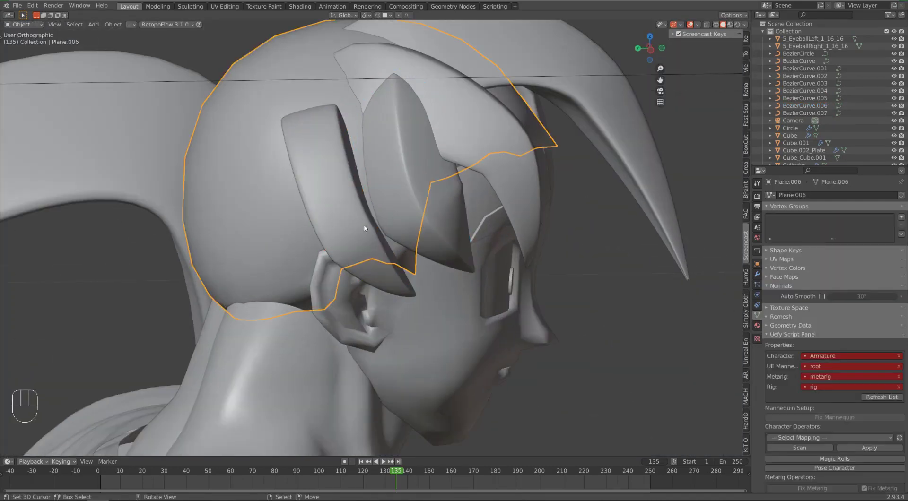
Tilt the points of the rear mirrored strand above the ear so it follows the scalp
{"action": "right_click", "coordinate": [364, 228]}
{"action": "key", "text": "Tab"}
{"action": "key", "text": "ctrl+t"}
{"action": "left_click", "coordinate": [362, 246]}
{"action": "middle_click_drag", "start_coordinate": [362, 246], "coordinate": [393, 312]}
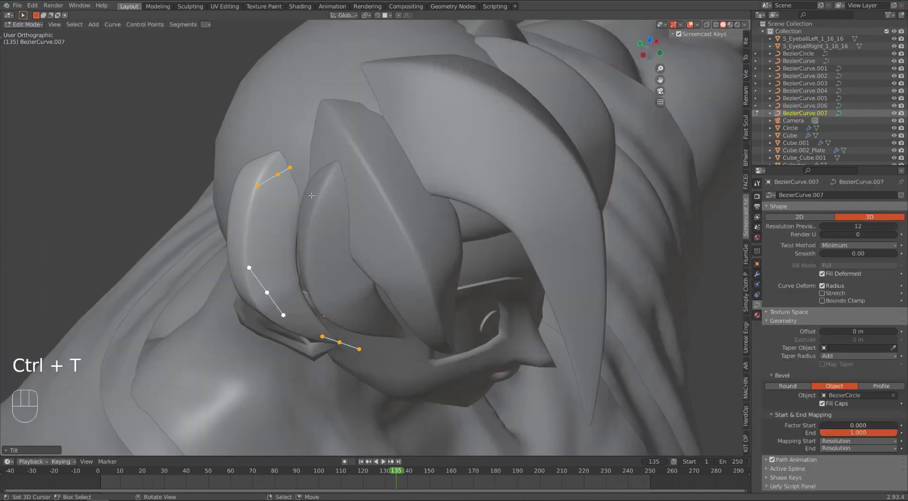
Move the rear mirrored strand's root and middle points closer to the head
{"action": "right_click", "coordinate": [288, 124]}
{"action": "key", "text": "g"}
{"action": "left_click", "coordinate": [298, 128]}
{"action": "key", "text": "g"}
{"action": "middle_click_drag", "start_coordinate": [349, 235], "coordinate": [327, 255]}
{"action": "left_click", "coordinate": [284, 222]}
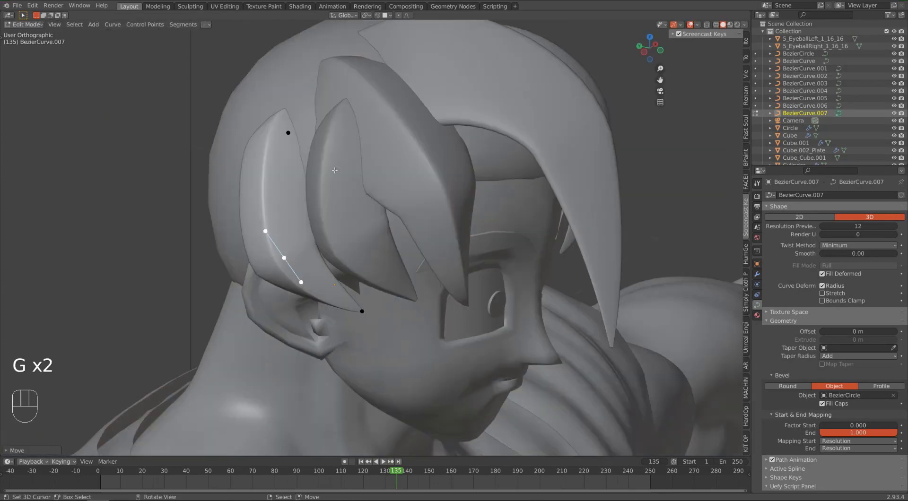
Edit the front mirrored strand and move it into place beside the temple
{"action": "key", "text": "Tab"}
{"action": "right_click", "coordinate": [369, 208]}
{"action": "key", "text": "Tab"}
{"action": "key", "text": "g"}
{"action": "left_click", "coordinate": [336, 152]}
{"action": "middle_click_drag", "start_coordinate": [336, 152], "coordinate": [279, 158]}
Tilt the front mirrored strand's middle point and shift it to fit against the neighbouring bang
{"action": "right_click", "coordinate": [332, 144]}
{"action": "key", "text": "ctrl+t"}
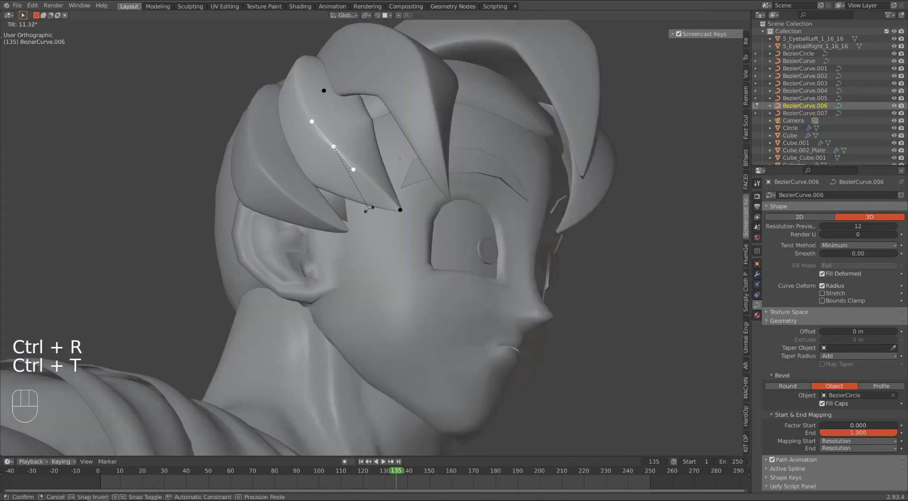
{"action": "left_click", "coordinate": [368, 210]}
{"action": "middle_click_drag", "start_coordinate": [368, 210], "coordinate": [326, 210]}
{"action": "key", "text": "g"}
{"action": "left_click", "coordinate": [350, 197]}
{"action": "key", "text": "Tab"}
{"action": "key", "text": "KP_1"}
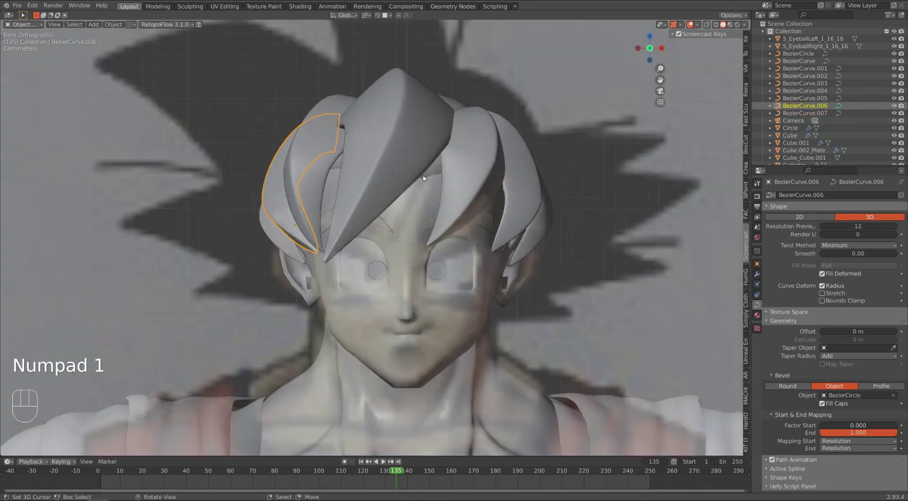
Move the large central bang's tip forward along the Y axis to match the side-view reference
{"action": "middle_click_drag", "start_coordinate": [421, 187], "coordinate": [404, 200]}
{"action": "key", "text": "KP_3"}
{"action": "scroll", "coordinate": [459, 203], "scroll_direction": "up", "scroll_amount": 3}
{"action": "key", "text": "Tab"}
{"action": "key", "text": "Tab"}
{"action": "right_click", "coordinate": [228, 151]}
{"action": "key", "text": "Tab"}
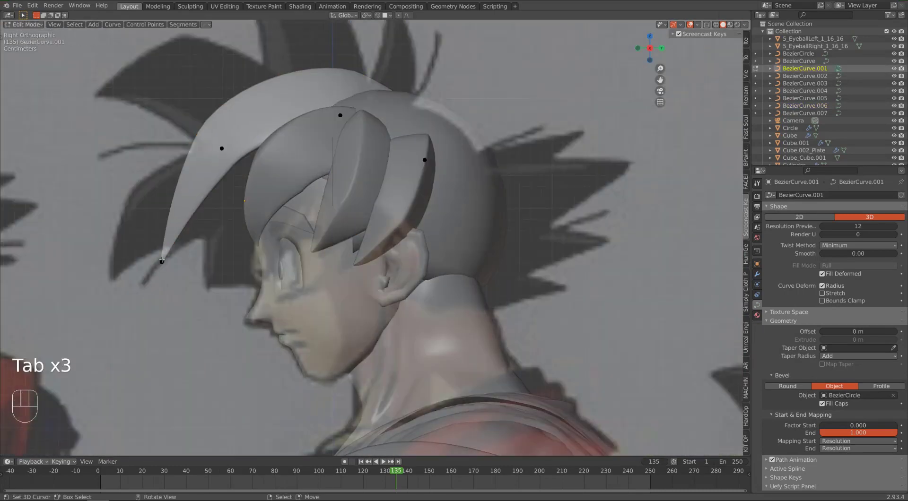
{"action": "right_click", "coordinate": [161, 261]}
{"action": "key", "text": "g"}
{"action": "key", "text": "y"}
{"action": "left_click", "coordinate": [123, 261]}
Try to move the large central bang's middle point in the side view, and undo the move
{"action": "right_click", "coordinate": [210, 174]}
{"action": "key", "text": "g"}
{"action": "left_click", "coordinate": [242, 180]}
{"action": "key", "text": "ctrl+z"}
{"action": "key", "text": "ctrl+z"}
Move and rotate the large central bang's middle point in the side view, and adjust the curve's radius there
{"action": "key", "text": "g"}
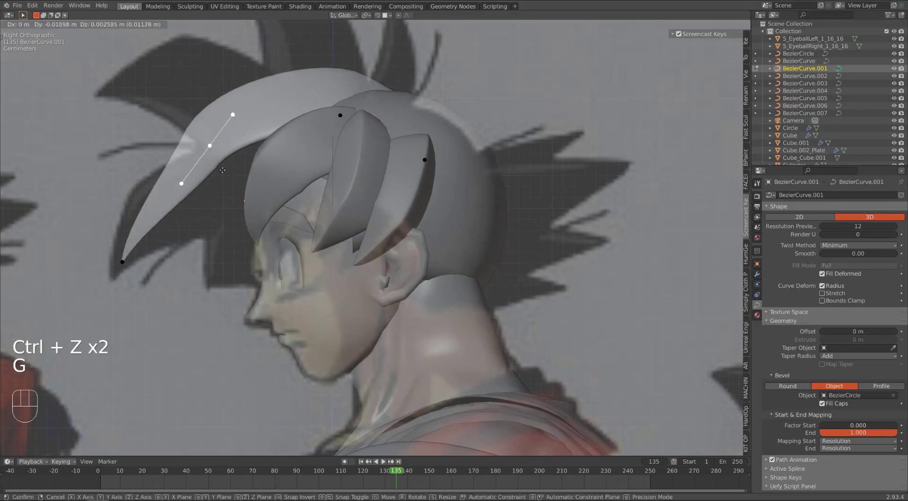
{"action": "left_click", "coordinate": [232, 179]}
{"action": "key", "text": "r"}
{"action": "left_click", "coordinate": [224, 184]}
{"action": "key", "text": "alt+s"}
{"action": "left_click", "coordinate": [213, 149]}
{"action": "key", "text": "KP_1"}
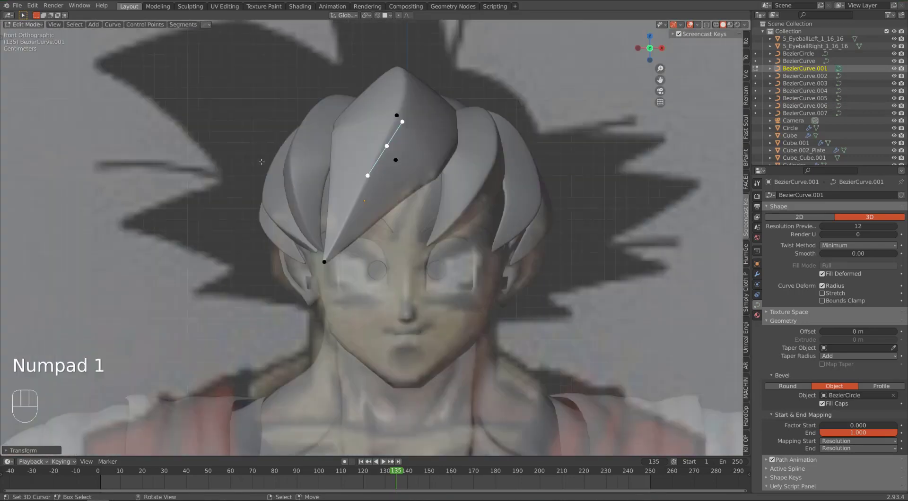
{"action": "key", "text": "KP_3"}
{"action": "middle_click_drag", "start_coordinate": [265, 163], "coordinate": [293, 169]}
{"action": "key", "text": "KP_1"}
{"action": "key", "text": "Tab"}
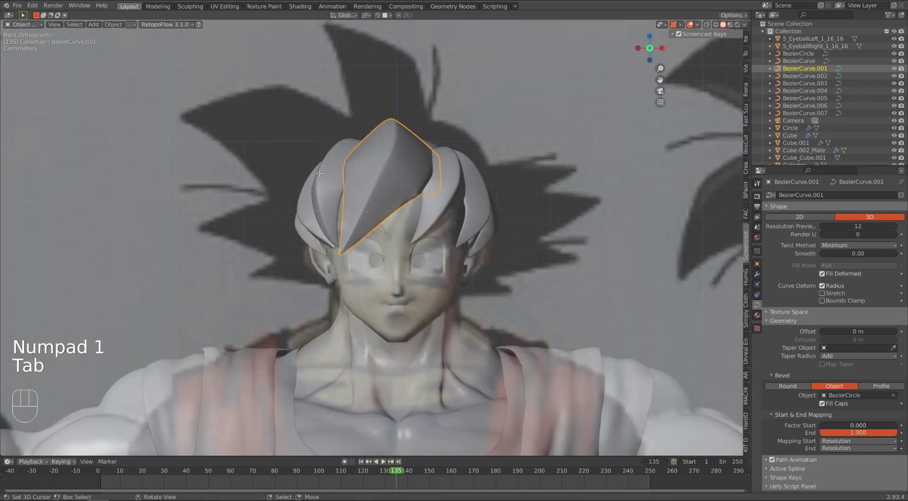
Duplicate the large central bang, scale the copy down, and position it below the original in the side view
{"action": "scroll", "coordinate": [402, 143], "scroll_direction": "up", "scroll_amount": 3}
{"action": "right_click", "coordinate": [402, 142]}
{"action": "right_click", "coordinate": [402, 143]}
{"action": "key", "text": "KP_3"}
{"action": "key", "text": "shift+d"}
{"action": "right_click", "coordinate": [409, 152]}
{"action": "key", "text": "s"}
{"action": "left_click", "coordinate": [371, 172]}
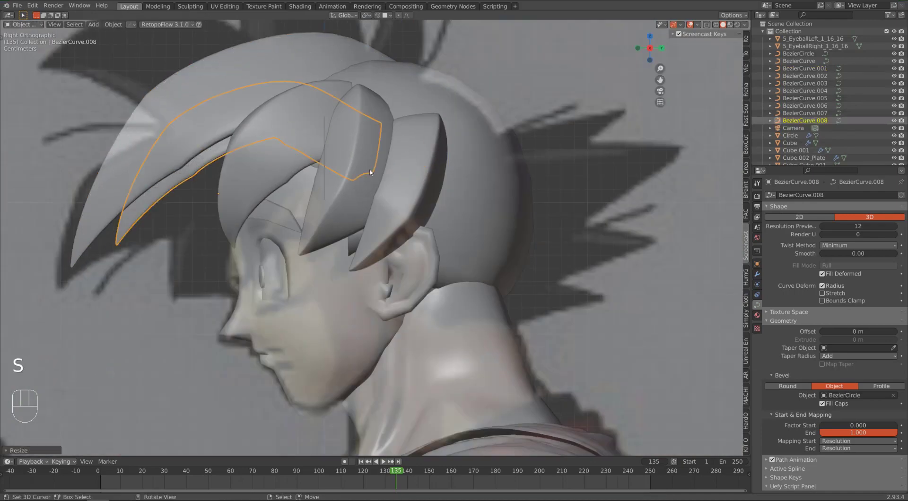
{"action": "scroll", "coordinate": [268, 203], "scroll_direction": "up", "scroll_amount": 1}
{"action": "key", "text": "g"}
{"action": "left_click", "coordinate": [301, 188]}
Move the smaller duplicated bang's tip down toward the face and rotate its handles
{"action": "key", "text": "Tab"}
{"action": "key", "text": "g"}
{"action": "left_click", "coordinate": [169, 274]}
{"action": "key", "text": "r"}
{"action": "left_click", "coordinate": [211, 258]}
{"action": "key", "text": "g"}
{"action": "left_click", "coordinate": [230, 277]}
Reposition the smaller bang's middle point to curve the strand, and adjust its tip in the side view
{"action": "right_click", "coordinate": [211, 141]}
{"action": "key", "text": "g"}
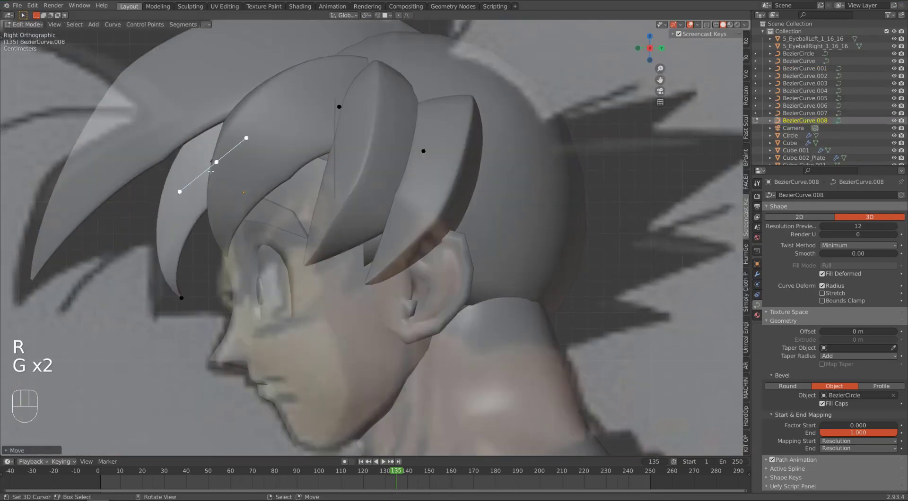
{"action": "right_click", "coordinate": [203, 309]}
{"action": "key", "text": "g"}
{"action": "left_click", "coordinate": [201, 305]}
Tilt the smaller bang's control points above the forehead from a low front angle
{"action": "scroll", "coordinate": [208, 298], "scroll_direction": "down", "scroll_amount": 3}
{"action": "middle_click_drag", "start_coordinate": [213, 284], "coordinate": [321, 260]}
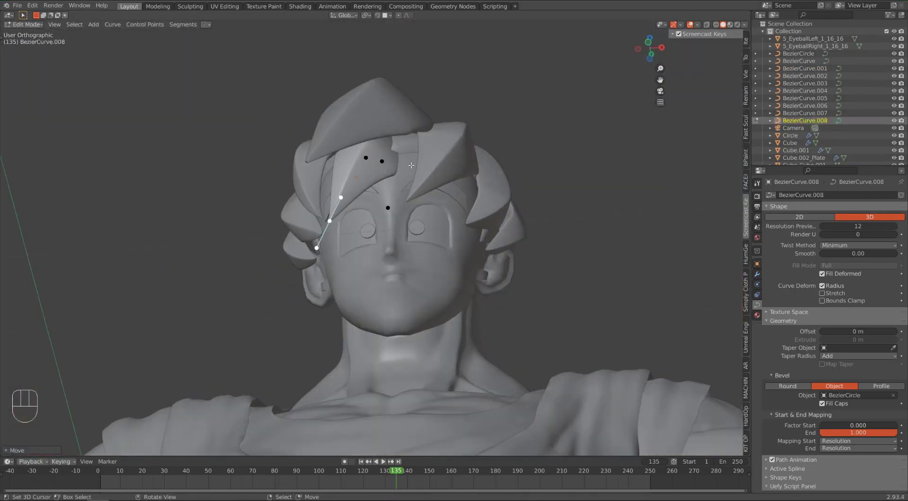
{"action": "right_click", "coordinate": [364, 157]}
{"action": "key", "text": "ctrl+t"}
{"action": "key", "text": "ctrl+t"}
{"action": "left_click", "coordinate": [368, 205]}
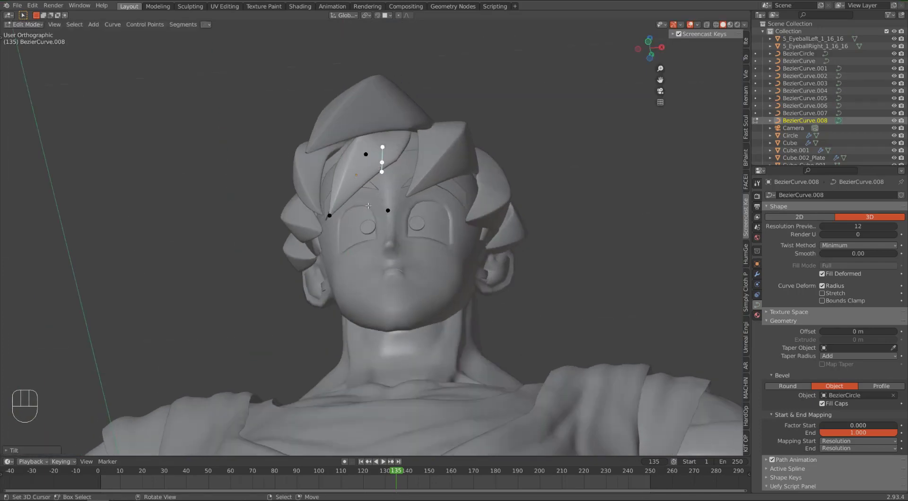
Clear the selection, leave curve editing, and inspect the hair from the front and side
{"action": "key", "text": "KP_1"}
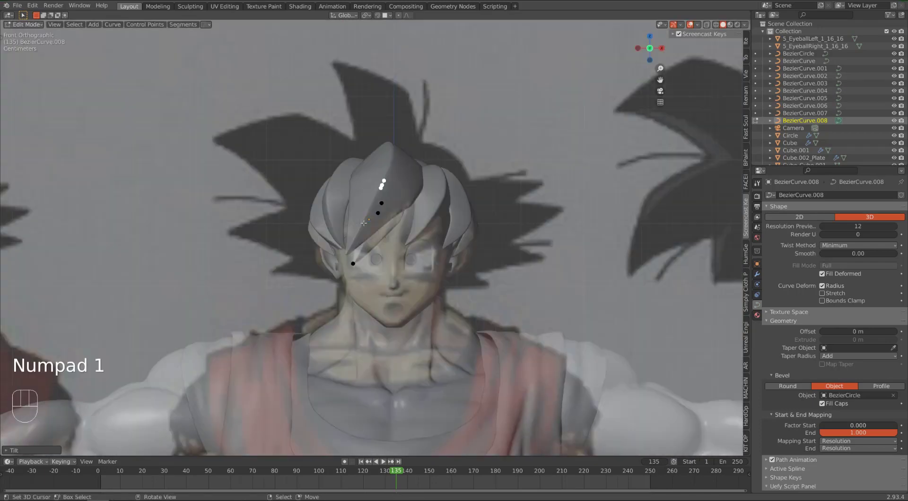
{"action": "key", "text": "a"}
{"action": "key", "text": "a"}
{"action": "key", "text": "Tab"}
{"action": "key", "text": "a"}
{"action": "key", "text": "a"}
{"action": "middle_click_drag", "start_coordinate": [453, 241], "coordinate": [432, 246]}
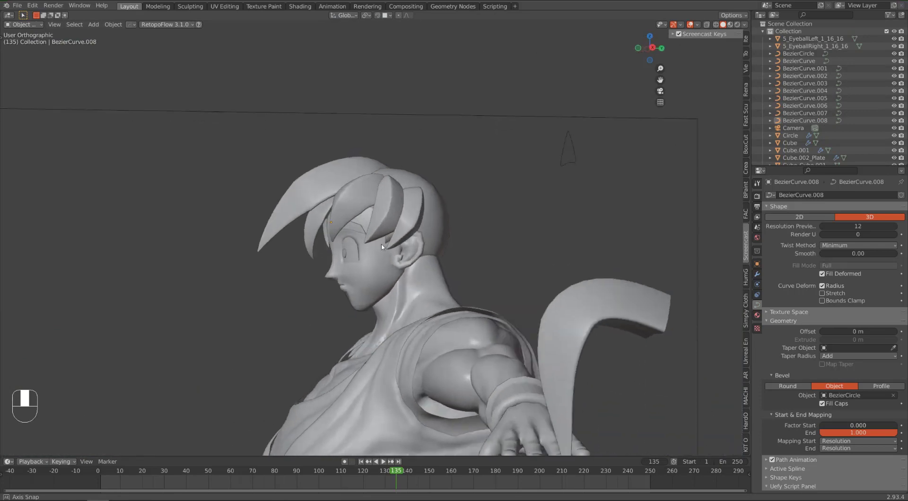
Add a cube mesh and scale its geometry down in Edit Mode to about a quarter of its size
{"action": "key", "text": "KP_1"}
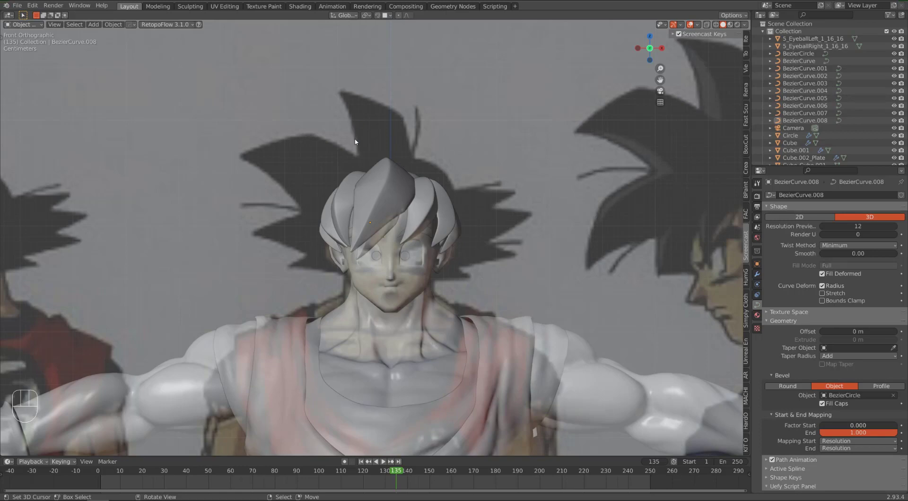
{"action": "scroll", "coordinate": [375, 132], "scroll_direction": "down", "scroll_amount": 2}
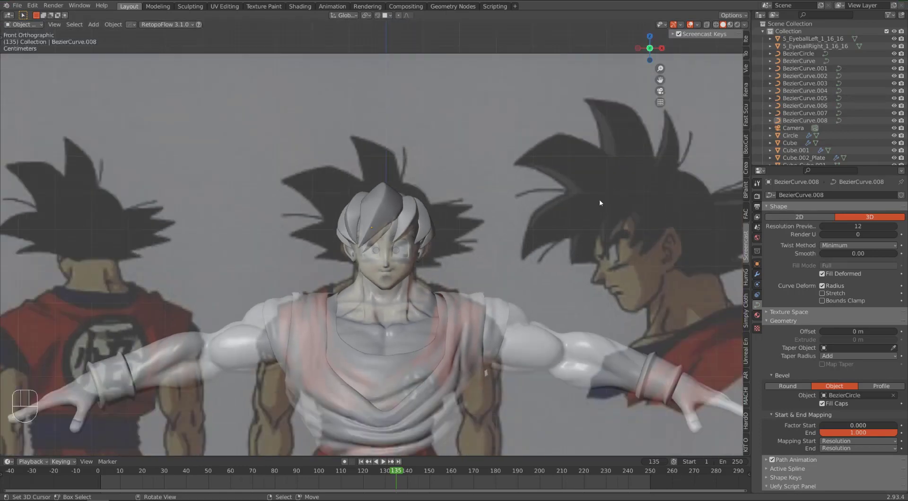
{"action": "scroll", "coordinate": [600, 203], "scroll_direction": "down", "scroll_amount": 1}
{"action": "scroll", "coordinate": [473, 237], "scroll_direction": "up", "scroll_amount": 1}
{"action": "scroll", "coordinate": [403, 297], "scroll_direction": "down", "scroll_amount": 5}
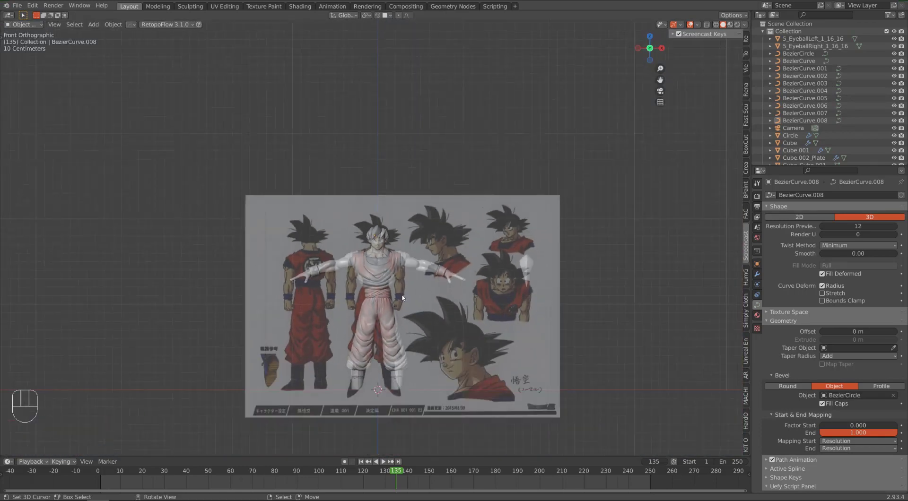
{"action": "key", "text": "shift+a"}
{"action": "mouse_move", "coordinate": [369, 339]}
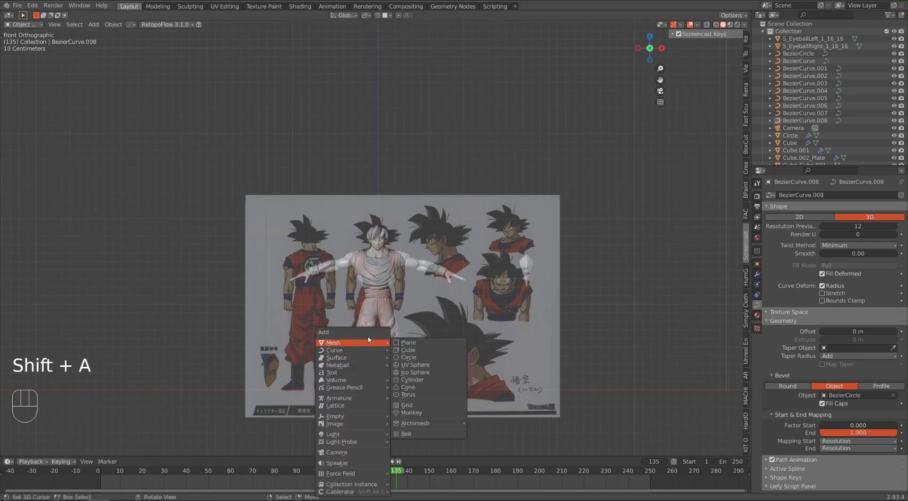
{"action": "left_click", "coordinate": [409, 350]}
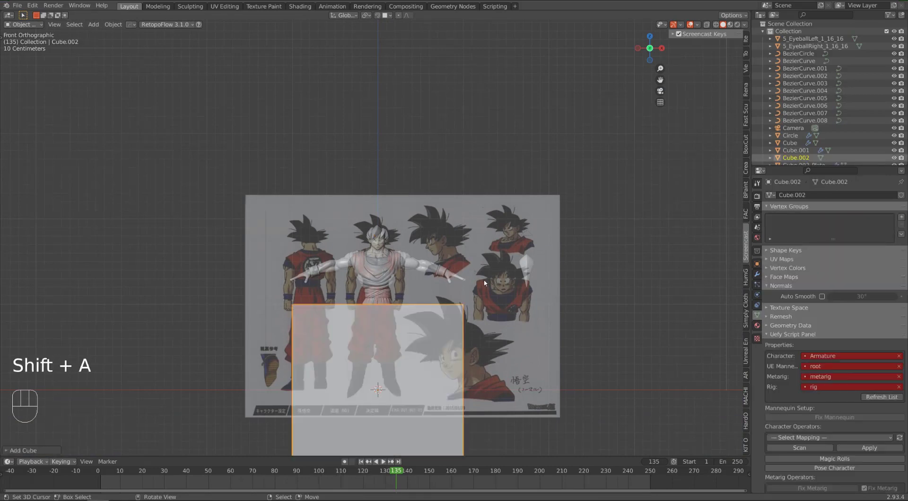
{"action": "key", "text": "Tab"}
{"action": "key", "text": "s"}
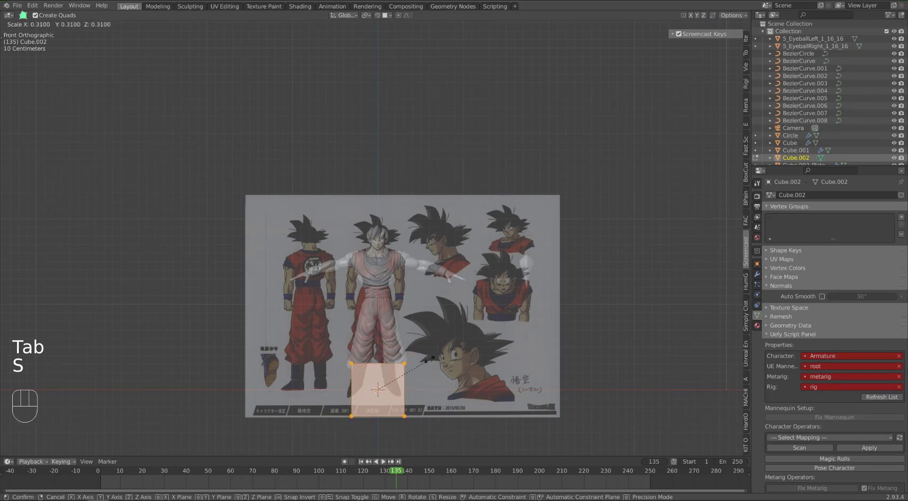
{"action": "left_click", "coordinate": [406, 392]}
Move the cube object up along the Z axis by about 1.88 m so it sits over the character's head
{"action": "key", "text": "Tab"}
{"action": "key", "text": "g"}
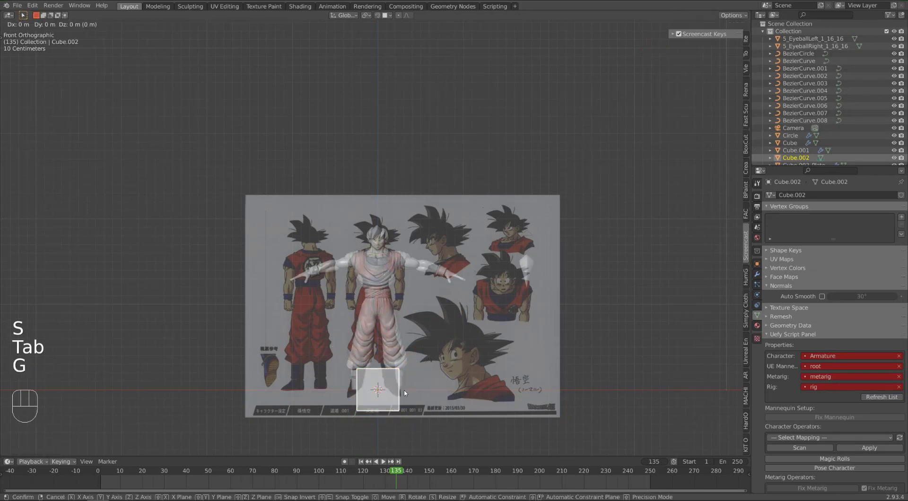
{"action": "key", "text": "z"}
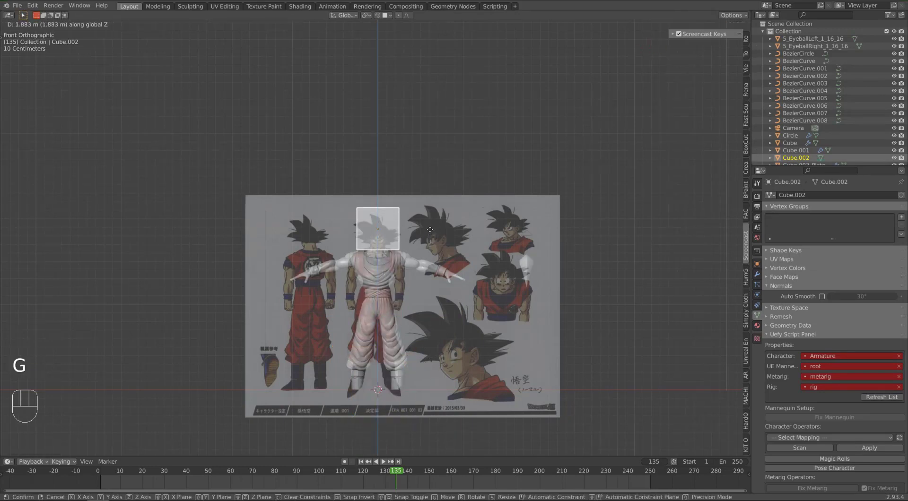
{"action": "left_click", "coordinate": [430, 230]}
{"action": "scroll", "coordinate": [439, 297], "scroll_direction": "up", "scroll_amount": 10}
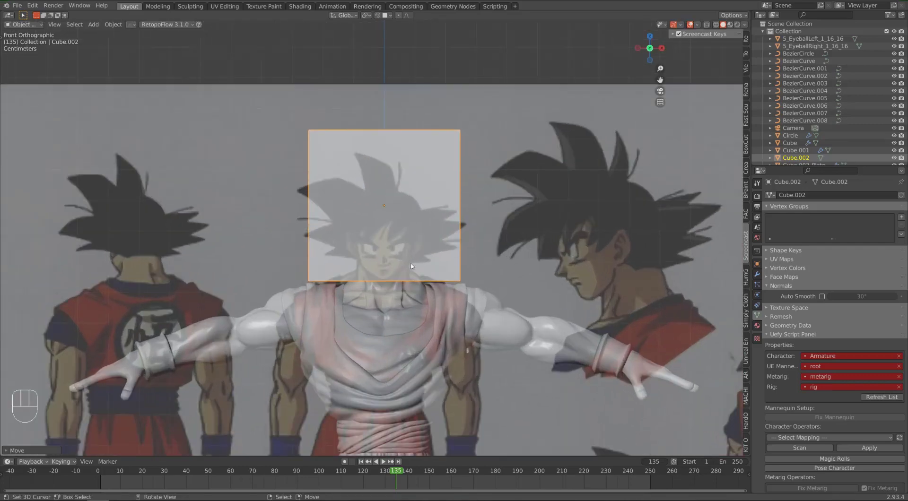
Shrink the cube's mesh and place it on top of the head at the base of the upper hair spike
{"action": "key", "text": "Tab"}
{"action": "key", "text": "s"}
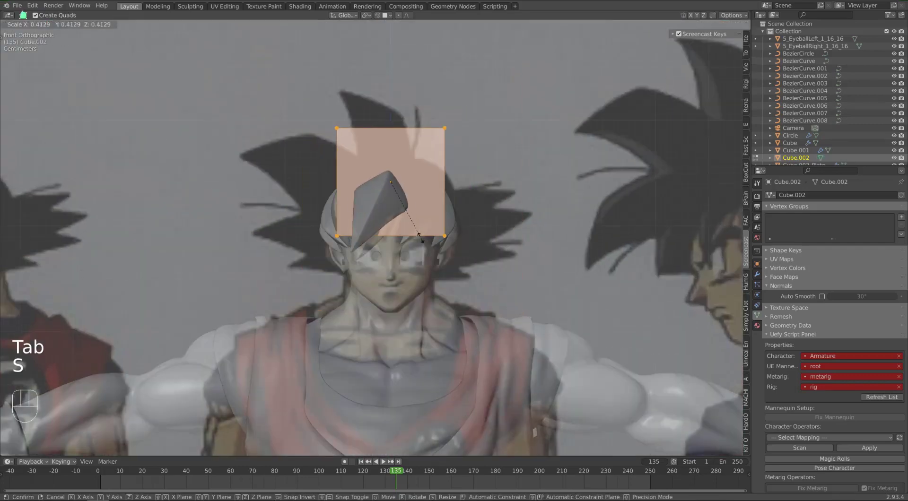
{"action": "left_click", "coordinate": [401, 208]}
{"action": "key", "text": "g"}
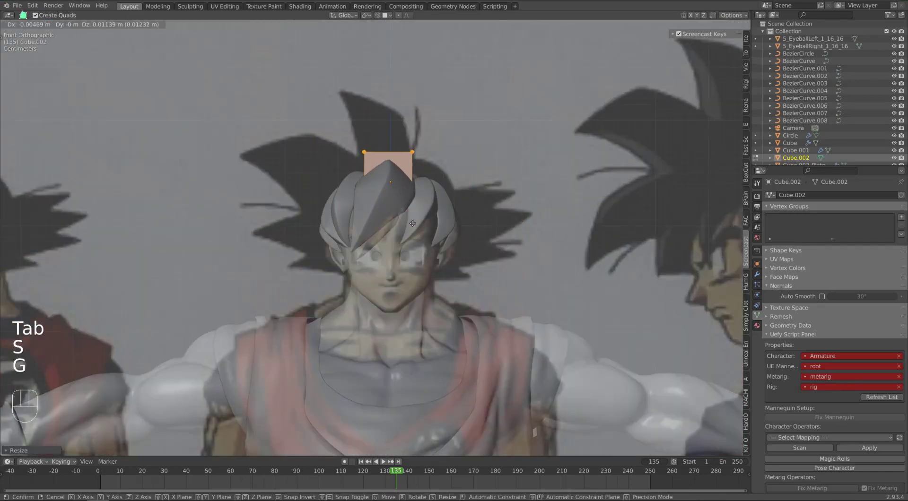
{"action": "left_click", "coordinate": [411, 211]}
Rotate the cube's mesh 45° about the global Z axis
{"action": "key", "text": "KP_3"}
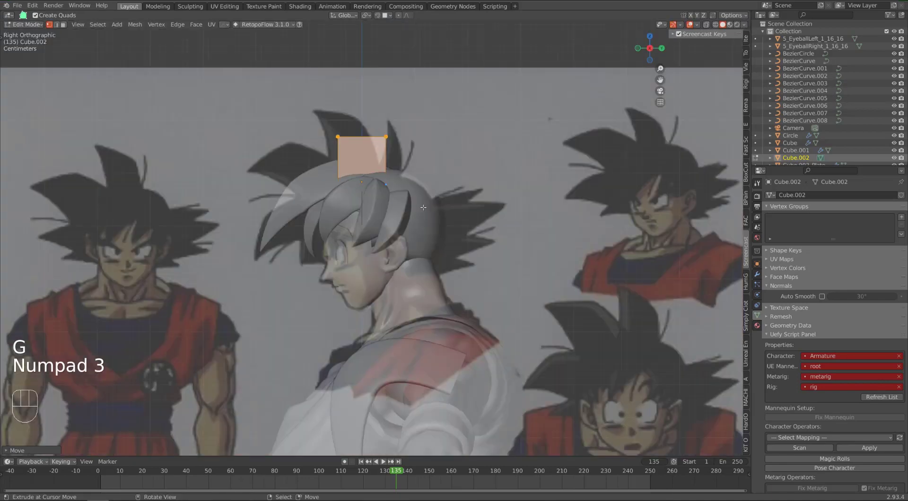
{"action": "key", "text": "r"}
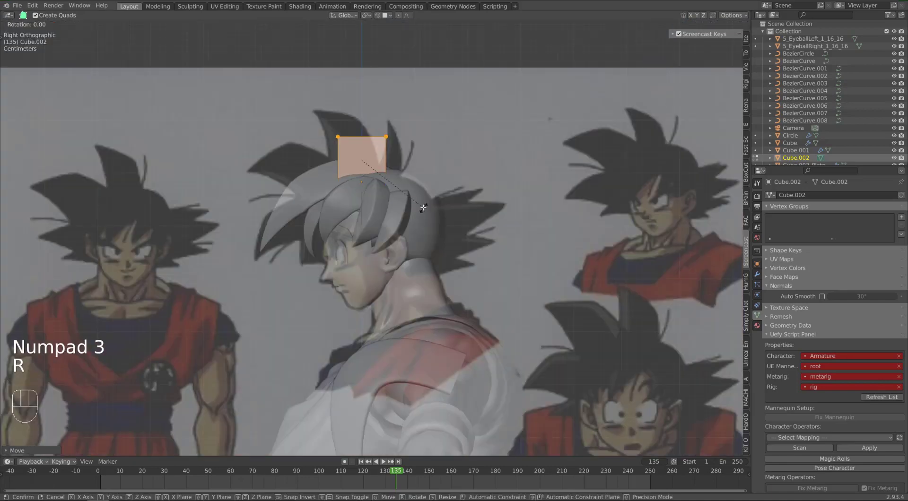
{"action": "type", "text": "z"}
{"action": "type", "text": "45"}
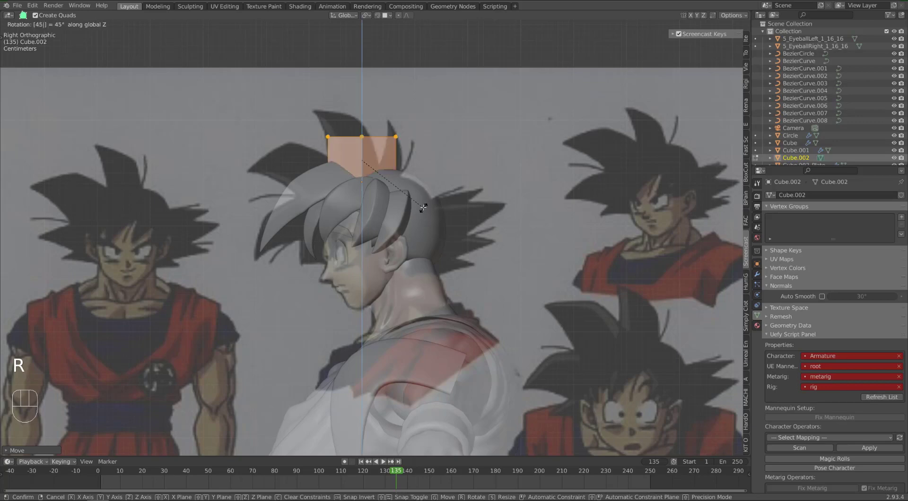
{"action": "key", "text": "Return"}
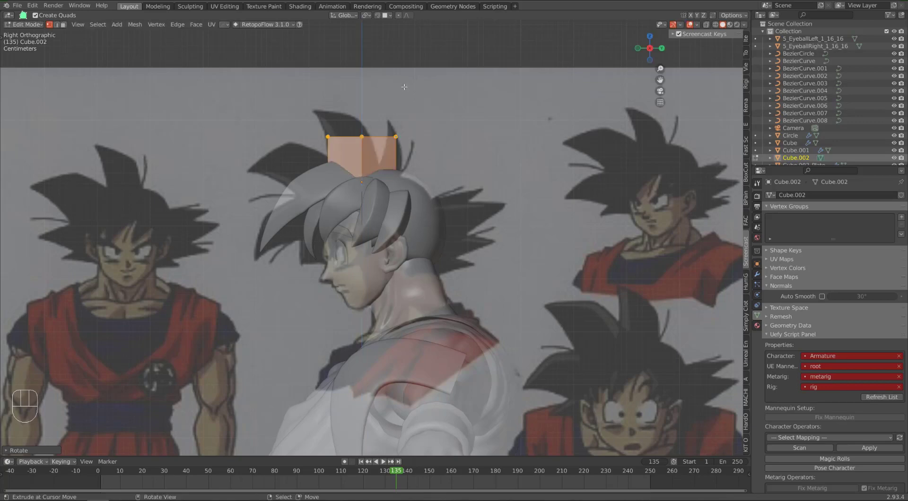
Scale the rotated cube down in front view to match the width of the reference's upper hair spike
{"action": "middle_click_drag", "start_coordinate": [405, 87], "coordinate": [395, 145]}
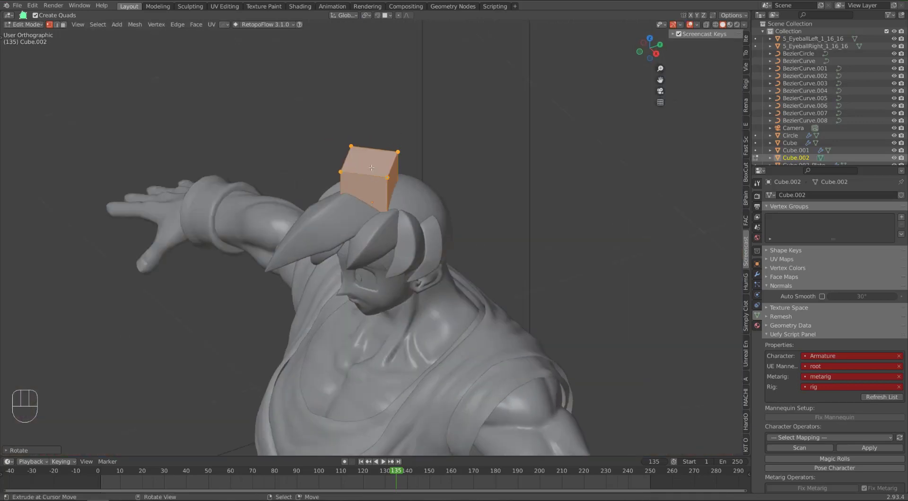
{"action": "key", "text": "KP_1"}
{"action": "scroll", "coordinate": [385, 199], "scroll_direction": "up", "scroll_amount": 3}
{"action": "middle_click_drag", "start_coordinate": [471, 202], "coordinate": [454, 237], "text": "shift"}
{"action": "key", "text": "s"}
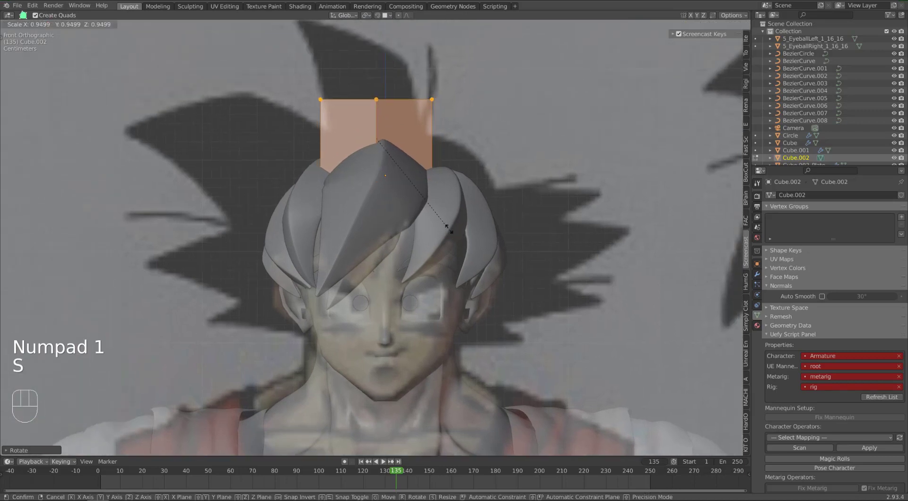
{"action": "left_click", "coordinate": [438, 208]}
{"action": "middle_click_drag", "start_coordinate": [414, 180], "coordinate": [409, 207], "text": "shift"}
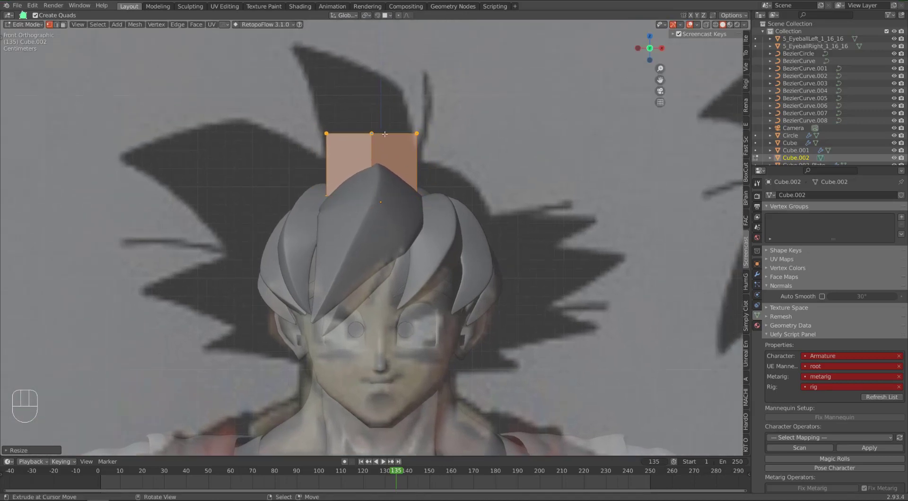
Select the cube's top face and raise it in front view along the reference hair spike
{"action": "key", "text": "3"}
{"action": "middle_click_drag", "start_coordinate": [384, 131], "coordinate": [378, 136]}
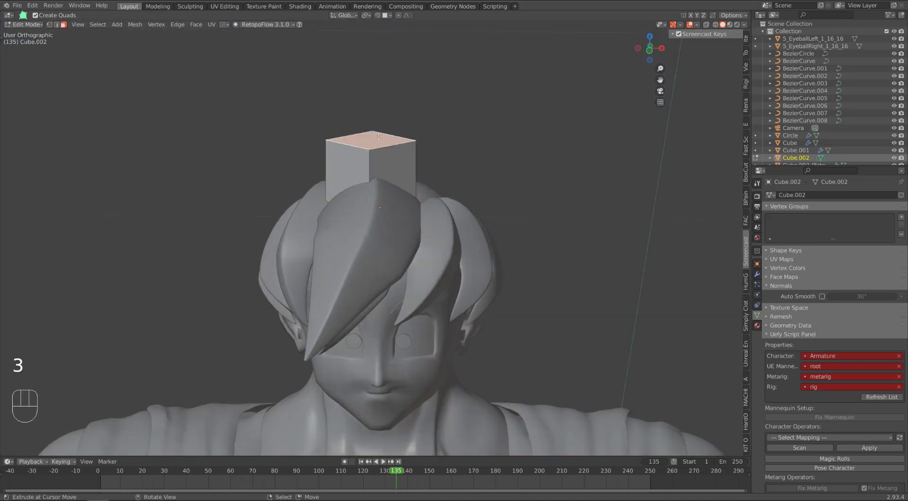
{"action": "key", "text": "KP_1"}
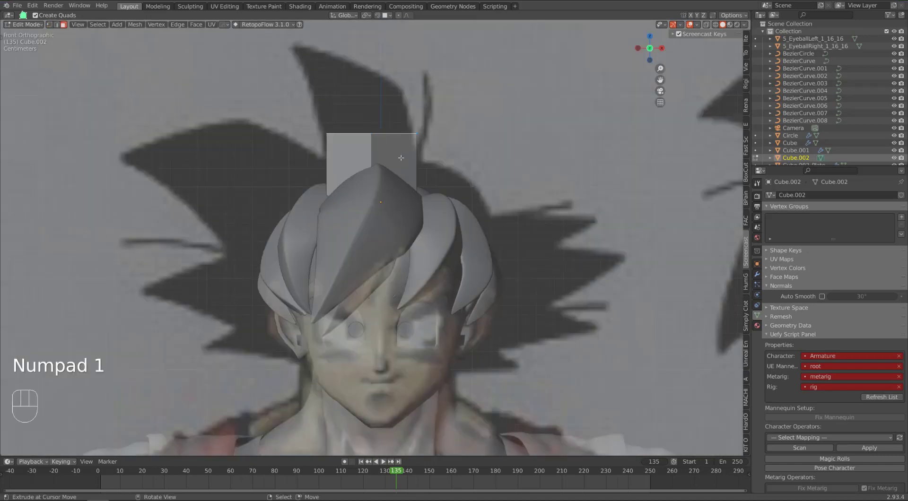
{"action": "key", "text": "g"}
{"action": "left_click", "coordinate": [399, 161]}
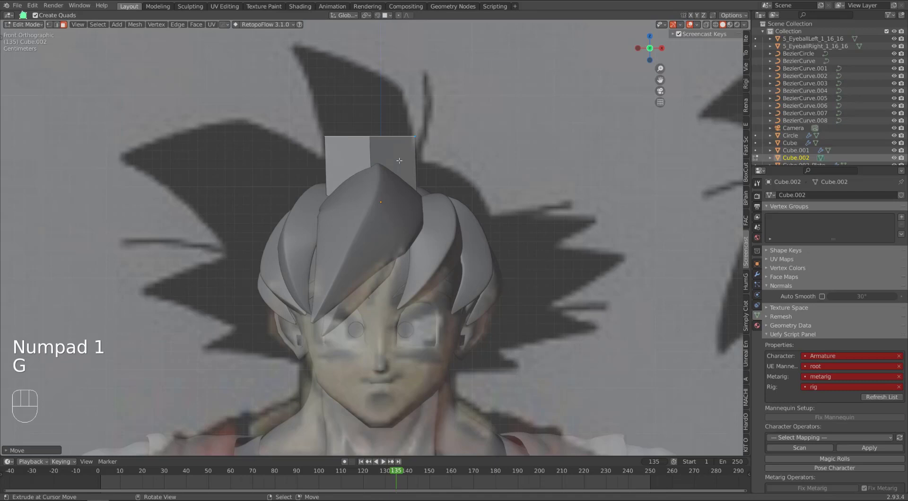
{"action": "key", "text": "g"}
{"action": "left_click", "coordinate": [397, 131]}
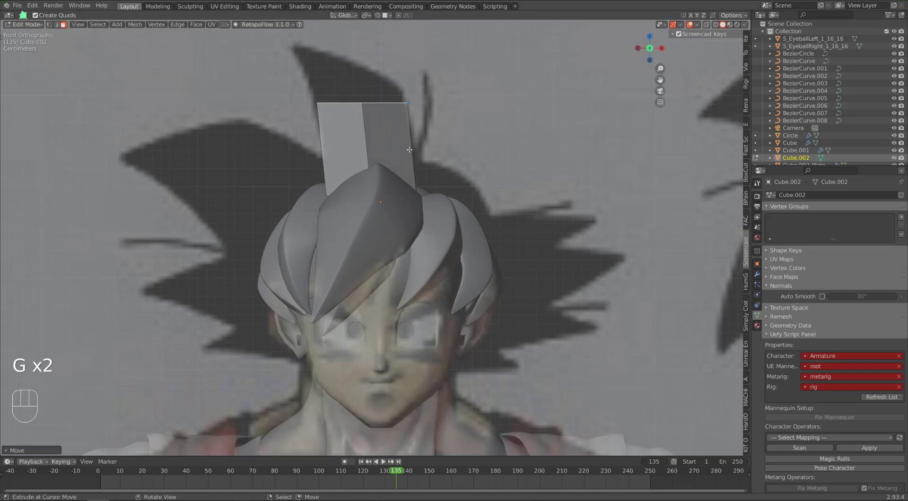
Tilt the top face, scale it down slightly and reposition it to follow the spike's outline
{"action": "key", "text": "r"}
{"action": "left_click", "coordinate": [419, 133]}
{"action": "key", "text": "s"}
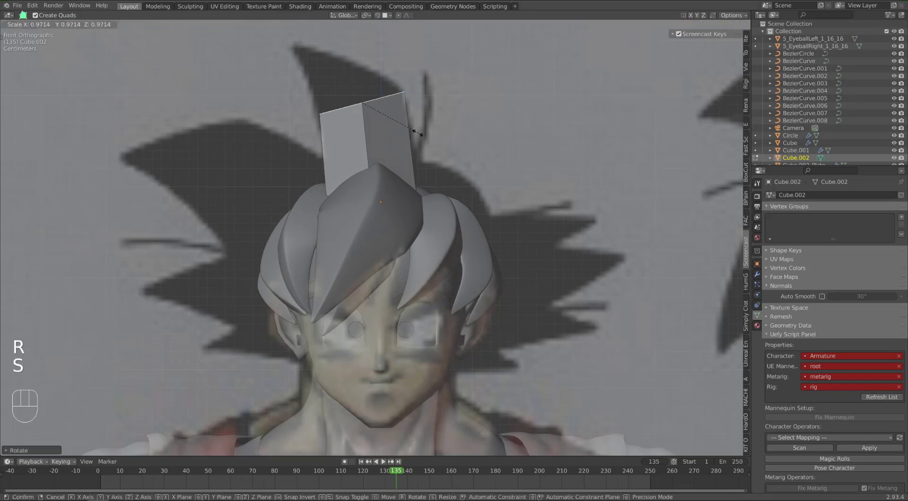
{"action": "left_click", "coordinate": [421, 133]}
{"action": "key", "text": "g"}
{"action": "left_click", "coordinate": [421, 134]}
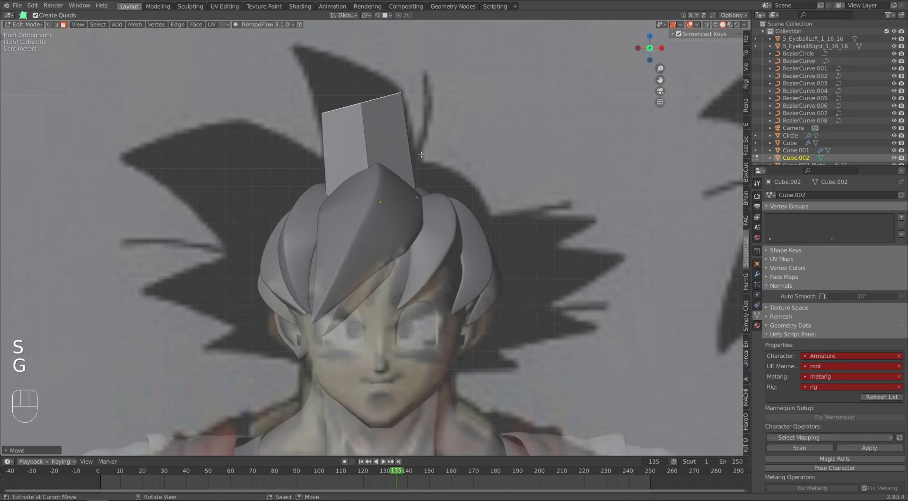
Extrude the top face towards the spike's tip, then move, rotate and shrink it almost to a point
{"action": "key", "text": "e"}
{"action": "left_click", "coordinate": [427, 128]}
{"action": "key", "text": "g"}
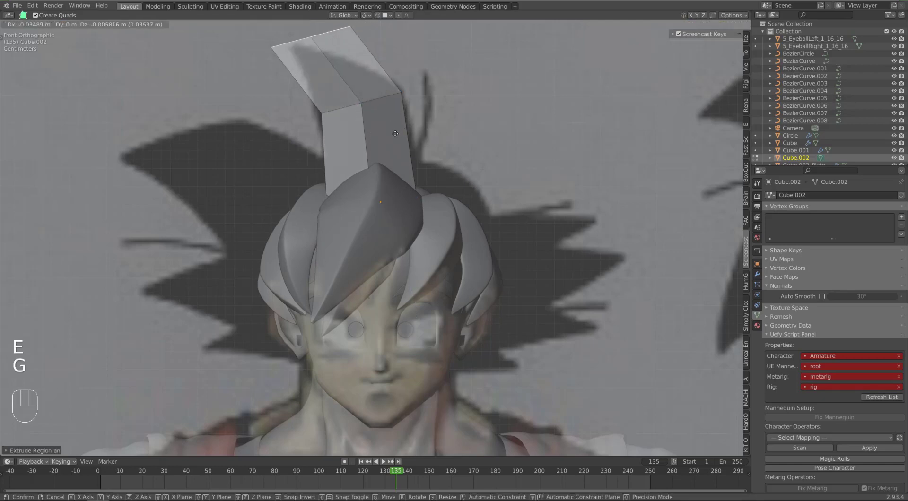
{"action": "left_click", "coordinate": [381, 141]}
{"action": "key", "text": "r"}
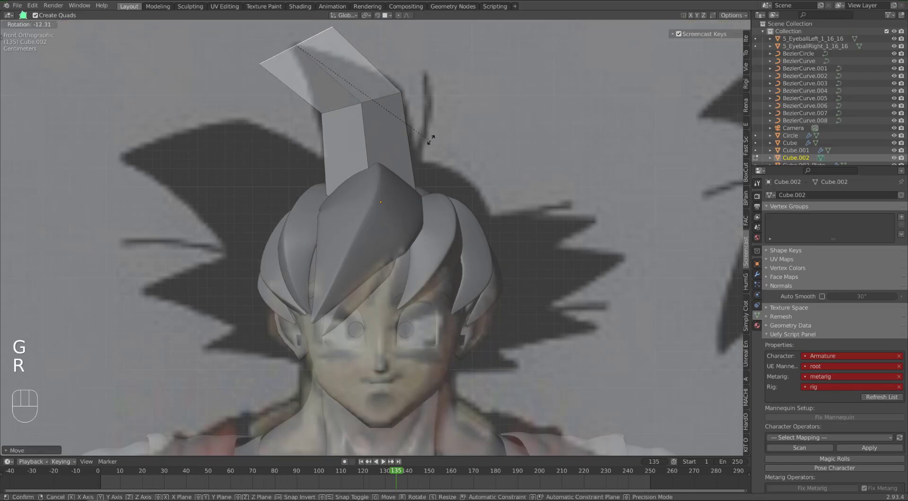
{"action": "left_click", "coordinate": [430, 88]}
{"action": "key", "text": "s"}
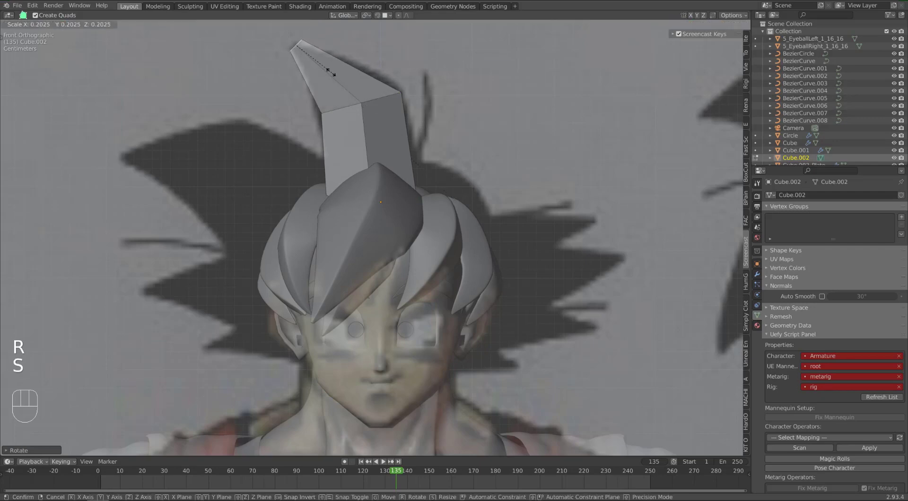
{"action": "left_click", "coordinate": [303, 48]}
Move the pointed end face slightly to line up with the tip of the reference hair spike
{"action": "scroll", "coordinate": [366, 194], "scroll_direction": "up", "scroll_amount": 3}
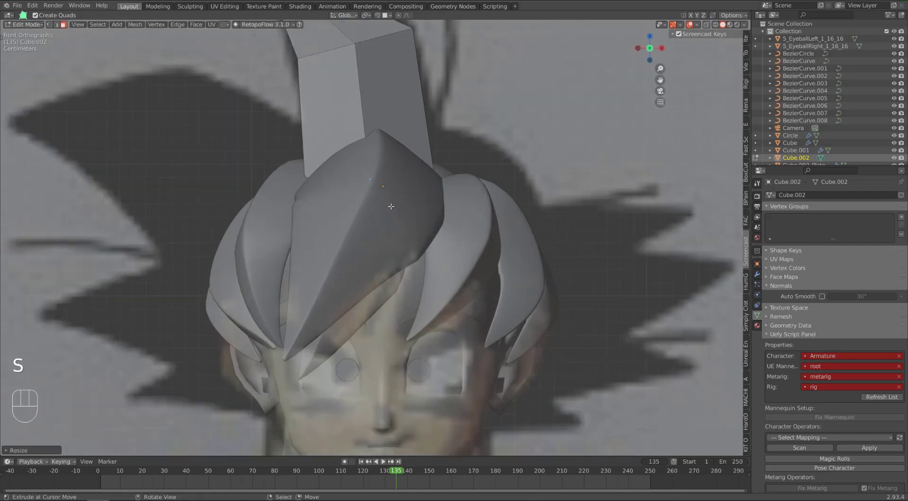
{"action": "middle_click_drag", "start_coordinate": [409, 169], "coordinate": [409, 263], "text": "shift"}
{"action": "middle_click_drag", "start_coordinate": [402, 222], "coordinate": [403, 262], "text": "shift"}
{"action": "key", "text": "g"}
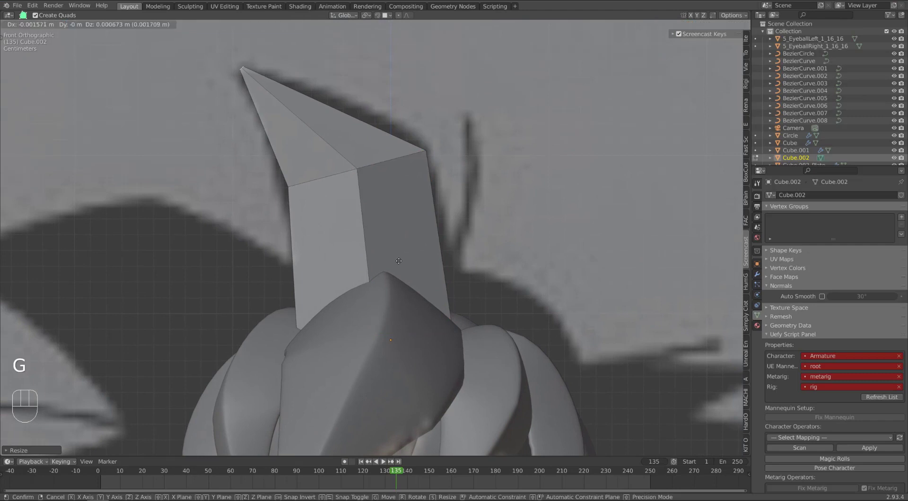
{"action": "left_click", "coordinate": [396, 261]}
{"action": "scroll", "coordinate": [385, 192], "scroll_direction": "down", "scroll_amount": 3}
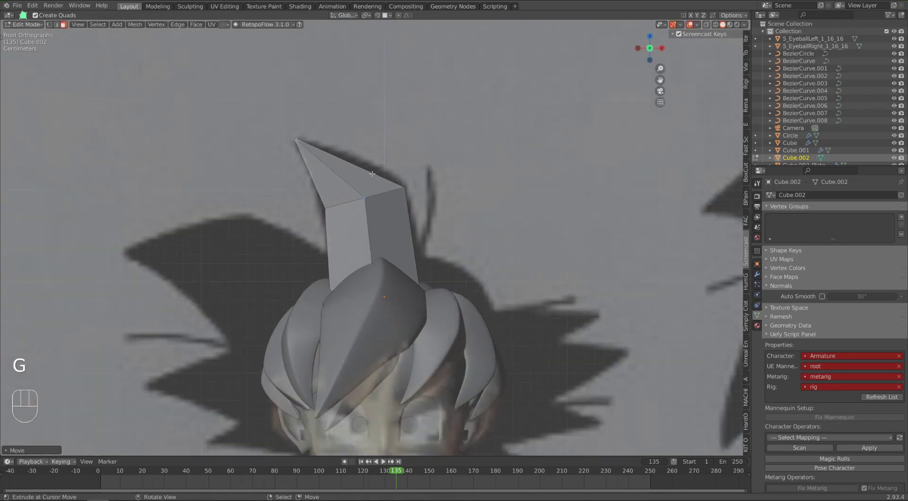
Add a centred loop cut to the tip segment, shift it onto the spike's outline, and slightly widen the edge loop below it
{"action": "key", "text": "ctrl+r"}
{"action": "left_click", "coordinate": [362, 178]}
{"action": "right_click", "coordinate": [362, 179]}
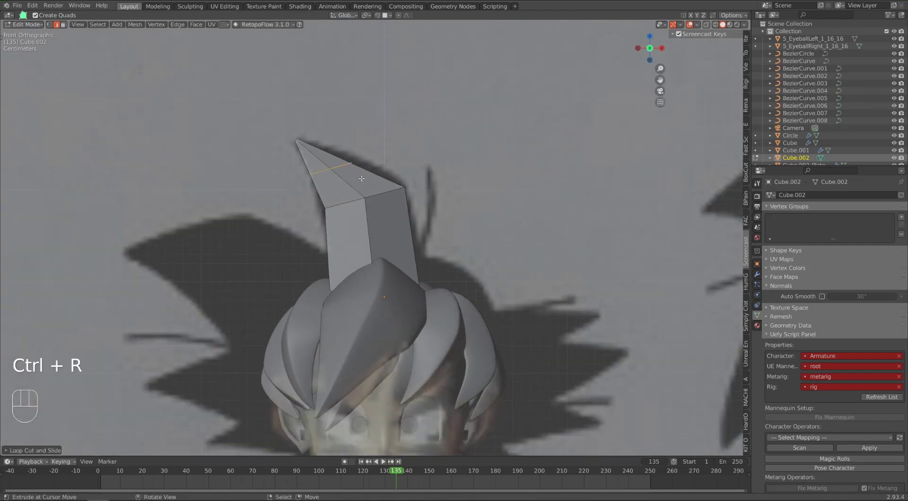
{"action": "key", "text": "g"}
{"action": "left_click", "coordinate": [393, 207]}
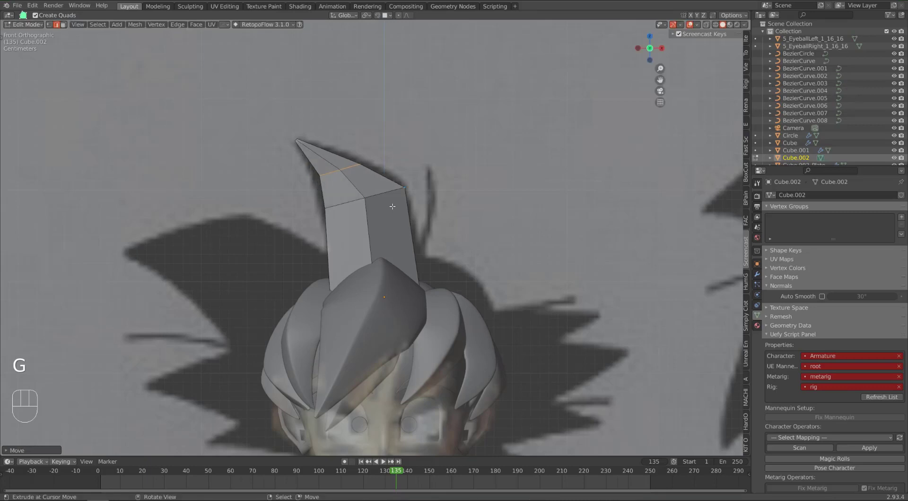
{"action": "key", "text": "s"}
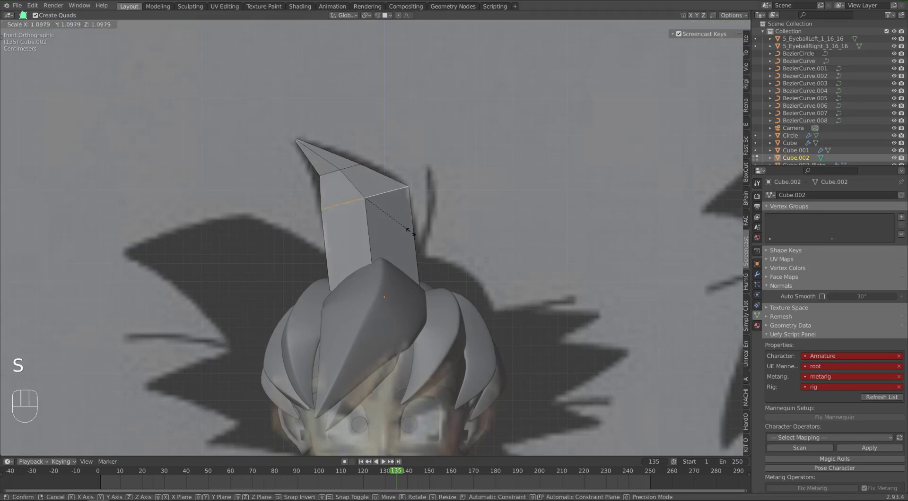
{"action": "left_click", "coordinate": [407, 227]}
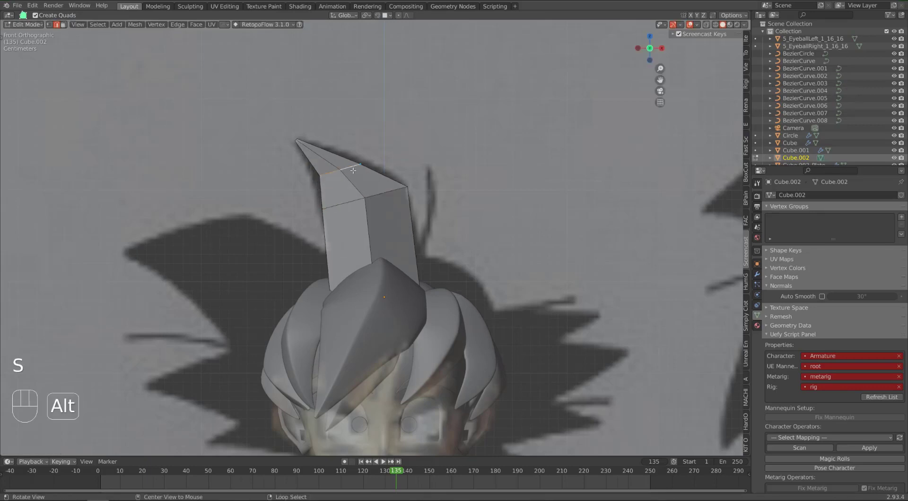
Bevel the tip's middle edge loop about 0.02 m wide with two segments, then proportionally move its outer middle vertex onto the reference outline
{"action": "key", "text": "ctrl+b"}
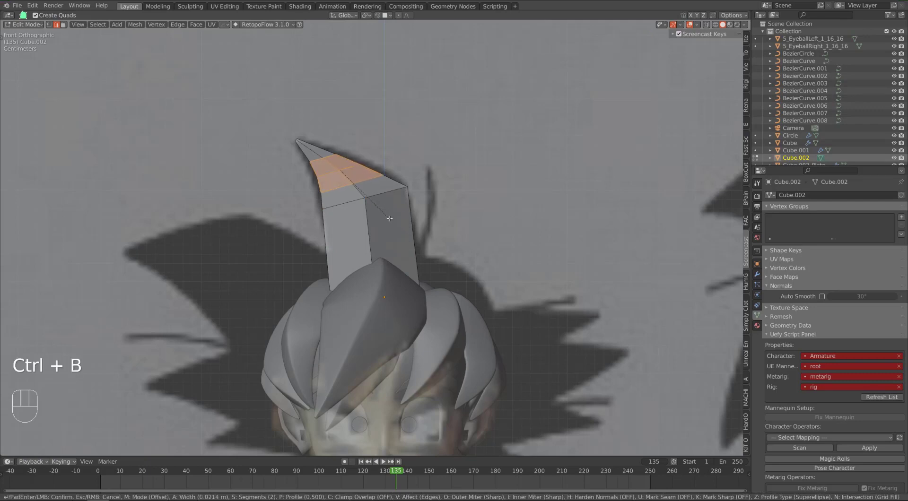
{"action": "left_click", "coordinate": [392, 221]}
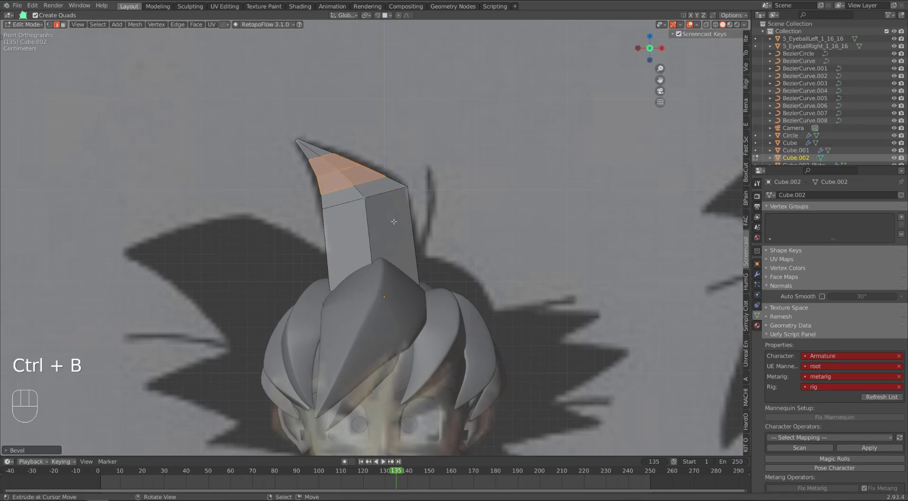
{"action": "left_click", "coordinate": [360, 164]}
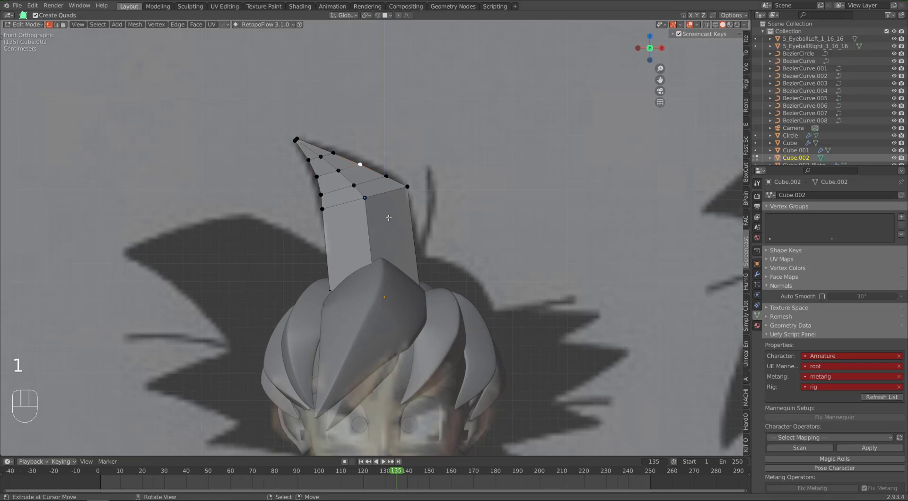
{"action": "key", "text": "o"}
{"action": "key", "text": "g"}
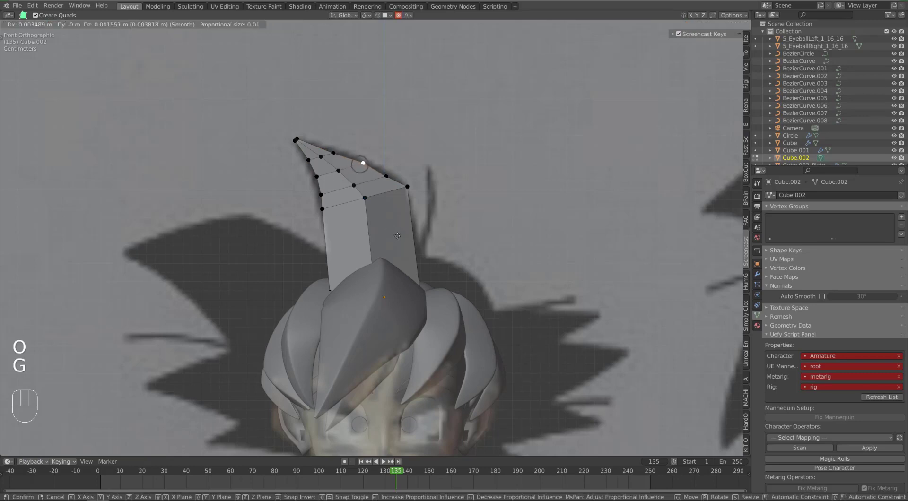
{"action": "scroll", "coordinate": [397, 235], "scroll_direction": "down", "scroll_amount": 15}
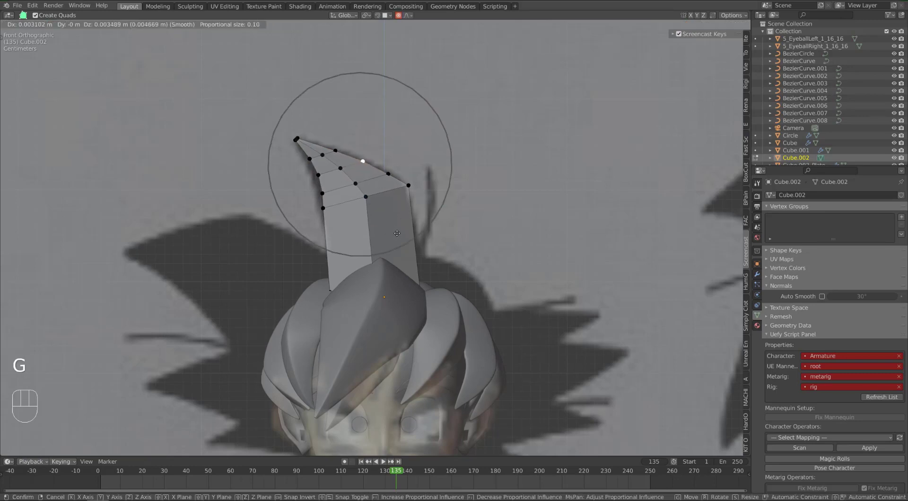
{"action": "left_click", "coordinate": [346, 210]}
Move the inner-curve vertices and the outer vertex nearest the tip with proportional editing to follow the reference spike's outline
{"action": "key", "text": "g"}
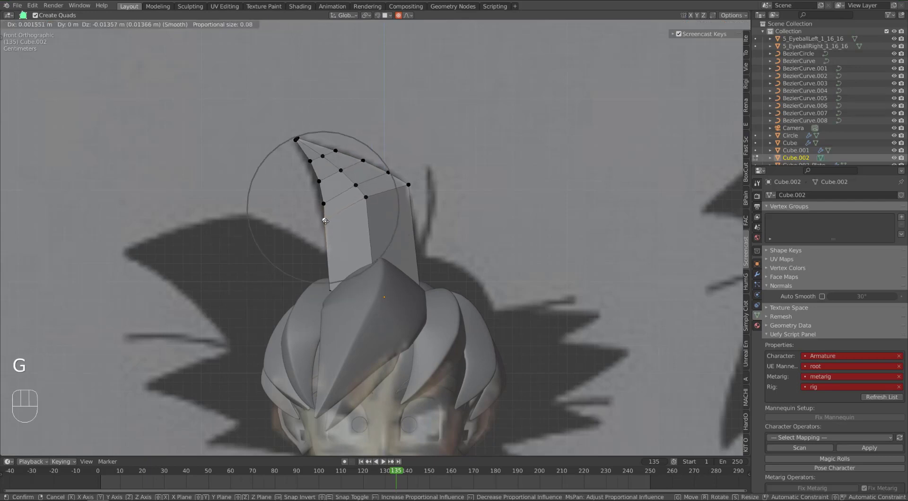
{"action": "left_click", "coordinate": [330, 187]}
{"action": "key", "text": "g"}
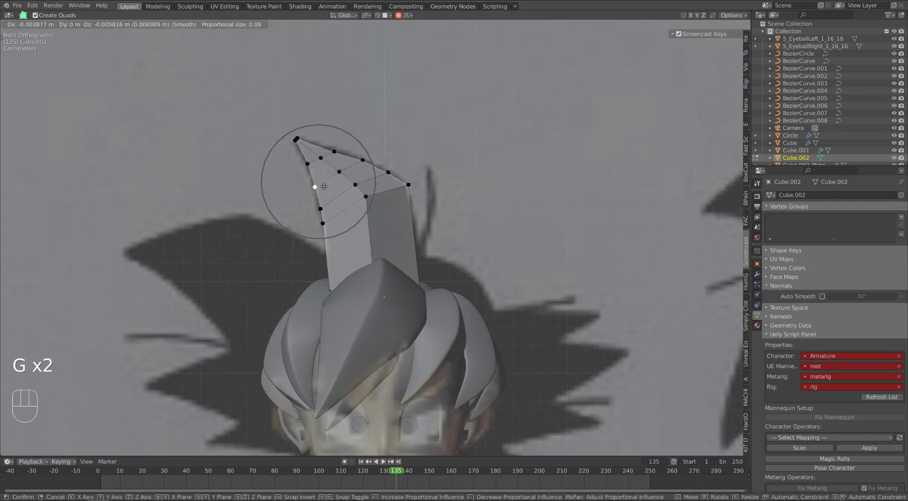
{"action": "left_click", "coordinate": [326, 184]}
{"action": "key", "text": "g"}
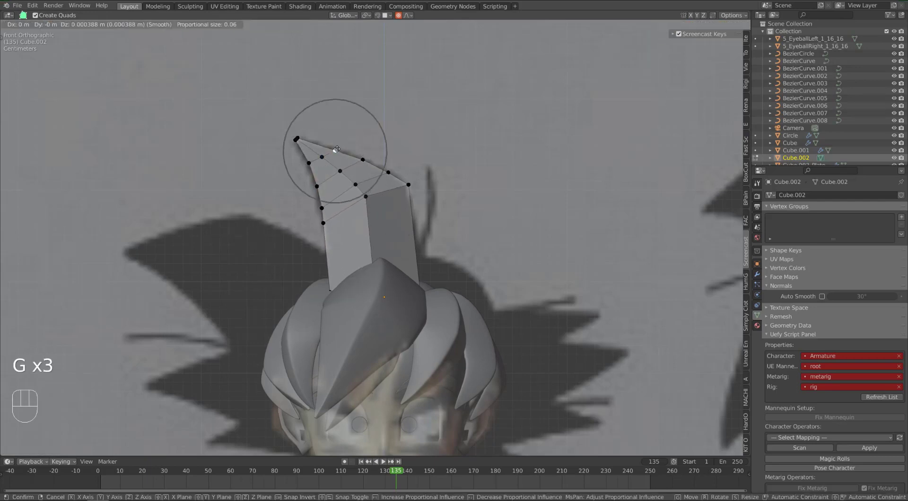
{"action": "left_click", "coordinate": [337, 149]}
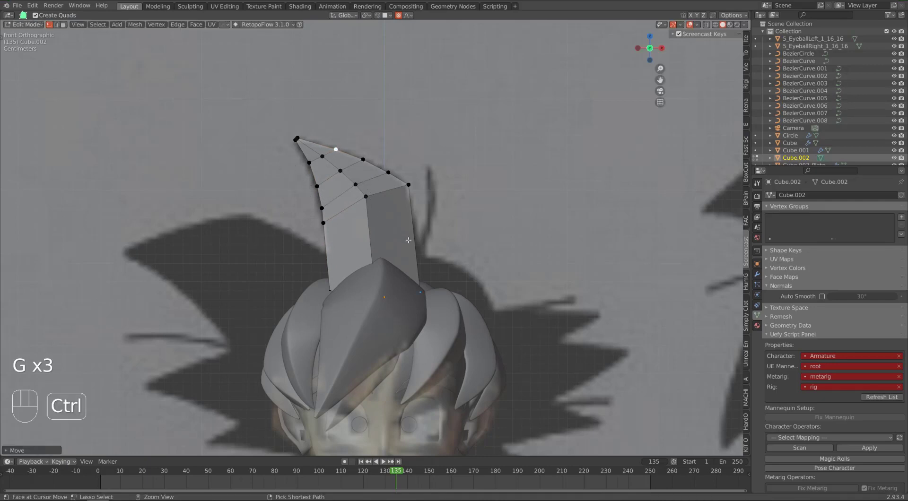
Add a loop cut to the spike's lower segment and shift it slightly to match the reference outline
{"action": "key", "text": "ctrl+r"}
{"action": "left_click", "coordinate": [407, 242]}
{"action": "key", "text": "g"}
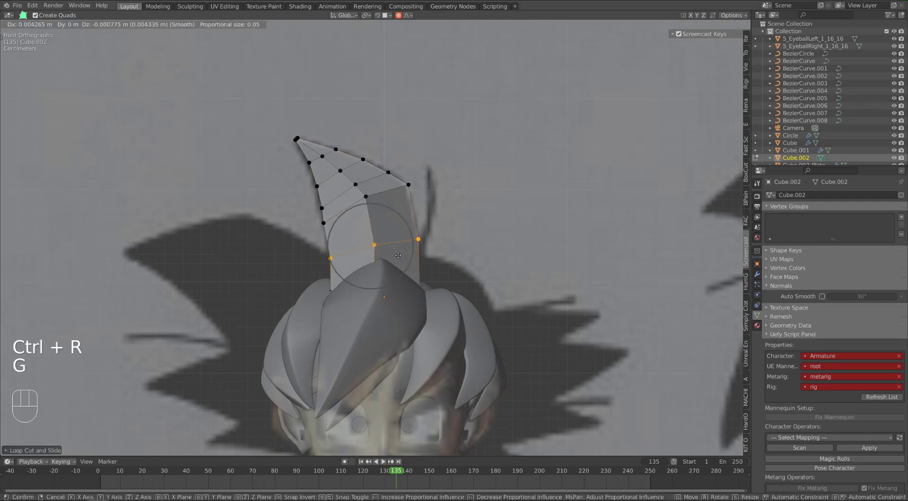
{"action": "left_click", "coordinate": [398, 255]}
Fine-tune the lower spike's outline vertices on both sides with proportional editing so they follow the front reference
{"action": "right_click", "coordinate": [322, 222]}
{"action": "key", "text": "g"}
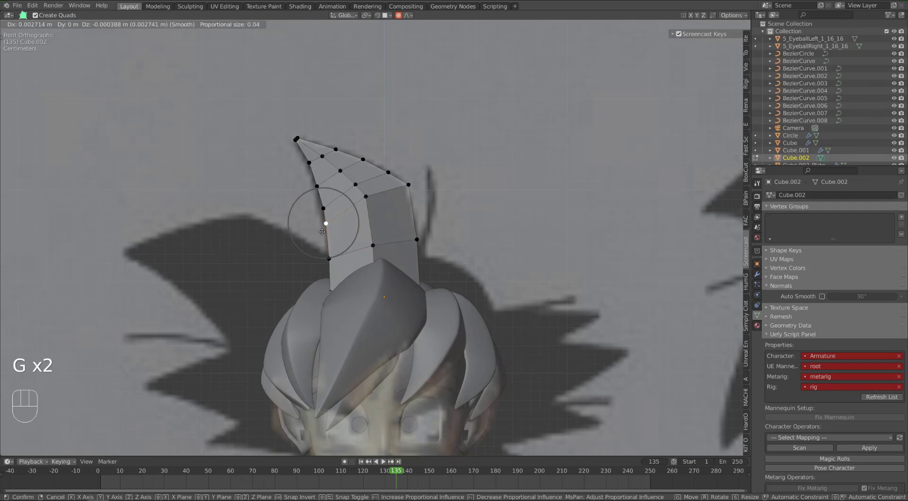
{"action": "left_click", "coordinate": [325, 224]}
{"action": "right_click", "coordinate": [329, 259]}
{"action": "key", "text": "g"}
{"action": "left_click", "coordinate": [329, 260]}
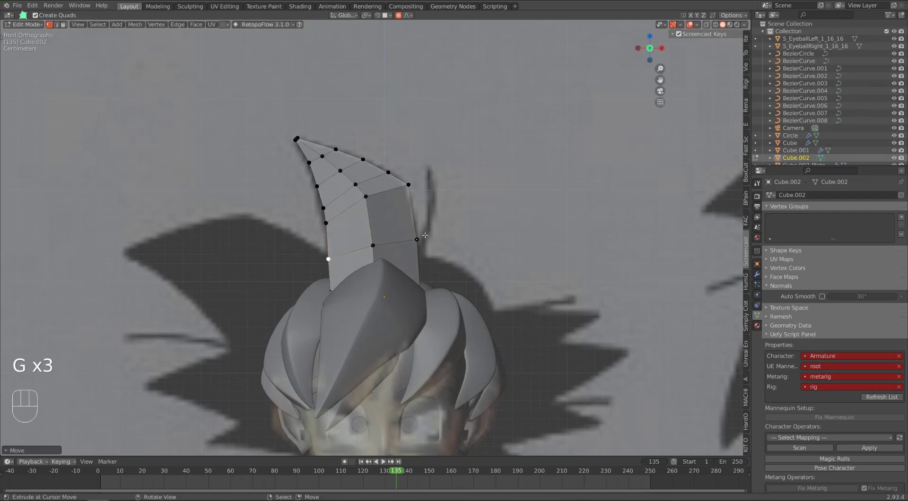
{"action": "right_click", "coordinate": [424, 236]}
{"action": "key", "text": "g"}
{"action": "left_click", "coordinate": [425, 237]}
{"action": "key", "text": "g"}
{"action": "left_click", "coordinate": [422, 247]}
In the right side view, try rotating the spike's tip about -28° with proportional editing and moving it forward over the reference
{"action": "scroll", "coordinate": [420, 250], "scroll_direction": "down", "scroll_amount": 3}
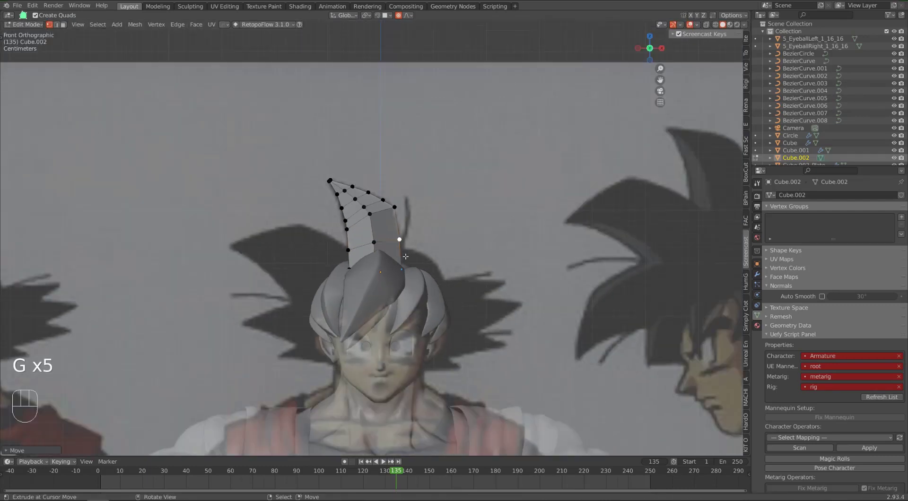
{"action": "middle_click_drag", "start_coordinate": [418, 250], "coordinate": [351, 263]}
{"action": "key", "text": "KP_3"}
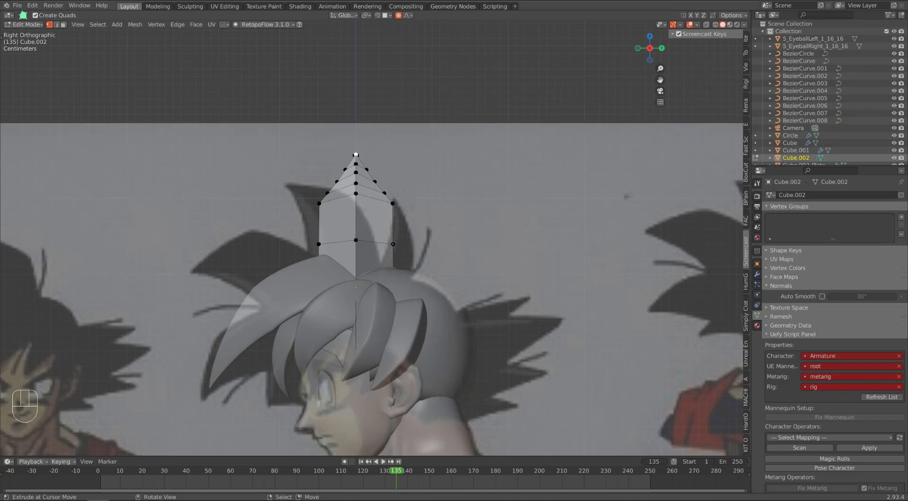
{"action": "key", "text": "r"}
{"action": "key", "text": "r"}
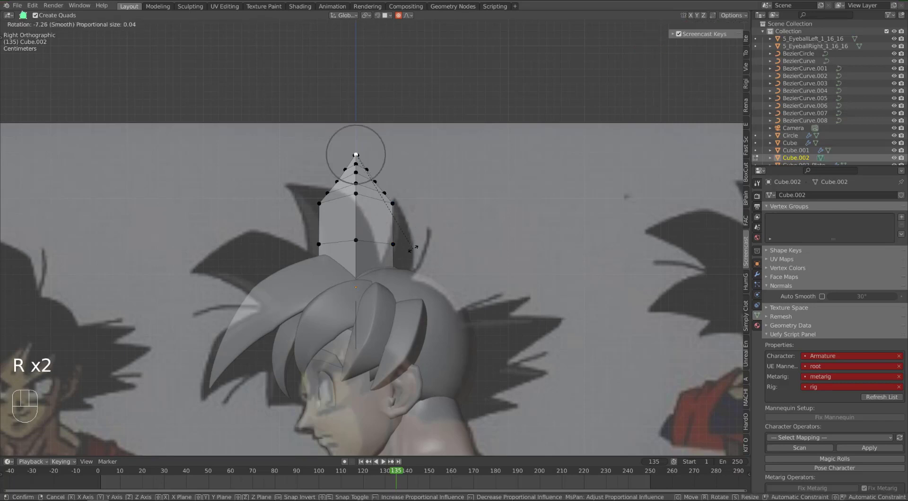
{"action": "scroll", "coordinate": [418, 227], "scroll_direction": "down", "scroll_amount": 11}
{"action": "scroll", "coordinate": [413, 201], "scroll_direction": "down", "scroll_amount": 1}
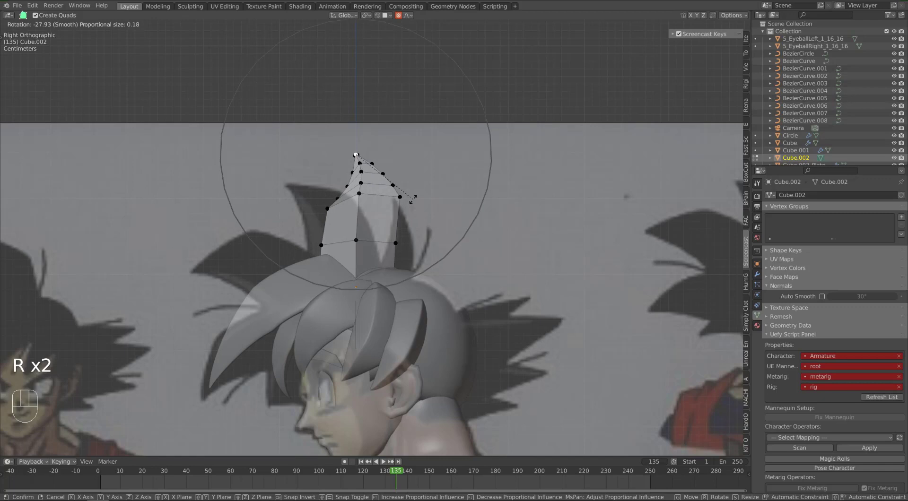
{"action": "left_click", "coordinate": [415, 198]}
{"action": "key", "text": "g"}
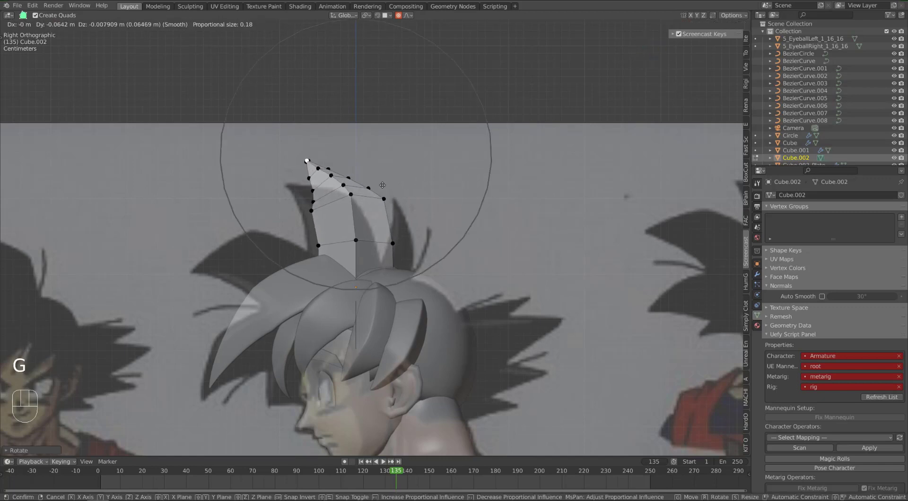
{"action": "left_click", "coordinate": [378, 180]}
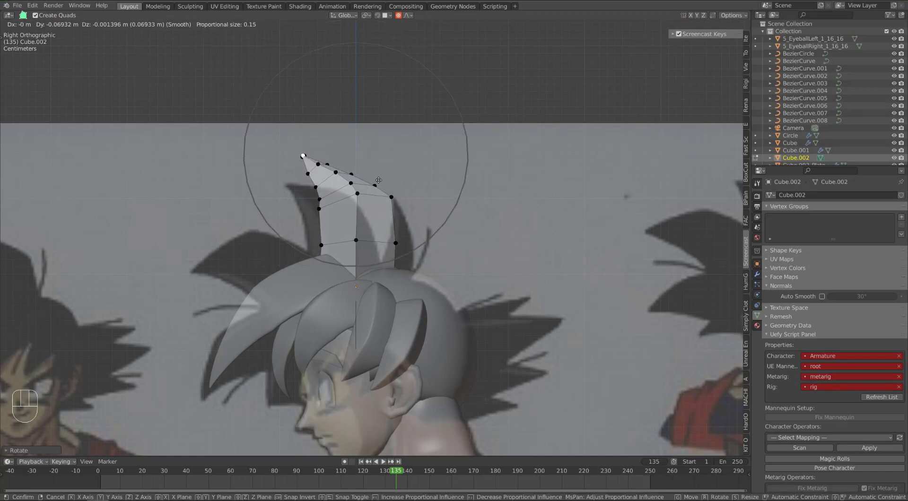
Try rotating the tip again with a smaller influence and moving it further forward with a larger one
{"action": "key", "text": "r"}
{"action": "scroll", "coordinate": [405, 189], "scroll_direction": "up", "scroll_amount": 2}
{"action": "scroll", "coordinate": [405, 189], "scroll_direction": "up", "scroll_amount": 5}
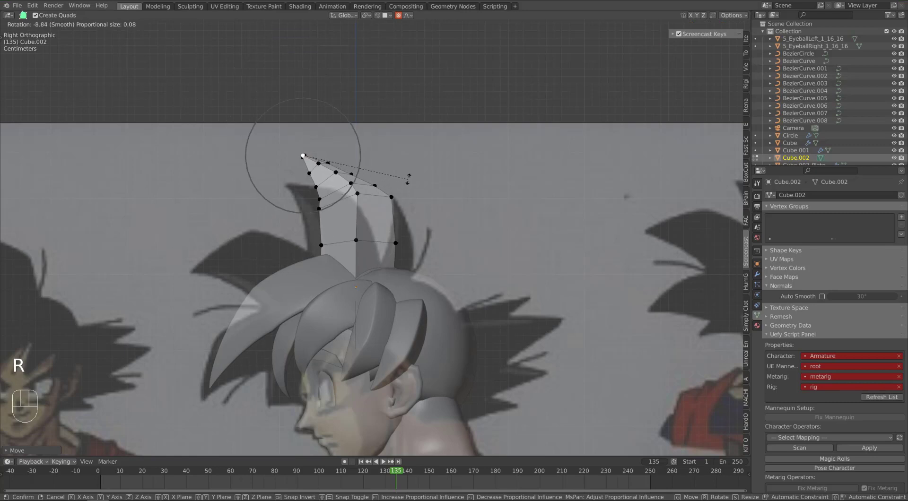
{"action": "left_click", "coordinate": [411, 154]}
{"action": "key", "text": "g"}
{"action": "scroll", "coordinate": [411, 185], "scroll_direction": "down", "scroll_amount": 8}
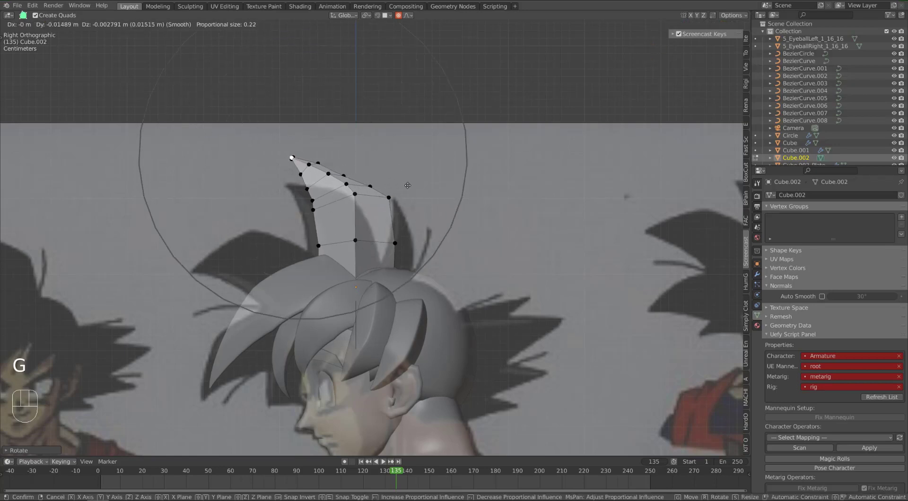
{"action": "left_click", "coordinate": [355, 214]}
Try moving the spike's front-edge vertices and one upper back vertex to fit the side reference outline
{"action": "left_click", "coordinate": [326, 241]}
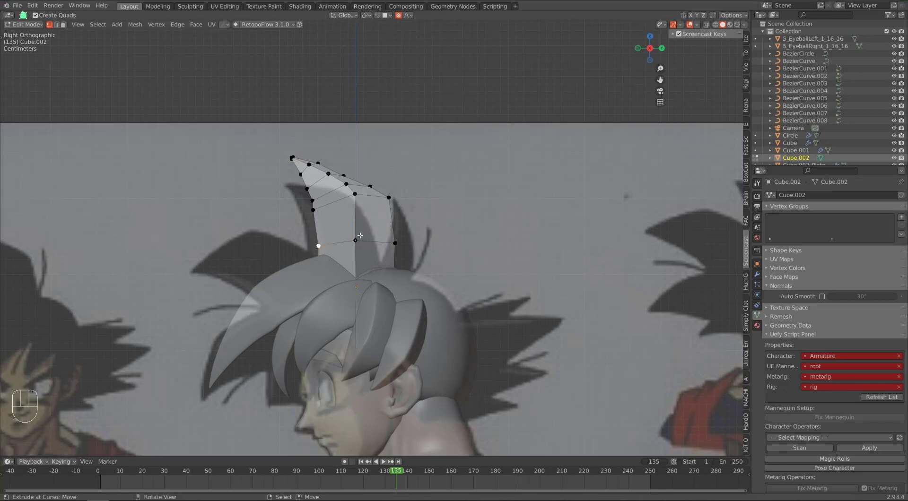
{"action": "key", "text": "g"}
{"action": "left_click", "coordinate": [312, 226]}
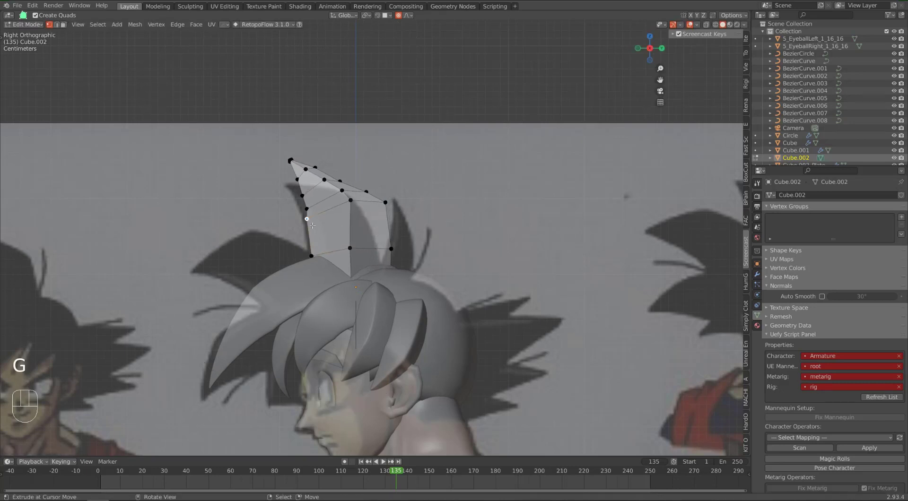
{"action": "key", "text": "g"}
{"action": "left_click", "coordinate": [361, 202]}
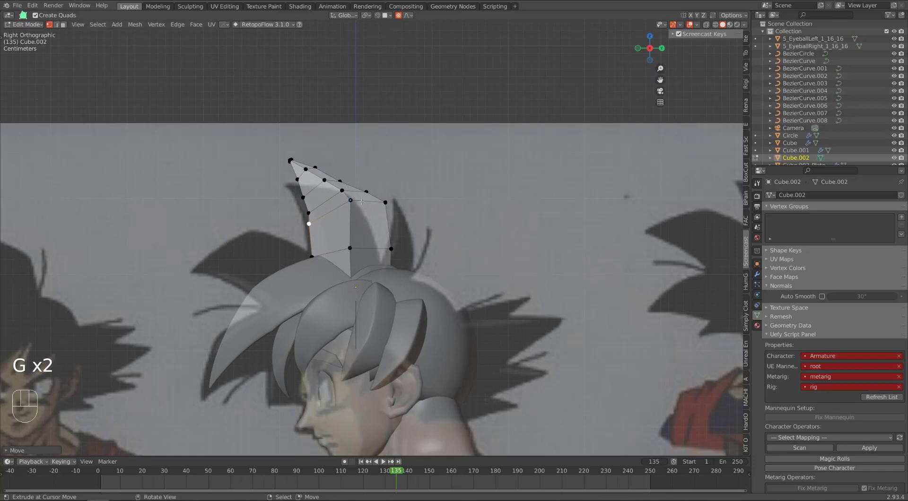
{"action": "right_click", "coordinate": [365, 195]}
{"action": "key", "text": "g"}
{"action": "left_click", "coordinate": [366, 194]}
{"action": "scroll", "coordinate": [343, 223], "scroll_direction": "down", "scroll_amount": 2}
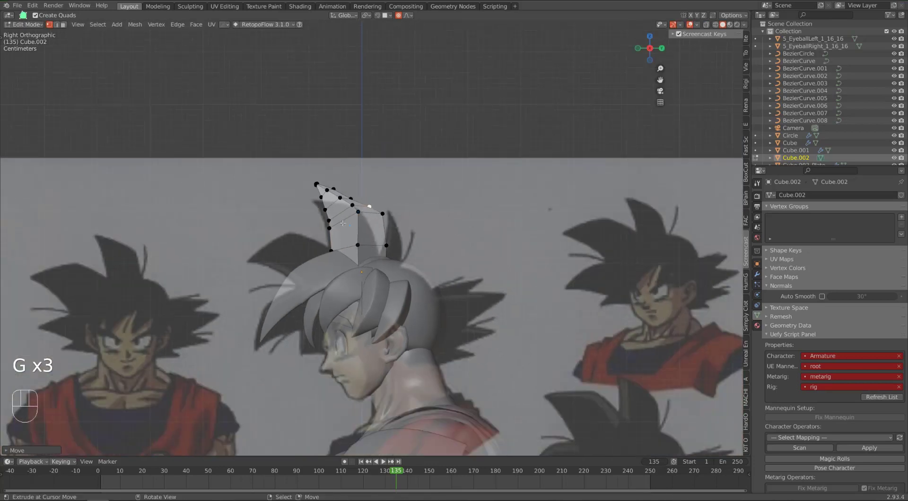
Undo all the side-view edits to the spike's tip and outline vertices
{"action": "middle_click_drag", "start_coordinate": [343, 223], "coordinate": [391, 234]}
{"action": "key", "text": "ctrl+z"}
{"action": "key", "text": "ctrl+z"}
{"action": "key", "text": "ctrl+z"}
{"action": "key", "text": "ctrl+z"}
{"action": "key", "text": "ctrl+z"}
{"action": "key", "text": "ctrl+z"}
{"action": "key", "text": "ctrl+z"}
{"action": "key", "text": "ctrl+z"}
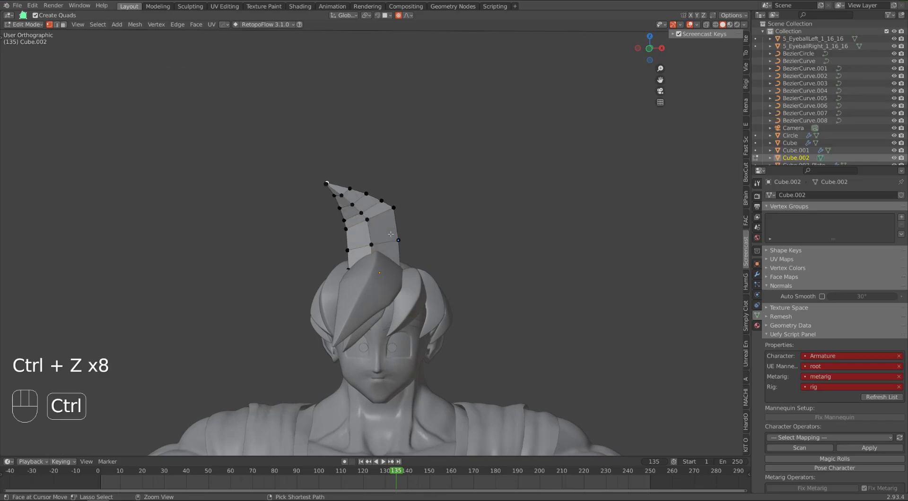
{"action": "key", "text": "KP_3"}
{"action": "key", "text": "ctrl+z"}
{"action": "key", "text": "ctrl+z"}
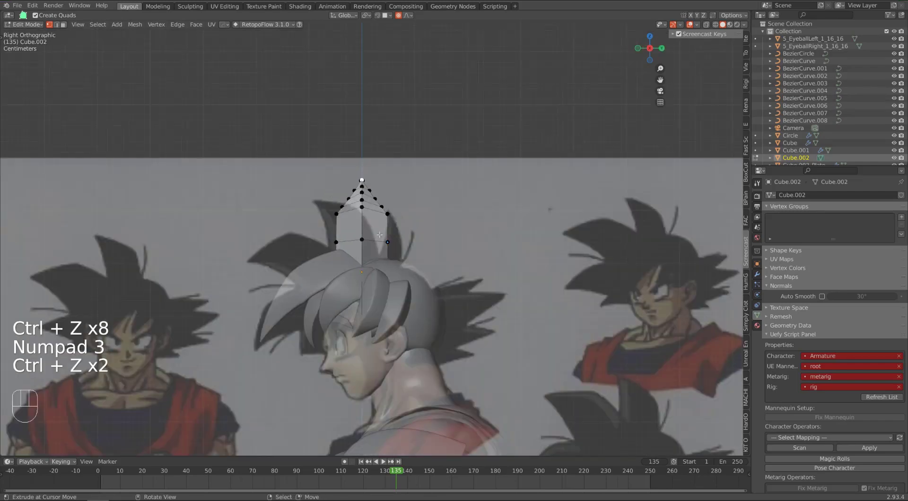
Return to Object Mode and compare the spike's shape with the reference in the front view
{"action": "key", "text": "Tab"}
{"action": "key", "text": "KP_1"}
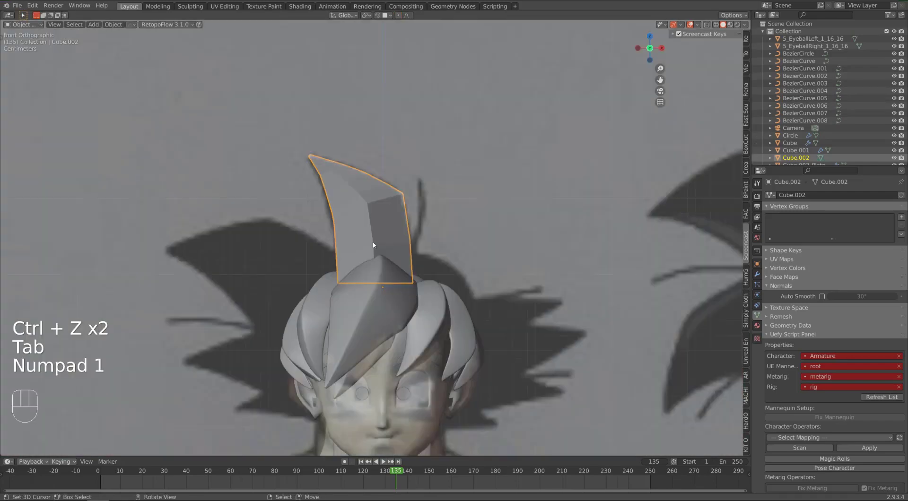
{"action": "scroll", "coordinate": [418, 258], "scroll_direction": "down", "scroll_amount": 2}
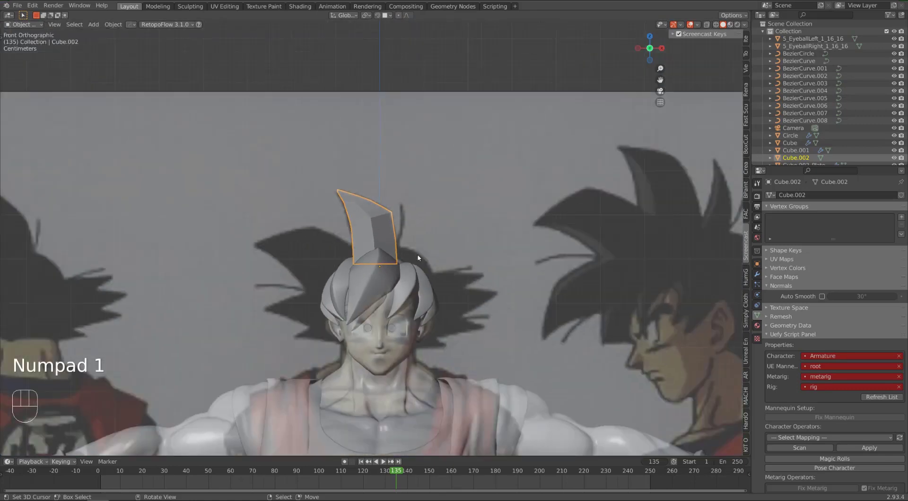
{"action": "scroll", "coordinate": [377, 199], "scroll_direction": "up", "scroll_amount": 2}
{"action": "scroll", "coordinate": [357, 207], "scroll_direction": "up", "scroll_amount": 2}
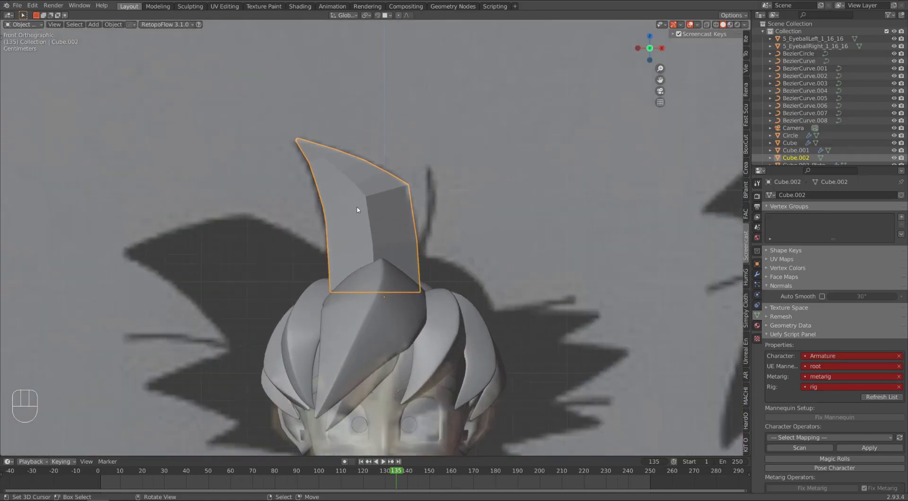
{"action": "scroll", "coordinate": [368, 214], "scroll_direction": "down", "scroll_amount": 2}
{"action": "scroll", "coordinate": [368, 214], "scroll_direction": "up", "scroll_amount": 2}
Duplicate the spike in the right side view, offset it forward, and trackball-rotate it about 88° to show its curved profile
{"action": "key", "text": "KP_3"}
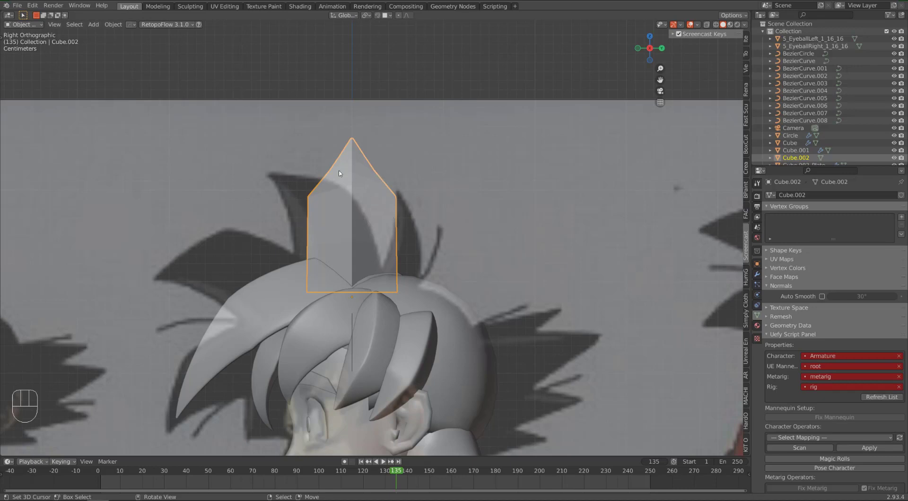
{"action": "key", "text": "shift+d"}
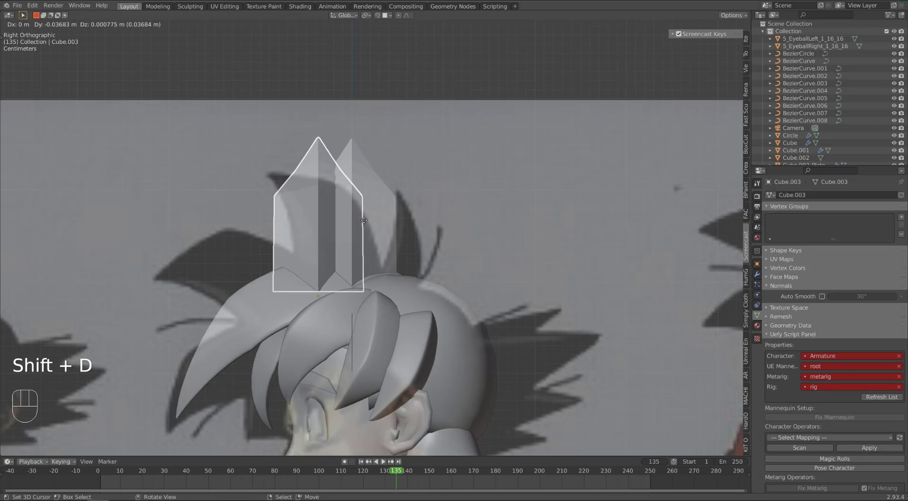
{"action": "left_click", "coordinate": [347, 242]}
{"action": "key", "text": "r"}
{"action": "key", "text": "r"}
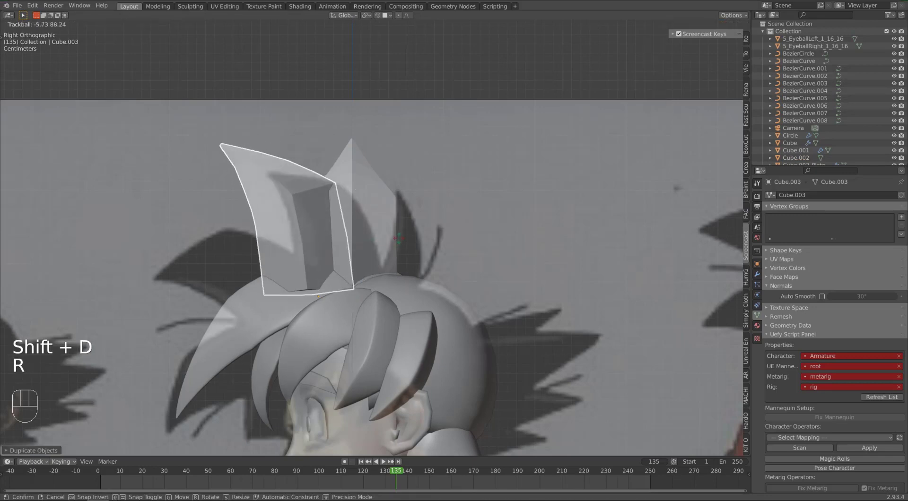
{"action": "left_click", "coordinate": [406, 255]}
Tilt the duplicated spike slightly further forward and move it about 0.03 m back towards the side reference spike
{"action": "key", "text": "r"}
{"action": "left_click", "coordinate": [404, 245]}
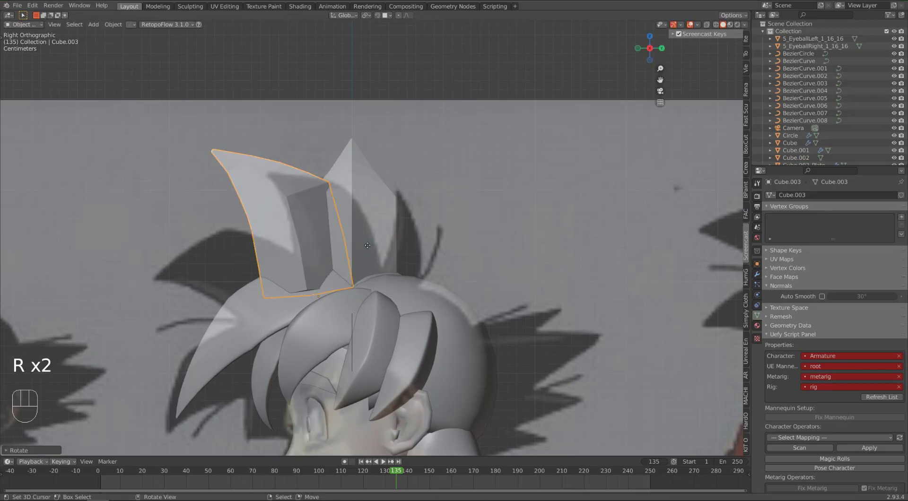
{"action": "key", "text": "g"}
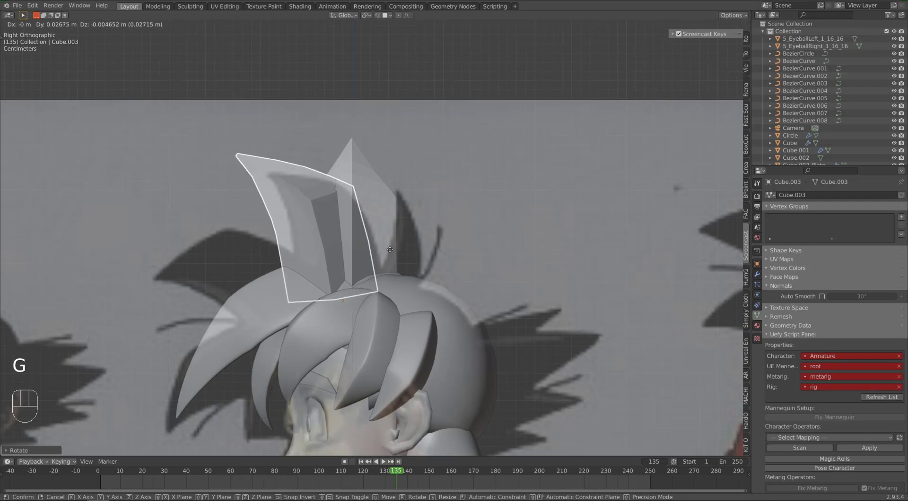
{"action": "left_click", "coordinate": [393, 250]}
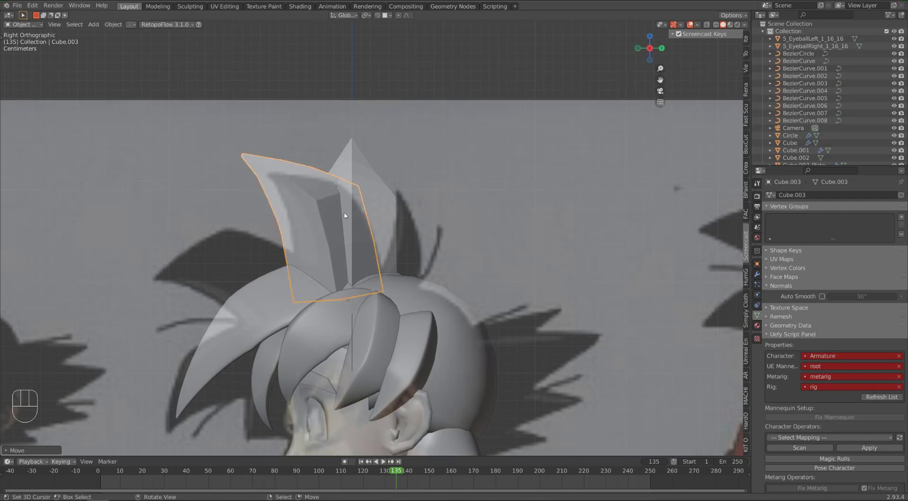
Reposition the duplicated front spike in the front view so it sits centred over the original spike
{"action": "middle_click_drag", "start_coordinate": [345, 213], "coordinate": [395, 234]}
{"action": "key", "text": "KP_1"}
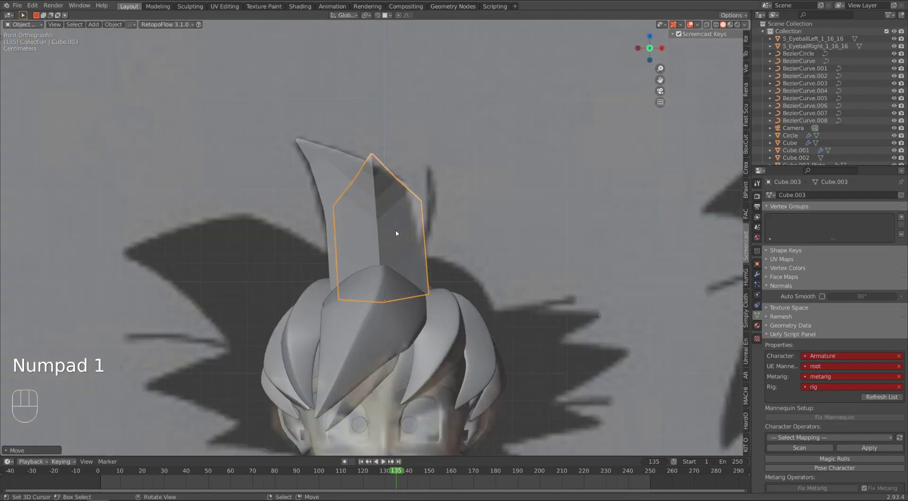
{"action": "key", "text": "g"}
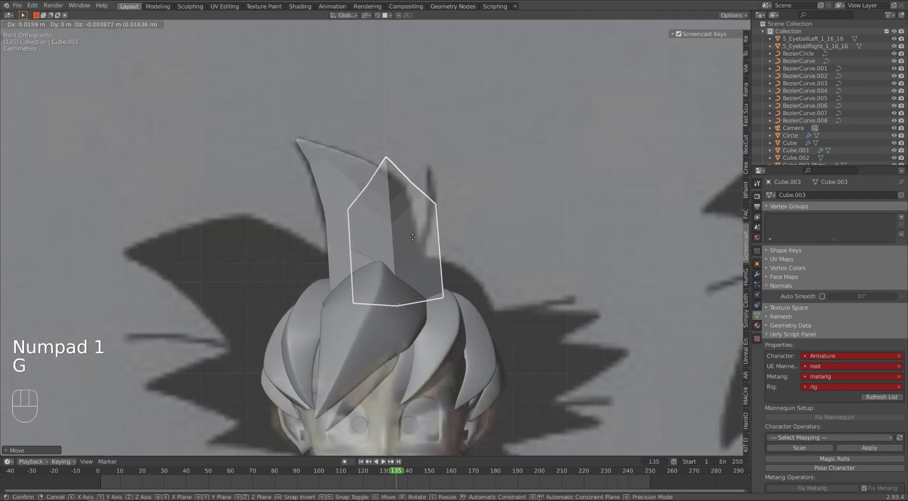
{"action": "left_click", "coordinate": [412, 232]}
{"action": "key", "text": "r"}
{"action": "left_click", "coordinate": [444, 274]}
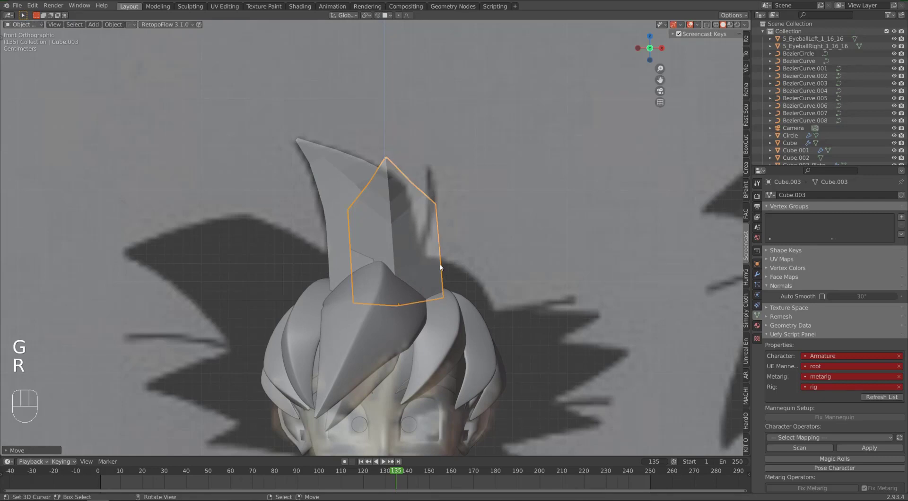
{"action": "key", "text": "g"}
{"action": "left_click", "coordinate": [416, 263]}
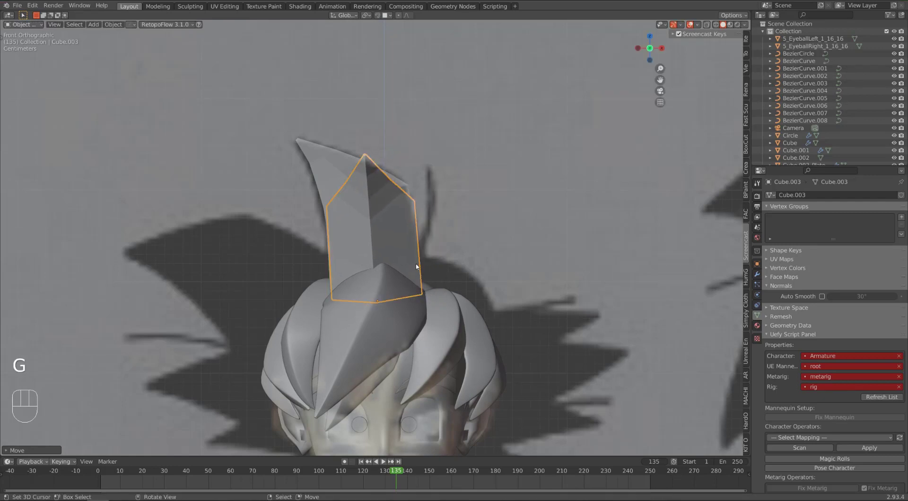
In the right side view, scale the whole duplicated spike mesh to about 0.84 and move it about 0.014 m back and down
{"action": "key", "text": "KP_3"}
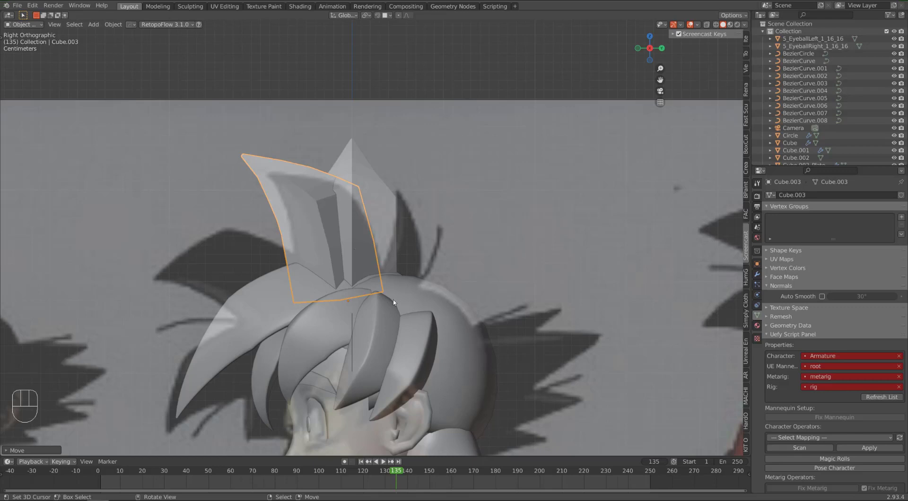
{"action": "key", "text": "Tab"}
{"action": "key", "text": "a"}
{"action": "key", "text": "s"}
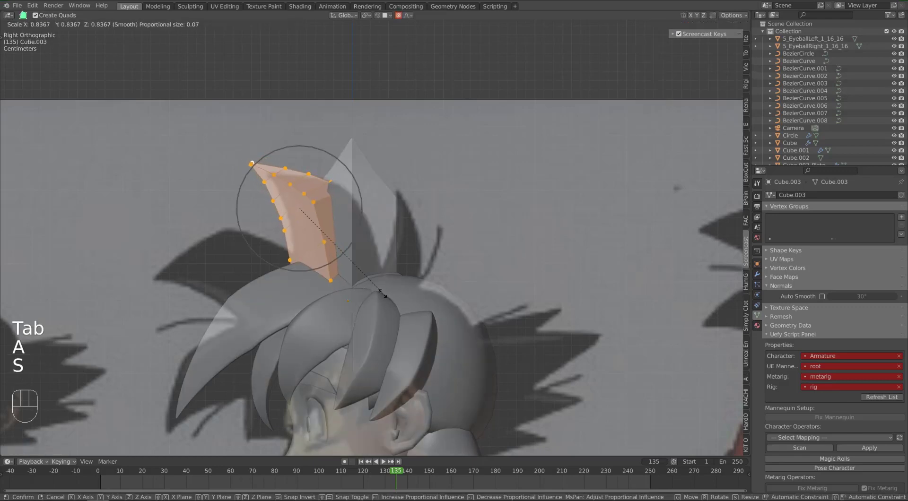
{"action": "left_click", "coordinate": [383, 292]}
{"action": "key", "text": "g"}
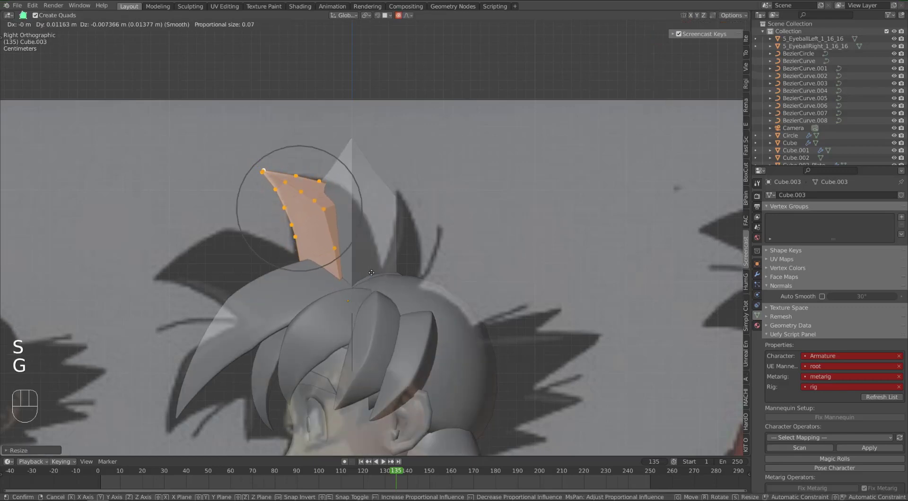
{"action": "left_click", "coordinate": [374, 272]}
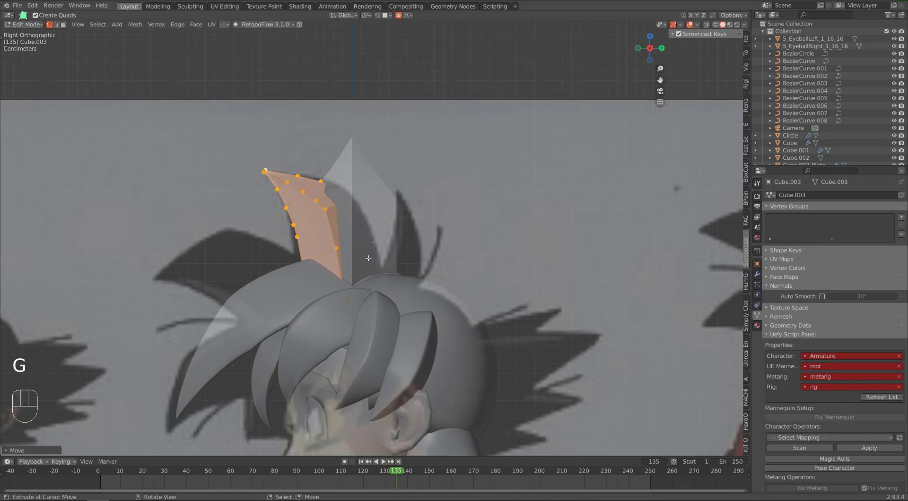
Shift the duplicated spike's front base vertices about 0.014 m forward along Y with proportional editing at about size 0.08
{"action": "left_click", "coordinate": [299, 286]}
{"action": "key", "text": "g"}
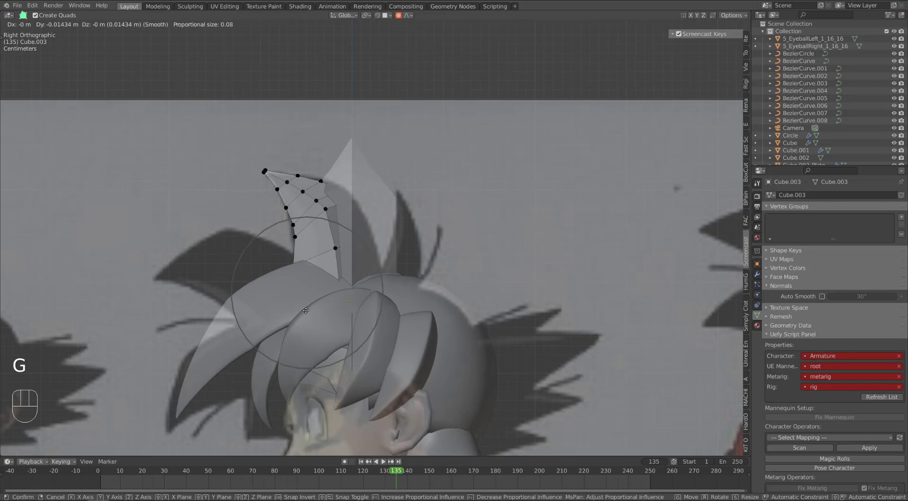
{"action": "left_click", "coordinate": [306, 311]}
{"action": "middle_click_drag", "start_coordinate": [306, 310], "coordinate": [393, 225]}
{"action": "key", "text": "KP_3"}
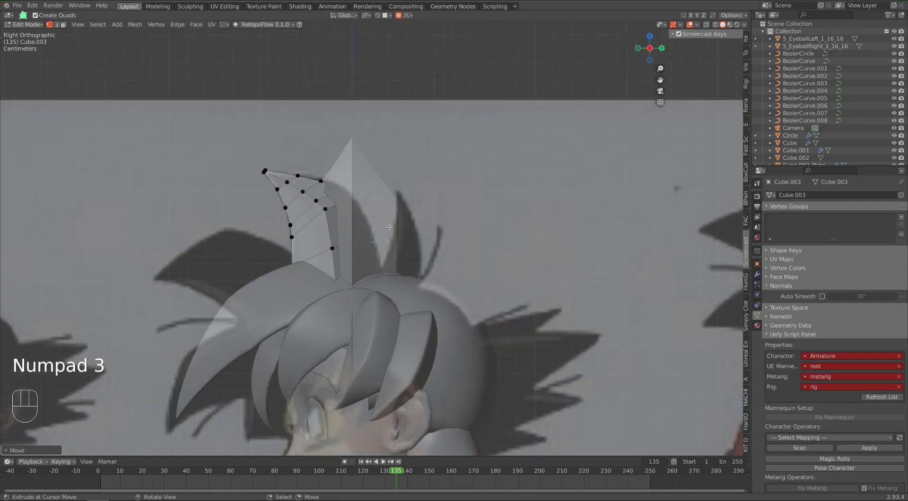
Select the original upright spike and move the object about 0.047 m back along the Y axis
{"action": "key", "text": "Tab"}
{"action": "left_click", "coordinate": [371, 176]}
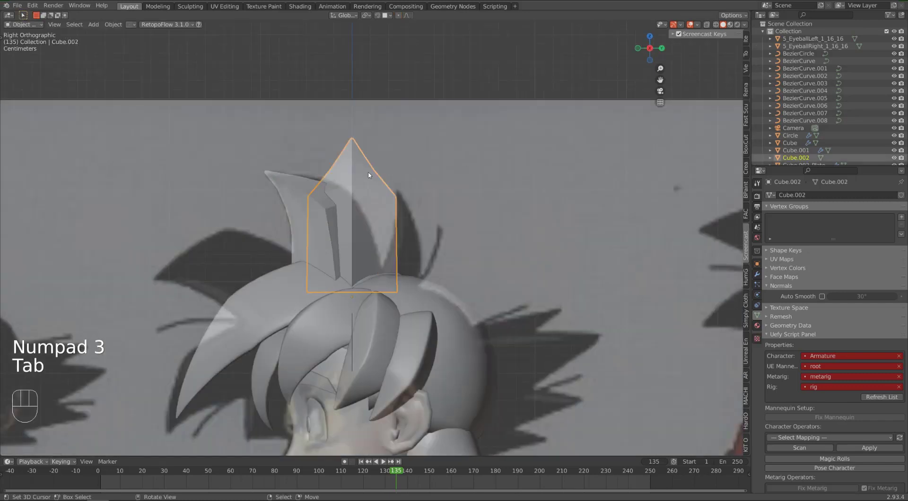
{"action": "key", "text": "Tab"}
{"action": "key", "text": "a"}
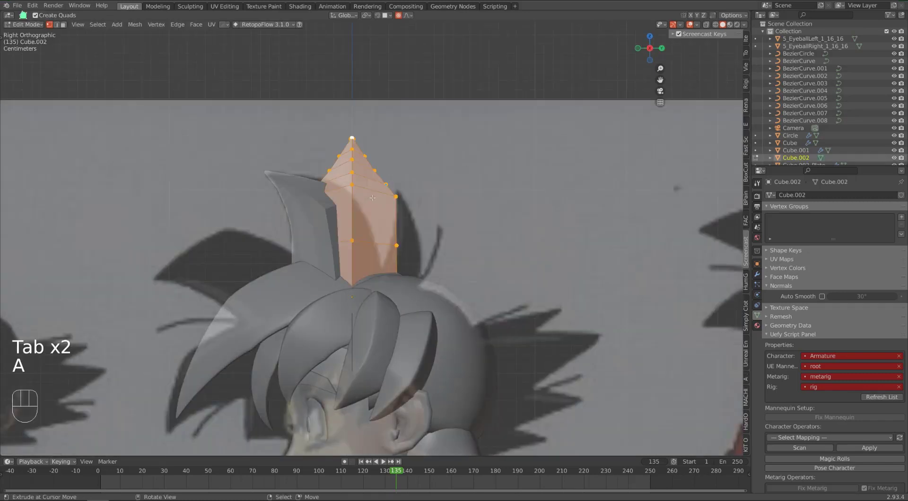
{"action": "key", "text": "Tab"}
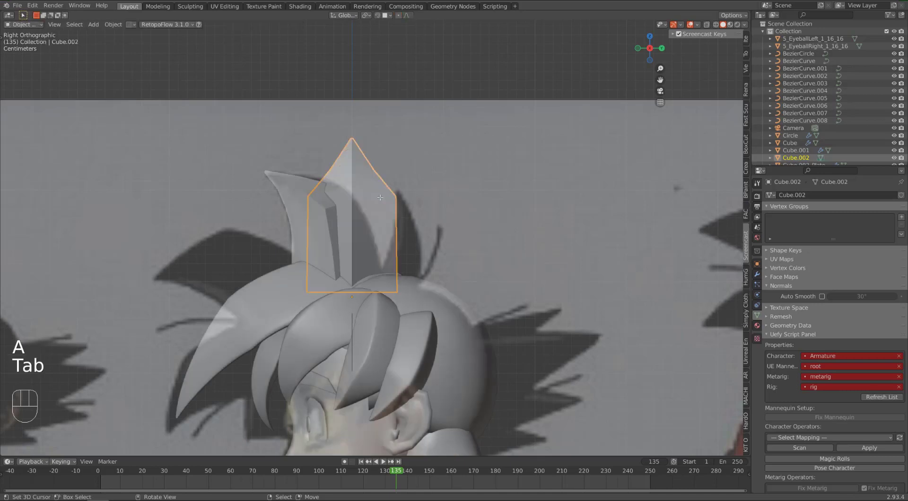
{"action": "key", "text": "g"}
{"action": "key", "text": "y"}
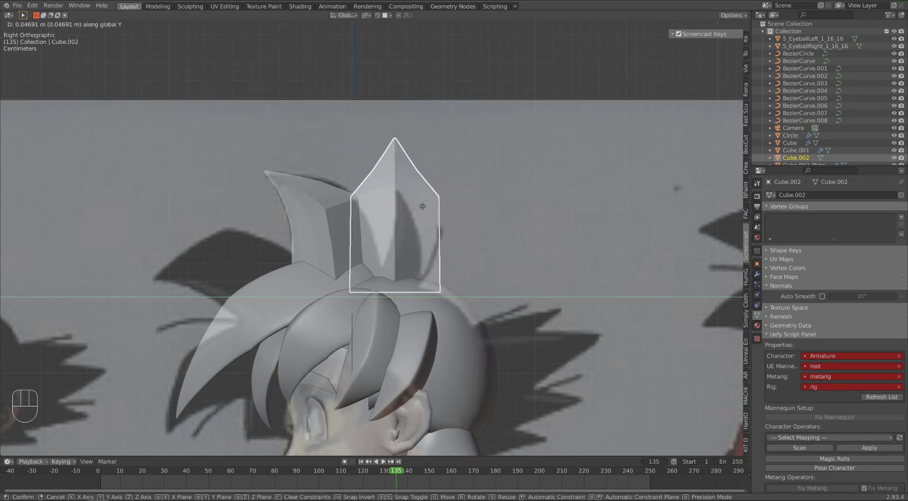
{"action": "left_click", "coordinate": [419, 208]}
Check the original spike against the front reference and move it a further 0.015 m or so back along Y in the side view
{"action": "key", "text": "KP_1"}
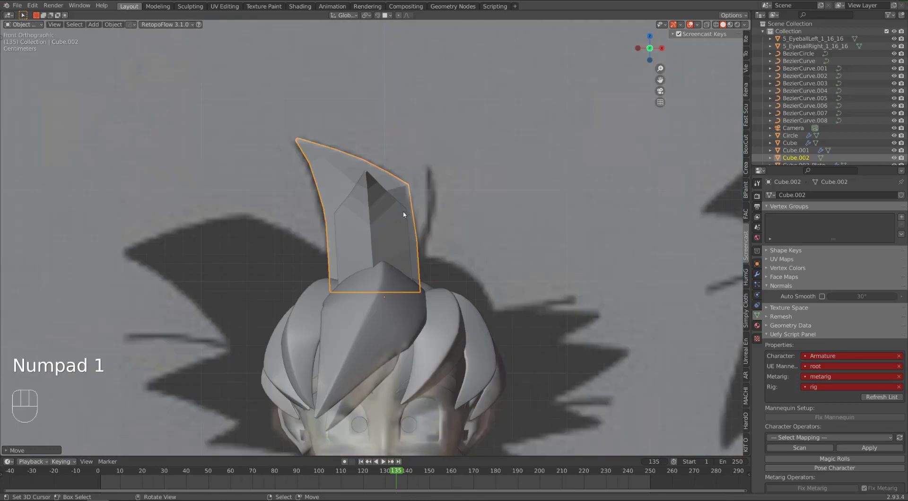
{"action": "key", "text": "KP_3"}
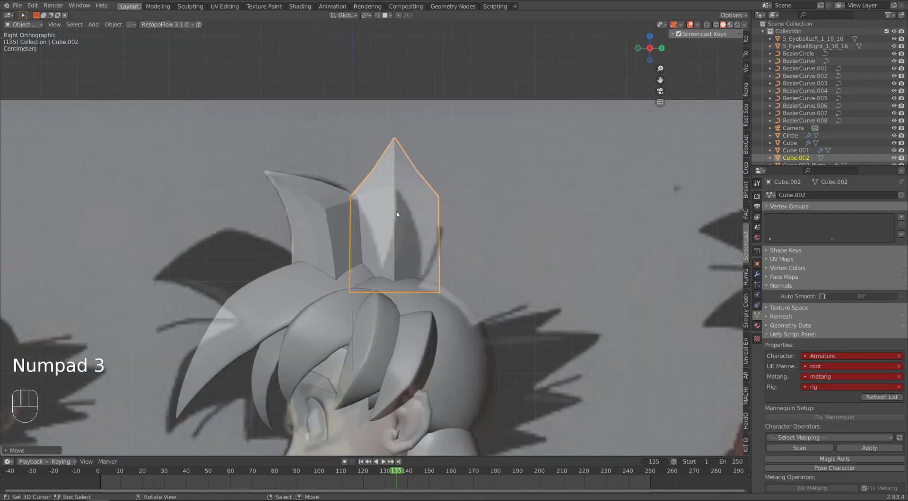
{"action": "key", "text": "g"}
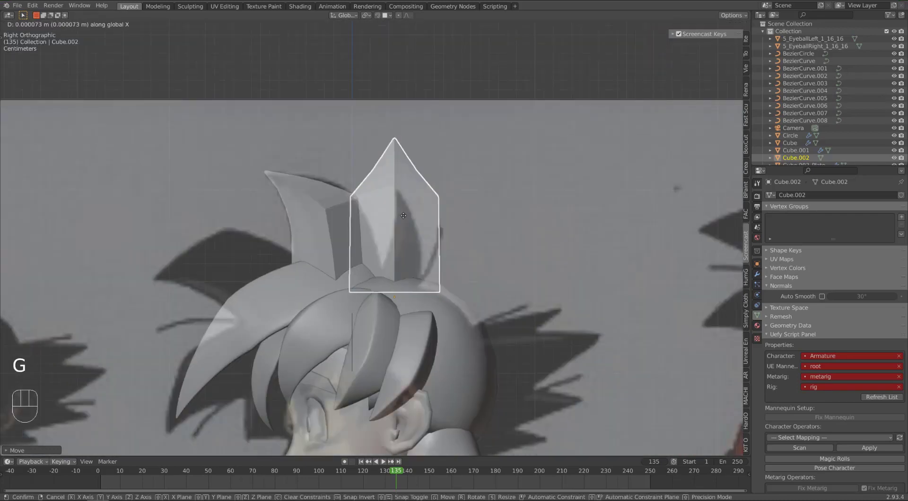
{"action": "key", "text": "y"}
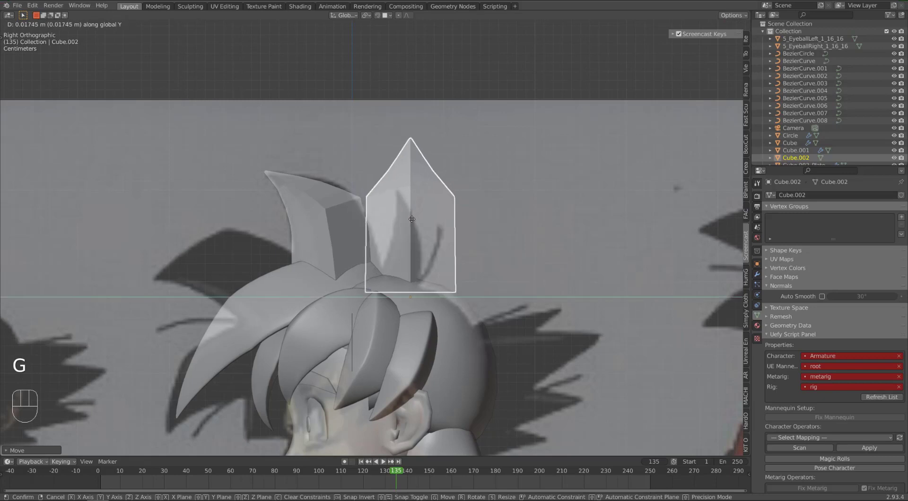
{"action": "left_click", "coordinate": [409, 219]}
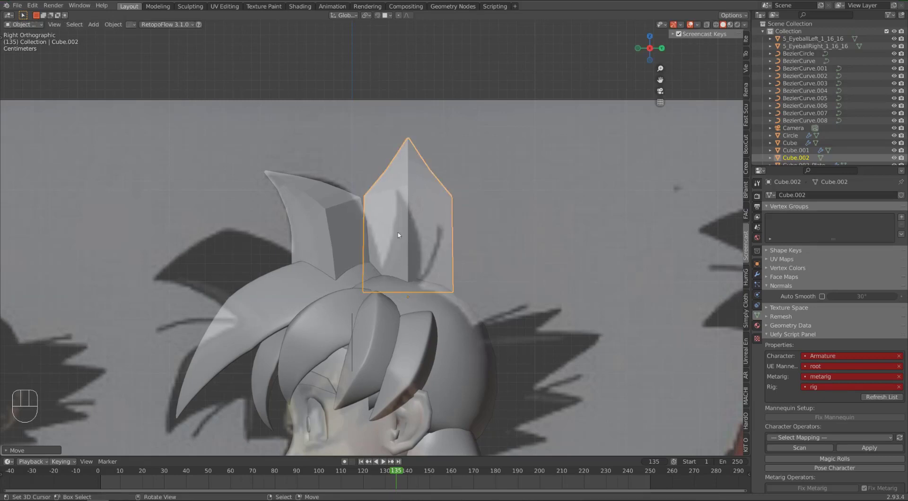
Rotate the rear spike about its tip by about 10.5° with proportional editing, then shift the tip about 0.02 m forward along Y
{"action": "key", "text": "Tab"}
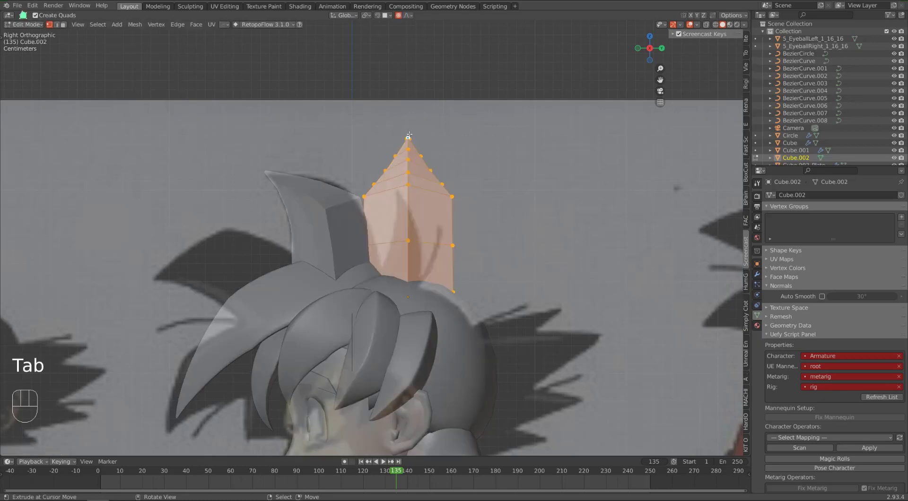
{"action": "key", "text": "r"}
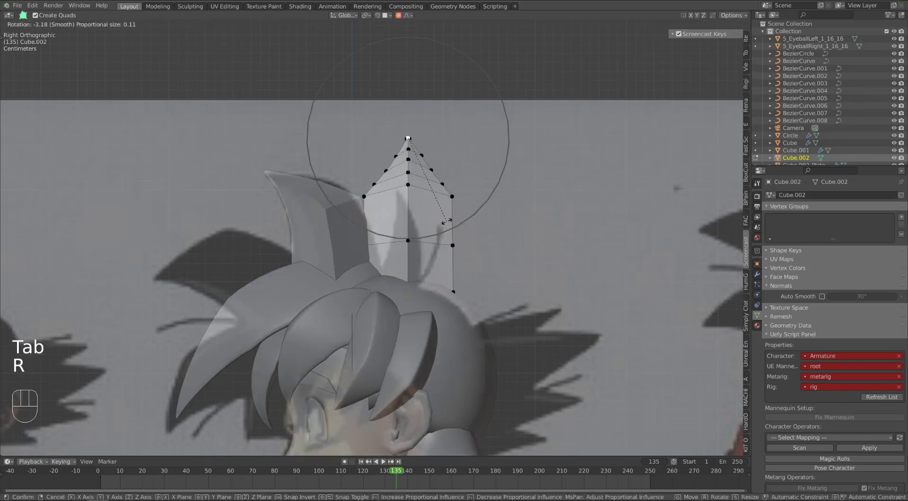
{"action": "scroll", "coordinate": [443, 213], "scroll_direction": "down", "scroll_amount": 6}
{"action": "scroll", "coordinate": [450, 204], "scroll_direction": "down", "scroll_amount": 2}
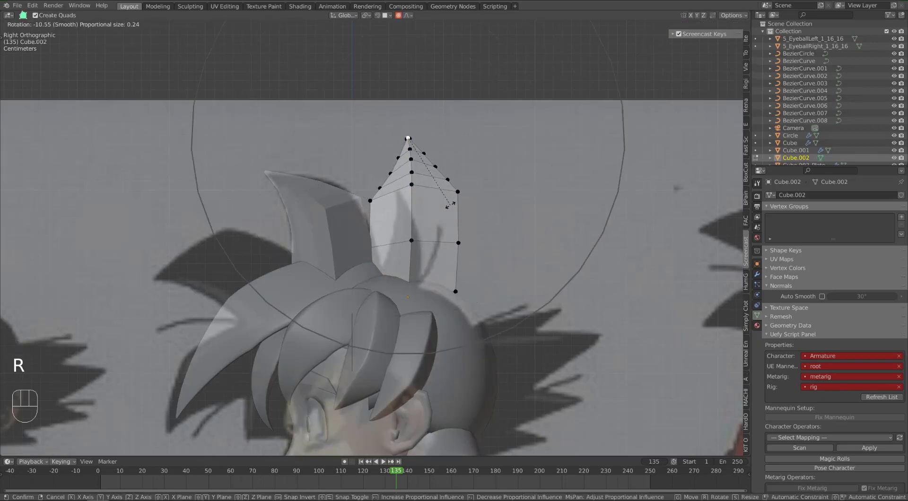
{"action": "left_click", "coordinate": [449, 205]}
{"action": "key", "text": "g"}
{"action": "scroll", "coordinate": [443, 204], "scroll_direction": "up", "scroll_amount": 3}
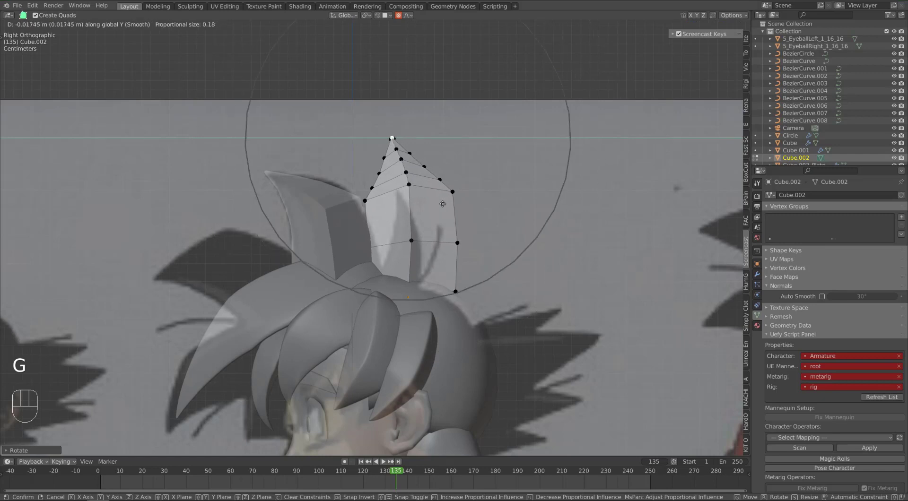
{"action": "left_click", "coordinate": [444, 204]}
Rotate the rear spike's tip slightly more and pull it forward and down with proportional editing at size 0.24
{"action": "key", "text": "r"}
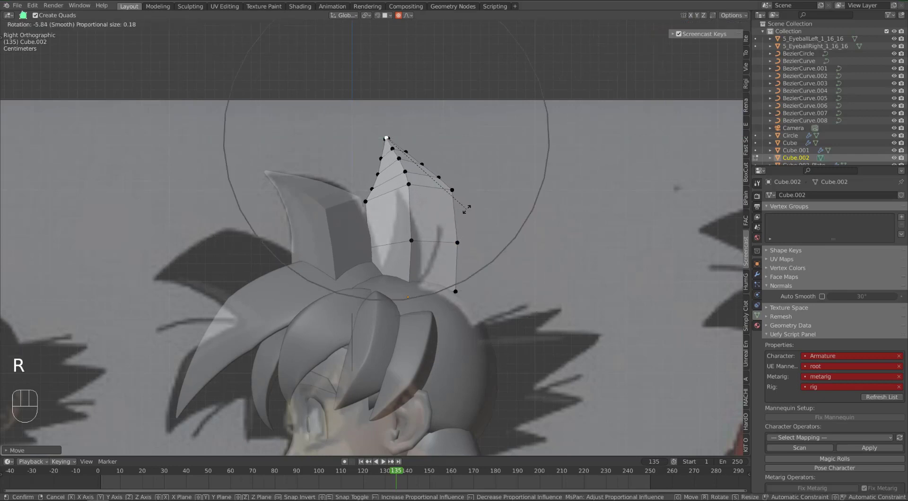
{"action": "scroll", "coordinate": [465, 214], "scroll_direction": "down", "scroll_amount": 1}
{"action": "left_click", "coordinate": [465, 215]}
{"action": "key", "text": "g"}
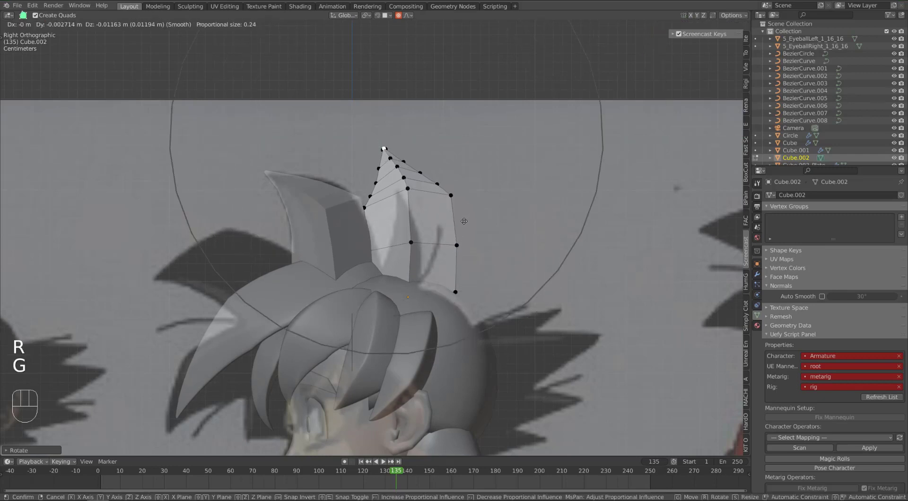
{"action": "left_click", "coordinate": [440, 227]}
In the front view, duplicate the rear spike object and rotate the copy outward over the reference's large side spike
{"action": "key", "text": "KP_1"}
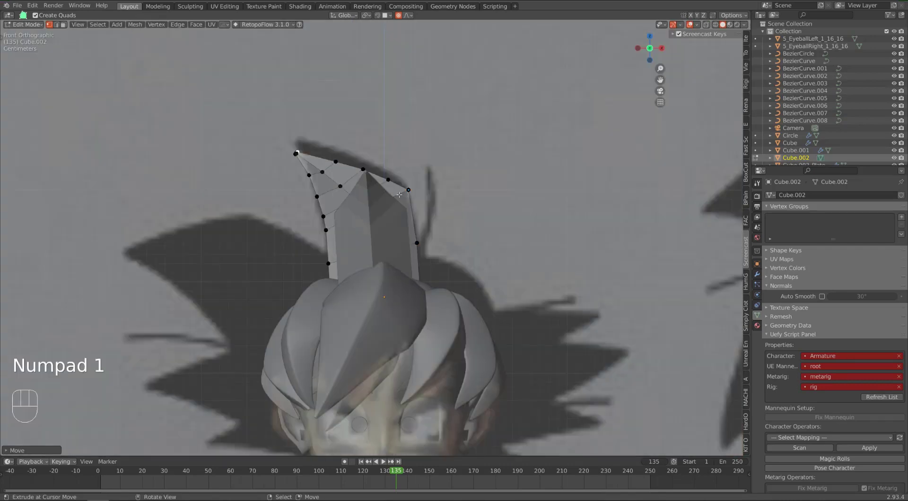
{"action": "scroll", "coordinate": [385, 220], "scroll_direction": "down", "scroll_amount": 1}
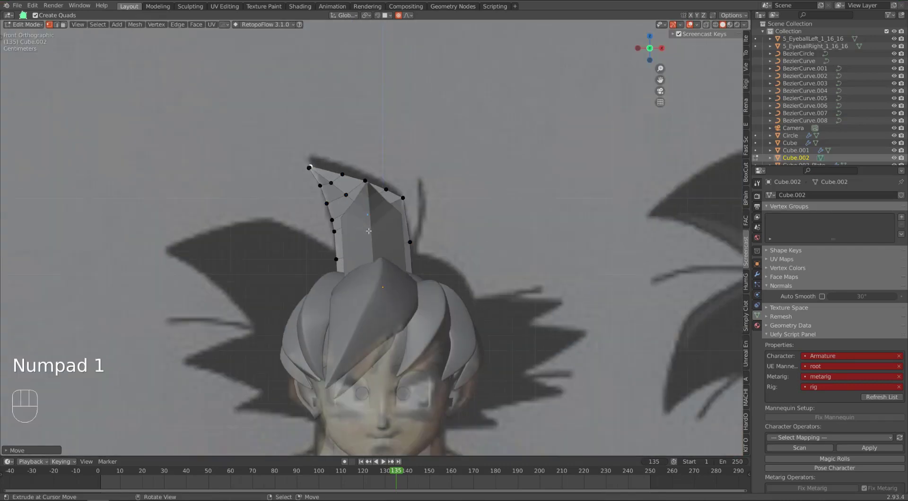
{"action": "key", "text": "Tab"}
{"action": "scroll", "coordinate": [370, 227], "scroll_direction": "up", "scroll_amount": 1}
{"action": "left_click", "coordinate": [372, 225]}
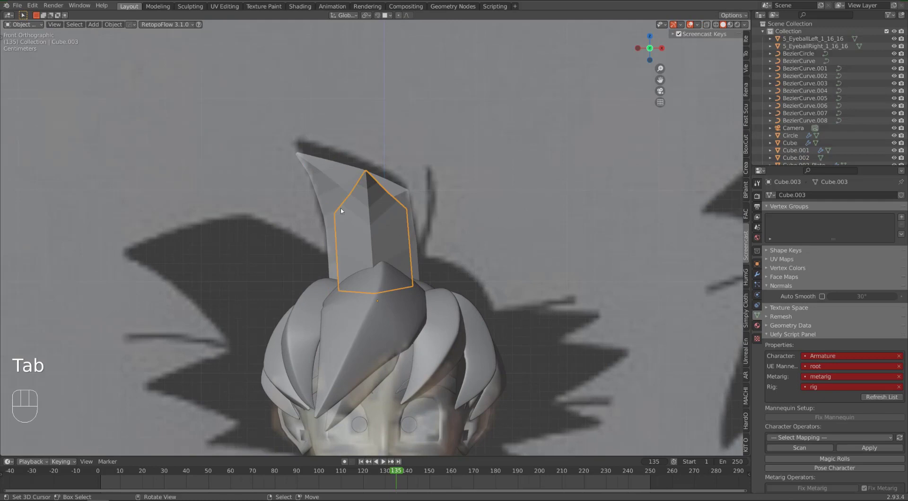
{"action": "left_click", "coordinate": [323, 181]}
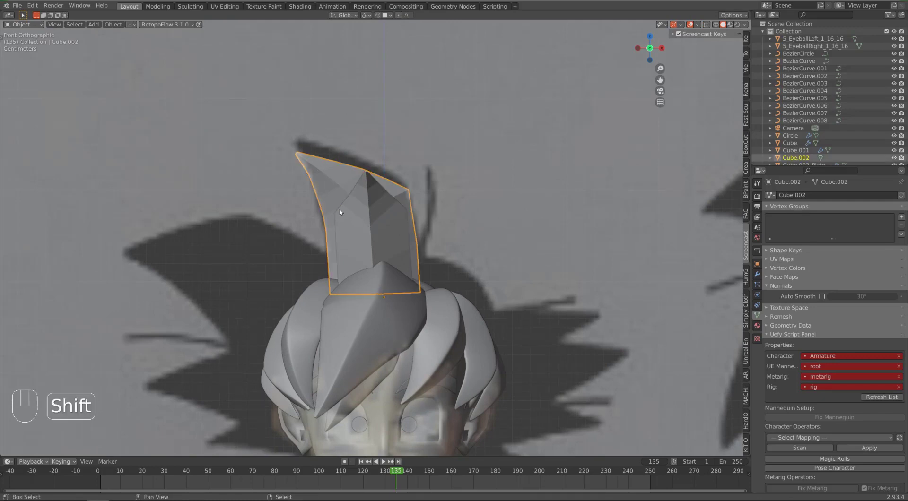
{"action": "key", "text": "shift+d"}
{"action": "left_click", "coordinate": [269, 251]}
{"action": "key", "text": "r"}
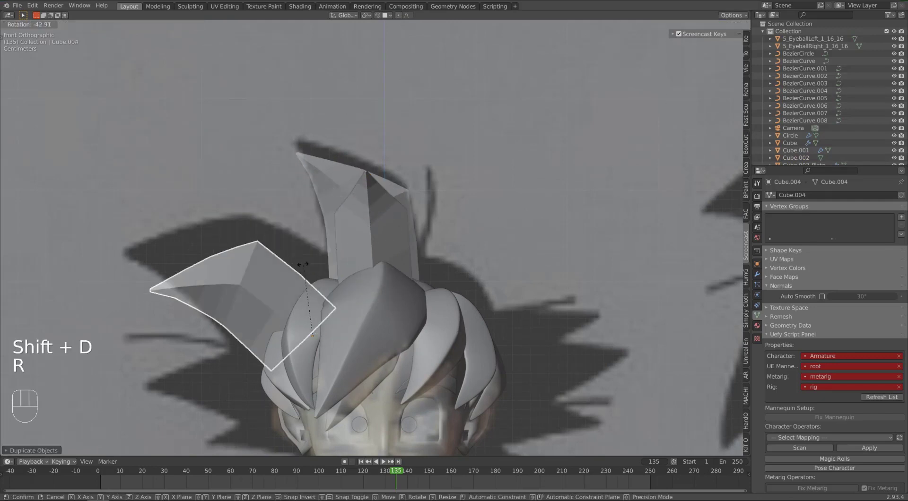
{"action": "left_click", "coordinate": [308, 279]}
Fine-tune the position and tilt of the duplicated side spike so its base meets the head and it follows the front reference
{"action": "key", "text": "g"}
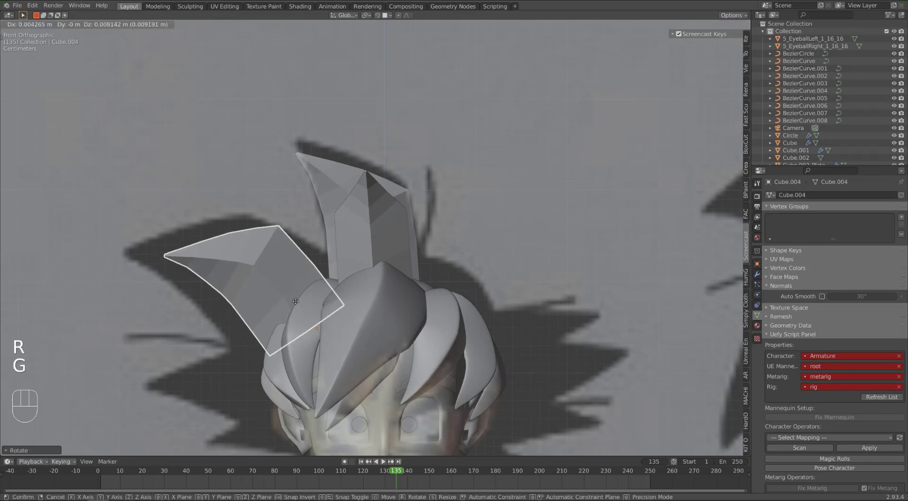
{"action": "left_click", "coordinate": [332, 326]}
{"action": "key", "text": "r"}
{"action": "left_click", "coordinate": [355, 342]}
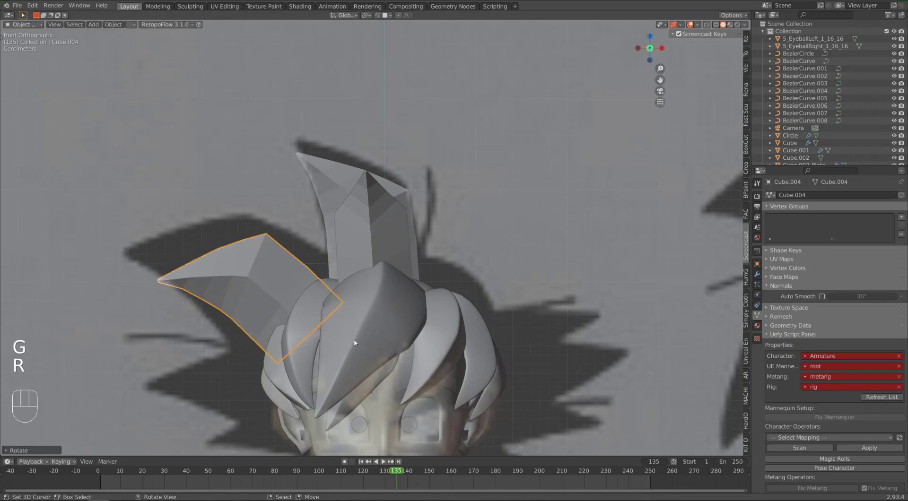
{"action": "key", "text": "g"}
{"action": "left_click", "coordinate": [344, 337]}
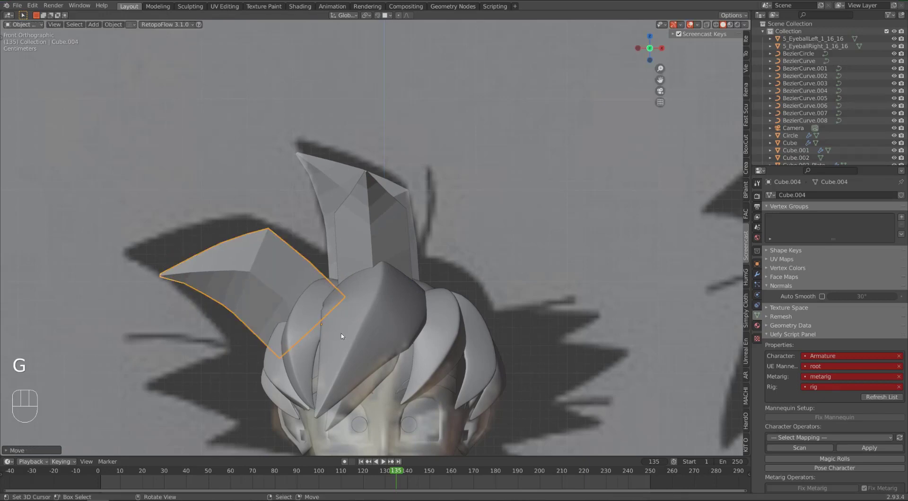
Pull the side spike's tip about 0.04 m outward and up onto the reference tip, using proportional editing at size 0.13
{"action": "key", "text": "Tab"}
{"action": "key", "text": "g"}
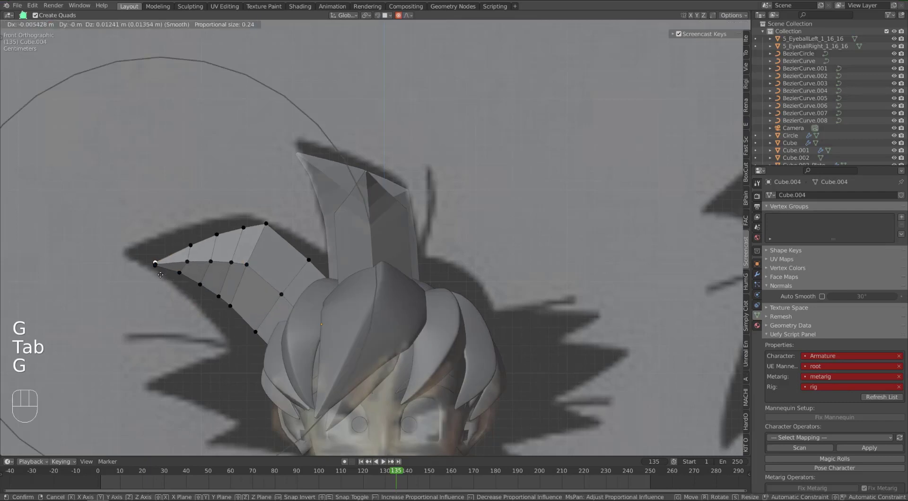
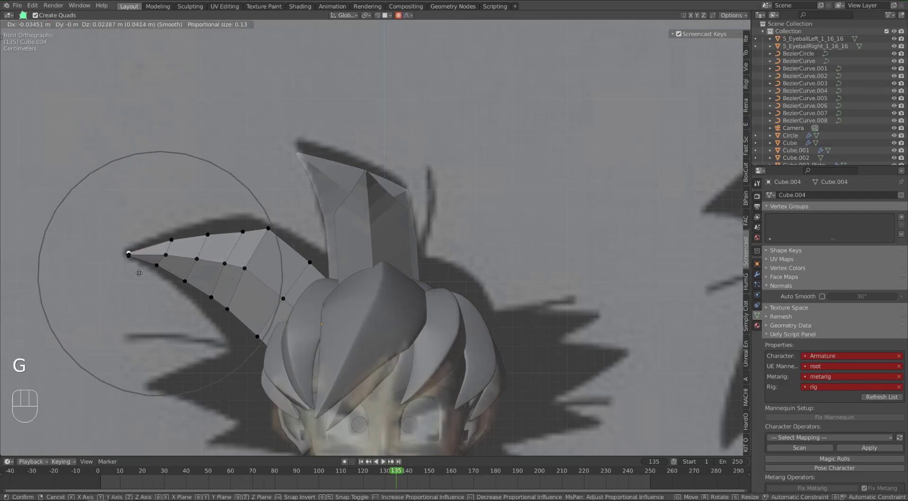
{"action": "left_click", "coordinate": [138, 273]}
Raise the vertices along the side spike's upper edge with proportional editing to follow the reference's curved outline
{"action": "right_click", "coordinate": [240, 228]}
{"action": "key", "text": "g"}
{"action": "scroll", "coordinate": [235, 219], "scroll_direction": "up", "scroll_amount": 3}
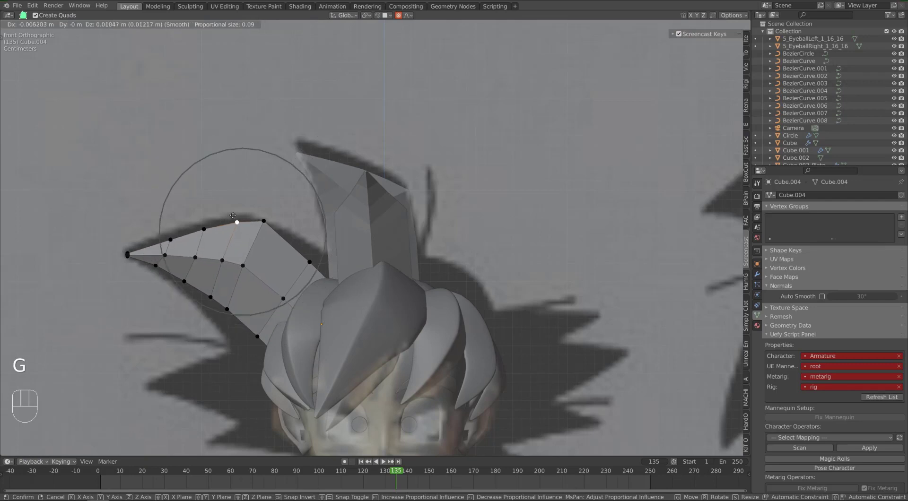
{"action": "left_click", "coordinate": [234, 219]}
{"action": "right_click", "coordinate": [160, 236]}
{"action": "key", "text": "g"}
{"action": "left_click", "coordinate": [154, 232]}
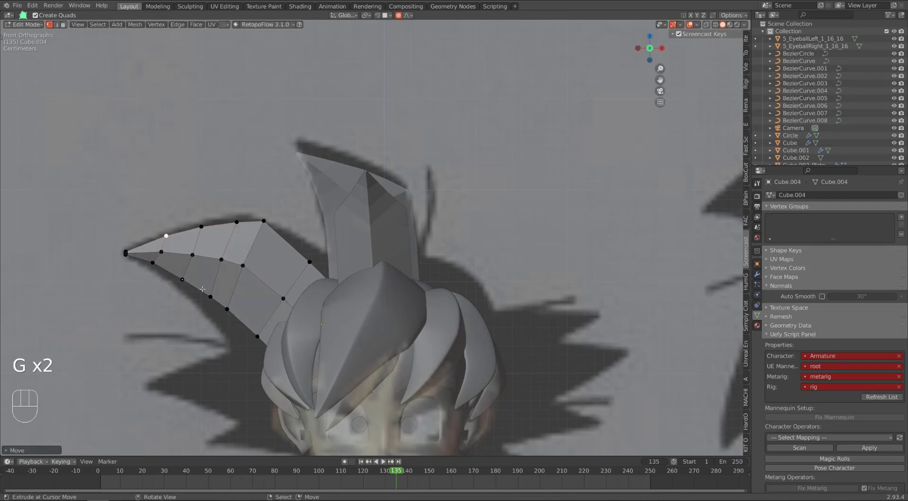
Shift the side spike's lower base corner and lower-edge vertices outward and down to match the reference's lower outline
{"action": "right_click", "coordinate": [256, 336]}
{"action": "key", "text": "g"}
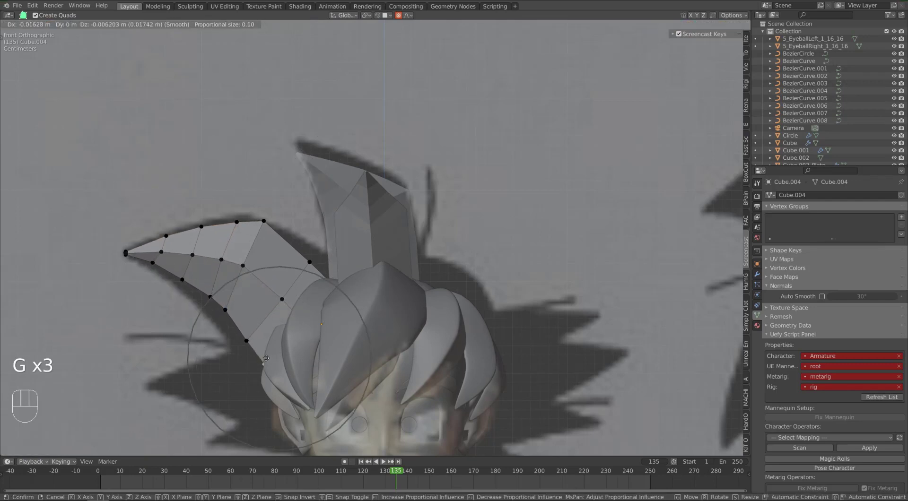
{"action": "left_click", "coordinate": [265, 360]}
{"action": "right_click", "coordinate": [225, 310]}
{"action": "key", "text": "g"}
{"action": "scroll", "coordinate": [222, 312], "scroll_direction": "down", "scroll_amount": 2}
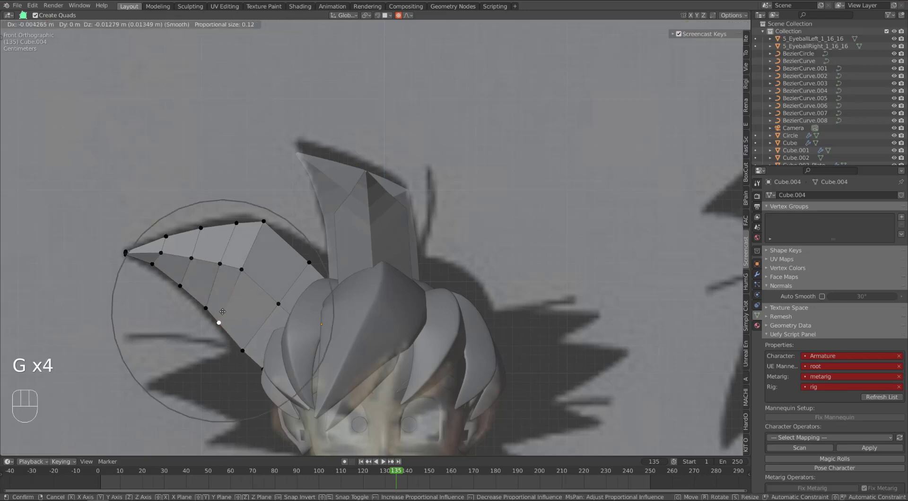
{"action": "left_click", "coordinate": [222, 313]}
{"action": "right_click", "coordinate": [181, 285]}
{"action": "key", "text": "g"}
{"action": "left_click", "coordinate": [180, 286]}
Nudge the two middle vertices of the side spike's upper edge slightly upward onto the reference outline
{"action": "right_click", "coordinate": [202, 230]}
{"action": "key", "text": "g"}
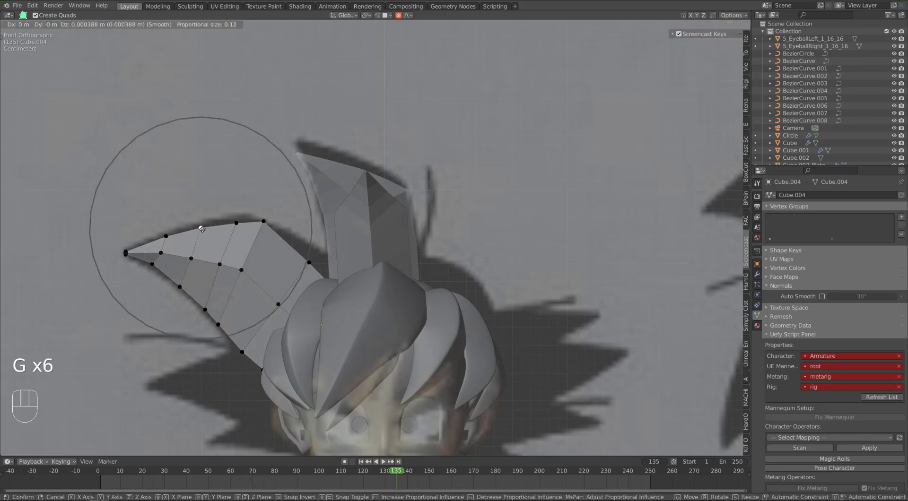
{"action": "left_click", "coordinate": [202, 225]}
{"action": "right_click", "coordinate": [237, 222]}
{"action": "key", "text": "g"}
{"action": "left_click", "coordinate": [237, 220]}
Move the side spike's upper base vertices inward and up toward the head's centre so the base widens along the reference
{"action": "right_click", "coordinate": [310, 265]}
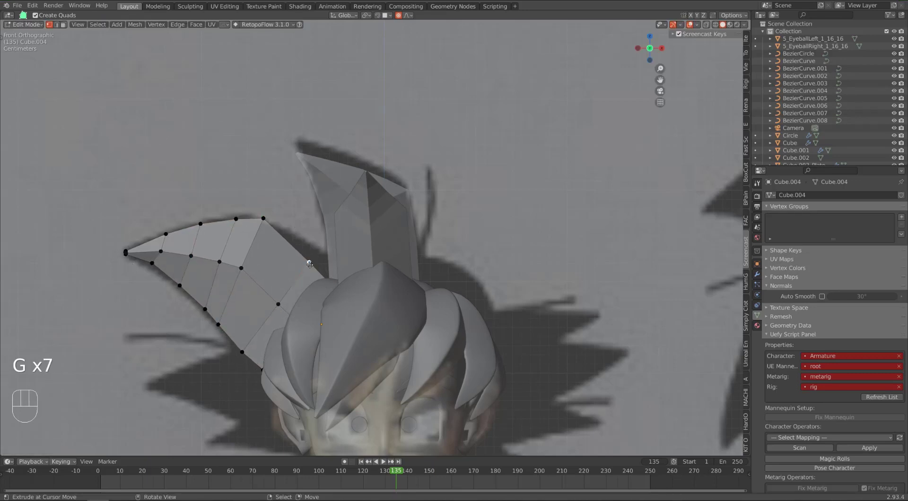
{"action": "key", "text": "g"}
{"action": "left_click", "coordinate": [312, 258]}
{"action": "key", "text": "g"}
{"action": "right_click", "coordinate": [330, 281]}
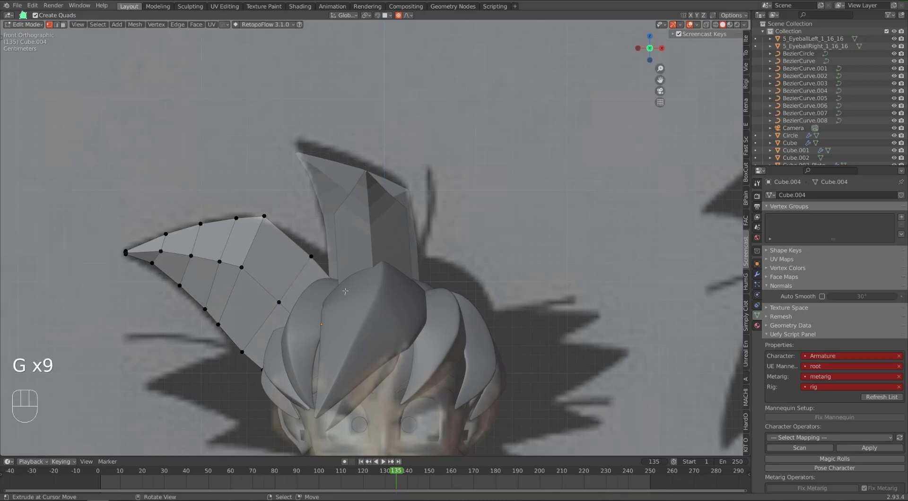
{"action": "key", "text": "g"}
{"action": "right_click", "coordinate": [345, 307]}
{"action": "key", "text": "g"}
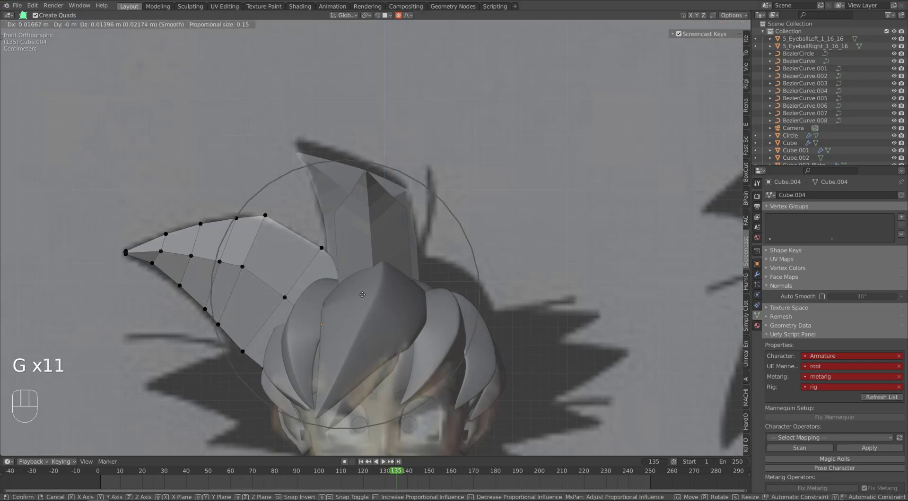
{"action": "left_click", "coordinate": [291, 297]}
Fine-tune the side spike's lower vertex near the head and lower its top corner slightly to smooth the front outline
{"action": "key", "text": "g"}
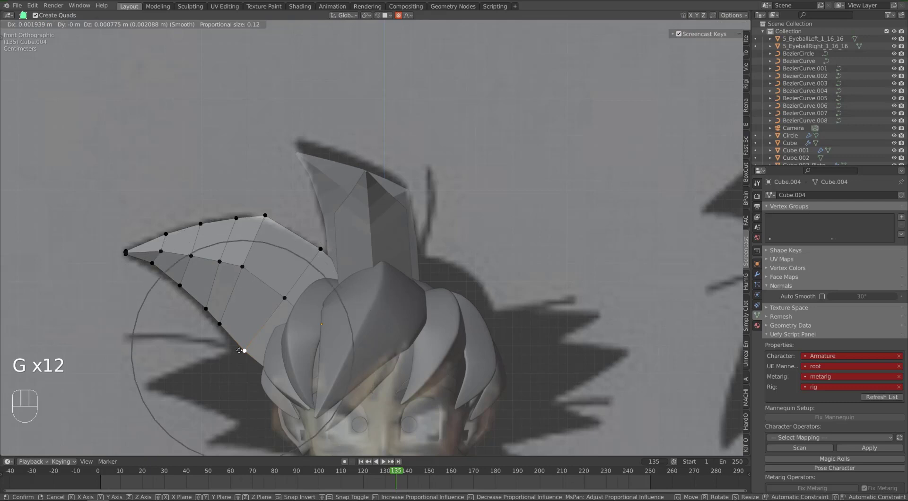
{"action": "left_click", "coordinate": [245, 341]}
{"action": "right_click", "coordinate": [266, 216]}
{"action": "key", "text": "g"}
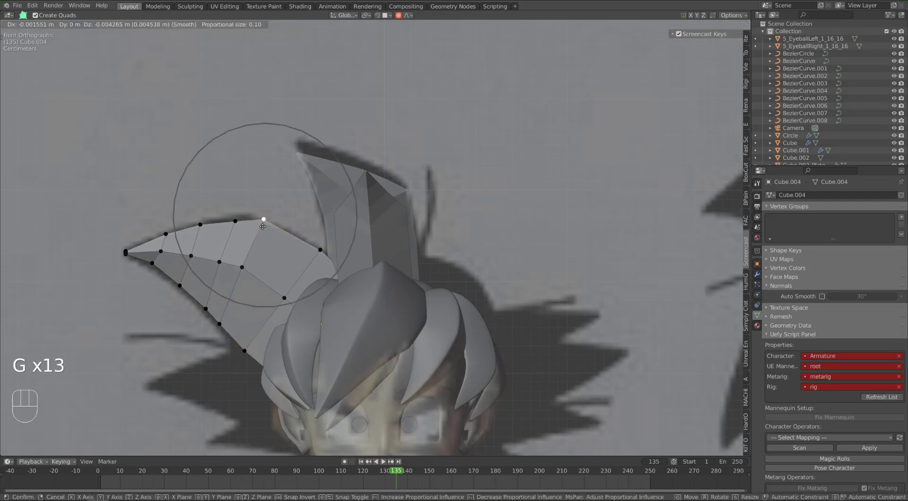
{"action": "left_click", "coordinate": [263, 226]}
Leave mesh editing and compare the hair spikes with the references in the front and right side views
{"action": "scroll", "coordinate": [371, 266], "scroll_direction": "down", "scroll_amount": 2}
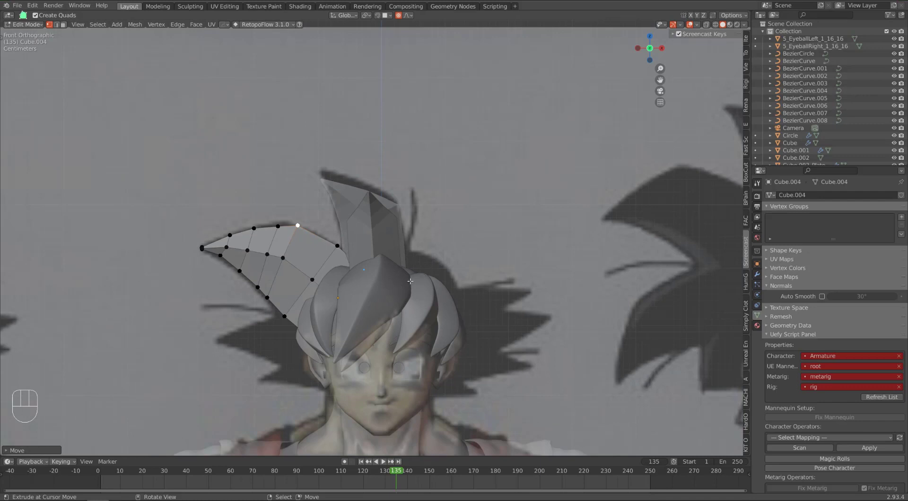
{"action": "key", "text": "KP_3"}
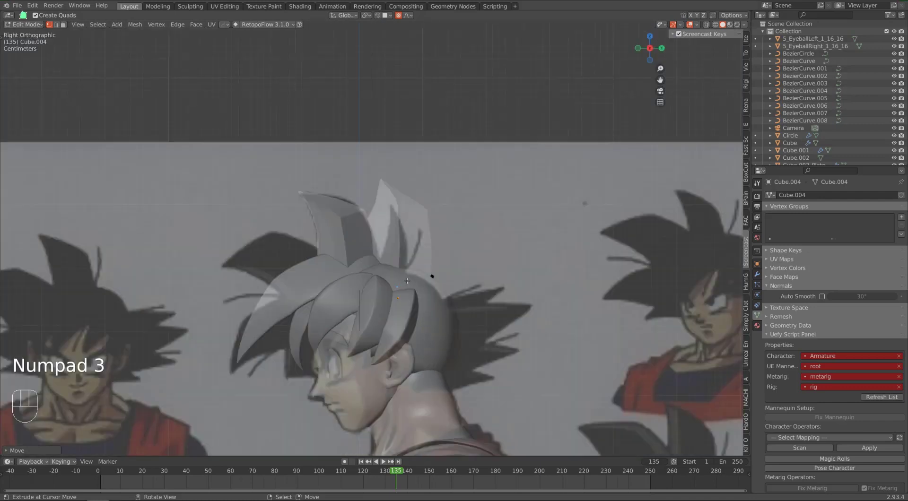
{"action": "mouse_move", "coordinate": [410, 298]}
{"action": "middle_mouse_down"}
{"action": "mouse_move", "coordinate": [447, 308]}
{"action": "mouse_move", "coordinate": [377, 306]}
{"action": "mouse_move", "coordinate": [427, 305]}
{"action": "middle_mouse_up"}
{"action": "key", "text": "Tab"}
{"action": "key", "text": "a"}
{"action": "key", "text": "a"}
{"action": "key", "text": "KP_3"}
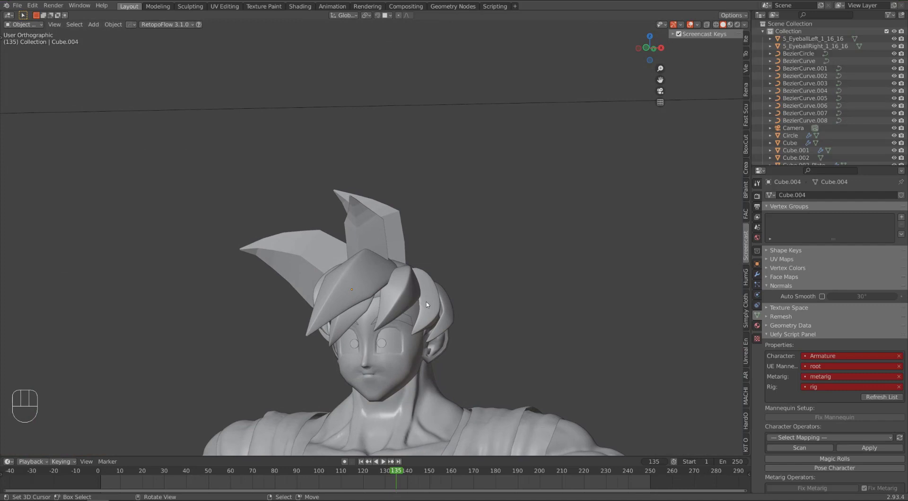
{"action": "key", "text": "KP_1"}
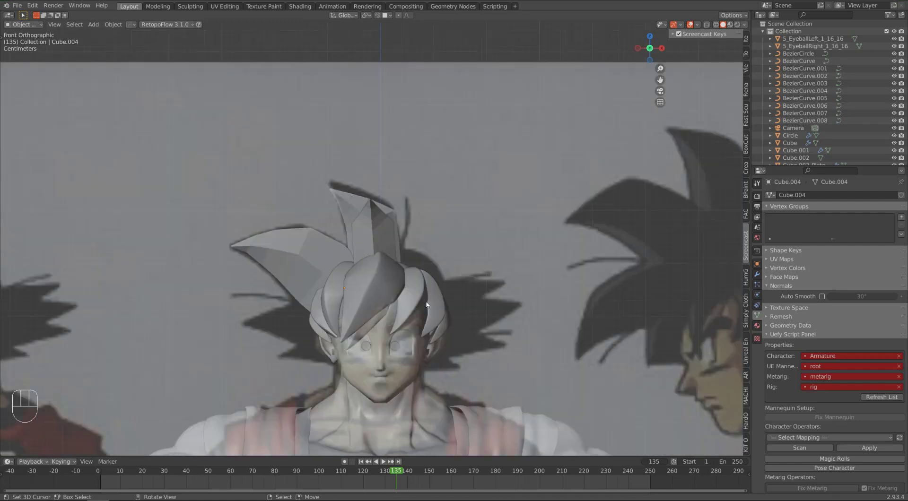
{"action": "key", "text": "KP_3"}
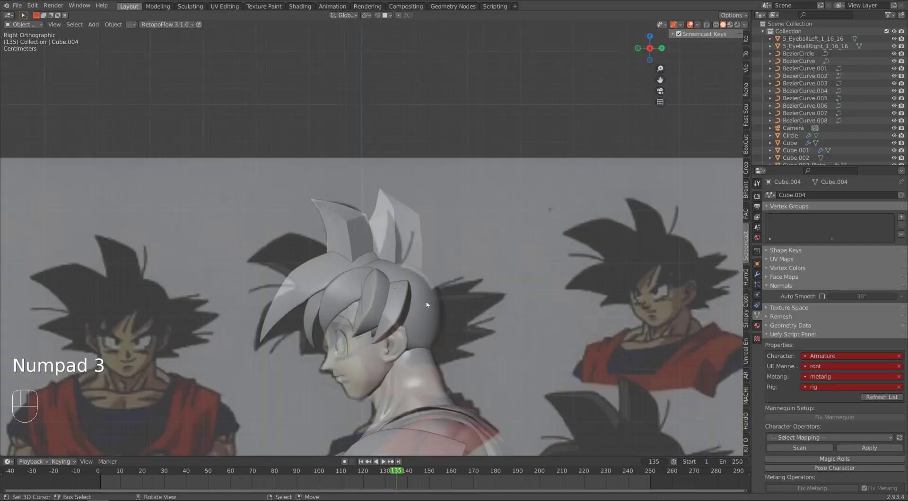
{"action": "scroll", "coordinate": [392, 268], "scroll_direction": "up", "scroll_amount": 2}
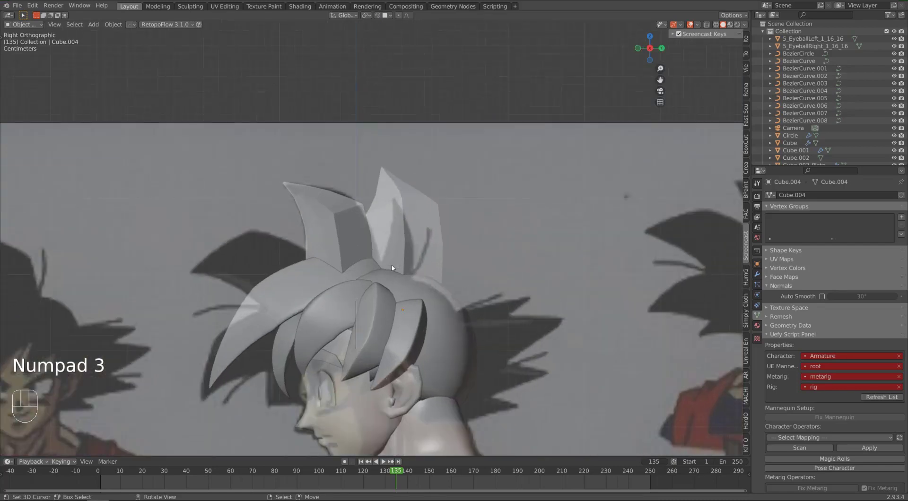
{"action": "key", "text": "KP_1"}
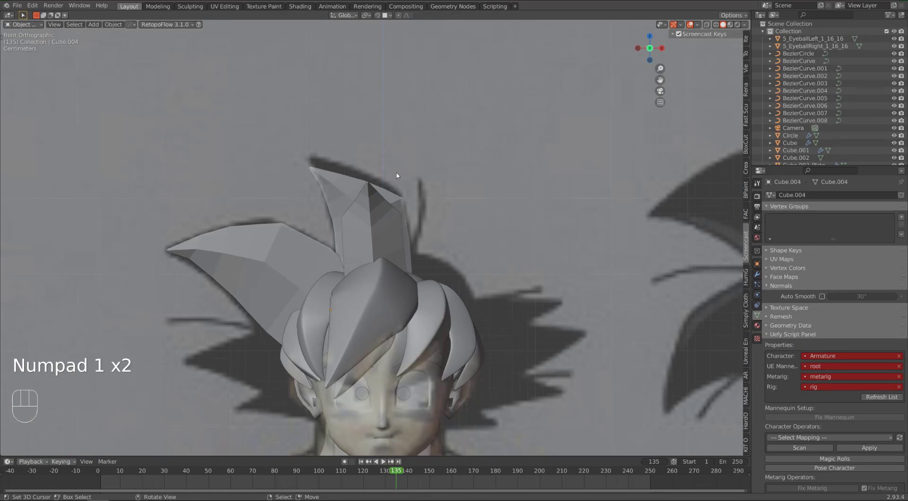
In the front view, move the front upper spike's tip up toward the reference tip and rotate it with proportional editing
{"action": "right_click", "coordinate": [381, 213]}
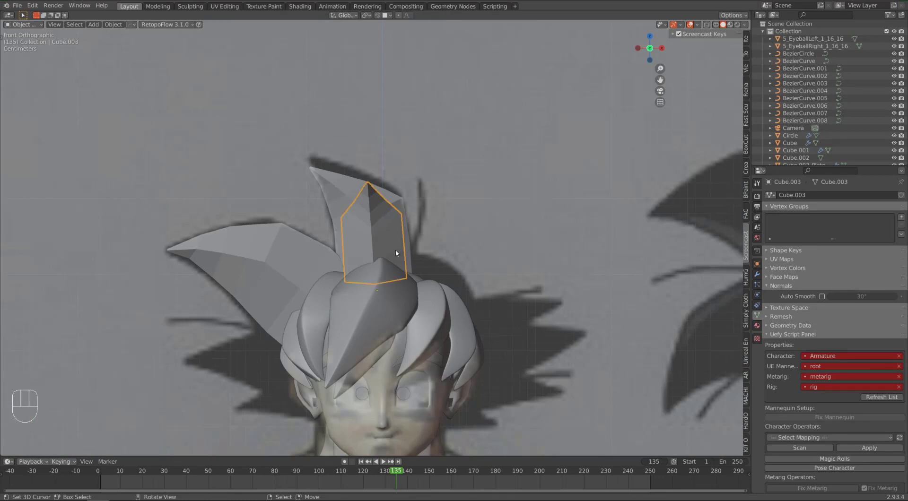
{"action": "key", "text": "Tab"}
{"action": "key", "text": "g"}
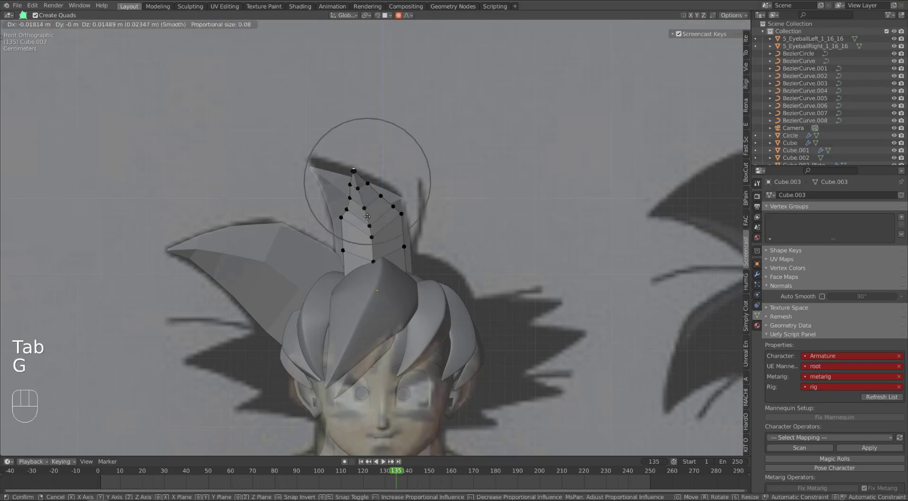
{"action": "scroll", "coordinate": [364, 218], "scroll_direction": "down", "scroll_amount": 4}
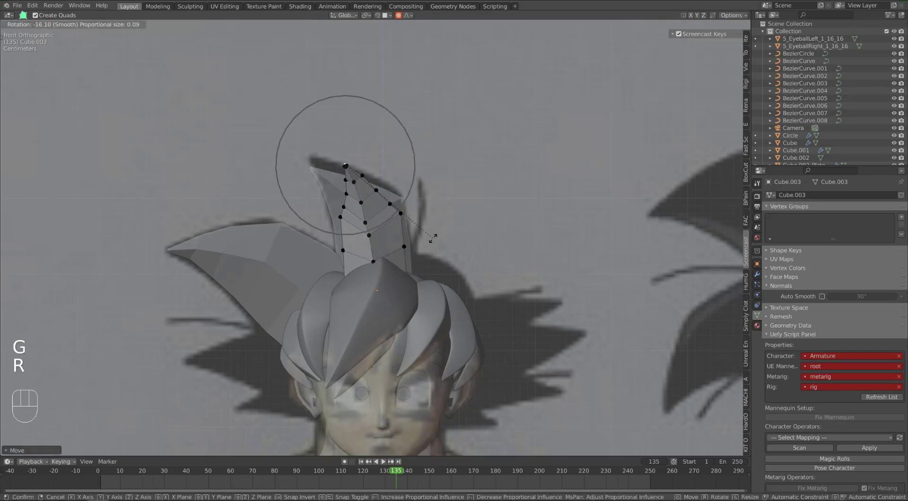
{"action": "left_click", "coordinate": [433, 255]}
Pull the front upper spike's tip about 0.04 m sideways onto the reference tip at proportional size 0.13, then rotate it slightly
{"action": "key", "text": "g"}
{"action": "scroll", "coordinate": [413, 247], "scroll_direction": "down", "scroll_amount": 3}
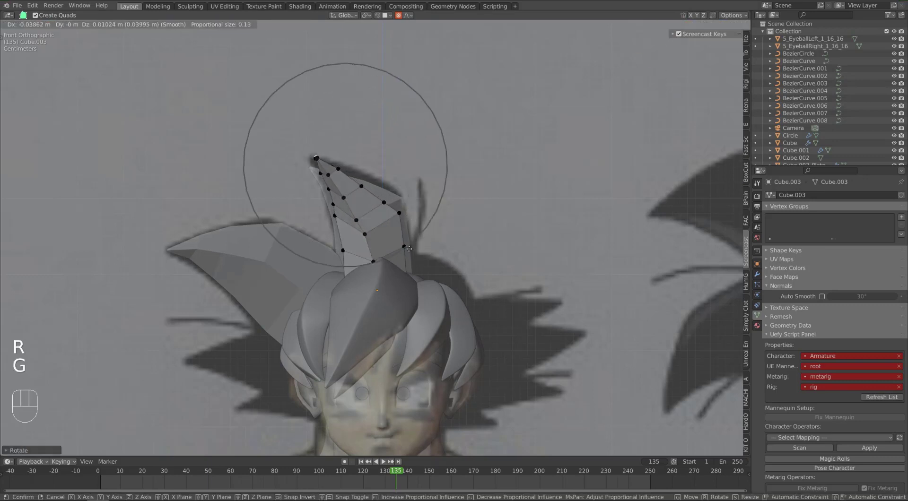
{"action": "left_click", "coordinate": [418, 255]}
{"action": "key", "text": "r"}
{"action": "left_click", "coordinate": [436, 248]}
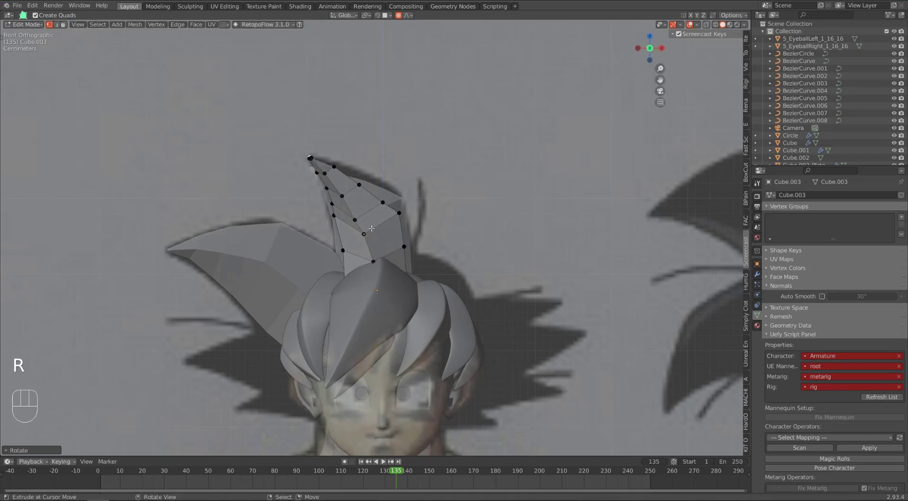
Move the front upper spike's near-base vertex outward and lift its long curved edge onto the reference outline
{"action": "key", "text": "g"}
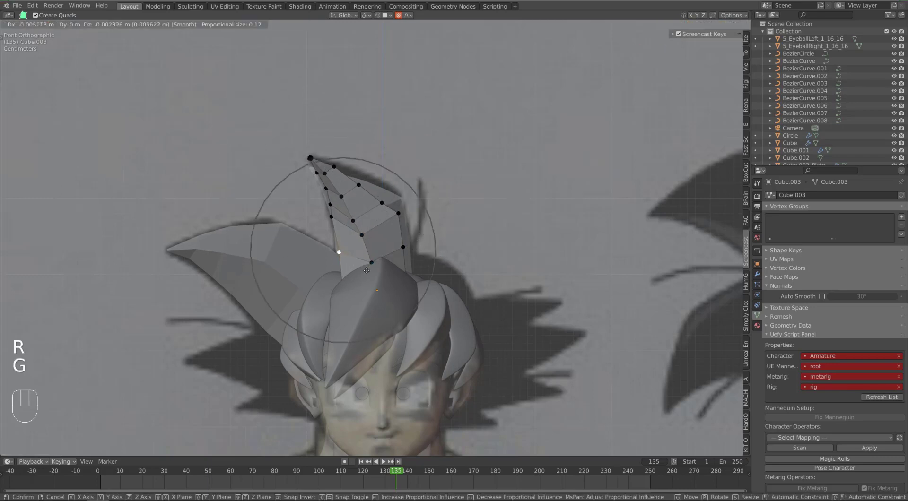
{"action": "scroll", "coordinate": [364, 274], "scroll_direction": "up", "scroll_amount": 2}
{"action": "left_click", "coordinate": [364, 275]}
{"action": "key", "text": "g"}
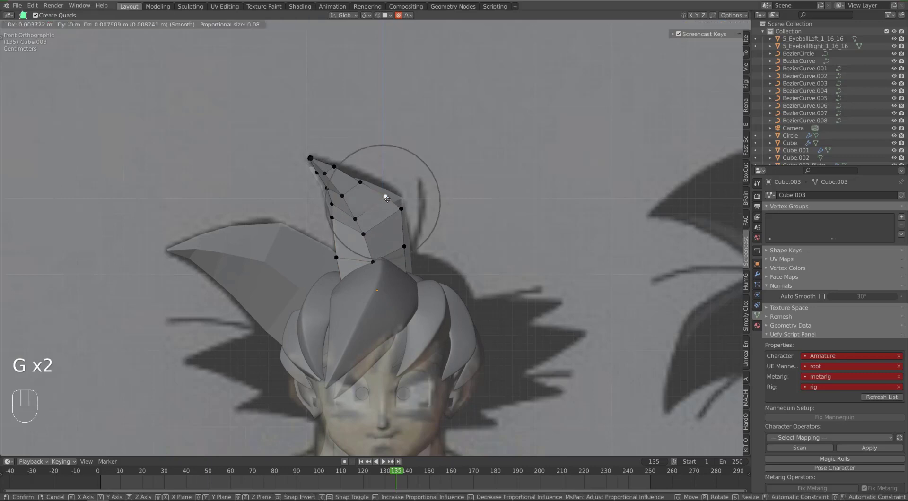
{"action": "left_click", "coordinate": [360, 177]}
{"action": "key", "text": "g"}
{"action": "left_click", "coordinate": [349, 186]}
Shift the two middle vertices of the front upper spike's inner edge outward and down using a smaller proportional size
{"action": "left_click", "coordinate": [329, 186]}
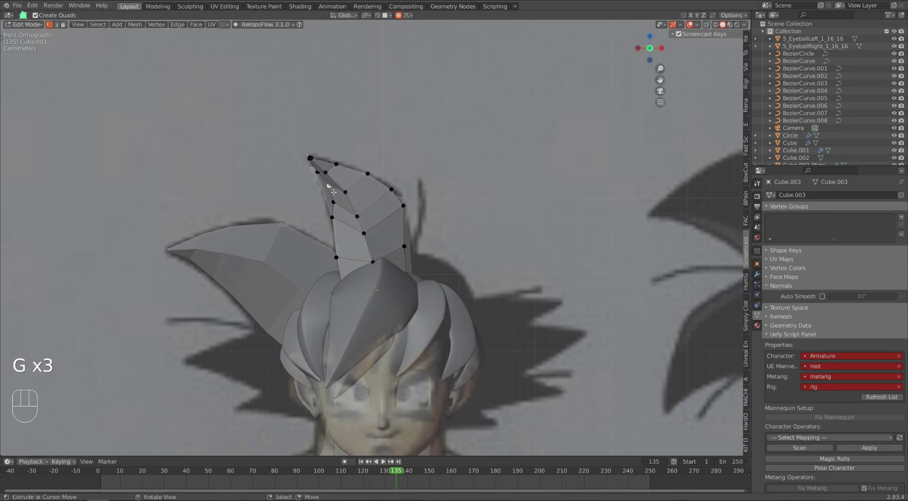
{"action": "left_click", "coordinate": [333, 202], "text": "shift"}
{"action": "key", "text": "g"}
{"action": "scroll", "coordinate": [337, 209], "scroll_direction": "up", "scroll_amount": 7}
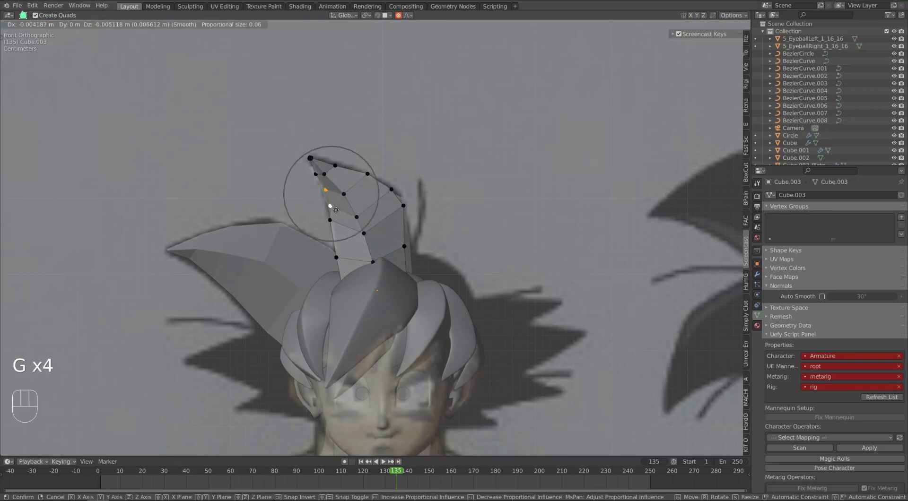
{"action": "left_click", "coordinate": [334, 211]}
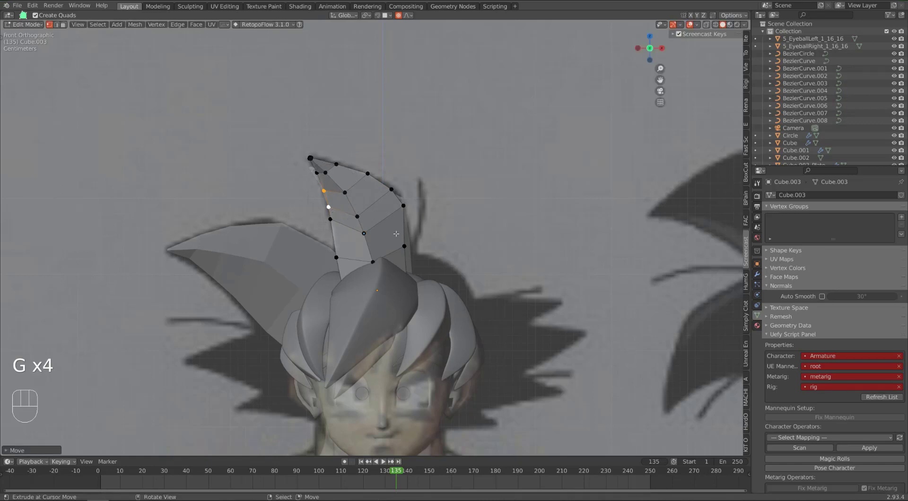
Pull the base vertices below the front upper spike's curved edge outward and down to widen its base
{"action": "left_click", "coordinate": [400, 244]}
{"action": "key", "text": "g"}
{"action": "scroll", "coordinate": [398, 246], "scroll_direction": "down", "scroll_amount": 4}
{"action": "left_click", "coordinate": [405, 246]}
{"action": "left_click", "coordinate": [415, 289]}
{"action": "key", "text": "g"}
{"action": "scroll", "coordinate": [427, 294], "scroll_direction": "down", "scroll_amount": 4}
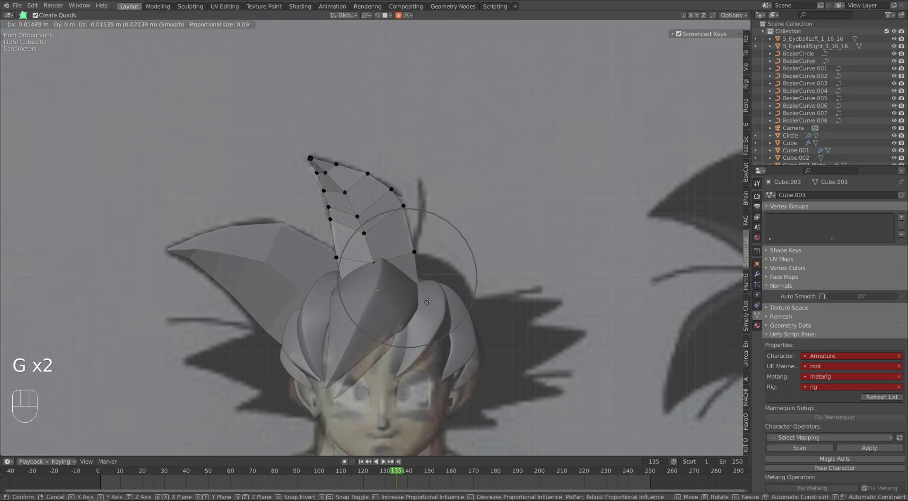
{"action": "left_click", "coordinate": [424, 296]}
In the side view, move the front upper spike's tip about 0.02 m forward and down at proportional size 0.11, then leave mesh editing
{"action": "key", "text": "KP_3"}
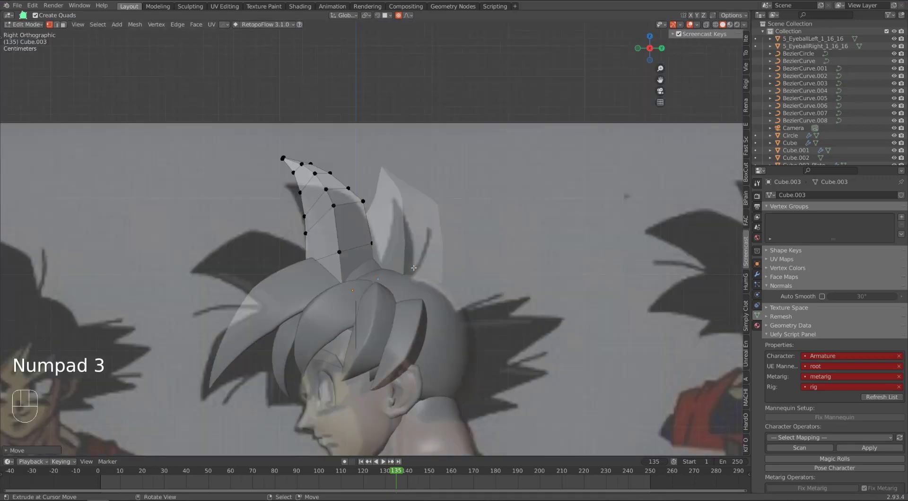
{"action": "key", "text": "g"}
{"action": "scroll", "coordinate": [277, 179], "scroll_direction": "down", "scroll_amount": 6}
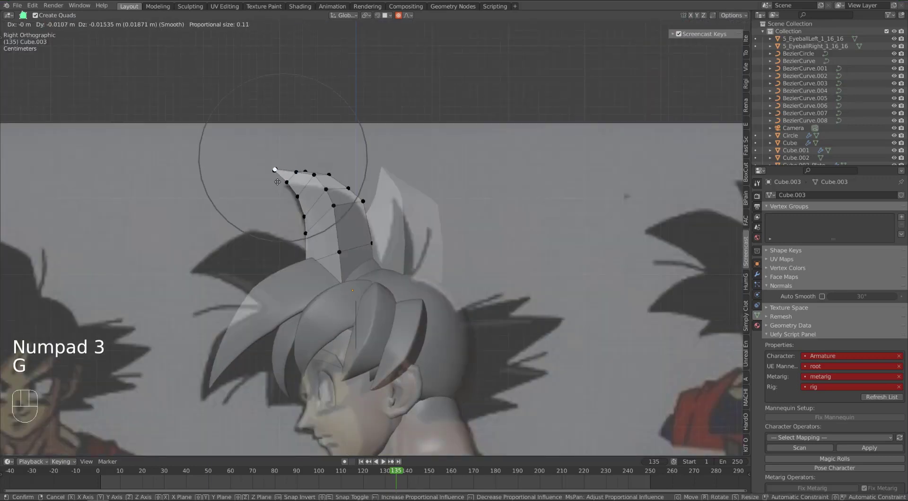
{"action": "left_click", "coordinate": [277, 181]}
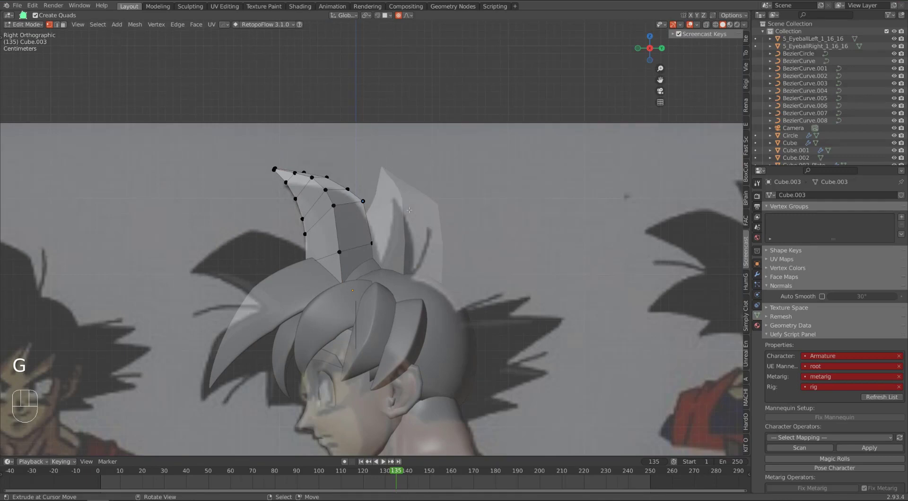
{"action": "key", "text": "Tab"}
Scale the rear upper spike's entire mesh down toward the small rear spike in the side reference
{"action": "left_click", "coordinate": [409, 211]}
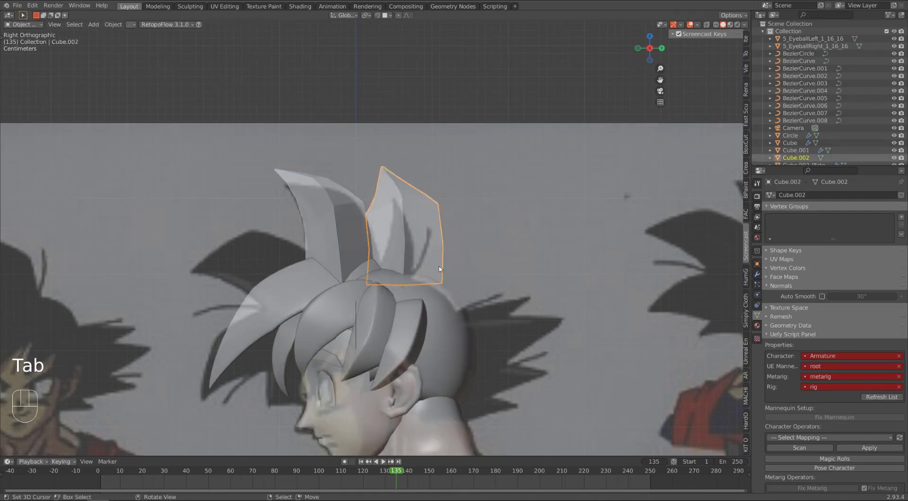
{"action": "key", "text": "s"}
{"action": "right_click", "coordinate": [456, 298]}
{"action": "key", "text": "Tab"}
{"action": "key", "text": "a"}
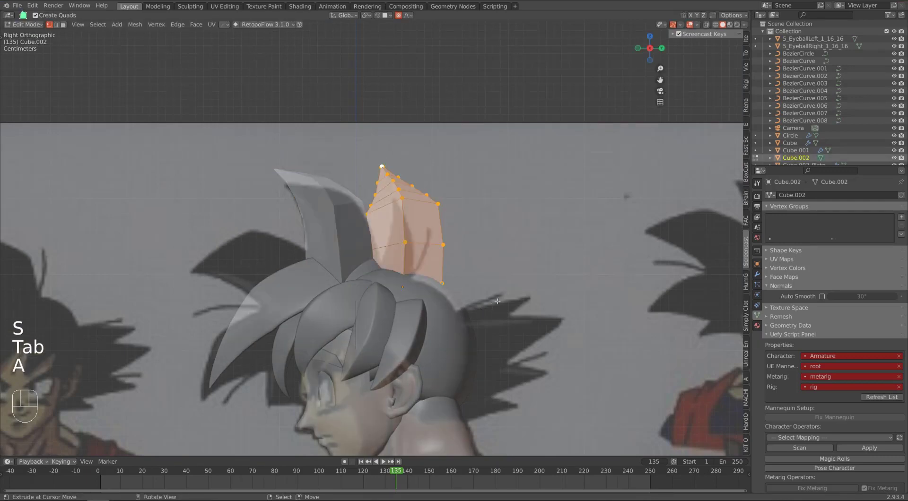
{"action": "key", "text": "s"}
{"action": "left_click", "coordinate": [448, 298]}
Move the rear upper spike's mesh about 0.03 m down and rotate it about 12° onto the reference
{"action": "key", "text": "g"}
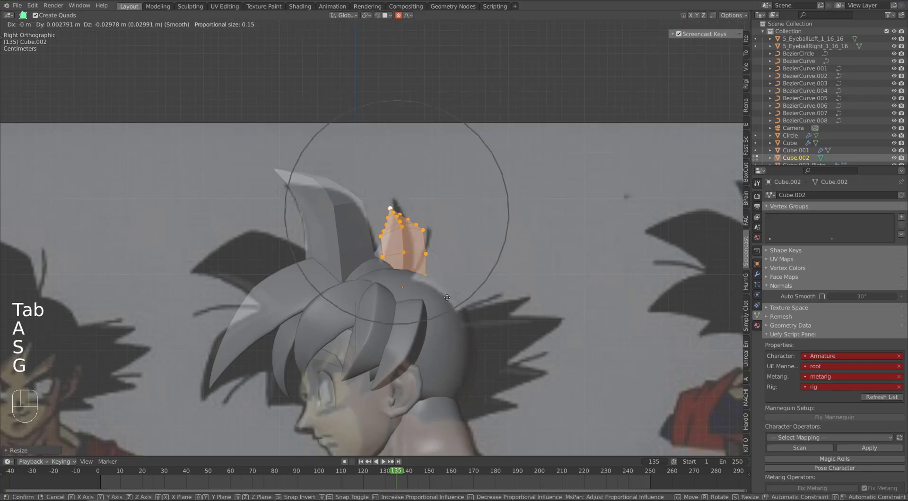
{"action": "left_click", "coordinate": [446, 299]}
{"action": "key", "text": "r"}
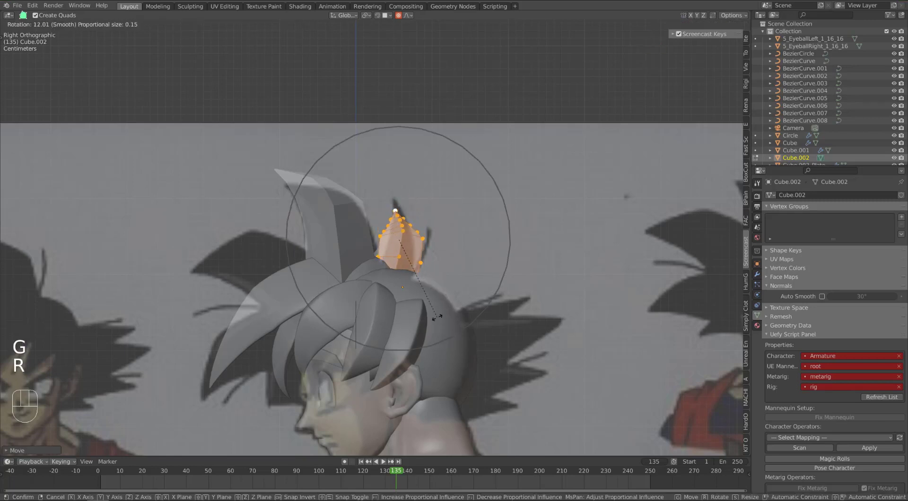
{"action": "left_click", "coordinate": [441, 317]}
Raise the rear upper spike's tip about 0.013 m using proportional size 0.08
{"action": "right_click", "coordinate": [399, 210]}
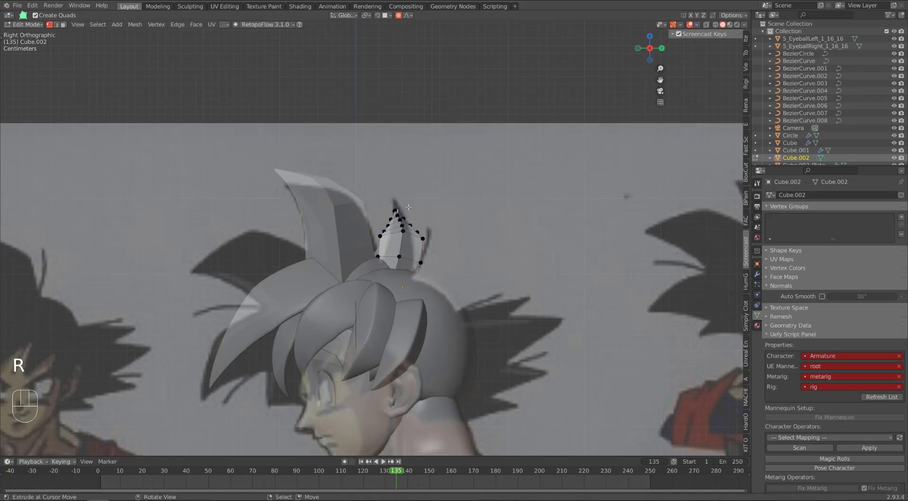
{"action": "key", "text": "g"}
{"action": "scroll", "coordinate": [426, 218], "scroll_direction": "up", "scroll_amount": 5}
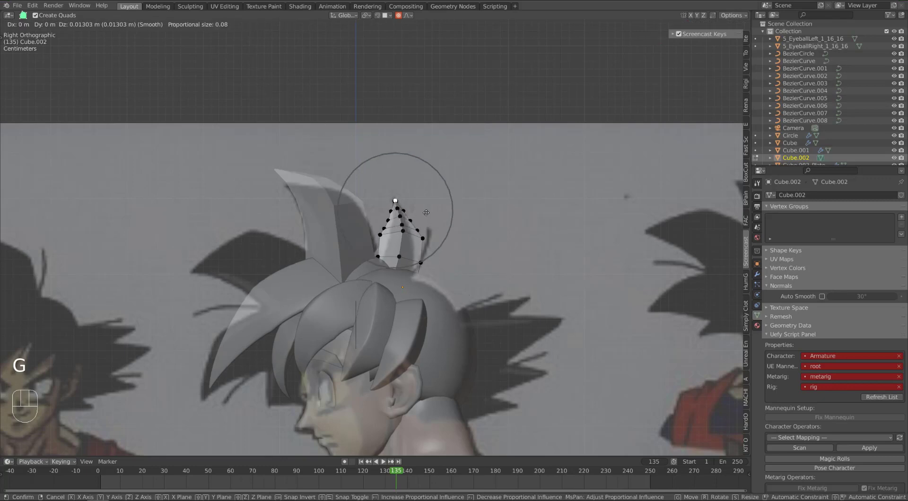
{"action": "left_click", "coordinate": [426, 212]}
Pull the rear upper spike's front and back edge vertices inward at a smaller proportional size to narrow its outline
{"action": "key", "text": "g"}
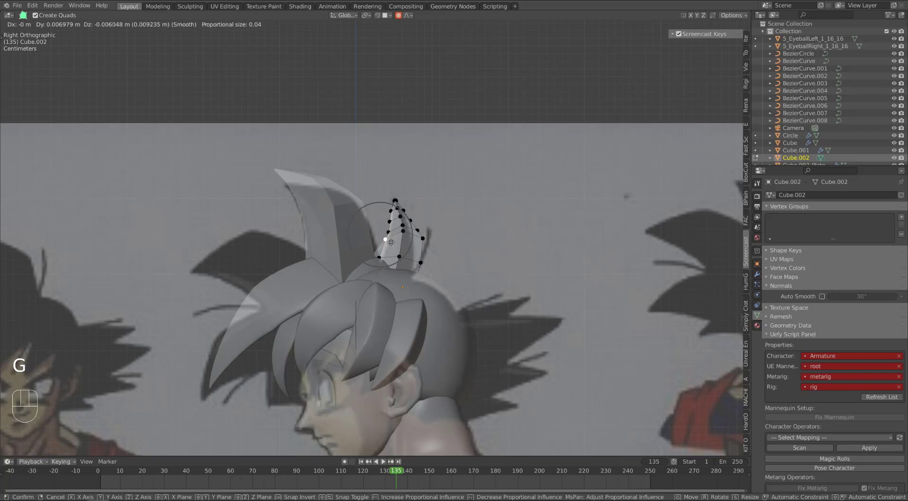
{"action": "left_click", "coordinate": [391, 242]}
{"action": "right_click", "coordinate": [427, 235]}
{"action": "key", "text": "g"}
{"action": "left_click", "coordinate": [424, 238]}
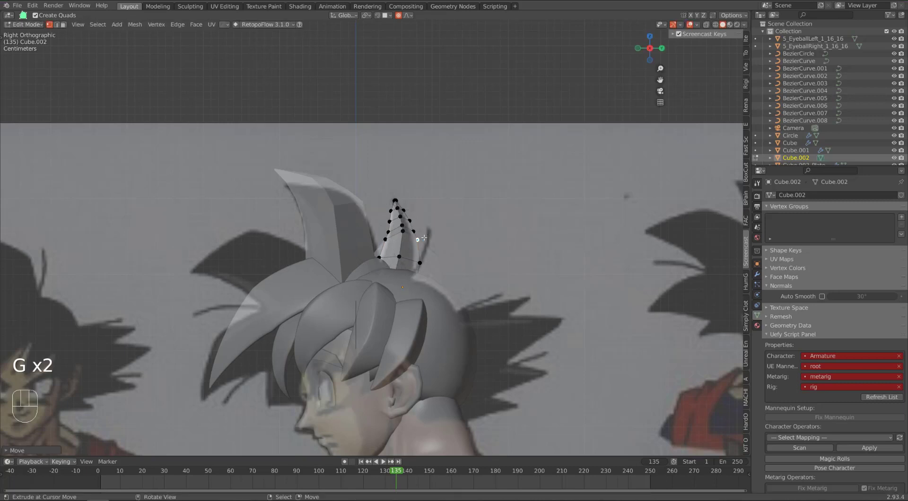
{"action": "key", "text": "g"}
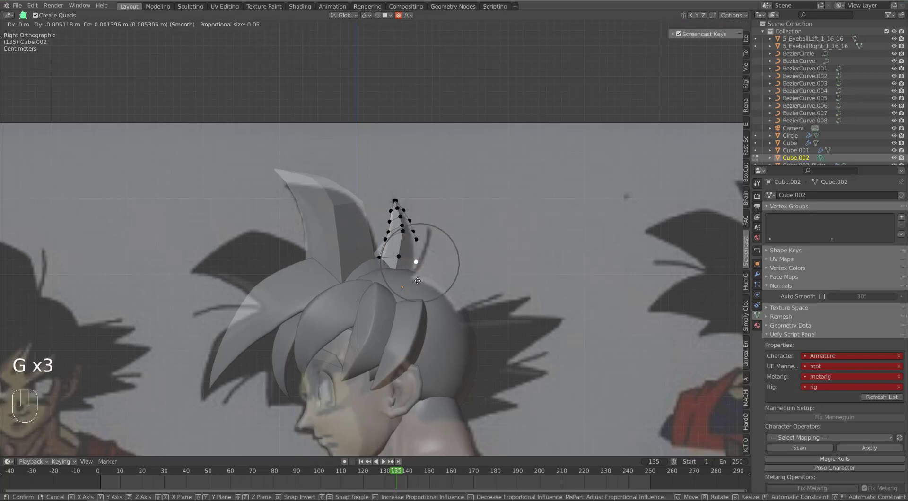
{"action": "left_click", "coordinate": [417, 281]}
Examine the rear upper spike against the front and side references
{"action": "key", "text": "Tab"}
{"action": "middle_click_drag", "start_coordinate": [418, 280], "coordinate": [405, 271]}
{"action": "key", "text": "KP_1"}
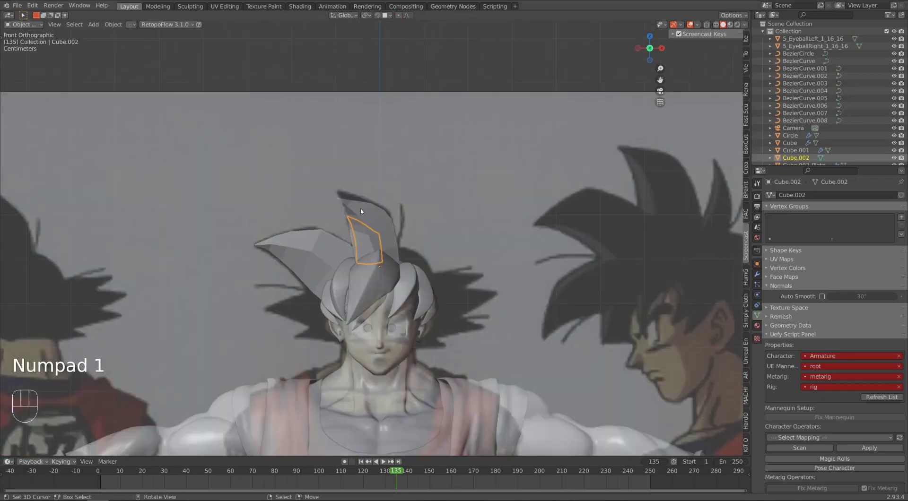
{"action": "middle_click_drag", "start_coordinate": [379, 234], "coordinate": [317, 284]}
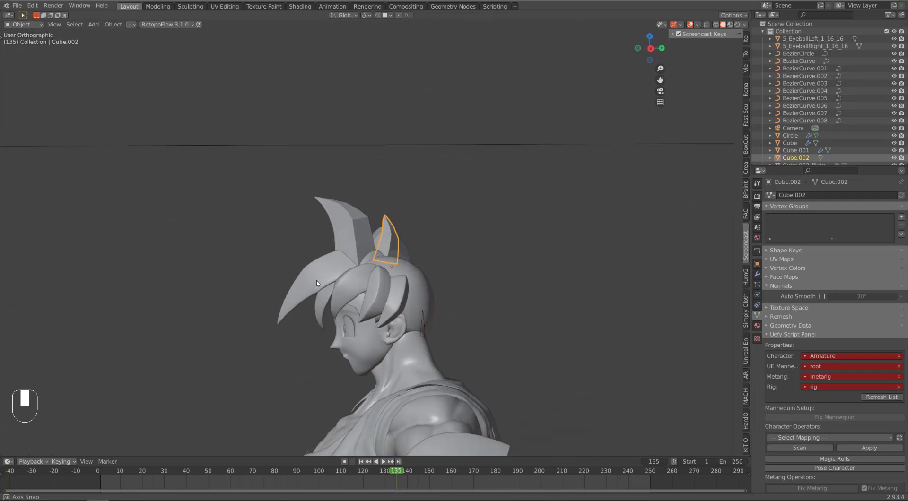
{"action": "key", "text": "KP_3"}
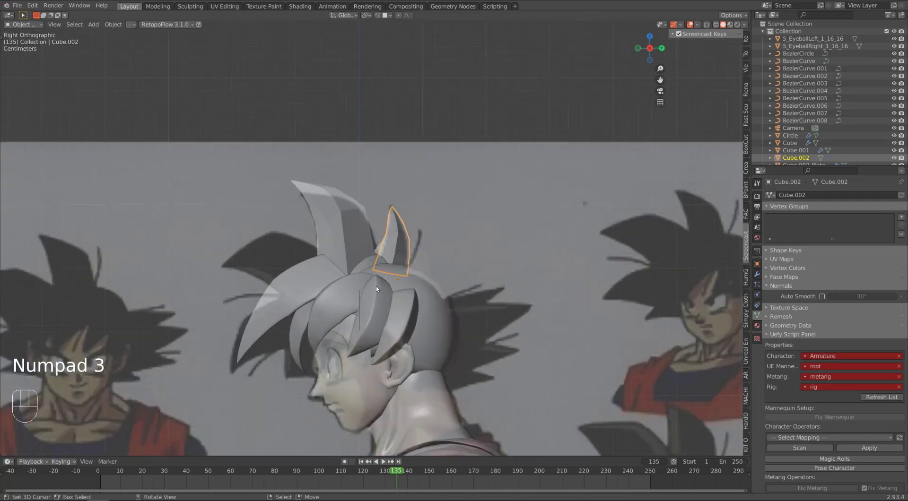
{"action": "key", "text": "Tab"}
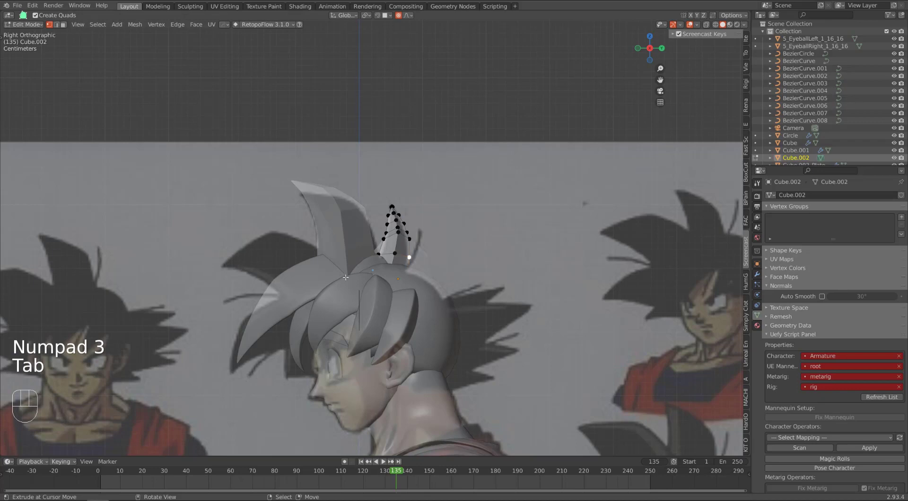
{"action": "key", "text": "KP_1"}
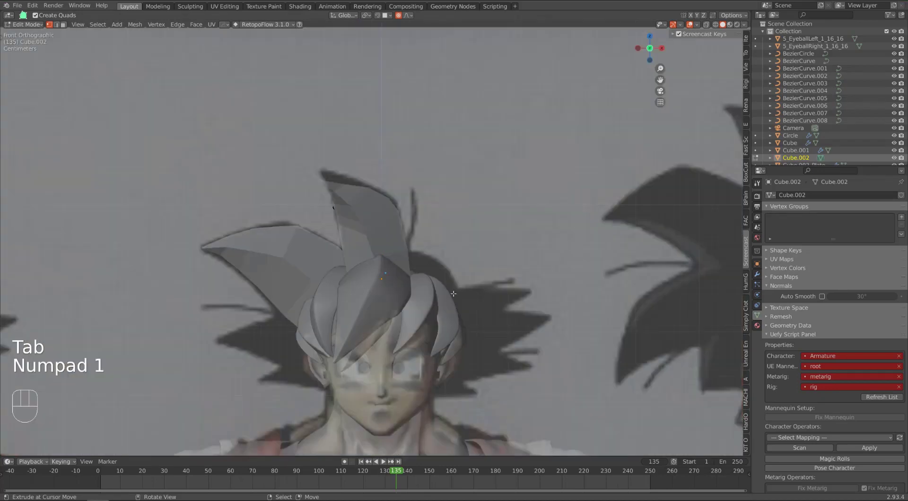
{"action": "scroll", "coordinate": [406, 240], "scroll_direction": "down", "scroll_amount": 3}
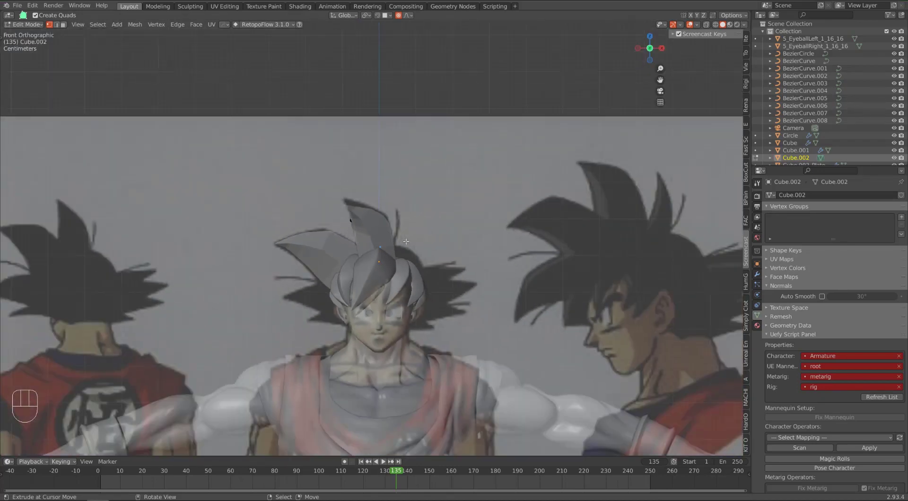
{"action": "scroll", "coordinate": [431, 267], "scroll_direction": "down", "scroll_amount": 1}
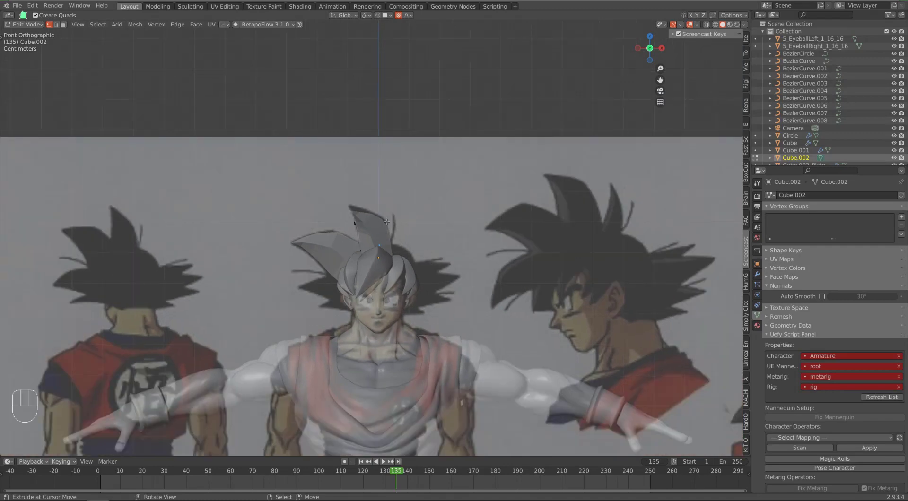
{"action": "scroll", "coordinate": [431, 272], "scroll_direction": "up", "scroll_amount": 4}
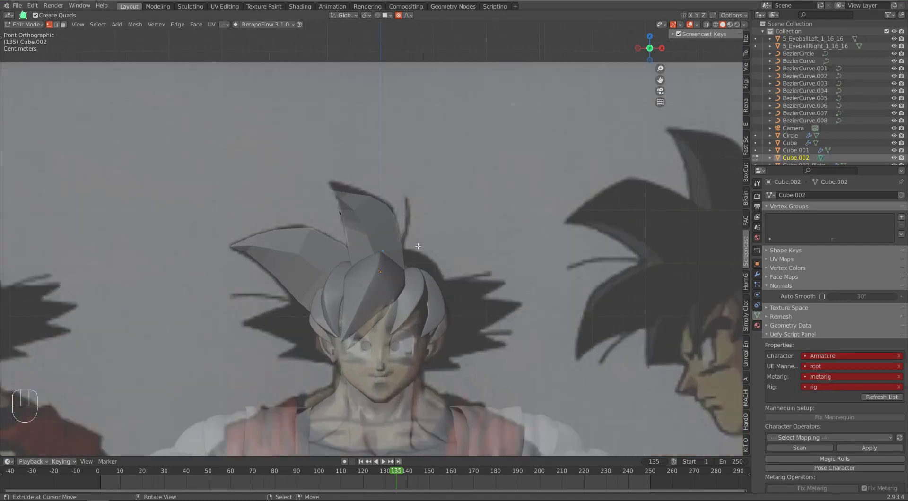
{"action": "middle_click_drag", "start_coordinate": [411, 261], "coordinate": [396, 278]}
Switch mesh editing to the scalp cap and display it in wireframe
{"action": "key", "text": "Tab"}
{"action": "left_click", "coordinate": [427, 274]}
{"action": "key", "text": "Tab"}
{"action": "scroll", "coordinate": [399, 284], "scroll_direction": "up", "scroll_amount": 3}
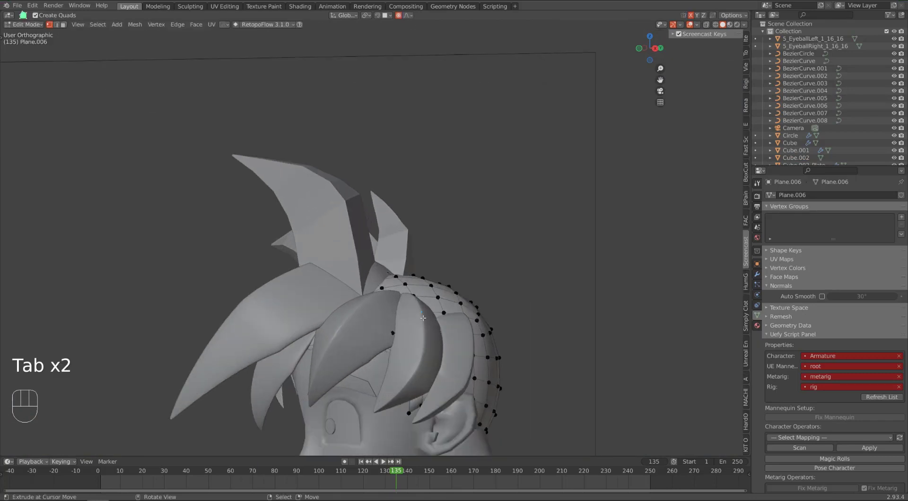
{"action": "middle_click_drag", "start_coordinate": [420, 361], "coordinate": [411, 344]}
{"action": "key", "text": "z"}
{"action": "left_click", "coordinate": [291, 341]}
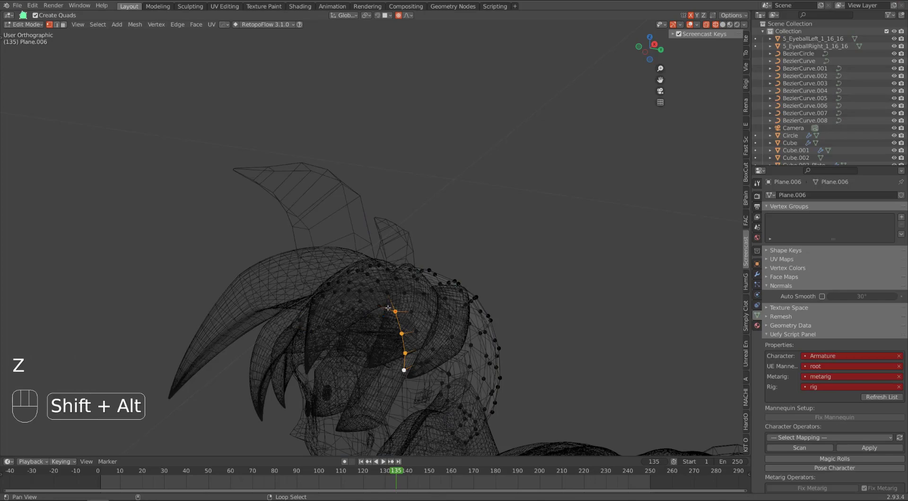
Select the edge loops along the scalp cap's rim and invert the selection to cover the rest of the cap
{"action": "middle_click_drag", "start_coordinate": [373, 338], "coordinate": [402, 335]}
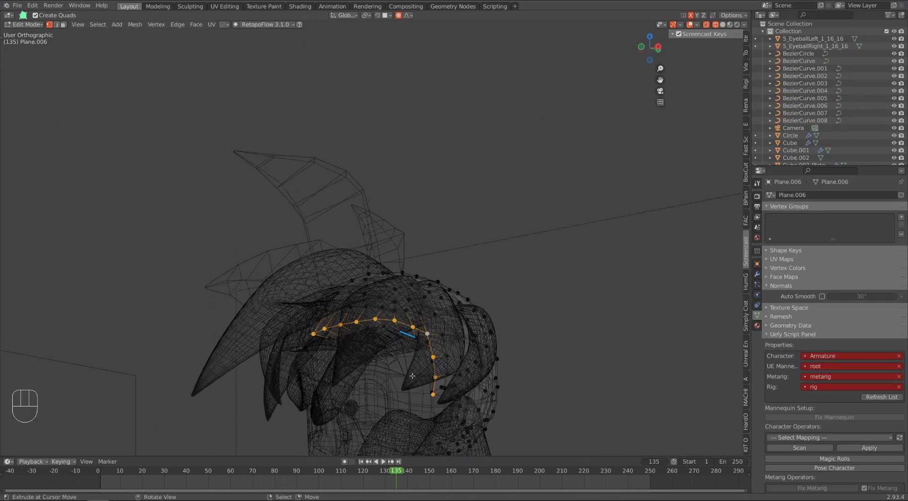
{"action": "right_click", "coordinate": [441, 390], "text": "alt+shift"}
{"action": "middle_click_drag", "start_coordinate": [441, 390], "coordinate": [483, 355]}
{"action": "right_click", "coordinate": [424, 440], "text": "alt+shift"}
{"action": "key", "text": "ctrl+i"}
{"action": "key", "text": "ctrl+z"}
{"action": "left_click", "coordinate": [429, 387], "text": "alt+shift"}
{"action": "key", "text": "ctrl+i"}
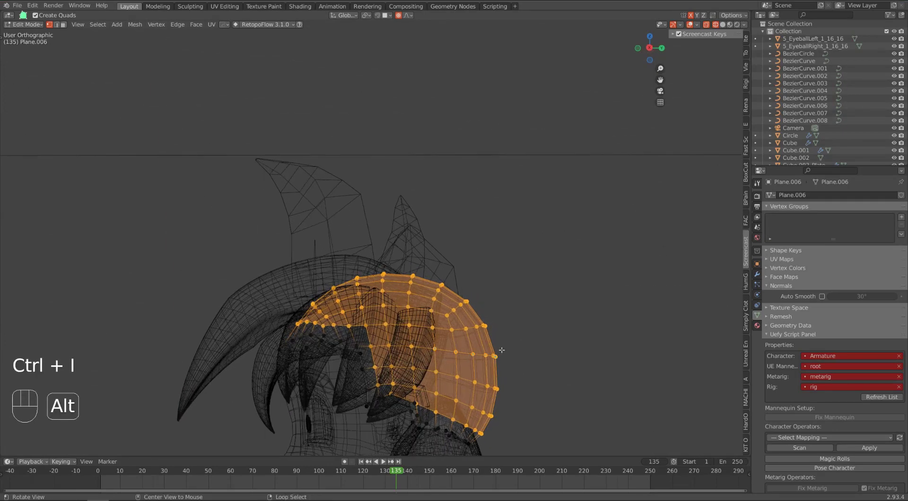
Fatten the selected scalp cap about 0.024 m outward and smooth its vertices five times
{"action": "key", "text": "alt+s"}
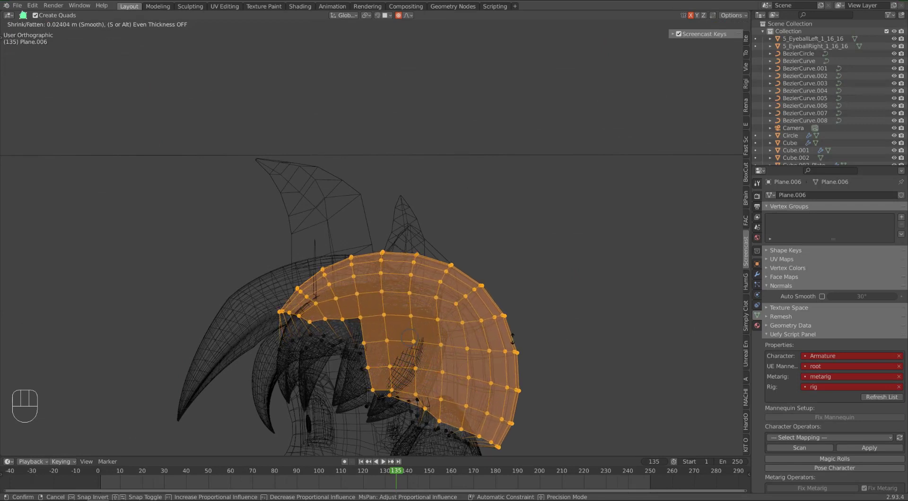
{"action": "left_click", "coordinate": [514, 337]}
{"action": "key", "text": "alt+q"}
{"action": "key", "text": "alt+q"}
{"action": "key", "text": "alt+q"}
{"action": "key", "text": "alt+q"}
{"action": "key", "text": "alt+q"}
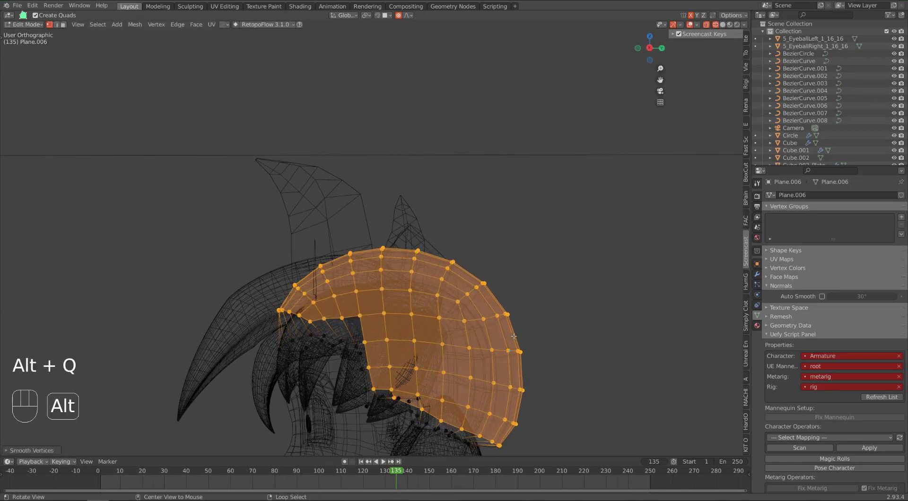
Return to solid shading and smooth the selected scalp vertices again while checking the front reference
{"action": "key", "text": "z"}
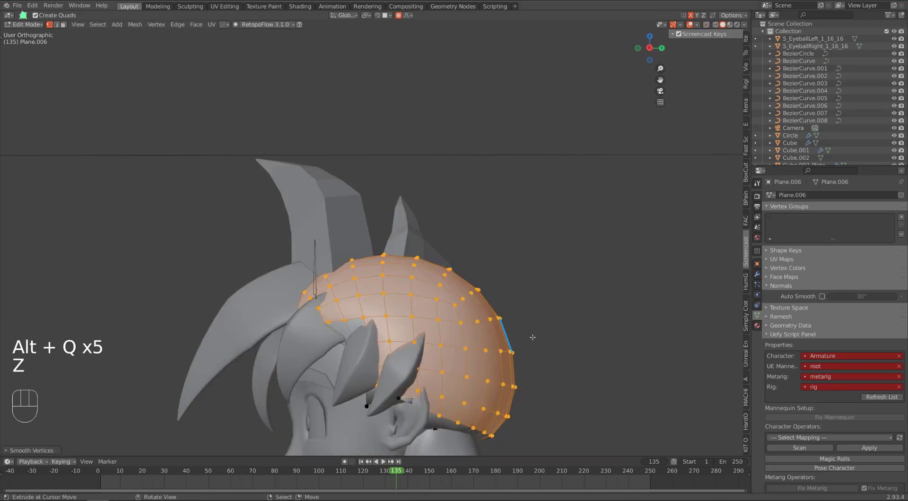
{"action": "key", "text": "KP_1"}
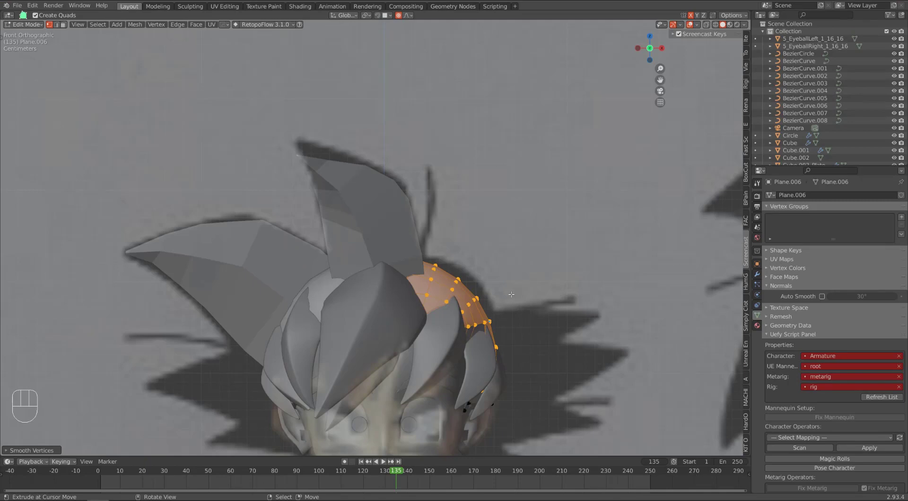
{"action": "scroll", "coordinate": [515, 307], "scroll_direction": "up", "scroll_amount": 1}
{"action": "key", "text": "alt+q"}
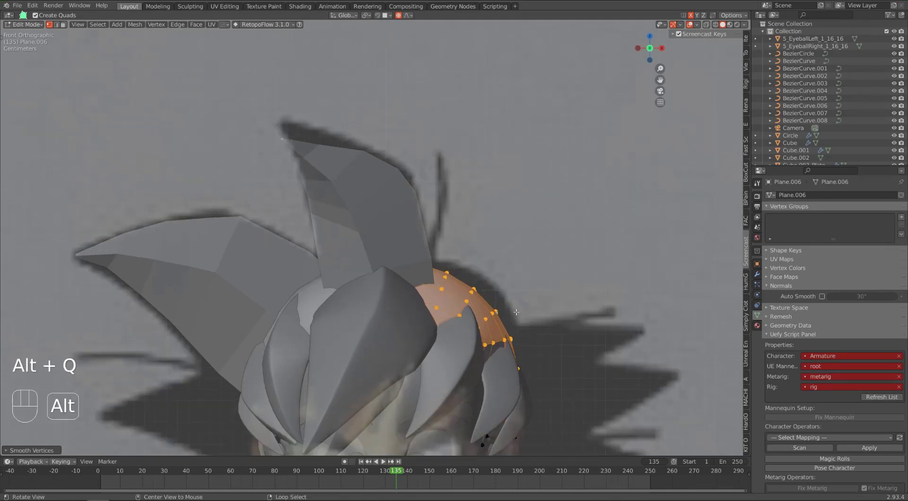
Smooth individual vertices along the scalp cap's lower edge beside the side locks
{"action": "middle_click_drag", "start_coordinate": [516, 312], "coordinate": [348, 263]}
{"action": "key", "text": "Tab"}
{"action": "key", "text": "Tab"}
{"action": "scroll", "coordinate": [402, 388], "scroll_direction": "up", "scroll_amount": 2}
{"action": "scroll", "coordinate": [348, 263], "scroll_direction": "up", "scroll_amount": 2}
{"action": "scroll", "coordinate": [303, 369], "scroll_direction": "up", "scroll_amount": 1}
{"action": "middle_click_drag", "start_coordinate": [289, 381], "coordinate": [409, 268], "text": "shift"}
{"action": "right_click", "coordinate": [273, 316]}
{"action": "right_click", "coordinate": [351, 247]}
{"action": "key", "text": "alt+q"}
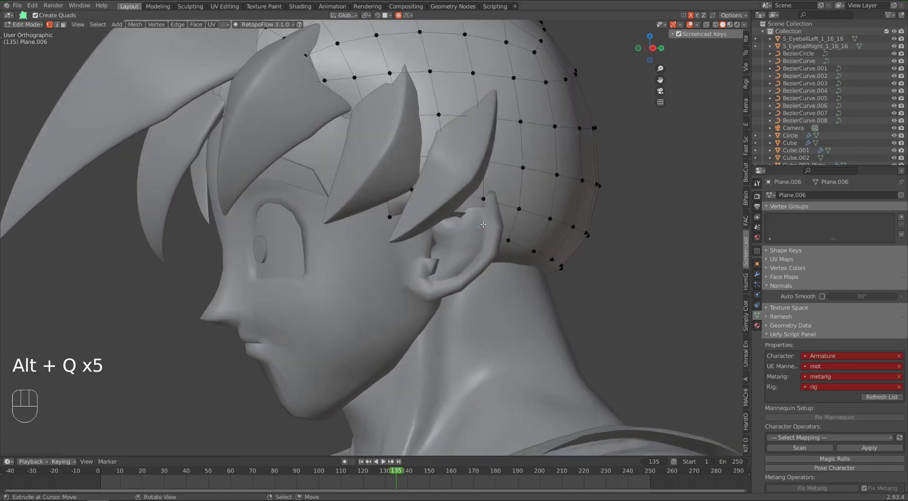
Move the scalp vertex above the ear about 0.014 m inward along X at proportional size 0.02
{"action": "middle_click_drag", "start_coordinate": [483, 225], "coordinate": [484, 307]}
{"action": "key", "text": "g"}
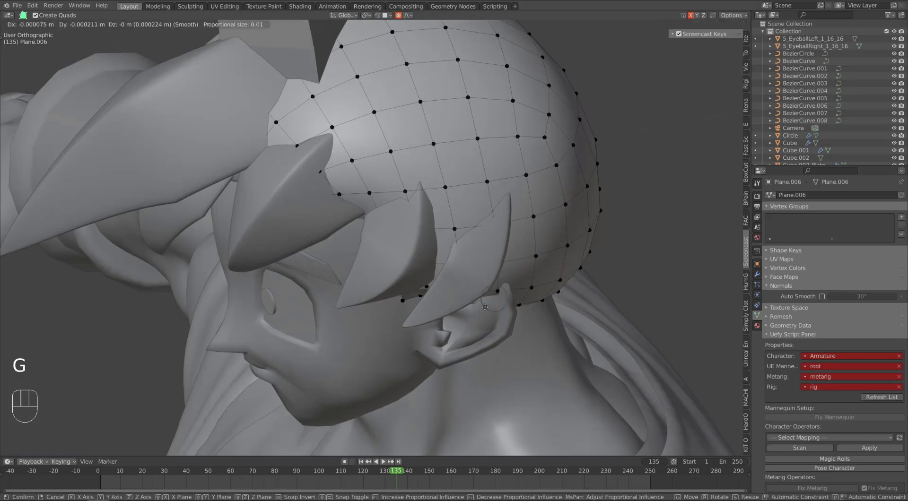
{"action": "key", "text": "x"}
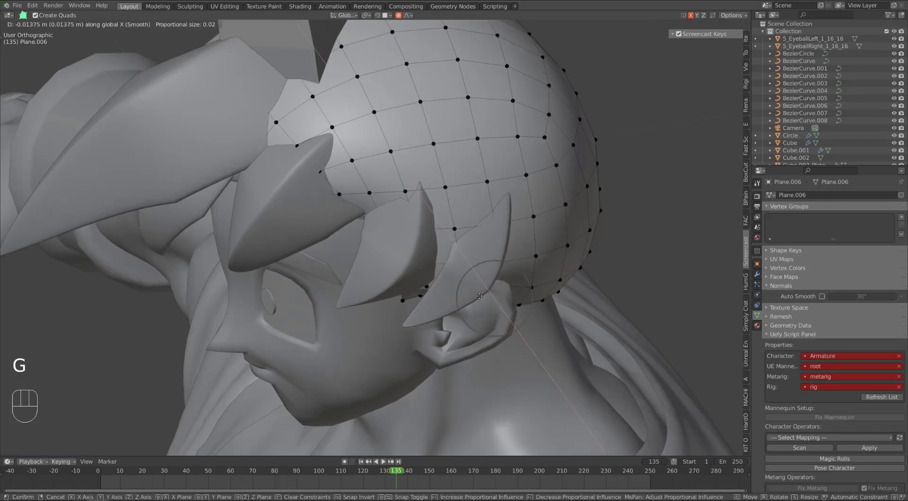
{"action": "left_click", "coordinate": [480, 294]}
Viewed from above, nudge the scalp cap's side vertex near the ear inward at proportional size 0.04
{"action": "key", "text": "Tab"}
{"action": "scroll", "coordinate": [469, 326], "scroll_direction": "down", "scroll_amount": 3}
{"action": "middle_click_drag", "start_coordinate": [469, 325], "coordinate": [448, 280]}
{"action": "scroll", "coordinate": [457, 275], "scroll_direction": "down", "scroll_amount": 1}
{"action": "key", "text": "Tab"}
{"action": "middle_click_drag", "start_coordinate": [426, 223], "coordinate": [439, 279]}
{"action": "key", "text": "g"}
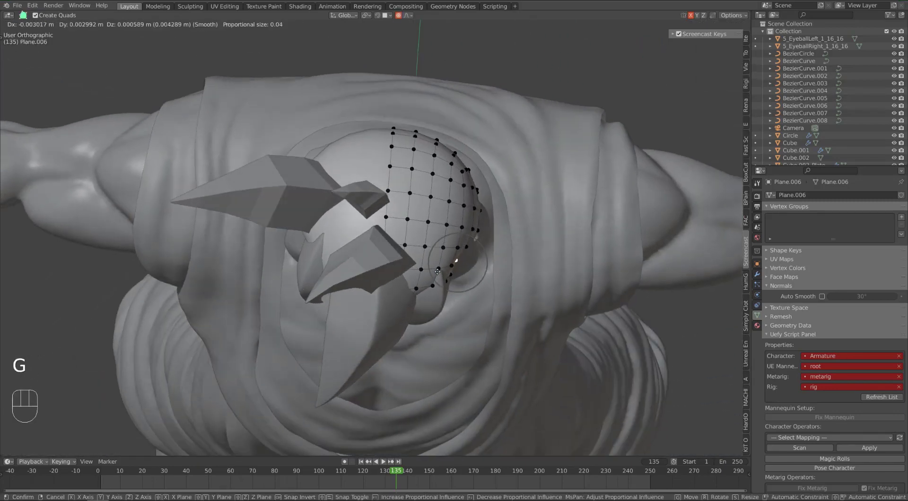
{"action": "left_click", "coordinate": [438, 271]}
Reposition further vertices on the scalp cap's side to even out its curvature, then leave mesh editing
{"action": "middle_click_drag", "start_coordinate": [437, 272], "coordinate": [354, 219]}
{"action": "key", "text": "g"}
{"action": "left_click", "coordinate": [472, 192]}
{"action": "key", "text": "g"}
{"action": "left_click", "coordinate": [458, 194]}
{"action": "key", "text": "g"}
{"action": "left_click", "coordinate": [476, 217]}
{"action": "scroll", "coordinate": [402, 190], "scroll_direction": "up", "scroll_amount": 2}
{"action": "key", "text": "Tab"}
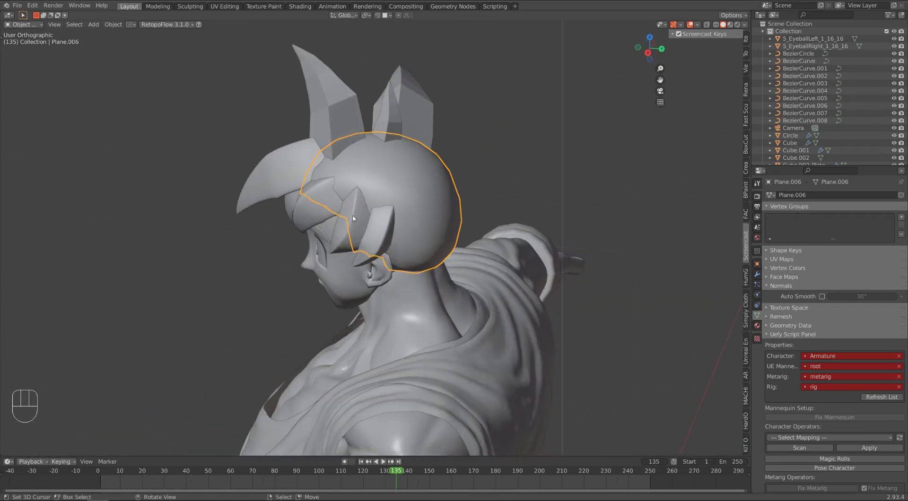
Apply smooth shading to the large side spike and the two upper hair spikes, then clear the selection
{"action": "key", "text": "KP_1"}
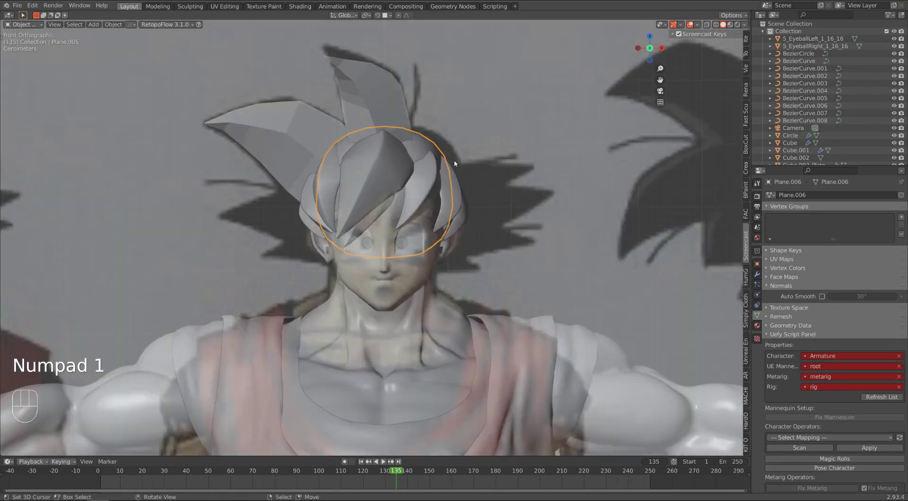
{"action": "key", "text": "Tab"}
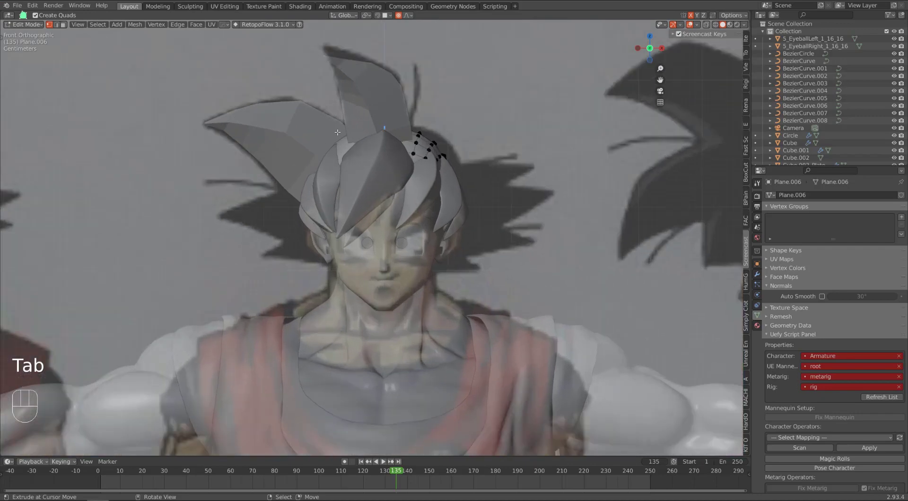
{"action": "key", "text": "Tab"}
{"action": "left_click", "coordinate": [300, 147]}
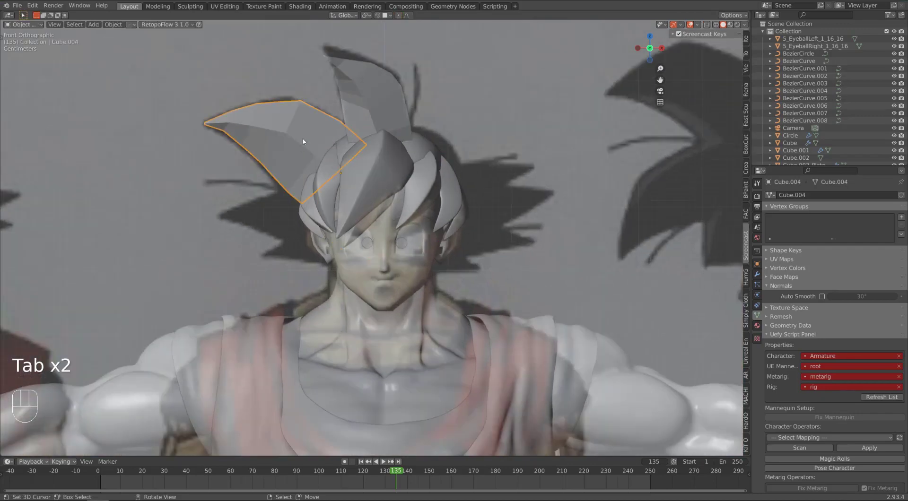
{"action": "middle_click_drag", "start_coordinate": [436, 152], "coordinate": [355, 134]}
{"action": "right_click", "coordinate": [379, 114], "text": "shift"}
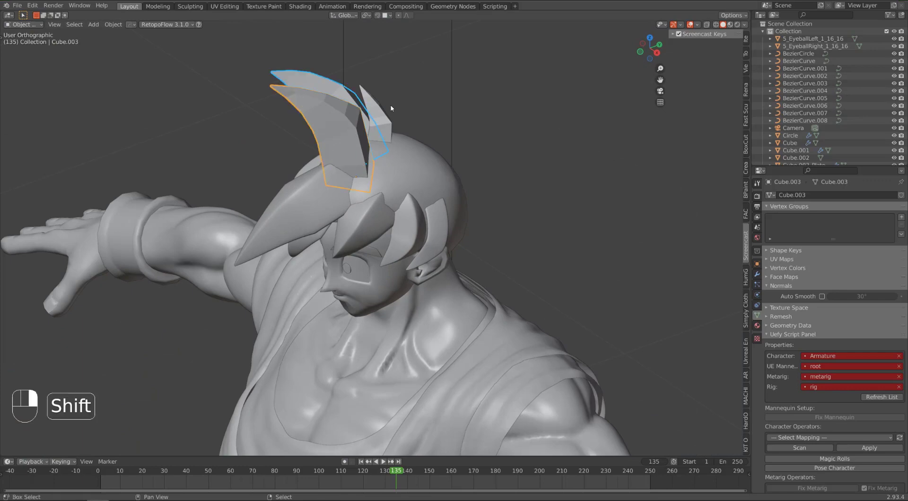
{"action": "key", "text": "w"}
{"action": "left_click", "coordinate": [379, 114]}
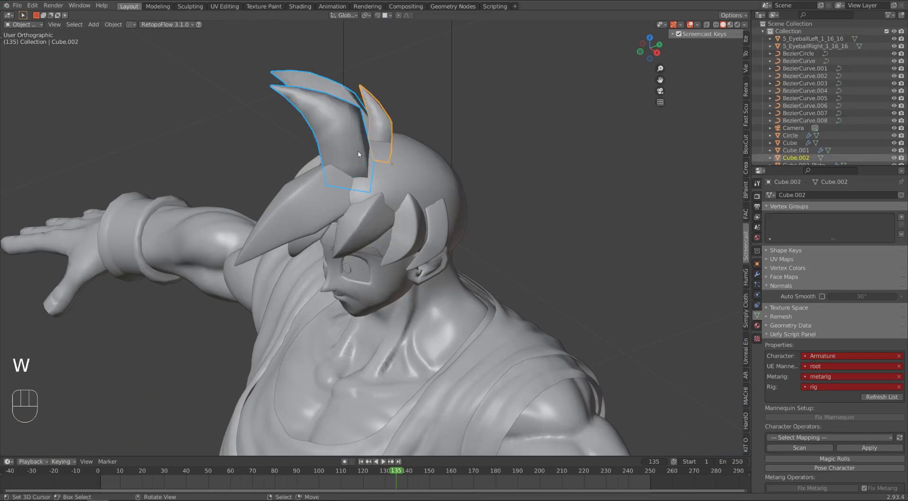
{"action": "middle_click_drag", "start_coordinate": [361, 152], "coordinate": [367, 171]}
{"action": "key", "text": "a"}
{"action": "key", "text": "a"}
{"action": "key", "text": "a"}
{"action": "key", "text": "KP_1"}
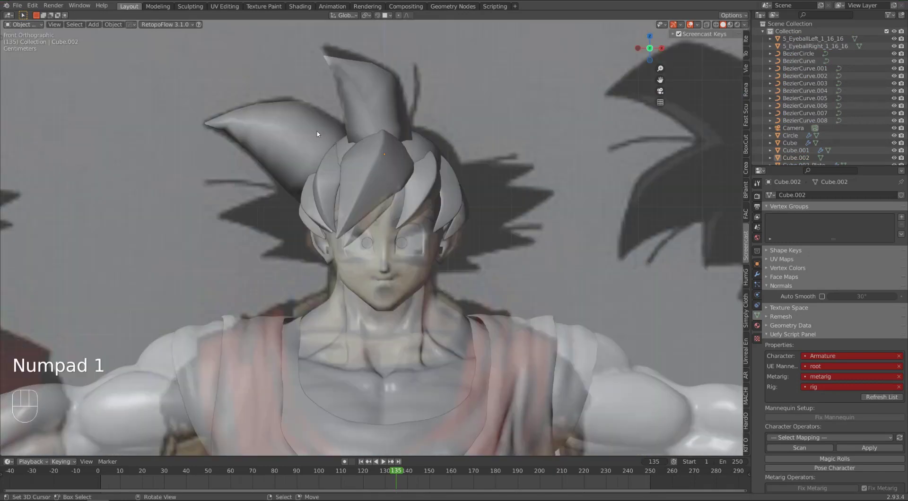
Duplicate the small upper hair spike and place the copy just in front of it, between the large spikes
{"action": "middle_click_drag", "start_coordinate": [340, 129], "coordinate": [376, 208]}
{"action": "left_click", "coordinate": [356, 113]}
{"action": "key", "text": "shift+d"}
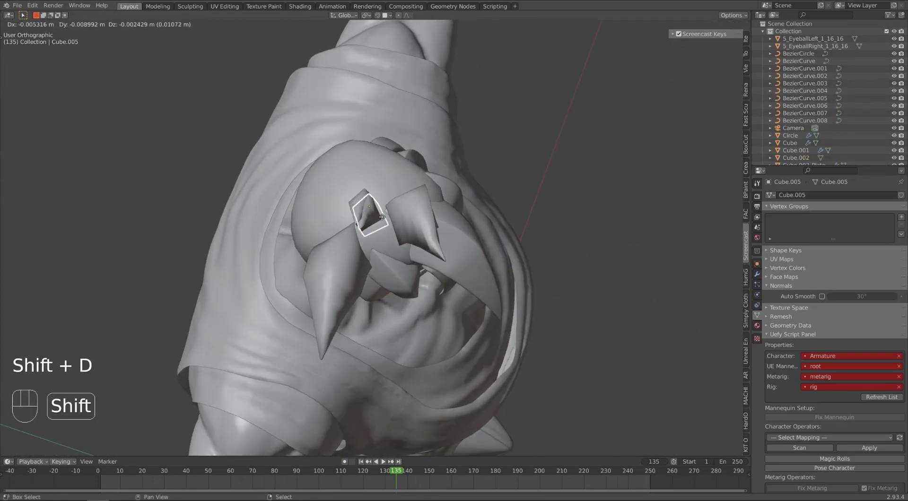
{"action": "left_click", "coordinate": [386, 256]}
{"action": "middle_click_drag", "start_coordinate": [386, 255], "coordinate": [379, 181]}
Rotate the duplicated small spike freely so it leans toward the large side spike and follows the head
{"action": "key", "text": "r"}
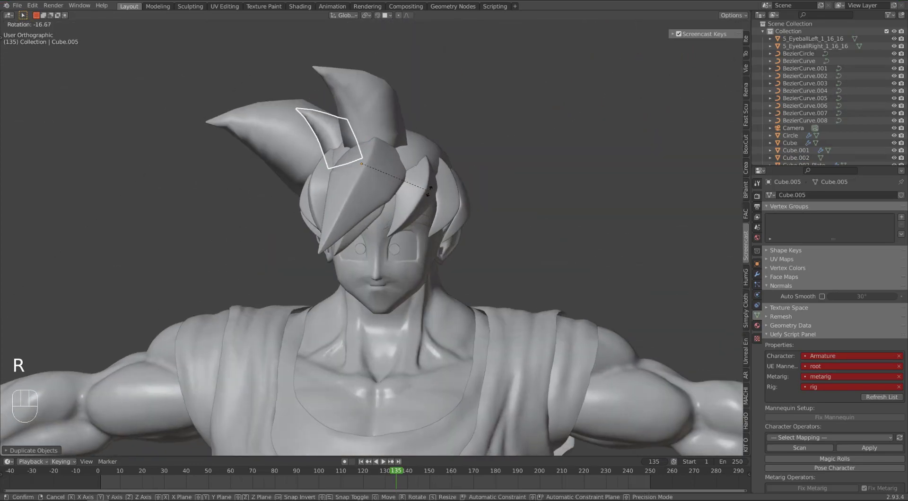
{"action": "key", "text": "r"}
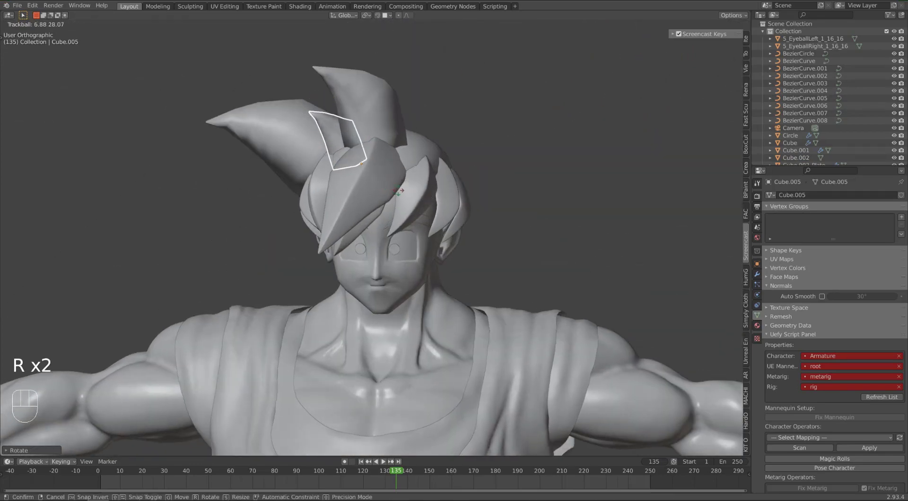
{"action": "left_click", "coordinate": [390, 186]}
{"action": "middle_click_drag", "start_coordinate": [390, 187], "coordinate": [413, 181]}
{"action": "key", "text": "r"}
{"action": "key", "text": "r"}
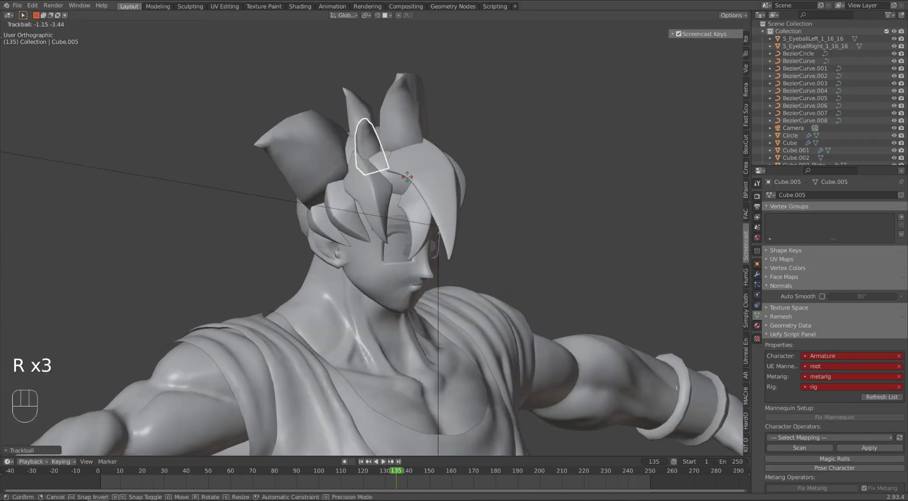
{"action": "left_click", "coordinate": [398, 182]}
In front view, fine-tune the small copy's position and rotation so its base sits behind the bangs beside the large spike
{"action": "key", "text": "KP_1"}
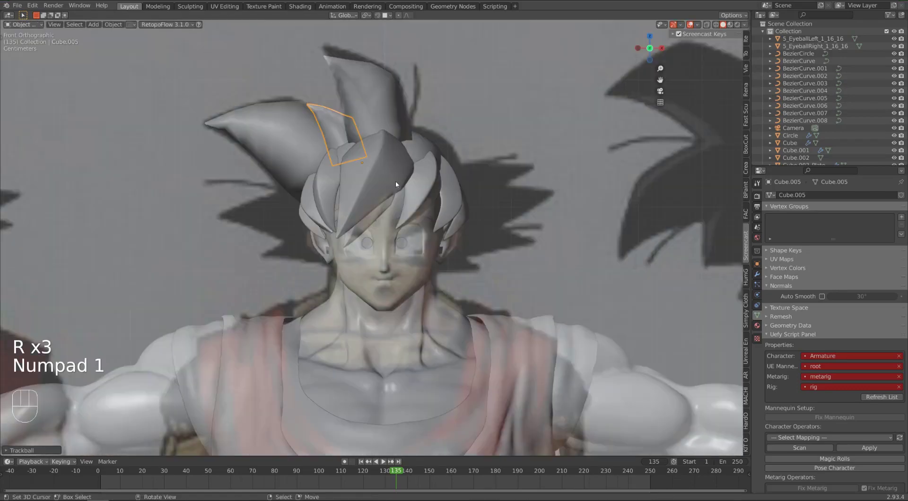
{"action": "key", "text": "g"}
{"action": "left_click", "coordinate": [417, 221]}
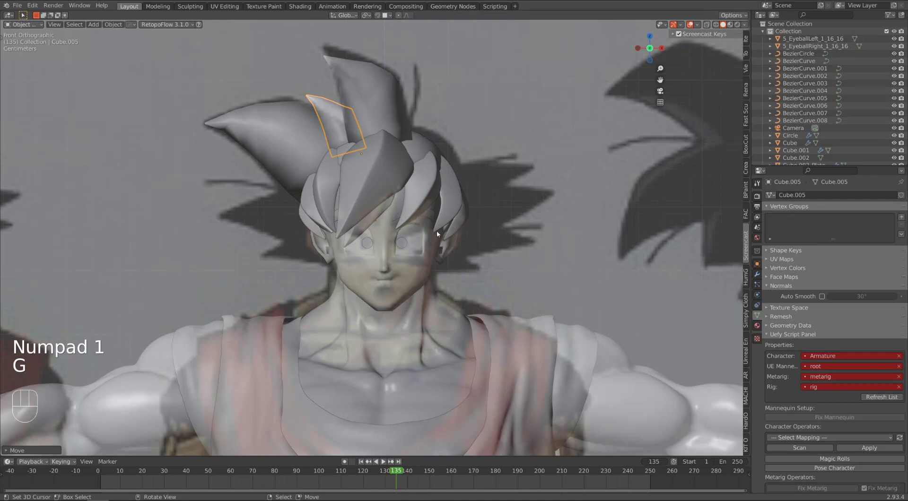
{"action": "key", "text": "r"}
{"action": "left_click", "coordinate": [426, 221]}
{"action": "key", "text": "g"}
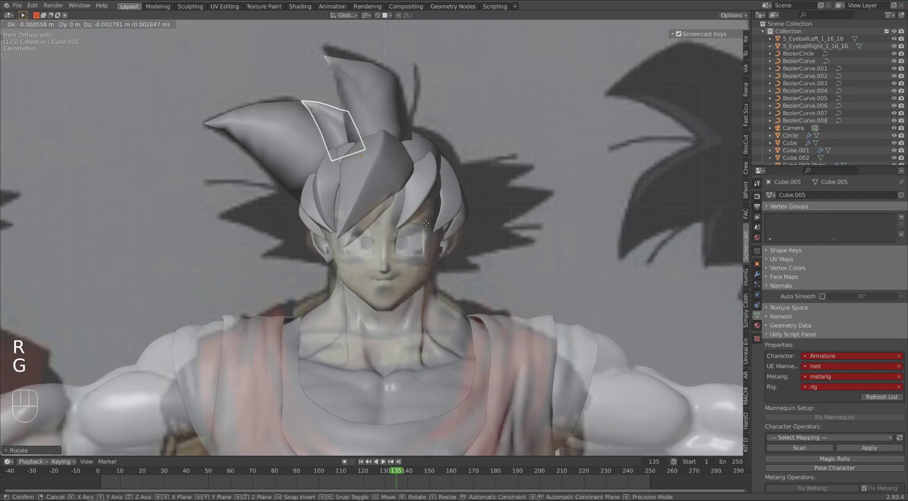
{"action": "left_click", "coordinate": [426, 224]}
{"action": "key", "text": "a"}
{"action": "key", "text": "a"}
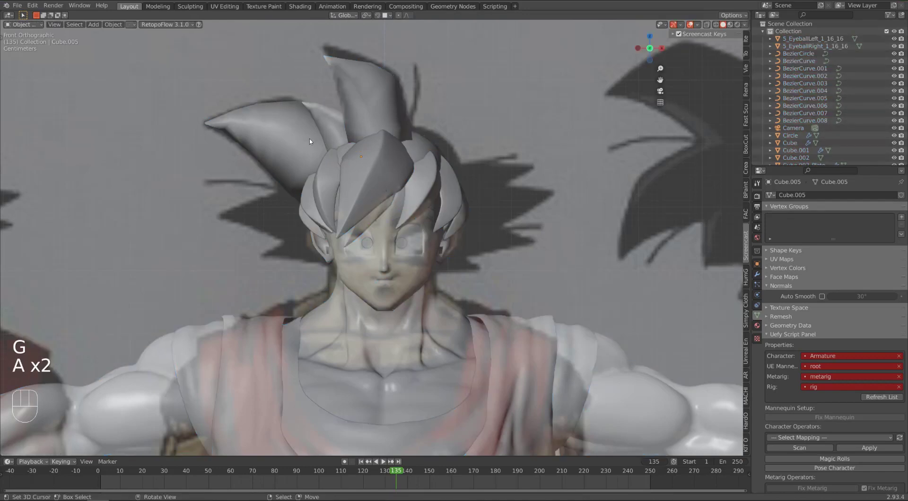
Duplicate the large side spike, place the copy below it at ear height, and rotate it in front view
{"action": "left_click", "coordinate": [263, 144]}
{"action": "key", "text": "shift+d"}
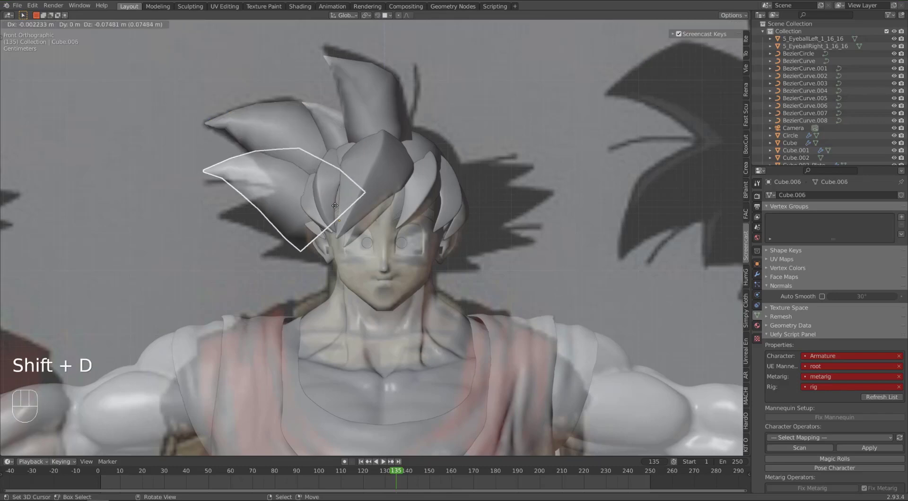
{"action": "left_click", "coordinate": [335, 215]}
{"action": "key", "text": "r"}
{"action": "left_click", "coordinate": [330, 219]}
Rotate the lower side spike freely from the side and move its base against the head behind the ear
{"action": "middle_click_drag", "start_coordinate": [330, 220], "coordinate": [390, 229]}
{"action": "key", "text": "r"}
{"action": "key", "text": "r"}
{"action": "left_click", "coordinate": [397, 272]}
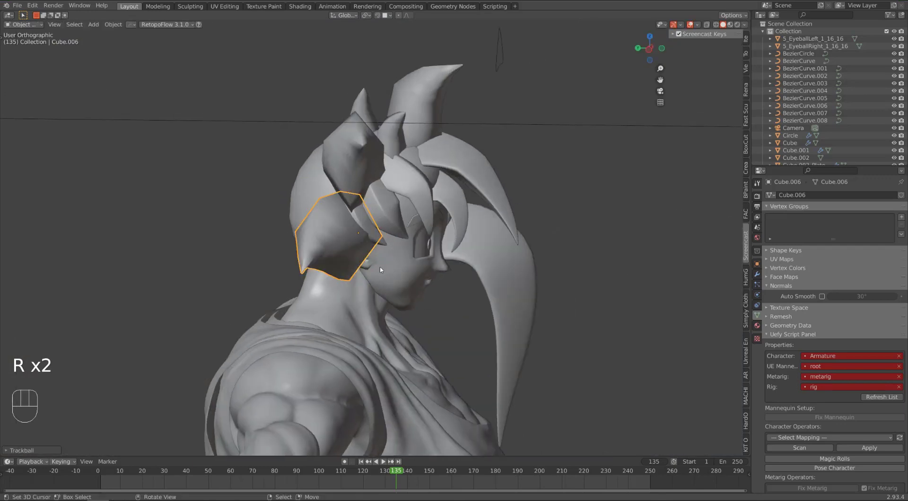
{"action": "middle_click_drag", "start_coordinate": [398, 272], "coordinate": [313, 253]}
{"action": "key", "text": "g"}
{"action": "left_click", "coordinate": [368, 262]}
Dissolve the lower side spike's edge loops between its middle and tip, plus the extra loop near its base
{"action": "key", "text": "Tab"}
{"action": "middle_click_drag", "start_coordinate": [341, 227], "coordinate": [274, 235]}
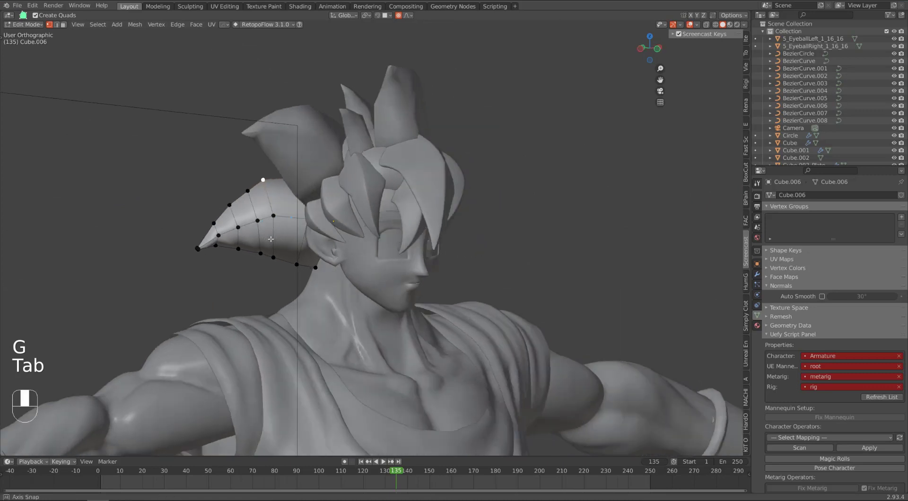
{"action": "key", "text": "alt"}
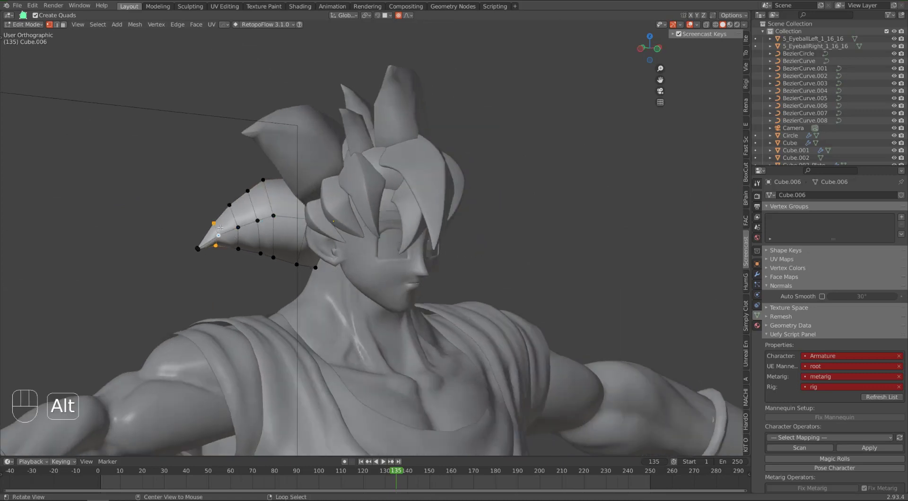
{"action": "key", "text": "shift+alt"}
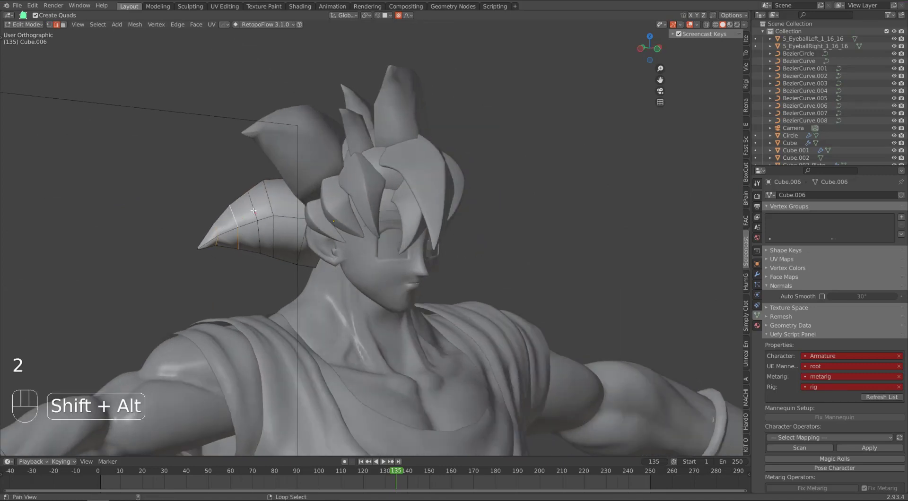
{"action": "key", "text": "ctrl+x"}
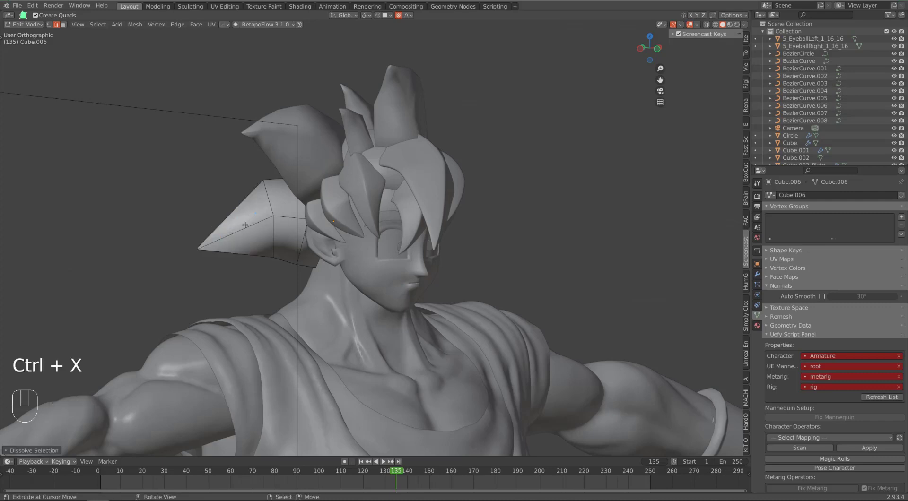
{"action": "middle_click_drag", "start_coordinate": [252, 214], "coordinate": [300, 244]}
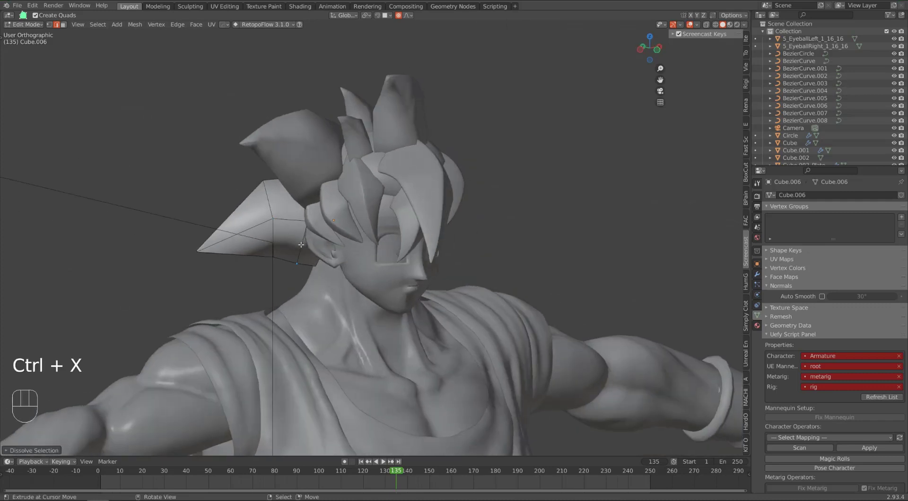
{"action": "left_click", "coordinate": [301, 245], "text": "alt"}
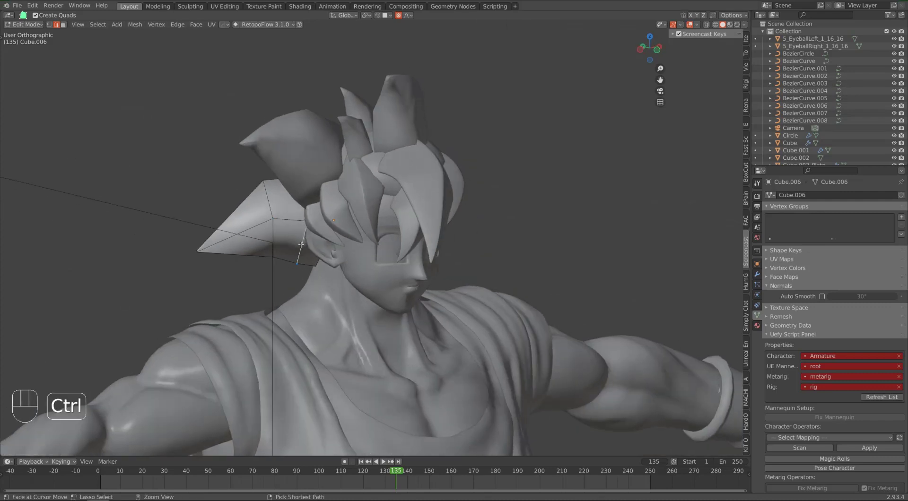
{"action": "key", "text": "ctrl+x"}
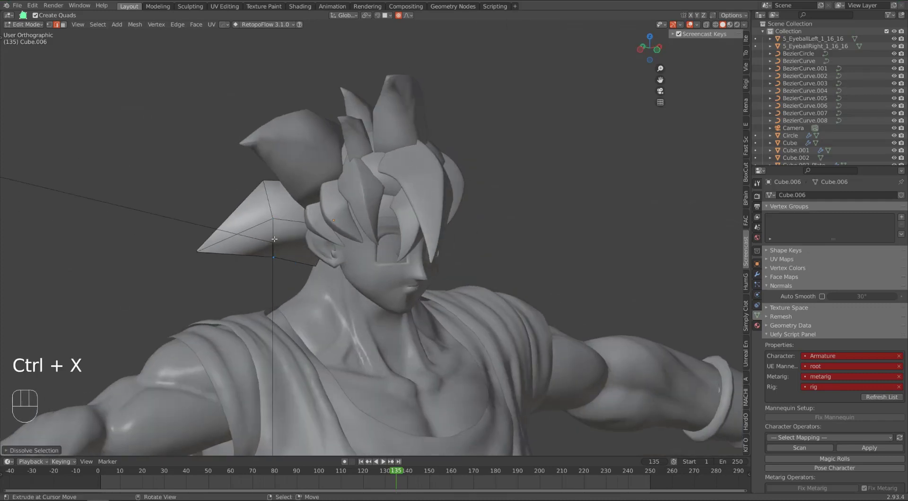
In front view, raise the lower side spike's tip vertices to match the reference hair silhouette
{"action": "key", "text": "KP_3"}
{"action": "key", "text": "KP_1"}
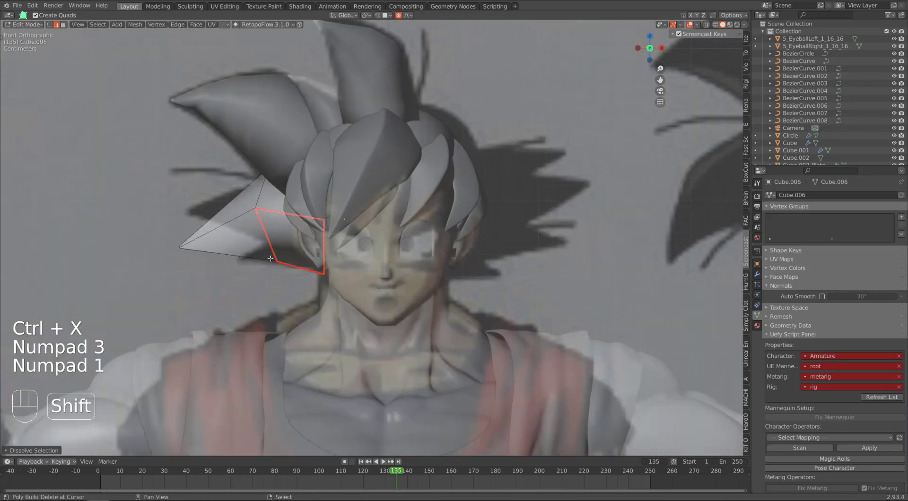
{"action": "middle_click_drag", "start_coordinate": [213, 244], "coordinate": [260, 211], "text": "shift"}
{"action": "key", "text": "1"}
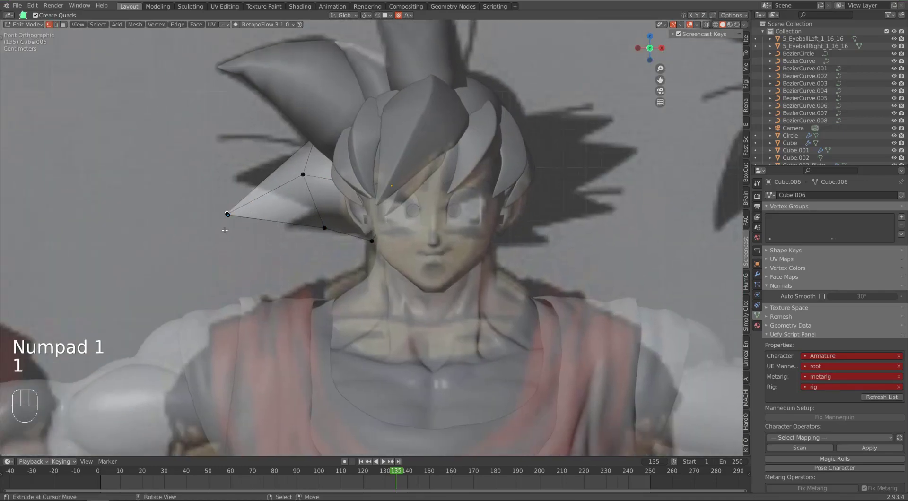
{"action": "key", "text": "g"}
{"action": "left_click", "coordinate": [244, 201]}
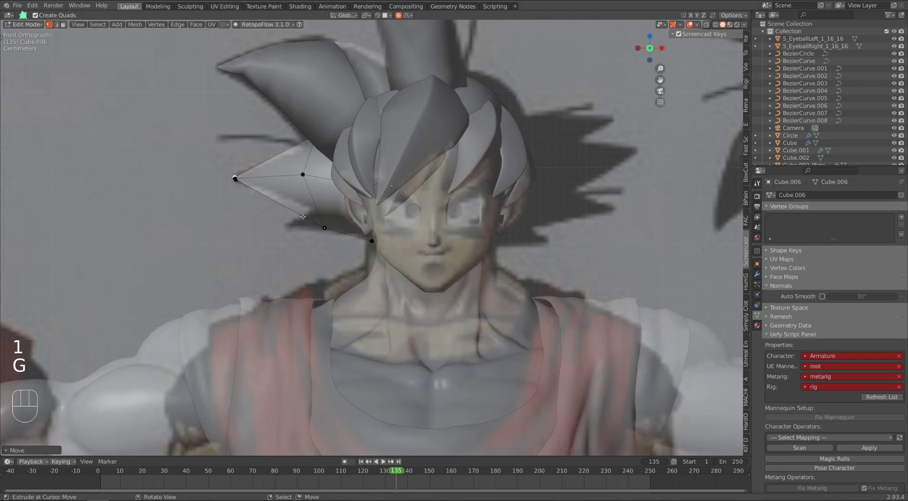
Adjust the lower side spike's lower, upper and base vertices in front view to follow the reference outline
{"action": "left_click", "coordinate": [324, 228]}
{"action": "key", "text": "g"}
{"action": "left_click", "coordinate": [320, 209]}
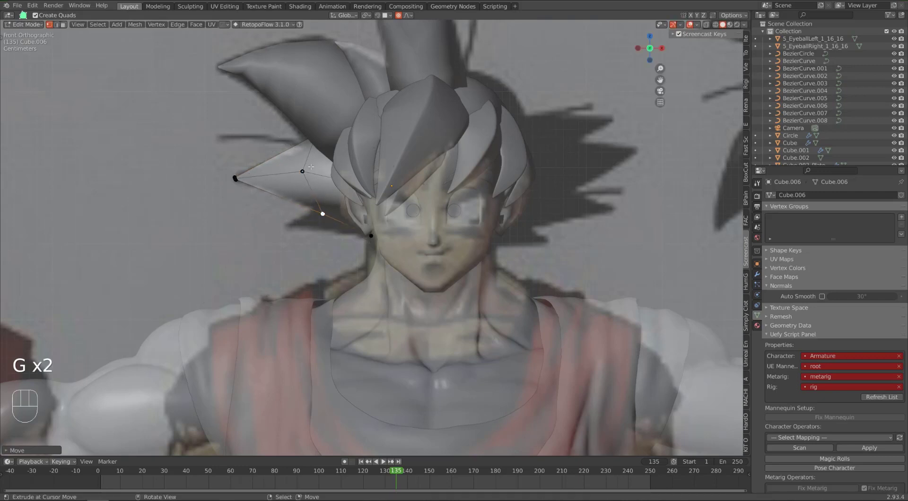
{"action": "left_click", "coordinate": [311, 167]}
{"action": "key", "text": "g"}
{"action": "left_click", "coordinate": [318, 147]}
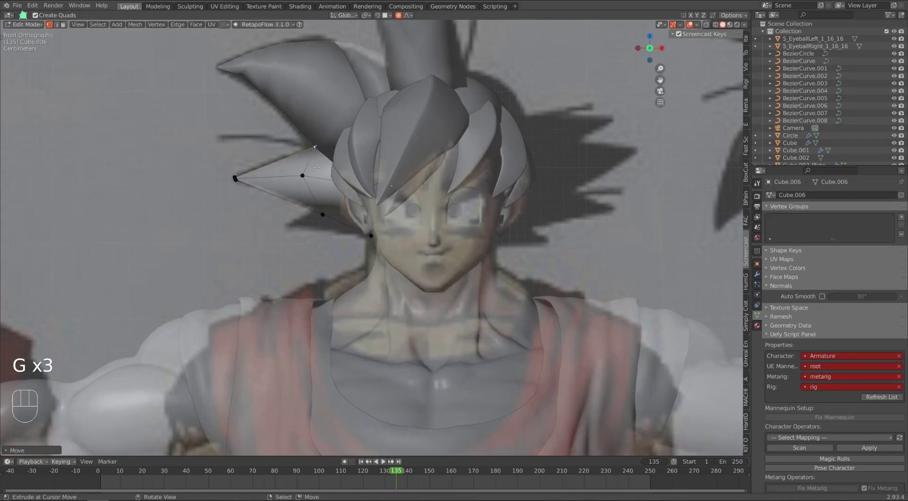
{"action": "right_click", "coordinate": [369, 232]}
{"action": "key", "text": "g"}
{"action": "left_click", "coordinate": [367, 231]}
Viewed from above, reposition the vertices of the lower side spike's middle loop to slim and even out its width
{"action": "middle_click_drag", "start_coordinate": [367, 229], "coordinate": [412, 224]}
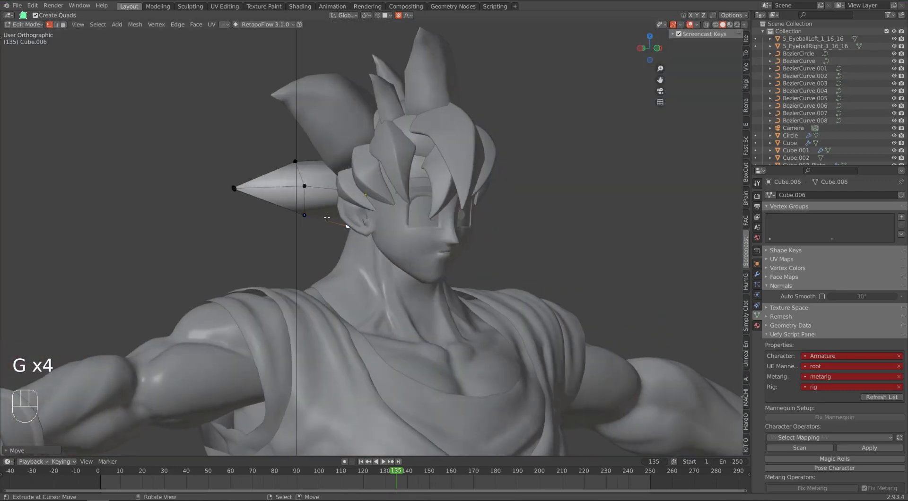
{"action": "middle_click_drag", "start_coordinate": [327, 218], "coordinate": [285, 202]}
{"action": "key", "text": "g"}
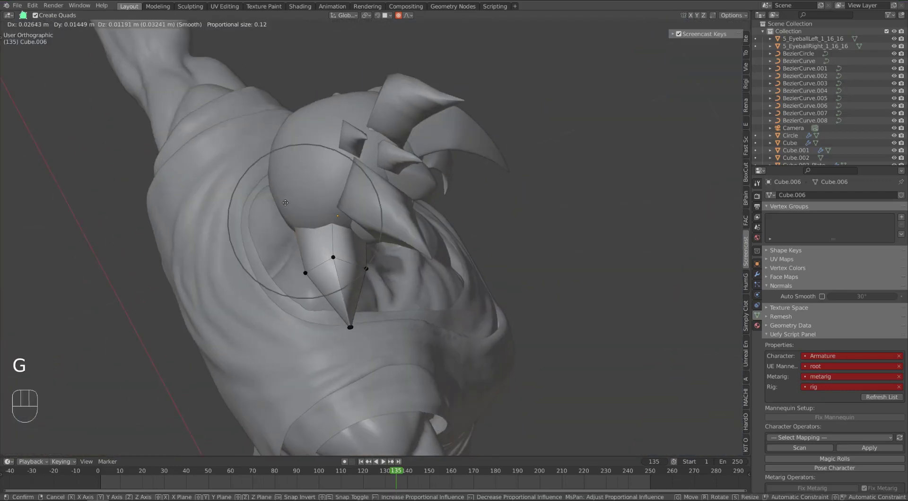
{"action": "left_click", "coordinate": [320, 228]}
{"action": "middle_click_drag", "start_coordinate": [328, 249], "coordinate": [300, 256]}
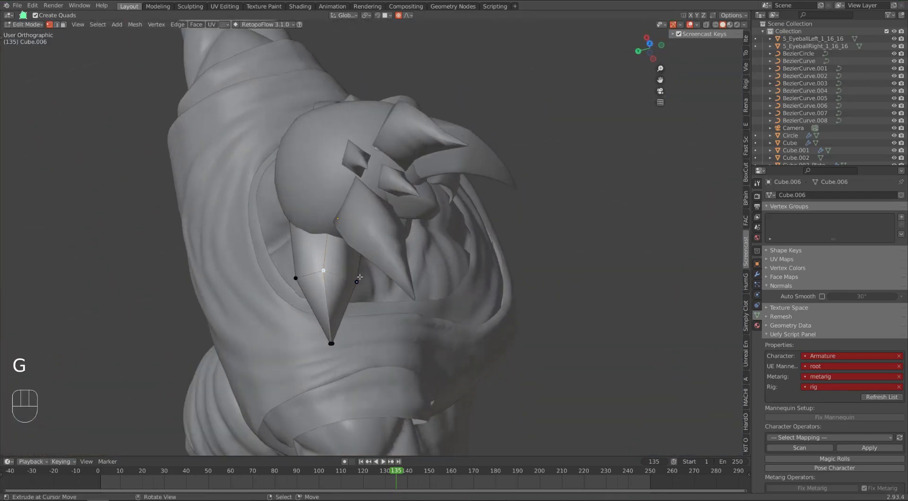
{"action": "right_click", "coordinate": [361, 279]}
{"action": "key", "text": "g"}
{"action": "left_click", "coordinate": [355, 272]}
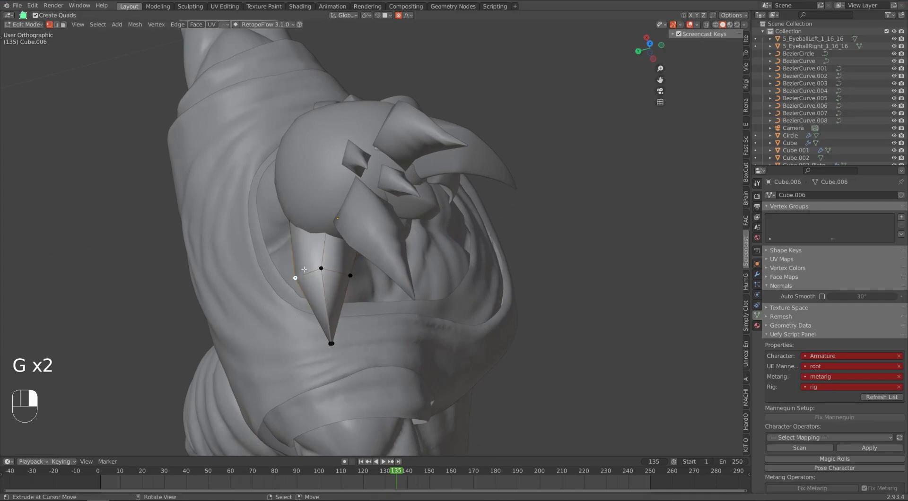
{"action": "key", "text": "g"}
{"action": "left_click", "coordinate": [305, 269]}
In front view, bevel the lower side spike's middle edge loop into a wider band of faces
{"action": "middle_click_drag", "start_coordinate": [305, 270], "coordinate": [289, 204]}
{"action": "key", "text": "KP_1"}
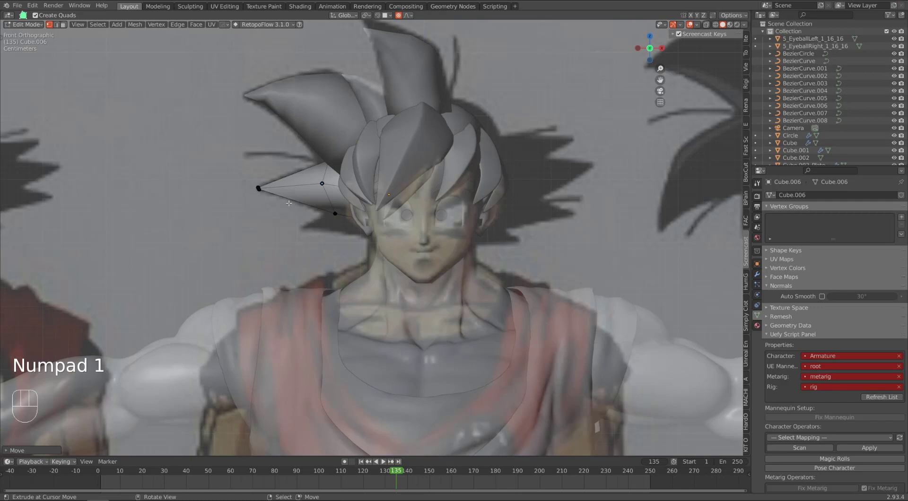
{"action": "left_click", "coordinate": [336, 198], "text": "alt"}
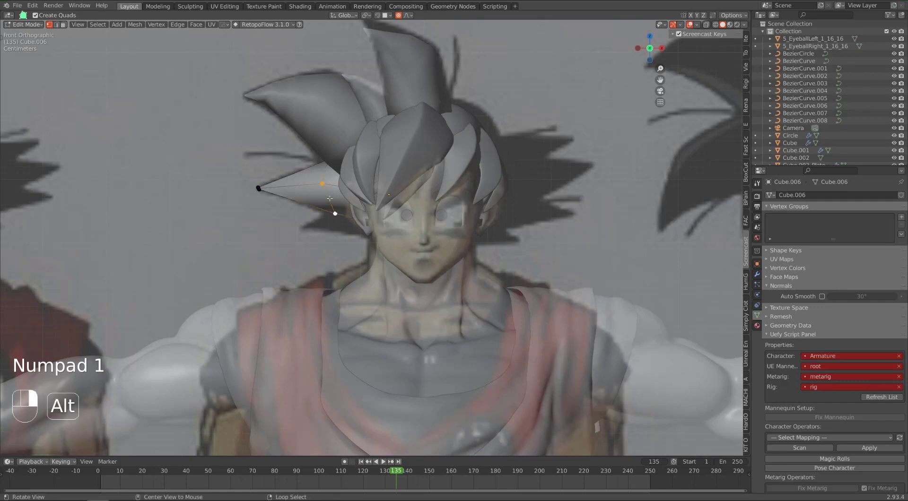
{"action": "key", "text": "ctrl+b"}
{"action": "left_click", "coordinate": [384, 239]}
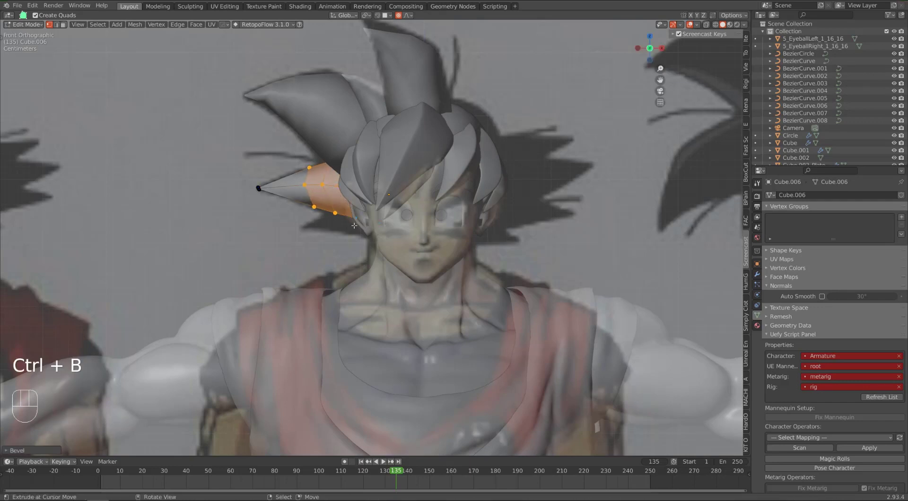
Duplicate the lower side spike and place the copy beneath it, beside the jaw
{"action": "key", "text": "a"}
{"action": "key", "text": "Tab"}
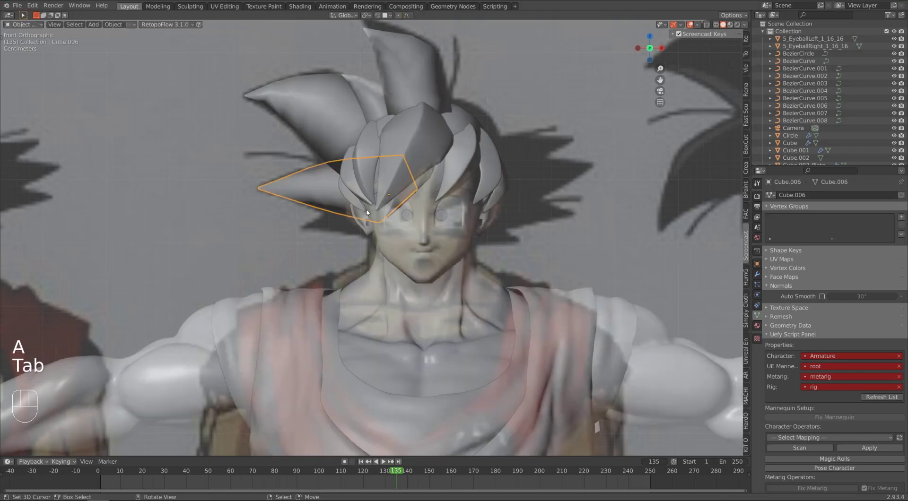
{"action": "key", "text": "shift+d"}
{"action": "left_click", "coordinate": [434, 284]}
{"action": "key", "text": "s"}
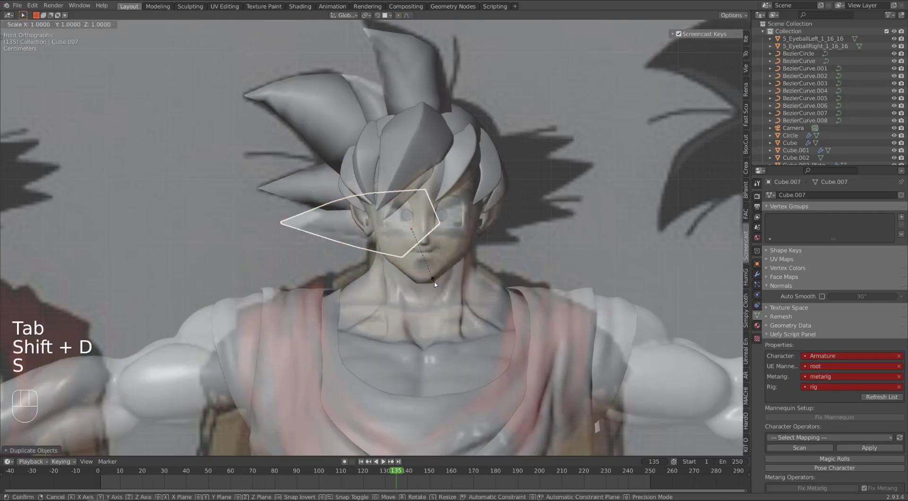
{"action": "left_click", "coordinate": [434, 285]}
Scale down and rotate the duplicated spike's geometry in front view to suit the smaller lower hair spike
{"action": "key", "text": "Tab"}
{"action": "key", "text": "s"}
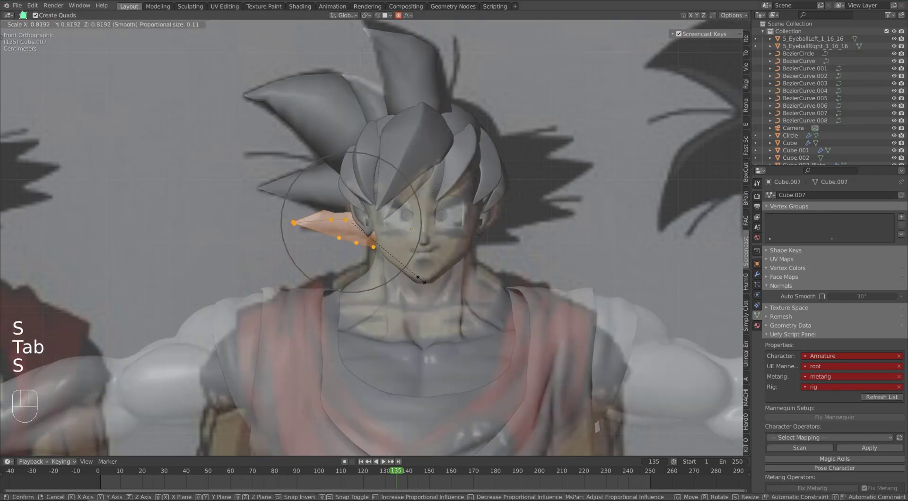
{"action": "left_click", "coordinate": [374, 246]}
{"action": "key", "text": "r"}
{"action": "left_click", "coordinate": [431, 276]}
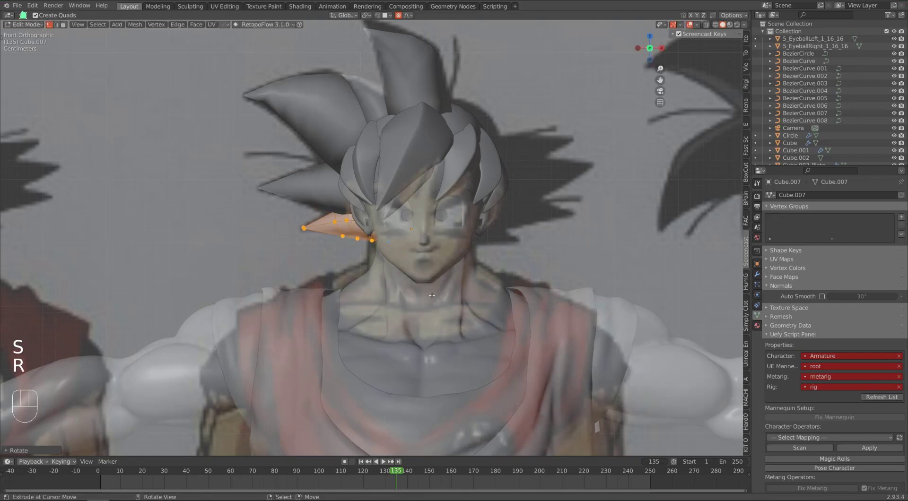
{"action": "key", "text": "s"}
{"action": "left_click", "coordinate": [431, 291]}
Freely rotate the small lower spike in 3D so it angles outward from behind the ear, and leave it deselected
{"action": "middle_click_drag", "start_coordinate": [431, 292], "coordinate": [258, 246]}
{"action": "key", "text": "Tab"}
{"action": "key", "text": "r"}
{"action": "key", "text": "r"}
{"action": "left_click", "coordinate": [352, 258]}
{"action": "scroll", "coordinate": [246, 241], "scroll_direction": "down", "scroll_amount": 3}
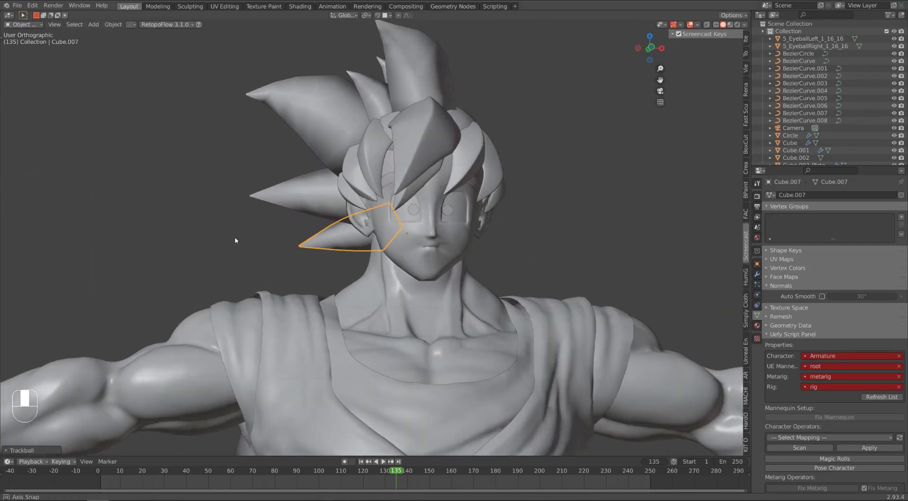
{"action": "scroll", "coordinate": [246, 243], "scroll_direction": "down", "scroll_amount": 3}
{"action": "key", "text": "a"}
{"action": "key", "text": "a"}
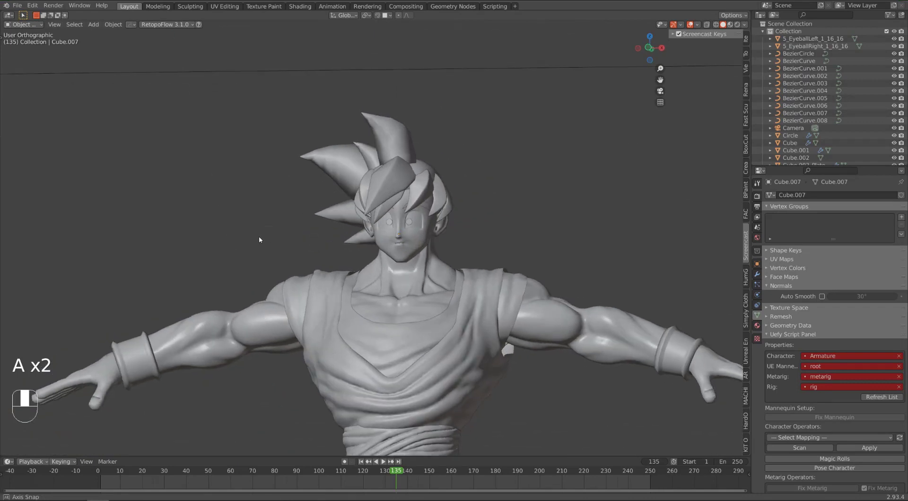
In front view, move the large upper side spike's lower edge vertex near the tip to follow the reference outline
{"action": "key", "text": "KP_1"}
{"action": "scroll", "coordinate": [266, 238], "scroll_direction": "up", "scroll_amount": 2}
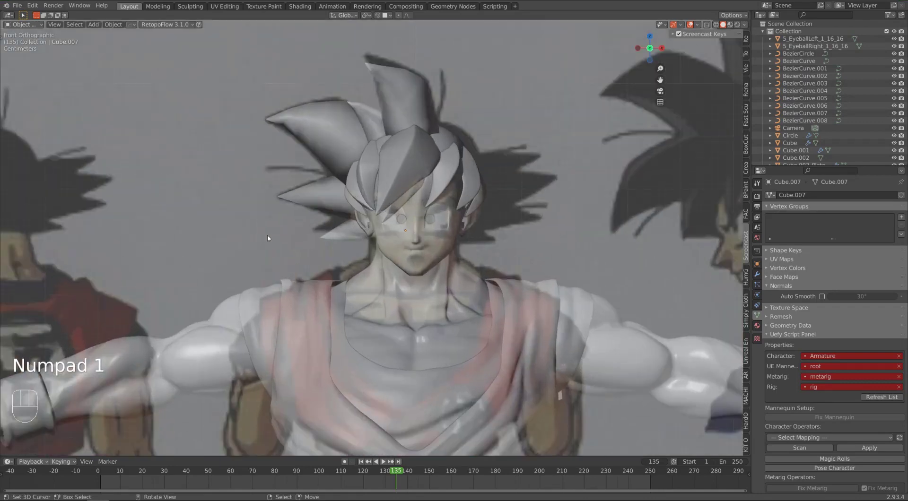
{"action": "key", "text": "Tab"}
{"action": "scroll", "coordinate": [288, 126], "scroll_direction": "up", "scroll_amount": 1}
{"action": "key", "text": "Tab"}
{"action": "right_click", "coordinate": [288, 109]}
{"action": "key", "text": "Tab"}
{"action": "scroll", "coordinate": [288, 107], "scroll_direction": "up", "scroll_amount": 1}
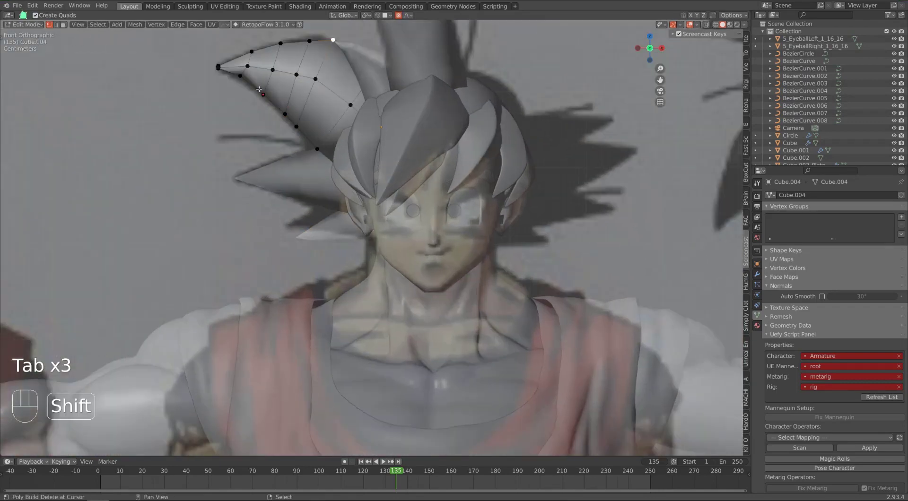
{"action": "right_click", "coordinate": [240, 76]}
{"action": "key", "text": "g"}
{"action": "scroll", "coordinate": [256, 84], "scroll_direction": "up", "scroll_amount": 5}
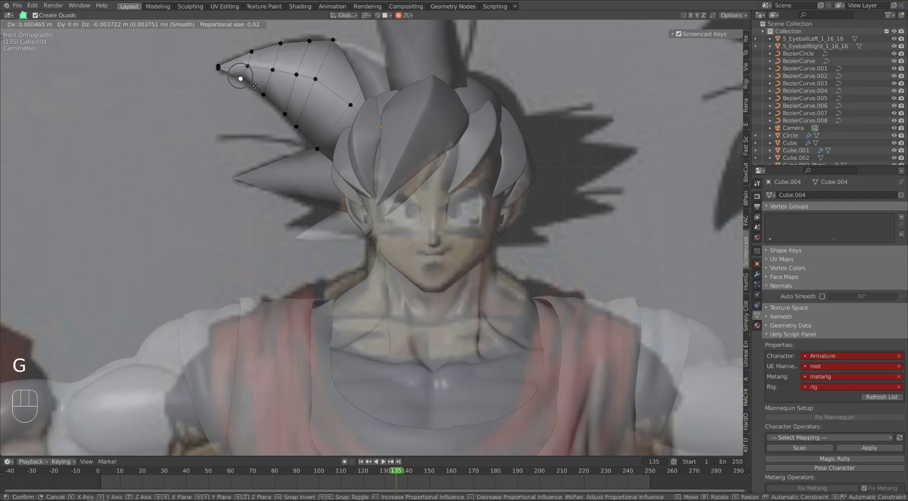
{"action": "left_click", "coordinate": [258, 83]}
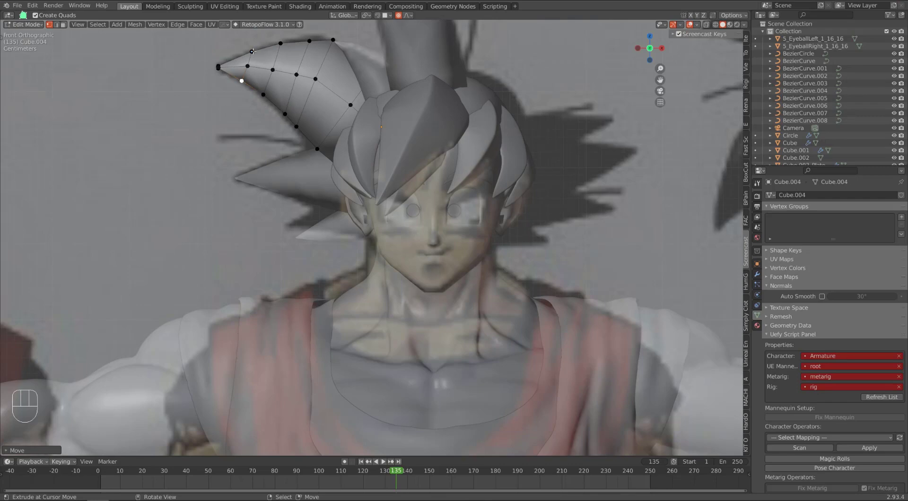
{"action": "scroll", "coordinate": [268, 113], "scroll_direction": "down", "scroll_amount": 2}
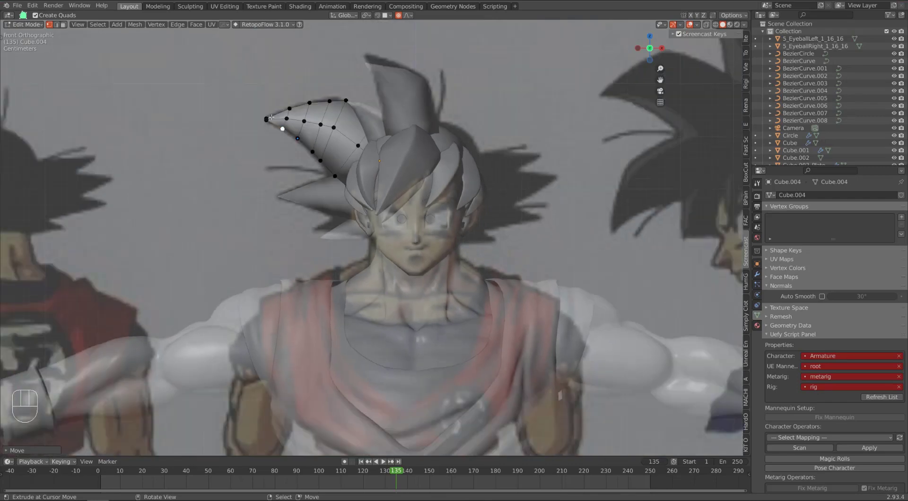
Widen the large side spike's base by moving its rear corner and neighbouring base vertices toward the back of the head
{"action": "middle_click_drag", "start_coordinate": [277, 120], "coordinate": [415, 178]}
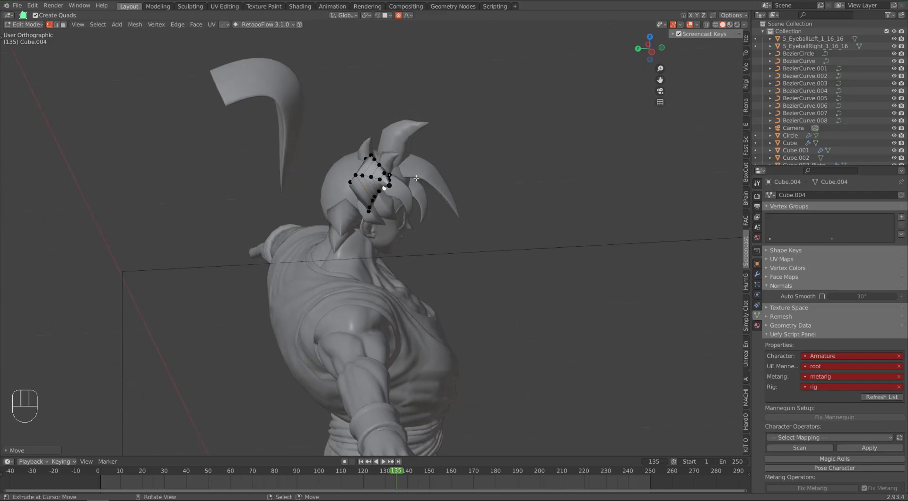
{"action": "scroll", "coordinate": [362, 191], "scroll_direction": "up", "scroll_amount": 2}
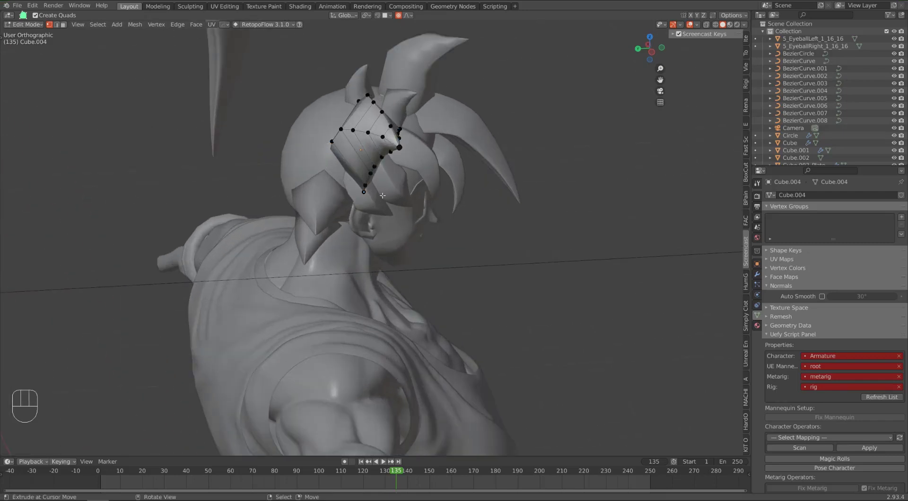
{"action": "key", "text": "g"}
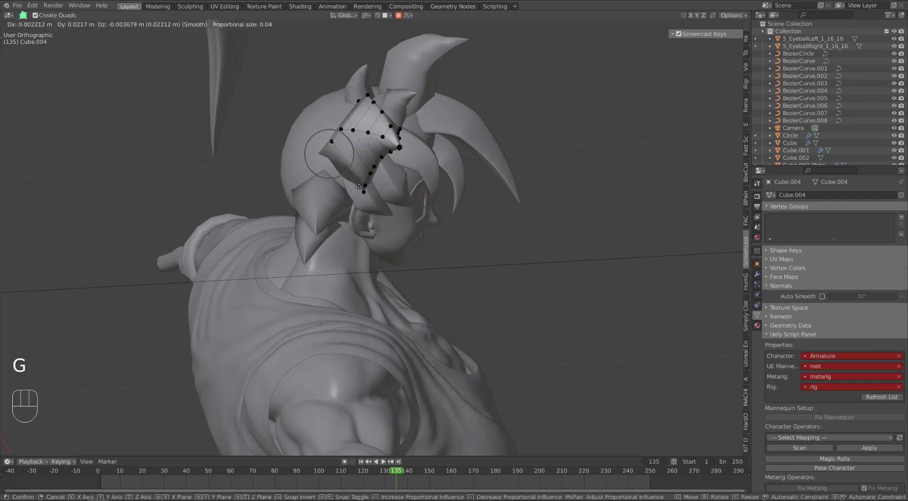
{"action": "scroll", "coordinate": [359, 187], "scroll_direction": "down", "scroll_amount": 3}
{"action": "left_click", "coordinate": [359, 187]}
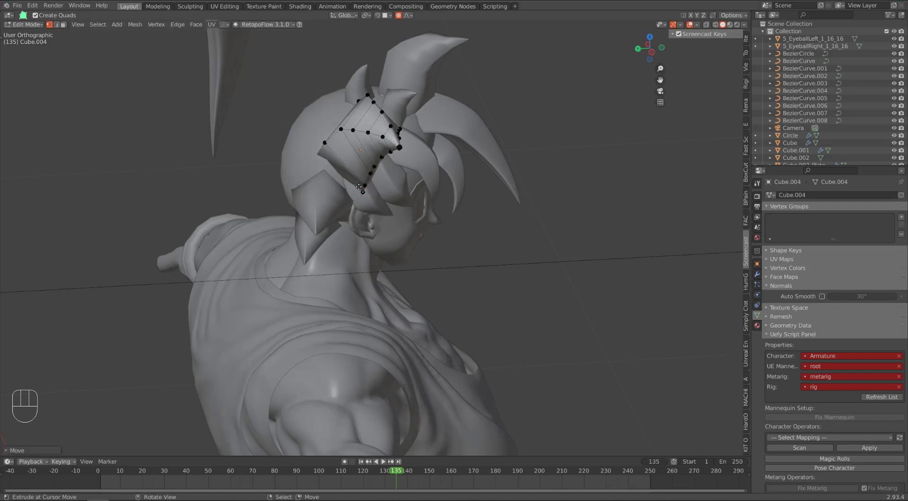
{"action": "right_click", "coordinate": [338, 132]}
{"action": "key", "text": "g"}
{"action": "left_click", "coordinate": [336, 132]}
{"action": "middle_click_drag", "start_coordinate": [371, 156], "coordinate": [353, 159]}
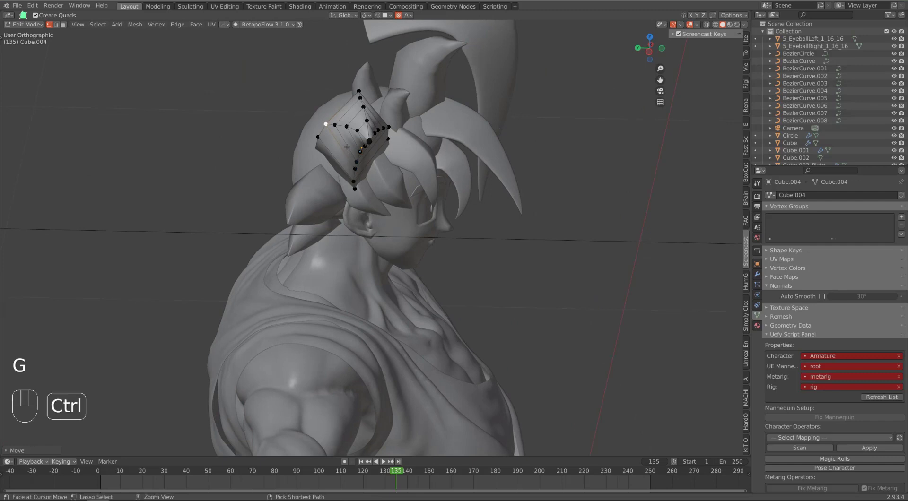
Add two lengthwise loop cuts through the faces on either side of the large side spike's central ridge
{"action": "key", "text": "ctrl+r"}
{"action": "left_click", "coordinate": [347, 148]}
{"action": "left_click", "coordinate": [347, 148]}
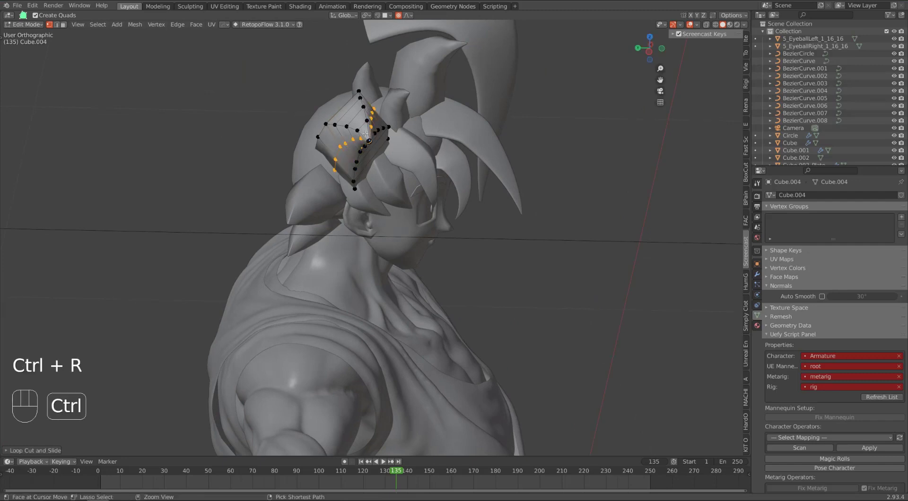
{"action": "key", "text": "ctrl+r"}
{"action": "left_click", "coordinate": [359, 131]}
{"action": "left_click", "coordinate": [355, 140]}
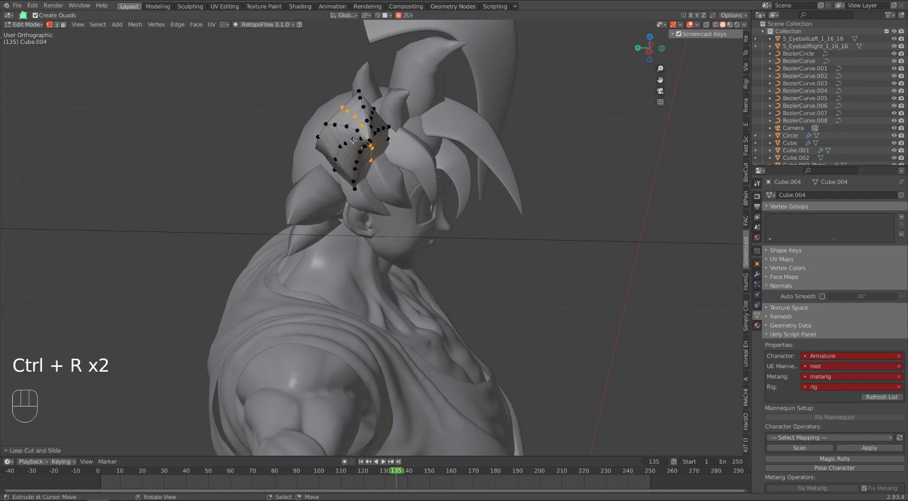
Fatten the large side spike's lengthwise loops by about 0.0136 m with proportional editing and adjust a vertex at its base
{"action": "right_click", "coordinate": [355, 139], "text": "alt+shift"}
{"action": "key", "text": "alt+s"}
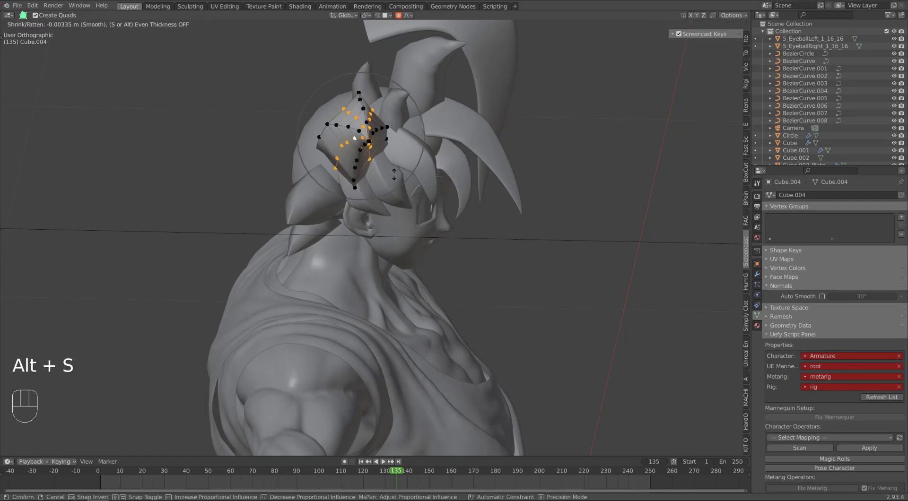
{"action": "key", "text": "shift"}
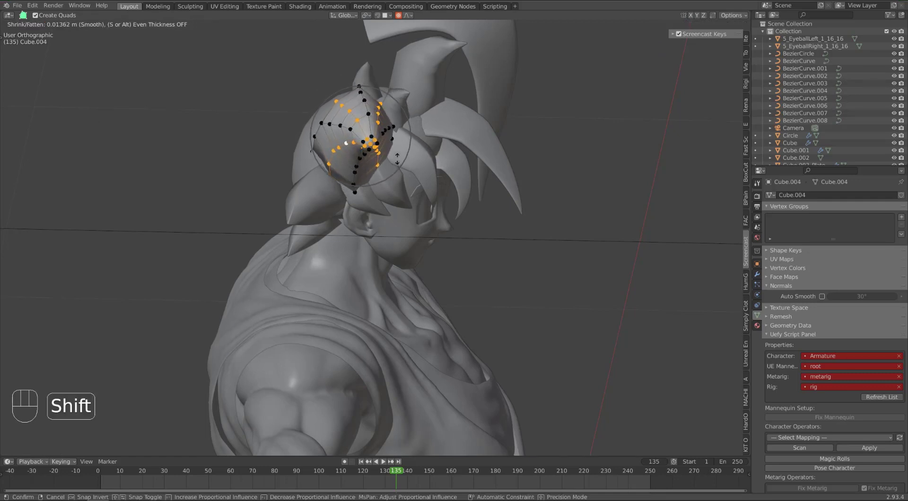
{"action": "left_click", "coordinate": [398, 159]}
{"action": "right_click", "coordinate": [329, 164]}
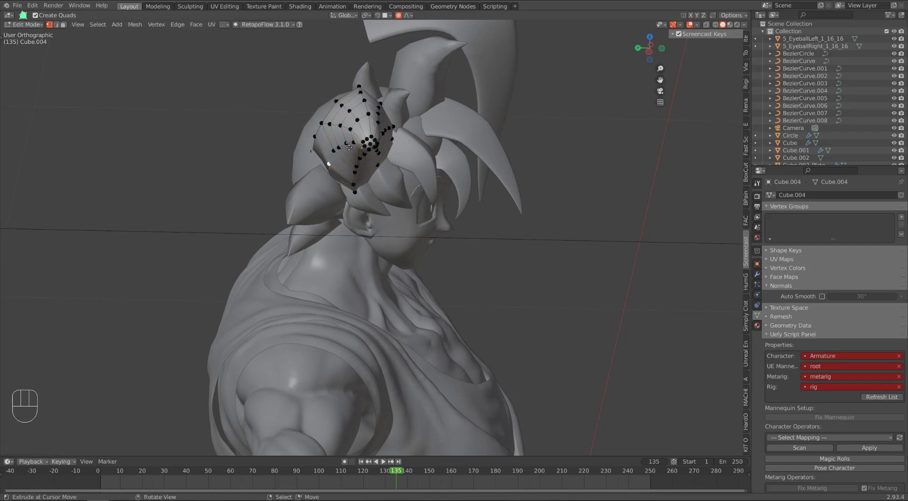
{"action": "key", "text": "g"}
{"action": "left_click", "coordinate": [362, 154]}
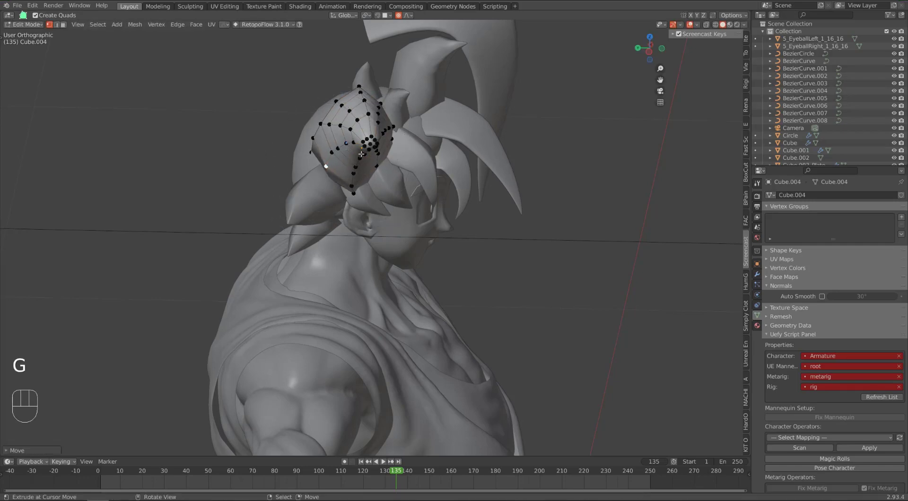
Scale down the large side spike's tip vertices to sharpen its point
{"action": "middle_click_drag", "start_coordinate": [361, 154], "coordinate": [324, 162]}
{"action": "key", "text": "Tab"}
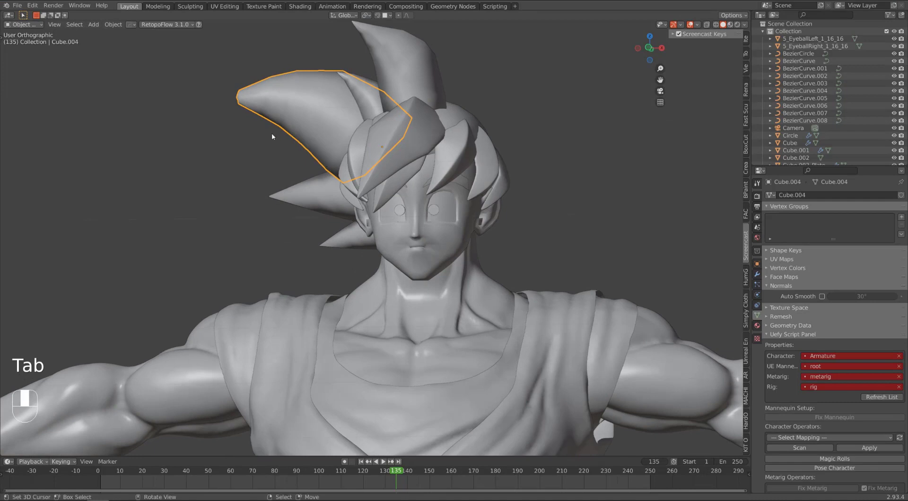
{"action": "key", "text": "Tab"}
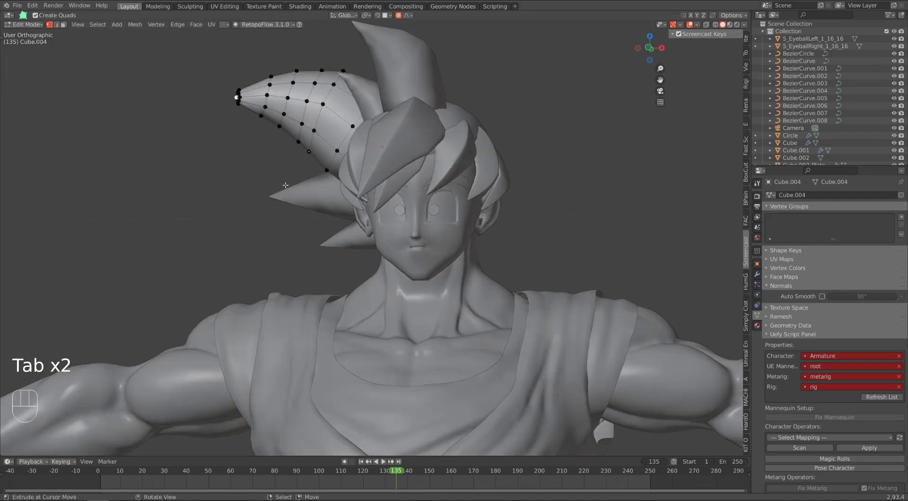
{"action": "key", "text": "s"}
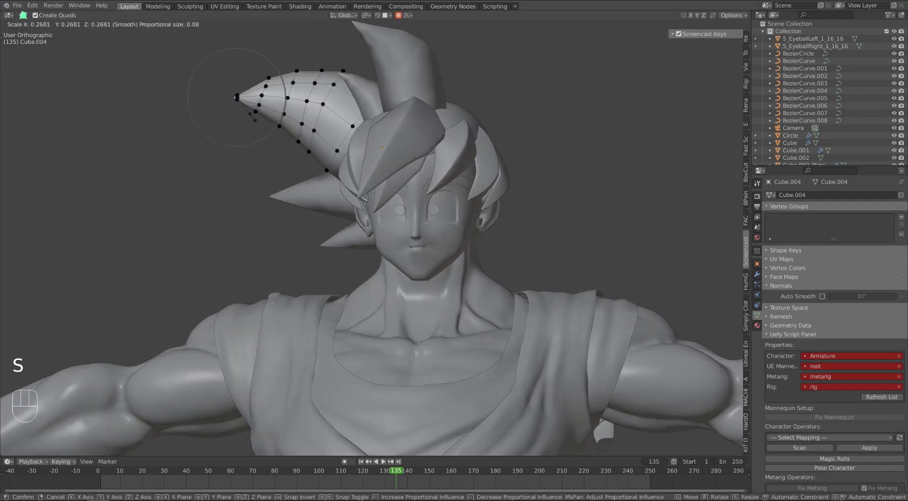
{"action": "left_click", "coordinate": [259, 162]}
{"action": "key", "text": "Tab"}
Edit the tall spike on top of the head and add lengthwise loop cuts to its sides
{"action": "middle_click_drag", "start_coordinate": [260, 172], "coordinate": [373, 234]}
{"action": "key", "text": "Tab"}
{"action": "key", "text": "Tab"}
{"action": "key", "text": "Tab"}
{"action": "scroll", "coordinate": [374, 232], "scroll_direction": "up", "scroll_amount": 5}
{"action": "key", "text": "Tab"}
{"action": "right_click", "coordinate": [469, 122]}
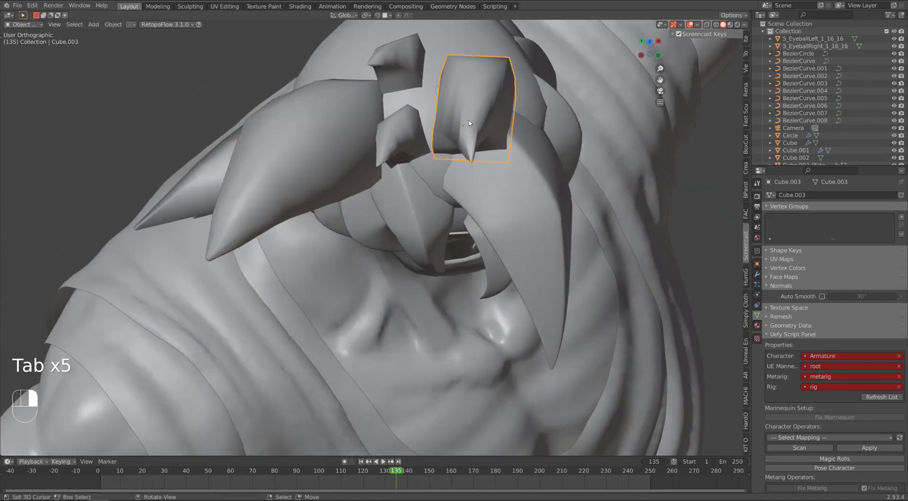
{"action": "key", "text": "Tab"}
{"action": "middle_click_drag", "start_coordinate": [472, 144], "coordinate": [462, 190]}
{"action": "key", "text": "ctrl+r"}
{"action": "left_click", "coordinate": [448, 203]}
{"action": "key", "text": "ctrl+r"}
Fatten the tall top spike's lengthwise loops by about 0.0056 m with proportional editing to round its shape
{"action": "right_click", "coordinate": [457, 136], "text": "alt+shift"}
{"action": "key", "text": "alt+s"}
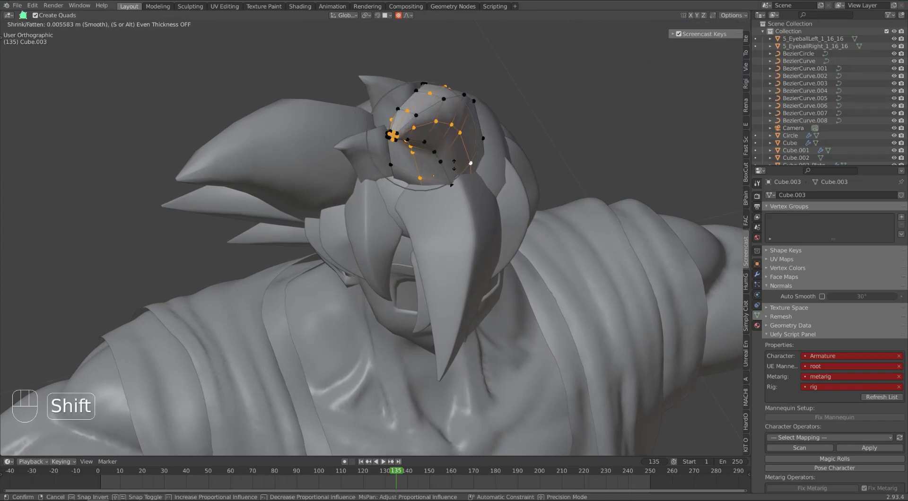
{"action": "left_click", "coordinate": [454, 164]}
Scale down the tall top spike's tip vertices to sharpen its point
{"action": "left_click", "coordinate": [389, 135]}
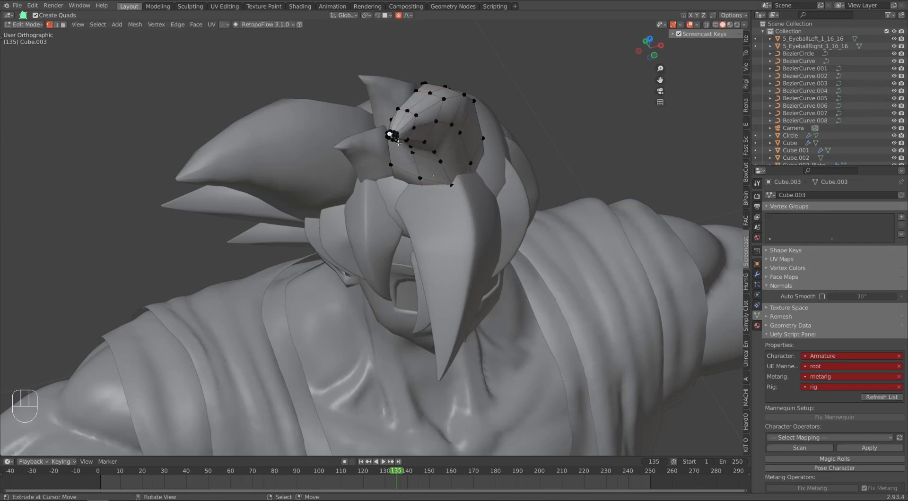
{"action": "middle_click_drag", "start_coordinate": [394, 139], "coordinate": [394, 169]}
{"action": "key", "text": "s"}
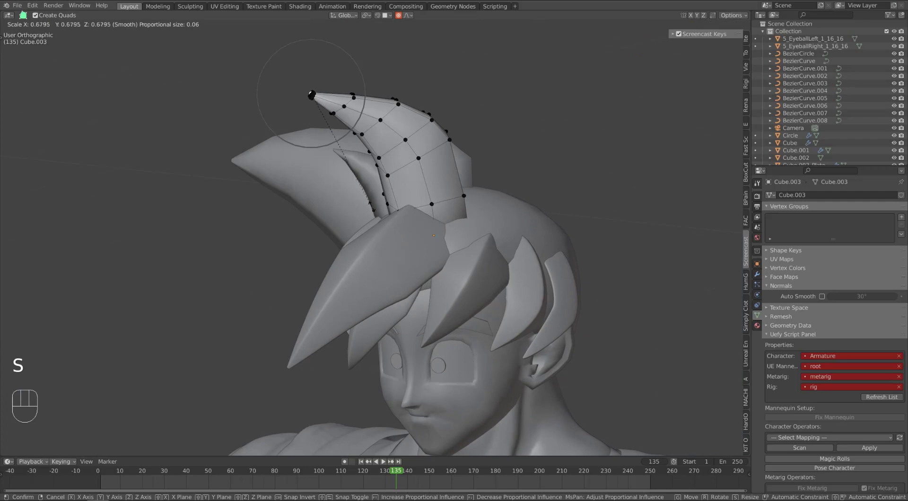
{"action": "left_click", "coordinate": [336, 137]}
{"action": "key", "text": "Tab"}
{"action": "scroll", "coordinate": [350, 166], "scroll_direction": "down", "scroll_amount": 3}
Select the two small upper spikes and both lower side spikes and open them together for mesh editing
{"action": "middle_click_drag", "start_coordinate": [357, 175], "coordinate": [378, 242]}
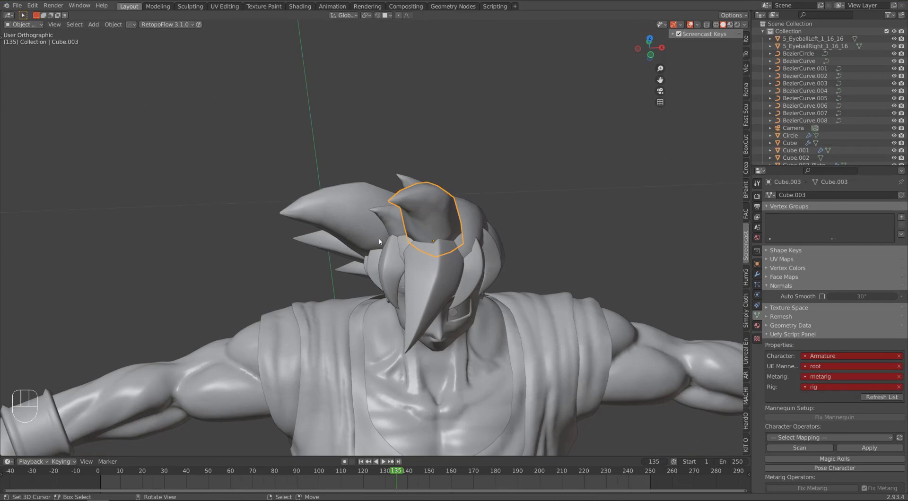
{"action": "middle_click_drag", "start_coordinate": [379, 241], "coordinate": [322, 267]}
{"action": "key", "text": "Tab"}
{"action": "key", "text": "Tab"}
{"action": "right_click", "coordinate": [412, 165], "text": "shift"}
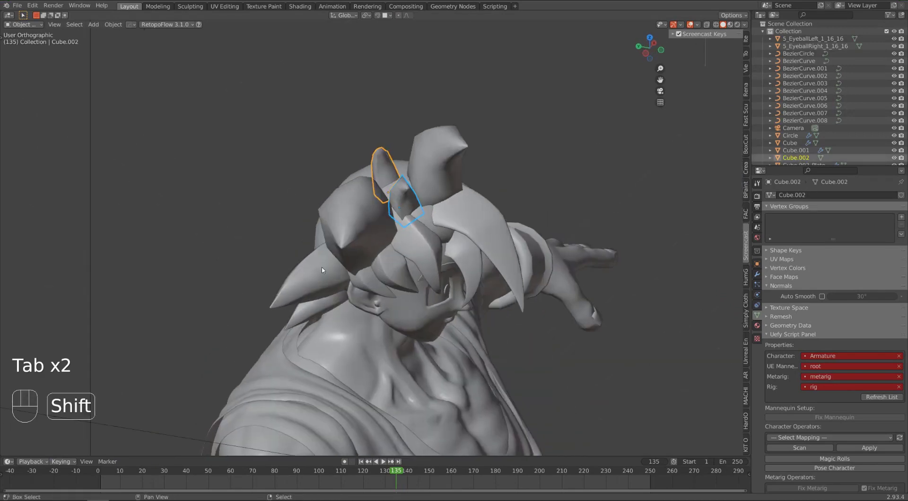
{"action": "right_click", "coordinate": [320, 269], "text": "shift"}
{"action": "right_click", "coordinate": [312, 306], "text": "shift"}
{"action": "key", "text": "Tab"}
{"action": "middle_click_drag", "start_coordinate": [312, 307], "coordinate": [372, 208]}
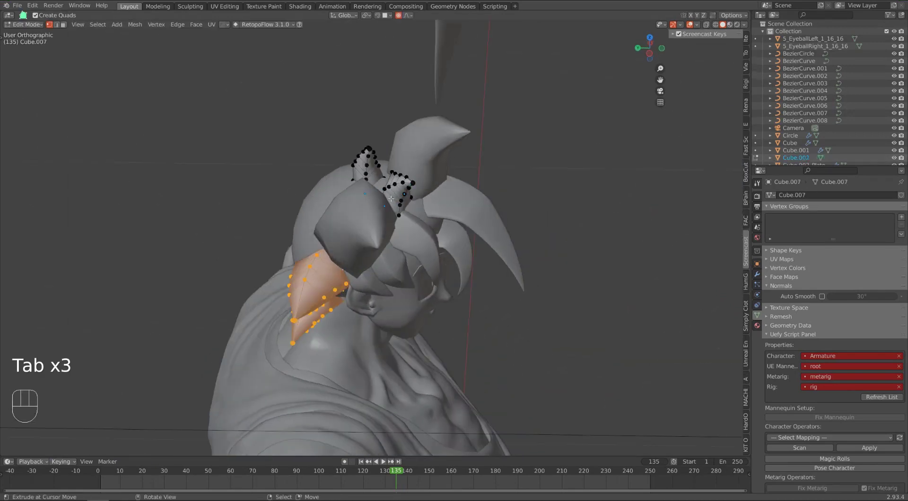
Add two lengthwise loop cuts to each of the two small upper hair spikes
{"action": "key", "text": "ctrl+r"}
{"action": "left_click", "coordinate": [396, 180]}
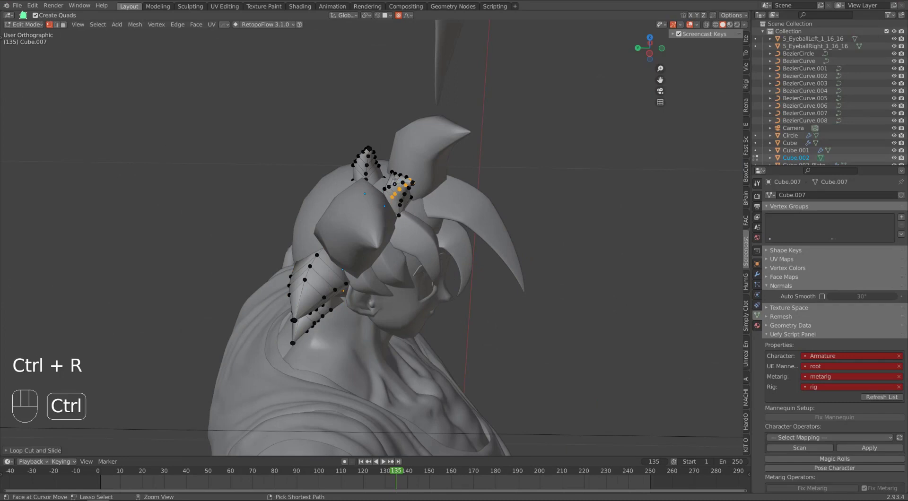
{"action": "key", "text": "ctrl+r"}
{"action": "left_click", "coordinate": [396, 180]}
{"action": "key", "text": "ctrl+r"}
{"action": "left_click", "coordinate": [365, 170]}
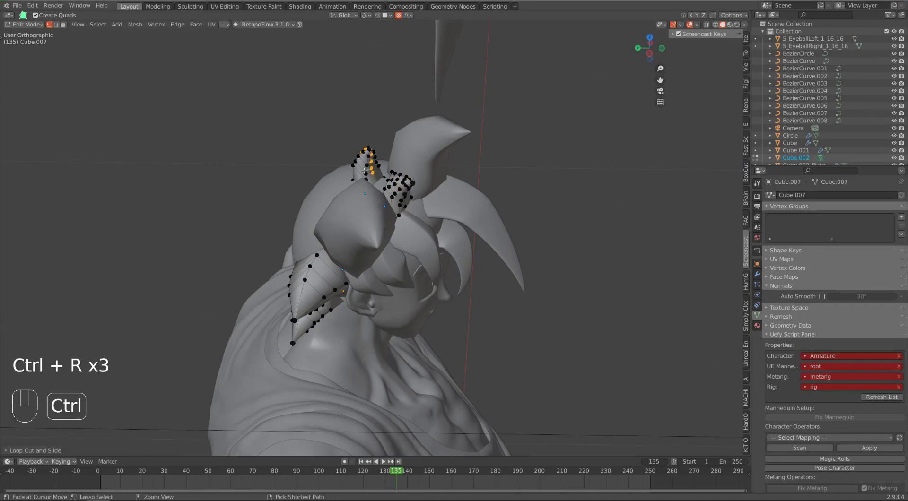
{"action": "key", "text": "ctrl+r"}
{"action": "left_click", "coordinate": [365, 171]}
Add lengthwise loop cuts across the sides of both lower side spikes
{"action": "key", "text": "ctrl+r"}
{"action": "left_click", "coordinate": [305, 283]}
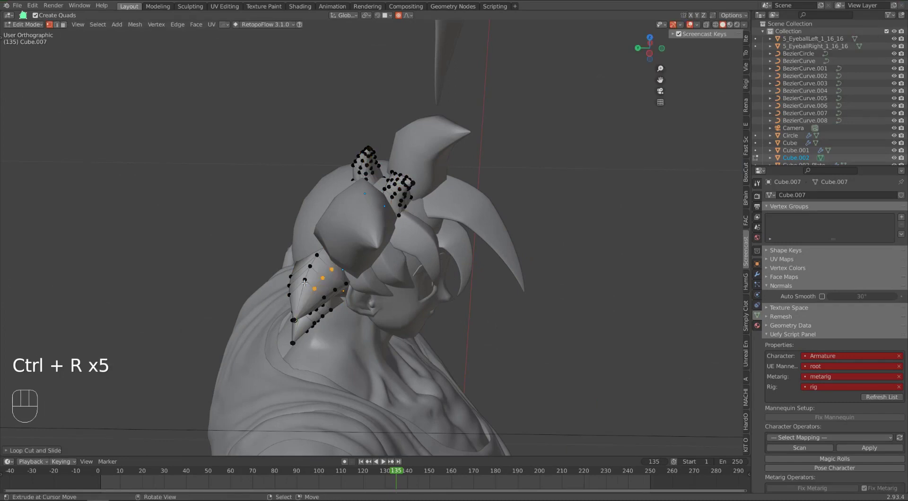
{"action": "key", "text": "ctrl+r"}
{"action": "left_click", "coordinate": [304, 283]}
{"action": "key", "text": "ctrl+r"}
{"action": "left_click", "coordinate": [304, 280]}
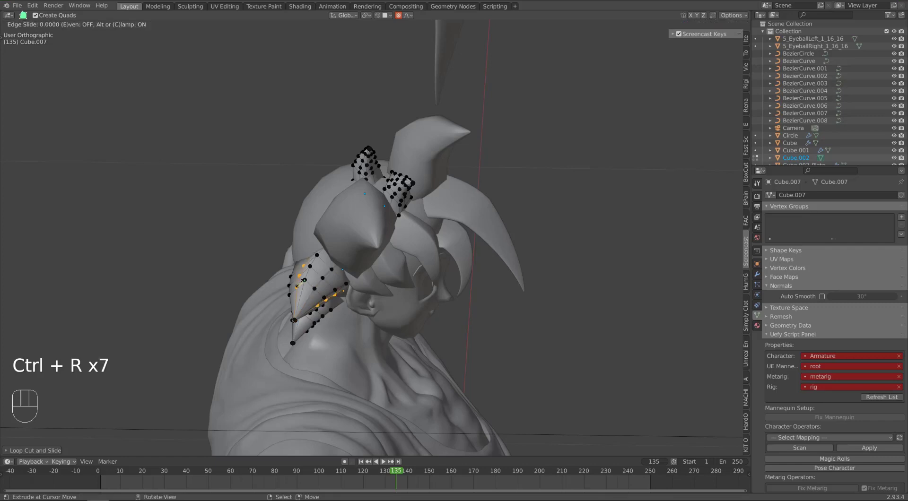
{"action": "key", "text": "ctrl+r"}
{"action": "left_click", "coordinate": [310, 308]}
{"action": "middle_click_drag", "start_coordinate": [310, 308], "coordinate": [340, 325]}
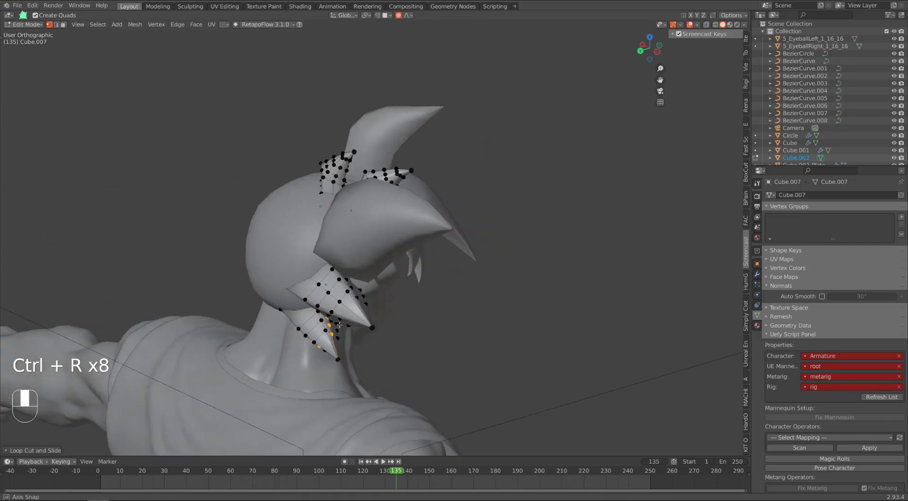
{"action": "key", "text": "ctrl+r"}
{"action": "left_click", "coordinate": [339, 325]}
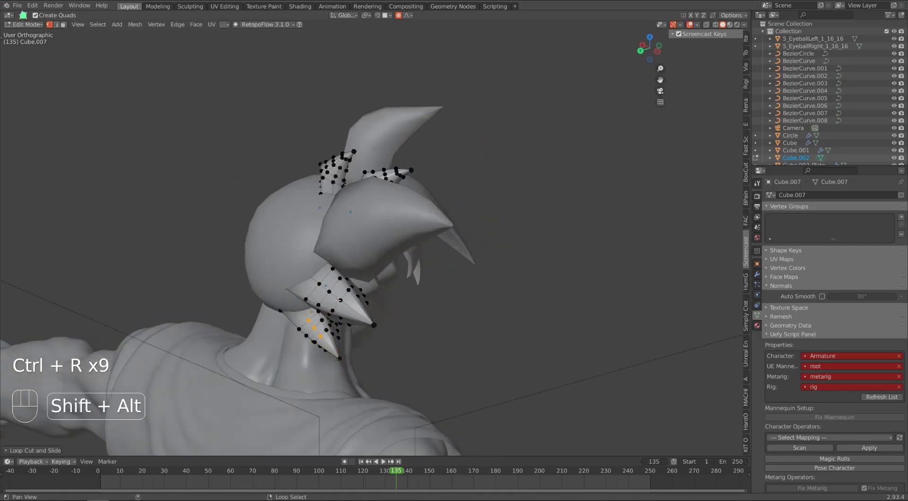
Select the new lengthwise loops on all four spikes and fatten them by about 0.0065 m with proportional editing
{"action": "middle_click_drag", "start_coordinate": [342, 311], "coordinate": [317, 321]}
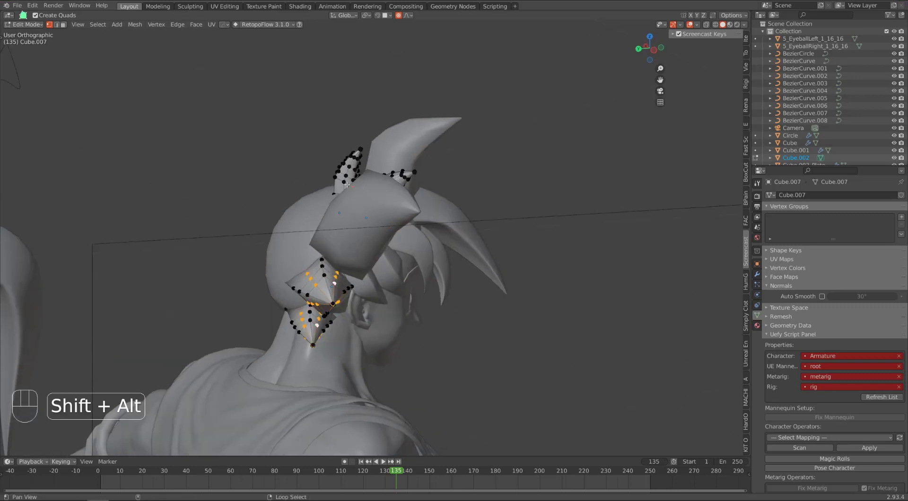
{"action": "middle_click_drag", "start_coordinate": [342, 189], "coordinate": [362, 178]}
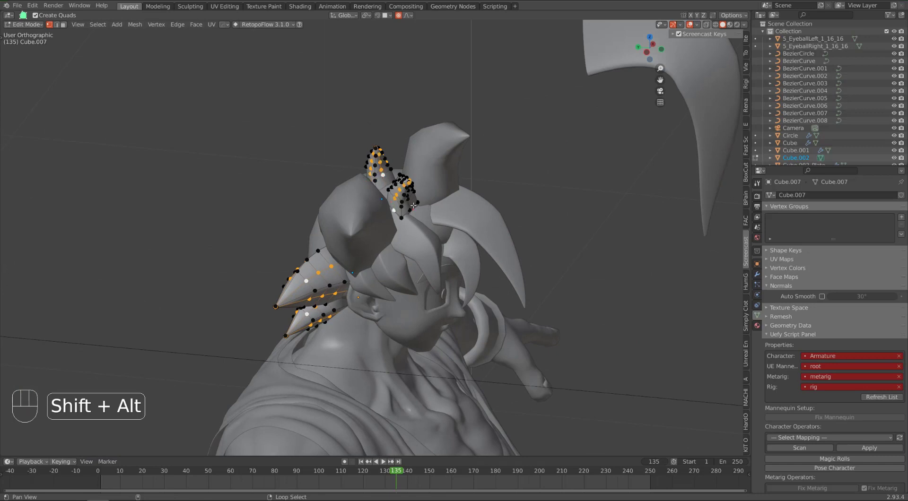
{"action": "key", "text": "alt+s"}
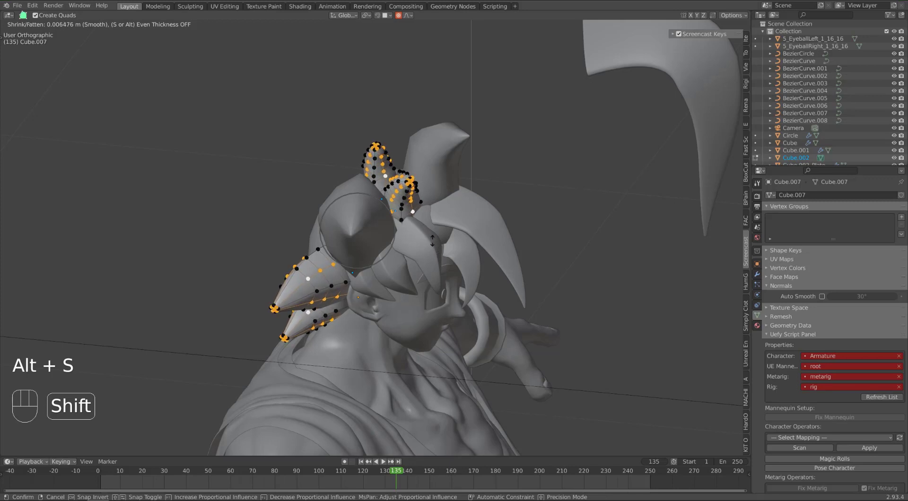
{"action": "left_click", "coordinate": [422, 186]}
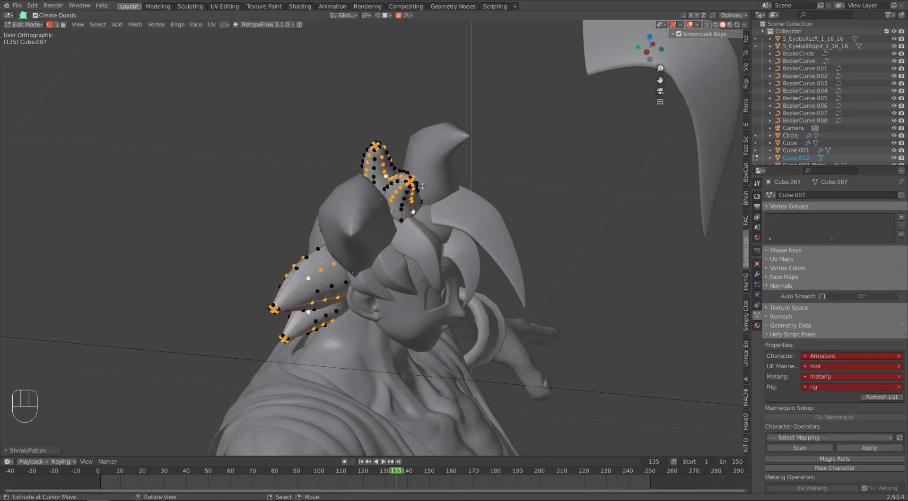
Select the tip vertices of all four spikes and scale each tip down about its own centre to sharpen the points
{"action": "left_click", "coordinate": [410, 181]}
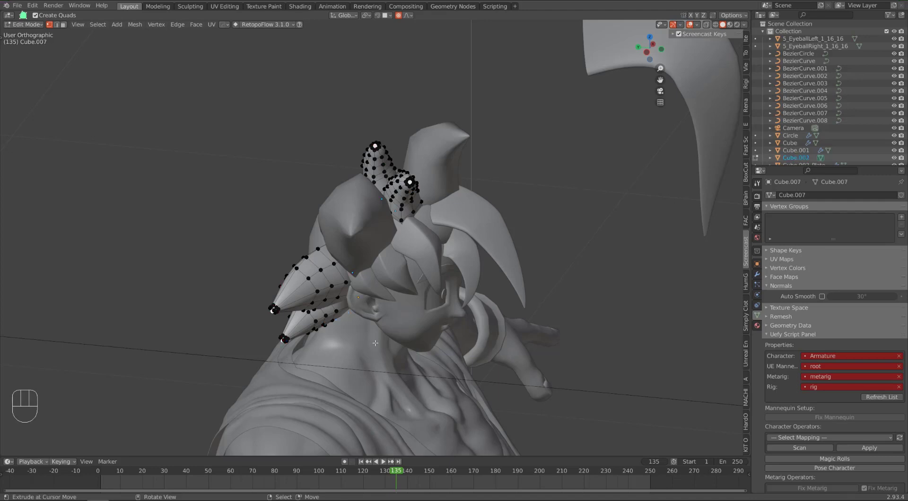
{"action": "key", "text": "period"}
{"action": "left_click", "coordinate": [381, 382]}
{"action": "key", "text": "s"}
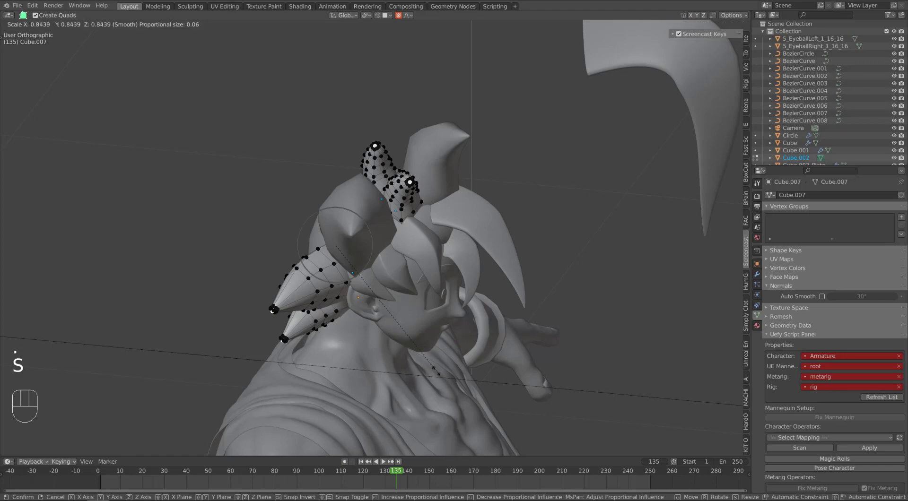
{"action": "scroll", "coordinate": [407, 312], "scroll_direction": "down", "scroll_amount": 1}
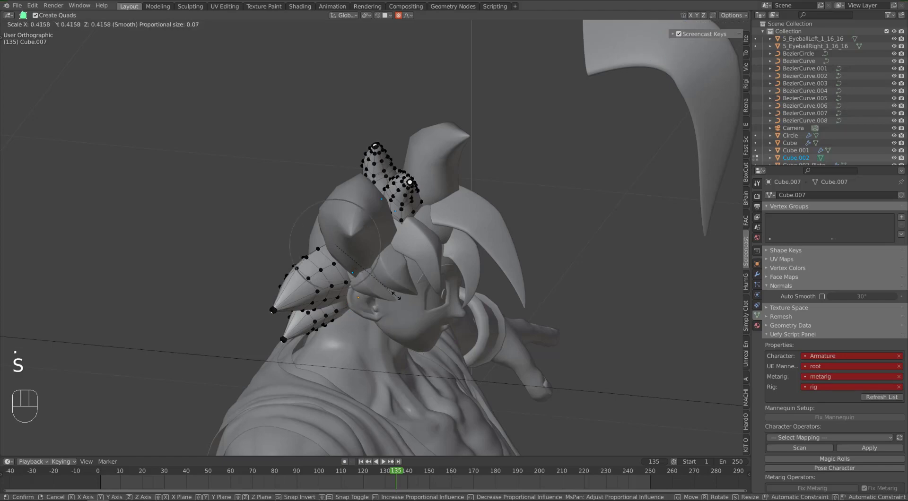
{"action": "left_click", "coordinate": [380, 274]}
{"action": "middle_click_drag", "start_coordinate": [380, 274], "coordinate": [387, 328]}
{"action": "key", "text": "Tab"}
In front view, duplicate the larger lower side spike and place the copy on the opposite side of the head
{"action": "scroll", "coordinate": [397, 306], "scroll_direction": "down", "scroll_amount": 3}
{"action": "key", "text": "a"}
{"action": "key", "text": "a"}
{"action": "key", "text": "KP_1"}
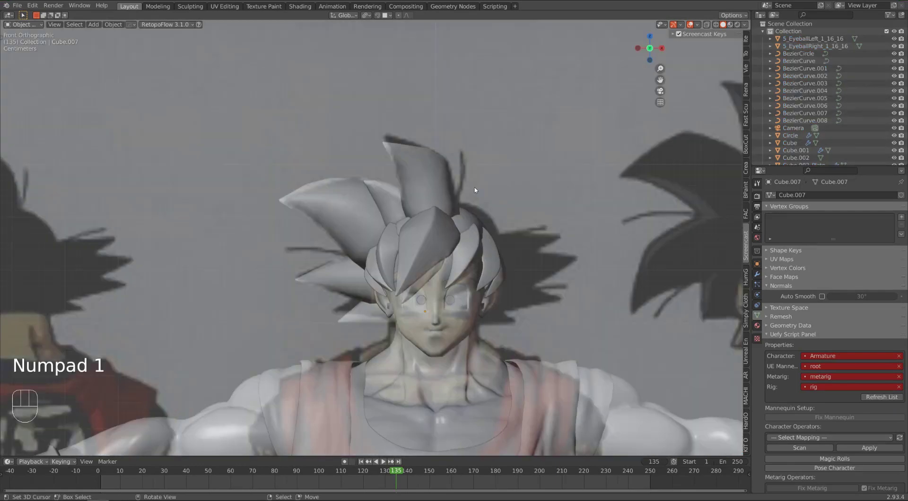
{"action": "left_click", "coordinate": [356, 283]}
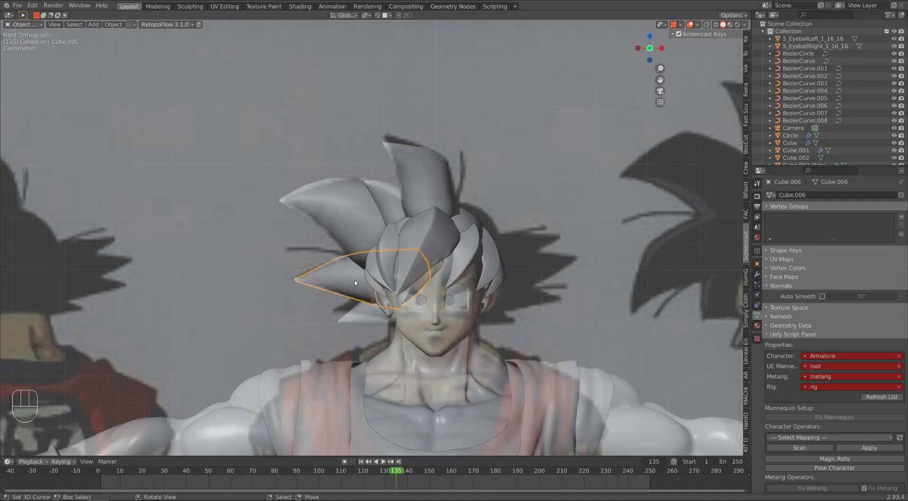
{"action": "key", "text": "shift"}
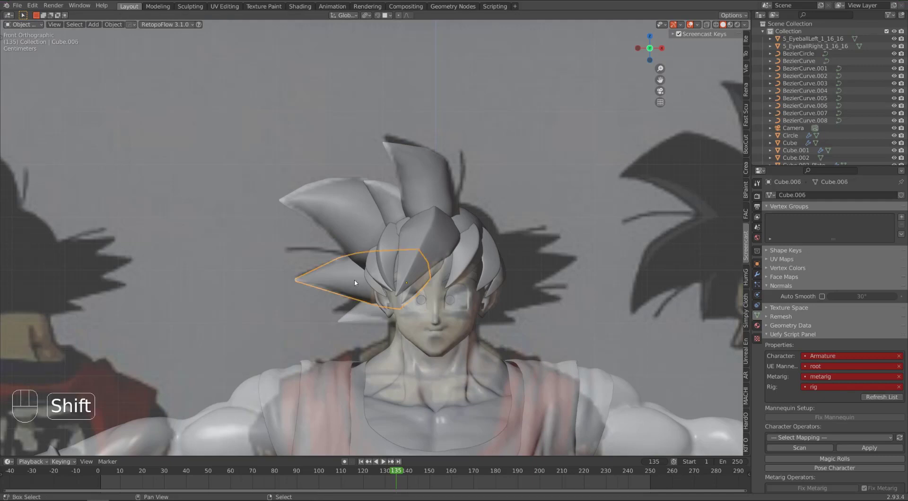
{"action": "key", "text": "shift+d"}
{"action": "left_click", "coordinate": [461, 281]}
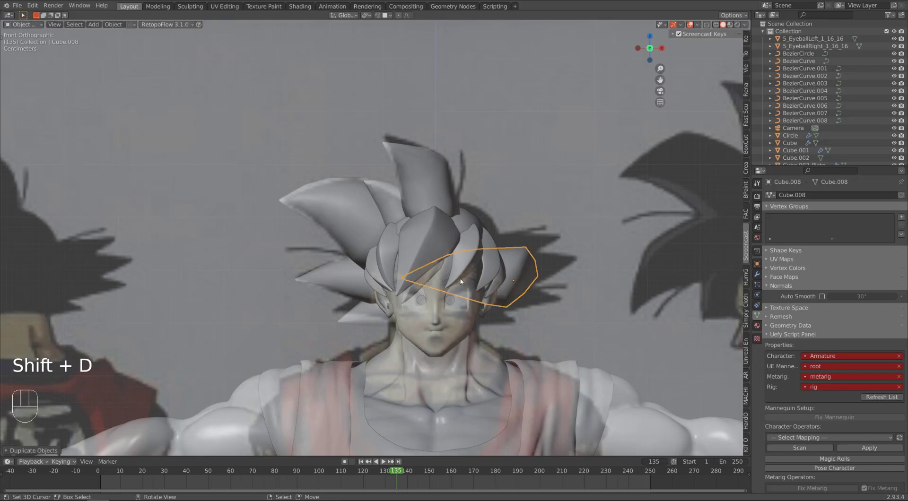
Mirror the duplicated spike's whole mesh along the global X axis so its tip points away from the head
{"action": "key", "text": "Tab"}
{"action": "key", "text": "a"}
{"action": "key", "text": "s"}
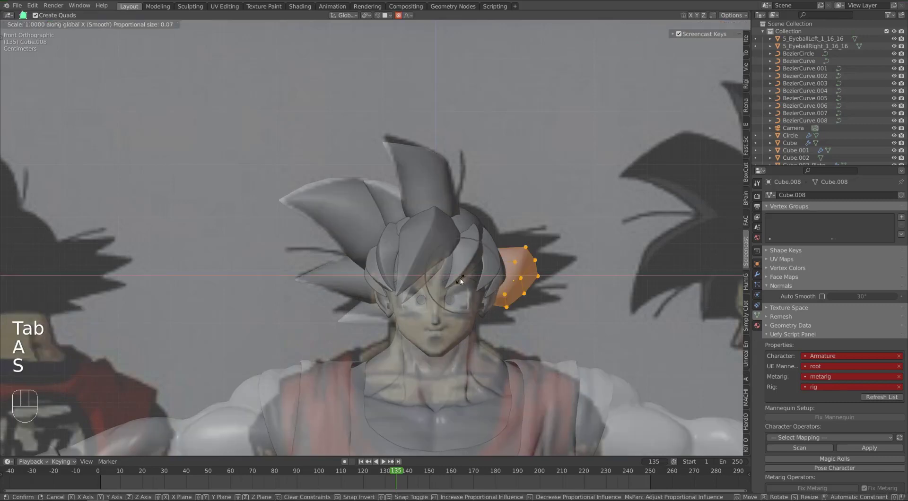
{"action": "key", "text": "0"}
{"action": "key", "text": "Return"}
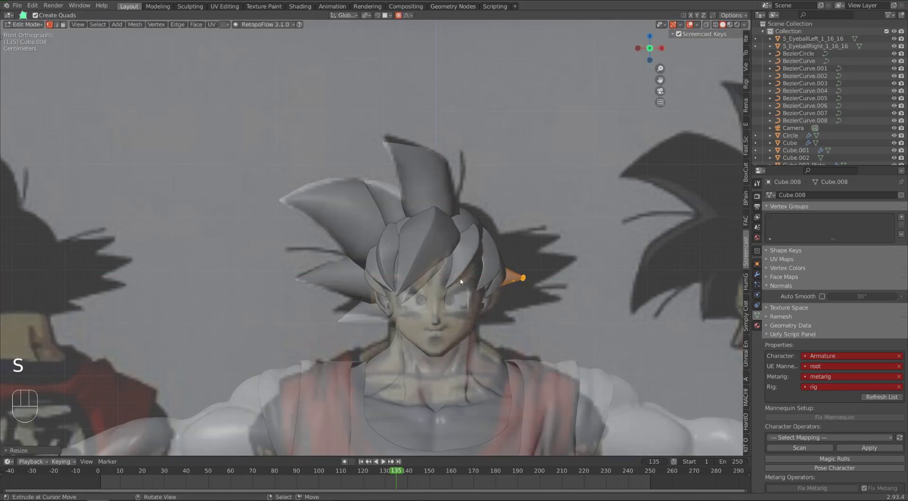
Recalculate the mirrored spike's normals and move its mesh outward so the base sits in the side of the head
{"action": "key", "text": "shift"}
{"action": "key", "text": "shift+n"}
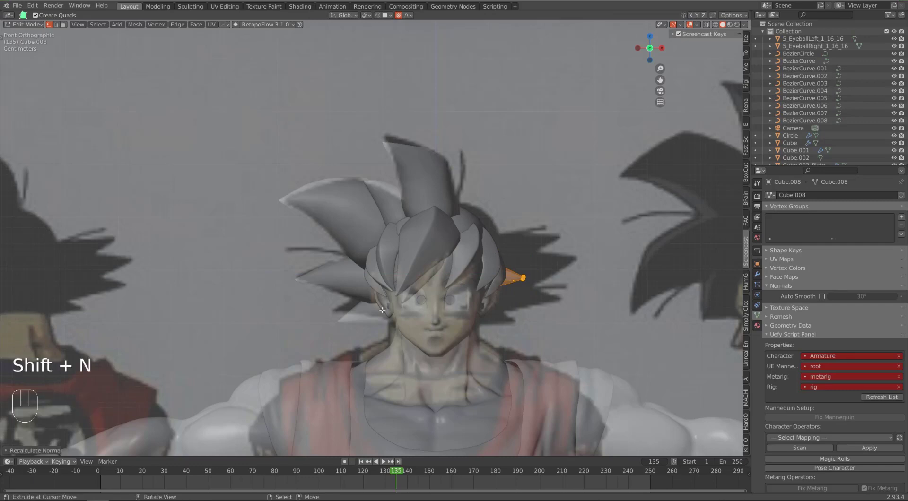
{"action": "left_click", "coordinate": [489, 342]}
{"action": "middle_click_drag", "start_coordinate": [544, 315], "coordinate": [367, 320]}
{"action": "key", "text": "Tab"}
{"action": "key", "text": "Tab"}
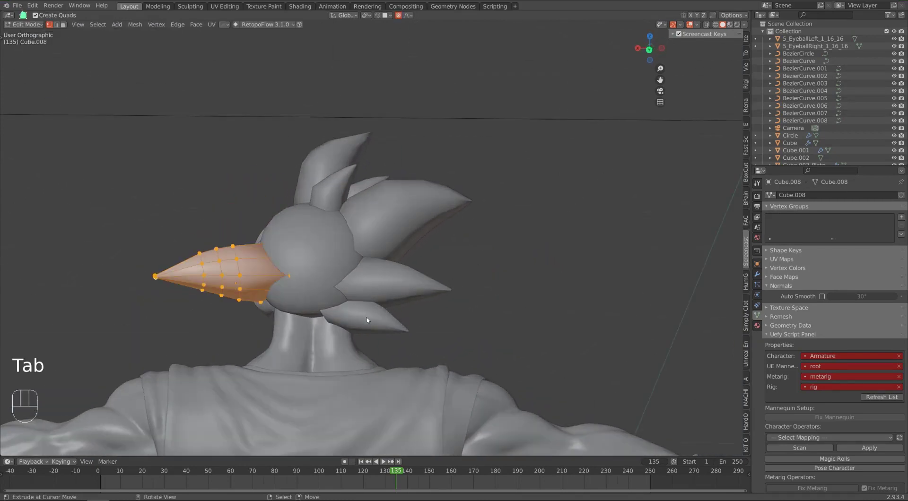
{"action": "key", "text": "shift+n"}
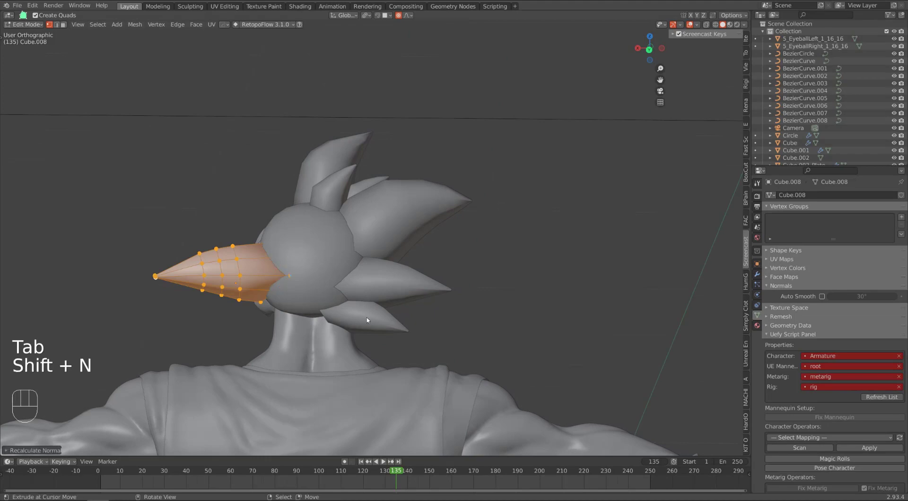
{"action": "left_click", "coordinate": [26, 450]}
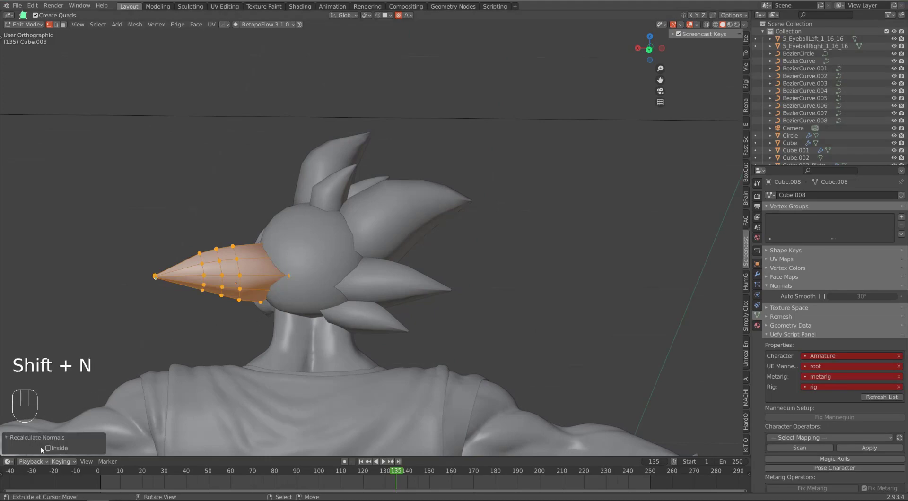
{"action": "key", "text": "Tab"}
{"action": "middle_click_drag", "start_coordinate": [206, 349], "coordinate": [397, 340]}
{"action": "key", "text": "KP_1"}
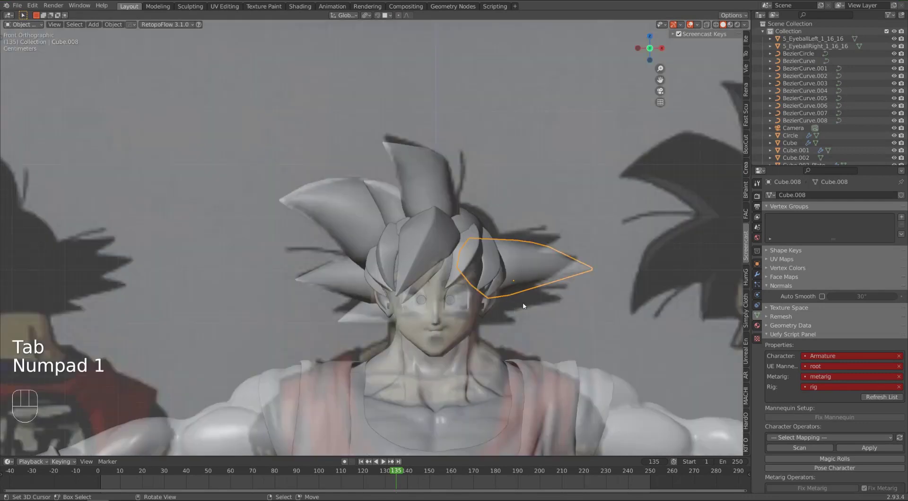
Move the mirrored spike's tip about 0.010 m inward and 0.022 m up with proportional editing
{"action": "key", "text": "Tab"}
{"action": "right_click", "coordinate": [593, 265]}
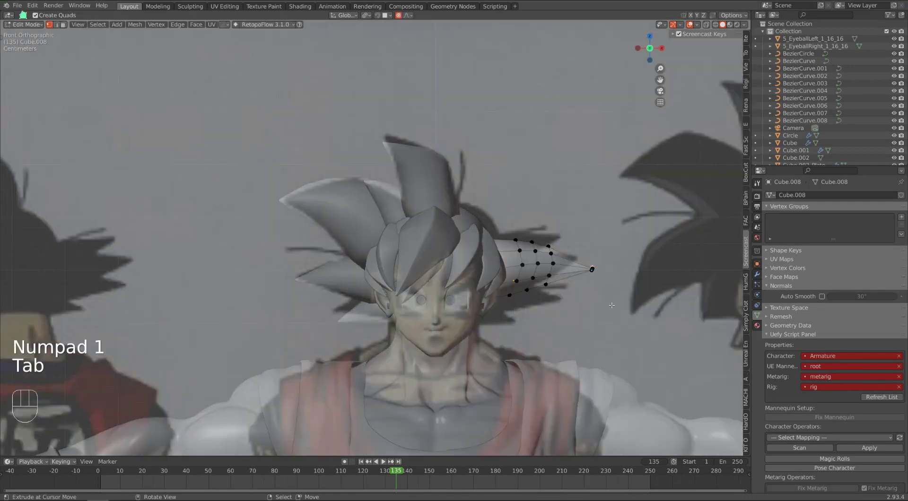
{"action": "key", "text": "g"}
{"action": "left_click", "coordinate": [606, 294]}
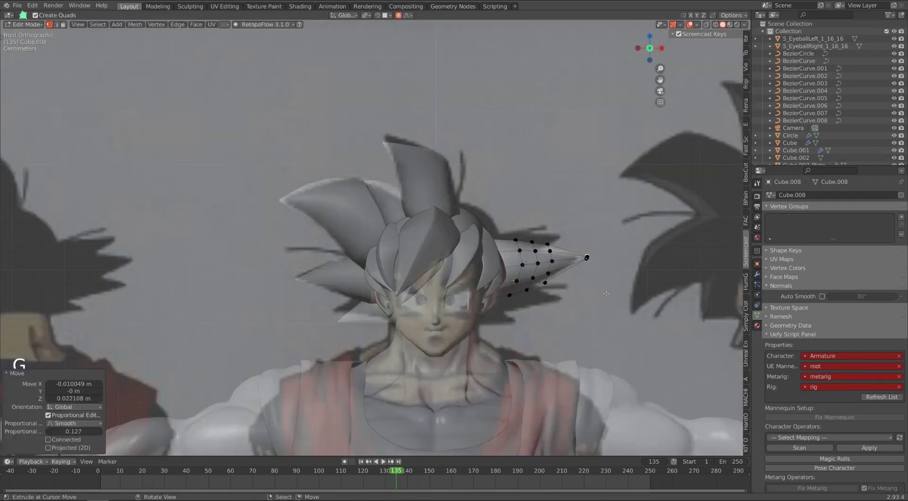
Scale the mirrored spike's middle cross loop to about 0.71 with proportional editing to slim the spike
{"action": "key", "text": "a"}
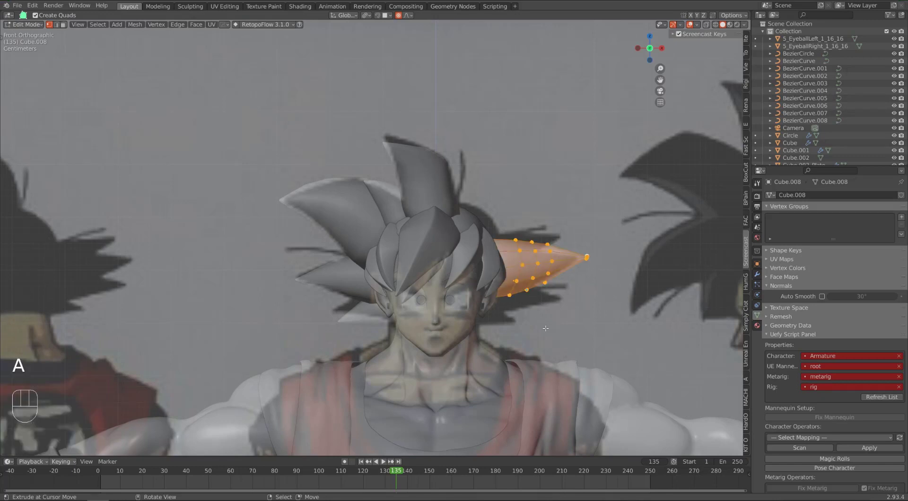
{"action": "left_click", "coordinate": [532, 285], "text": "alt"}
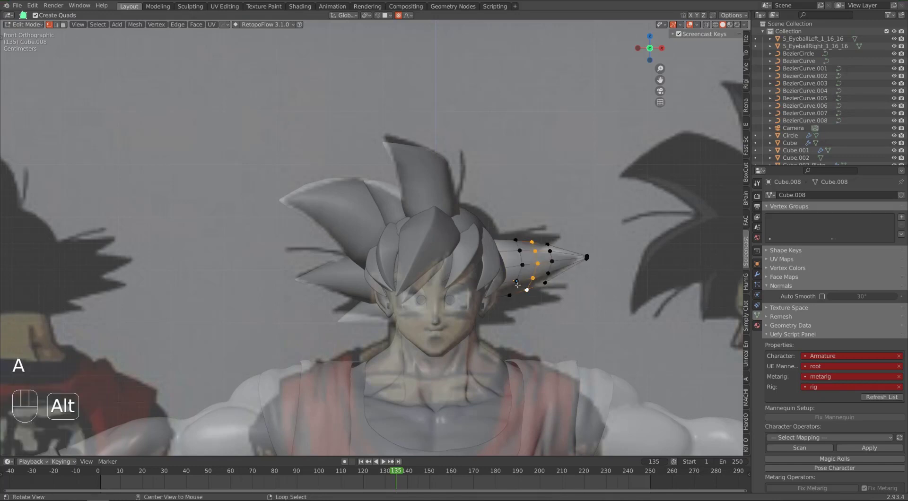
{"action": "key", "text": "s"}
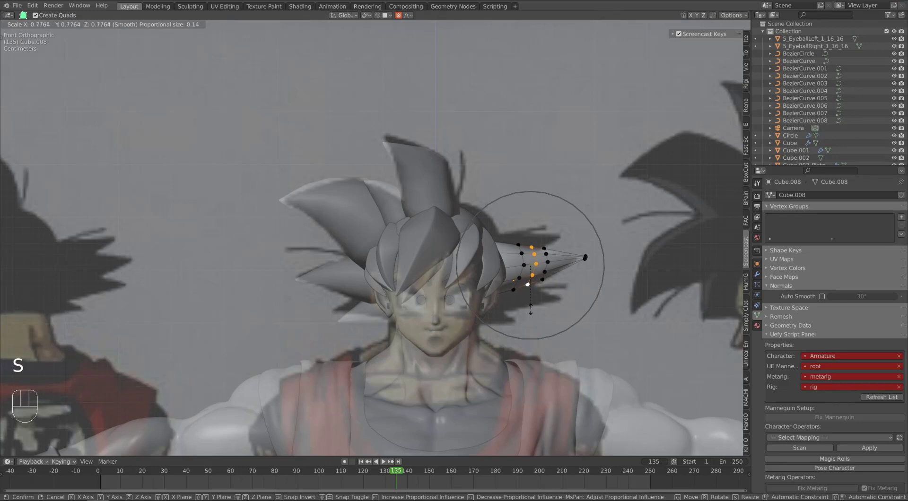
{"action": "scroll", "coordinate": [531, 303], "scroll_direction": "down", "scroll_amount": 3}
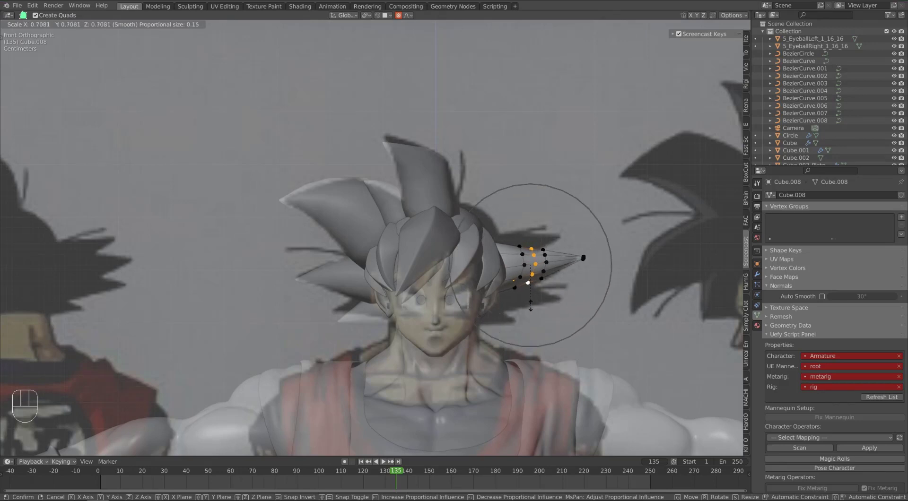
{"action": "left_click", "coordinate": [530, 305]}
Select the cross loop nearest the mirrored spike's tip and edge-slide it toward the point
{"action": "left_click", "coordinate": [545, 274], "text": "alt"}
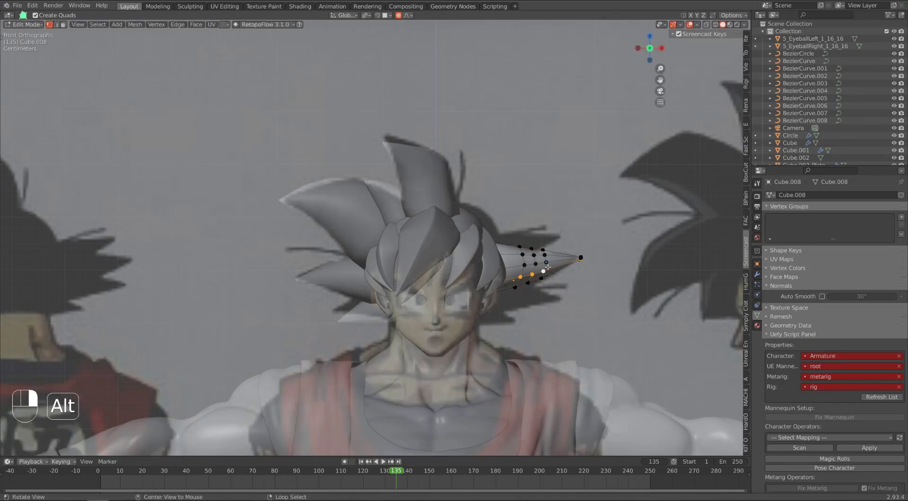
{"action": "key", "text": "g"}
{"action": "key", "text": "g"}
{"action": "left_click", "coordinate": [555, 277]}
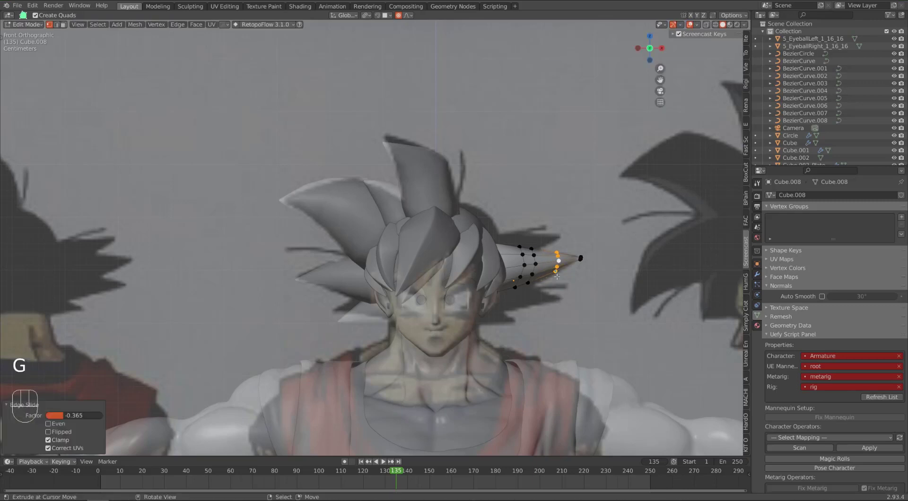
{"action": "key", "text": "g"}
{"action": "key", "text": "g"}
{"action": "left_click", "coordinate": [543, 283]}
{"action": "key", "text": "g"}
{"action": "key", "text": "g"}
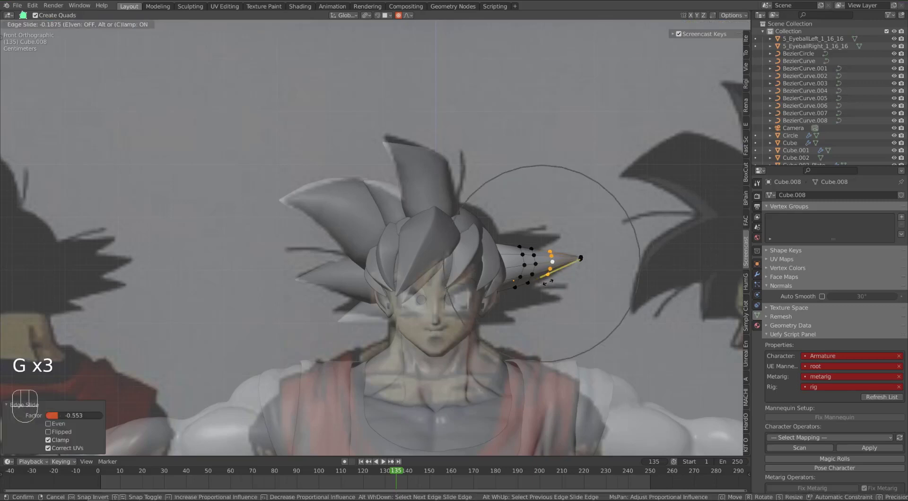
{"action": "left_click", "coordinate": [548, 283]}
Lower the loop nearest the tip by about 0.0013 m with proportional editing and finish editing the spike
{"action": "key", "text": "g"}
{"action": "left_click", "coordinate": [543, 286]}
{"action": "scroll", "coordinate": [524, 298], "scroll_direction": "down", "scroll_amount": 1}
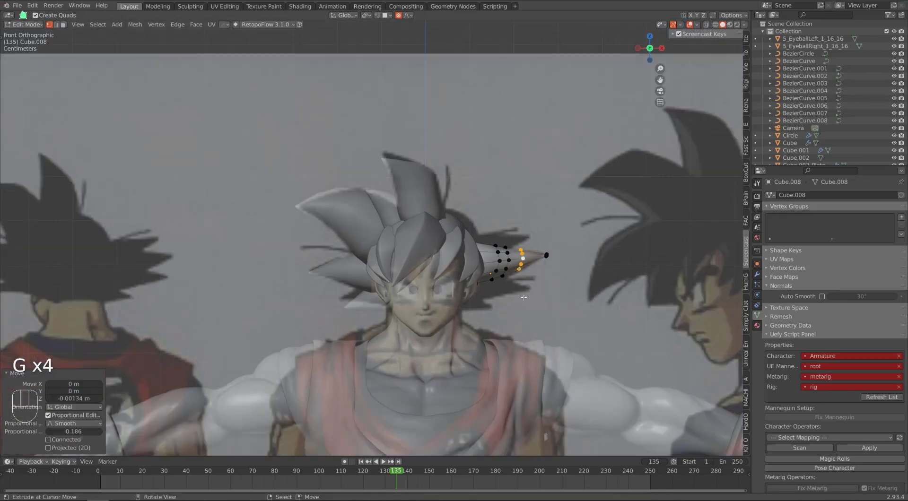
{"action": "scroll", "coordinate": [524, 298], "scroll_direction": "up", "scroll_amount": 1}
{"action": "key", "text": "Tab"}
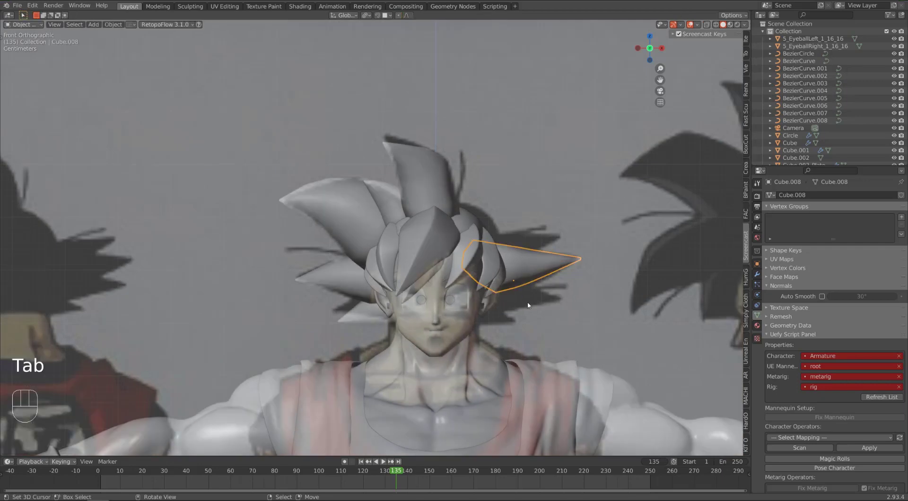
Select all vertices of the mirrored spike's base loop and rotate them -21.3° with proportional editing at a size of about 0.037
{"action": "middle_click_drag", "start_coordinate": [528, 306], "coordinate": [286, 283]}
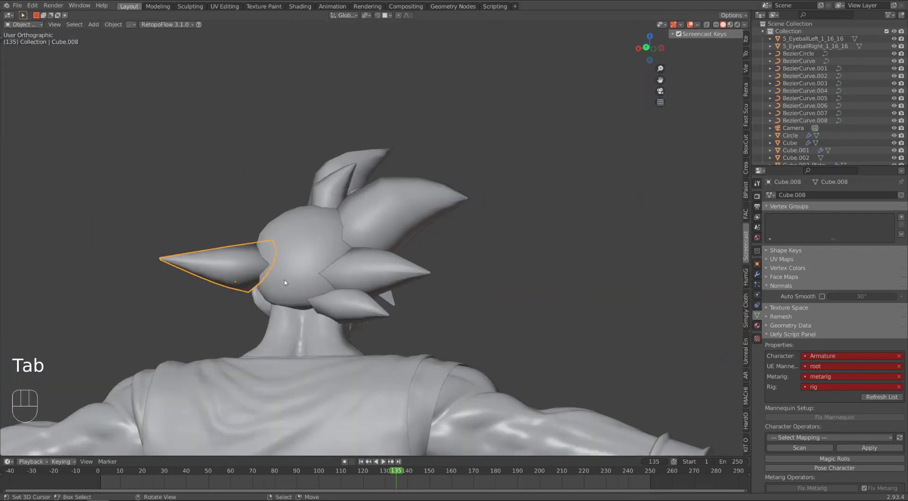
{"action": "key", "text": "Tab"}
{"action": "left_click", "coordinate": [262, 280], "text": "alt"}
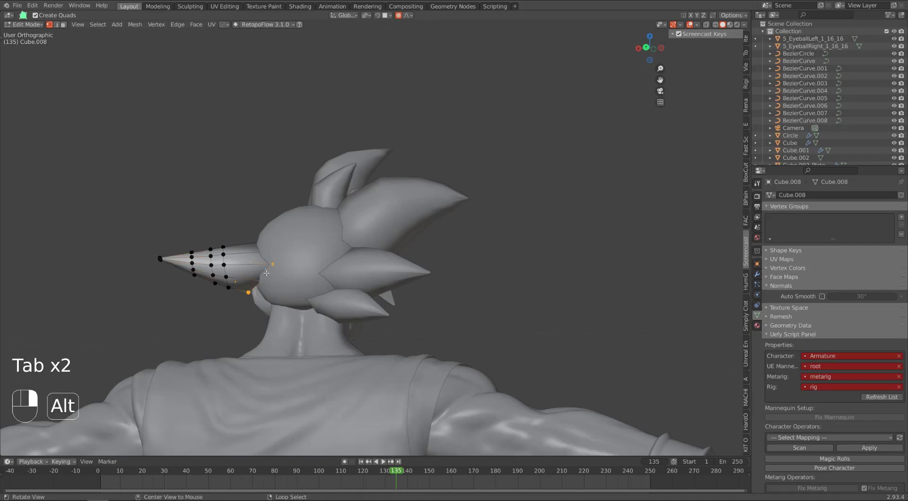
{"action": "key", "text": "z"}
{"action": "key", "text": "b"}
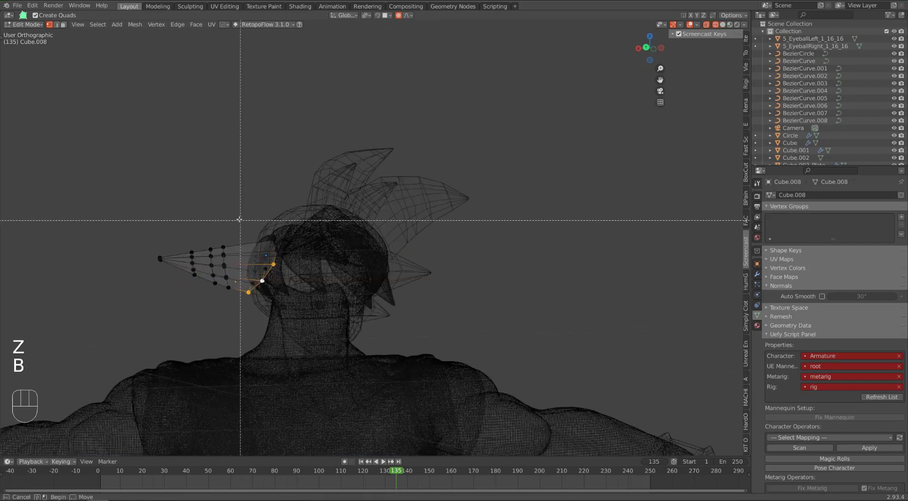
{"action": "left_click_drag", "start_coordinate": [240, 222], "coordinate": [329, 336]}
{"action": "middle_click_drag", "start_coordinate": [308, 325], "coordinate": [318, 336]}
{"action": "key", "text": "r"}
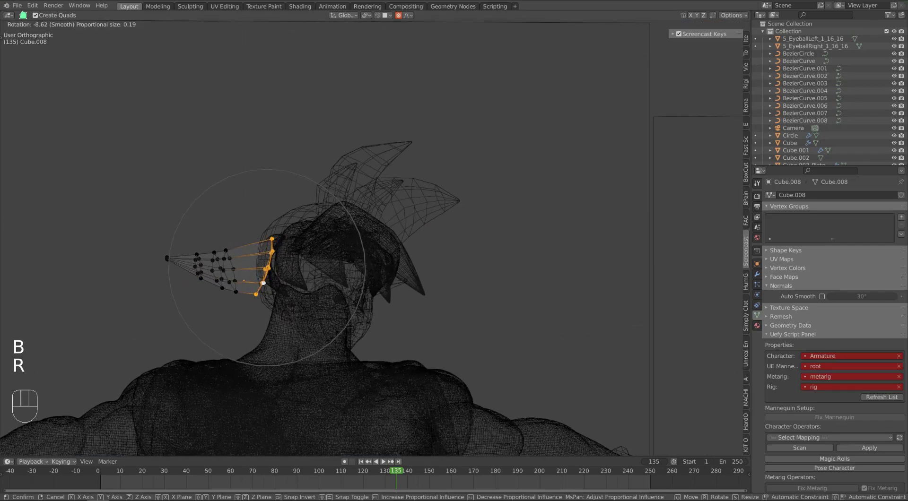
{"action": "scroll", "coordinate": [319, 336], "scroll_direction": "up", "scroll_amount": 12}
{"action": "left_click", "coordinate": [334, 318]}
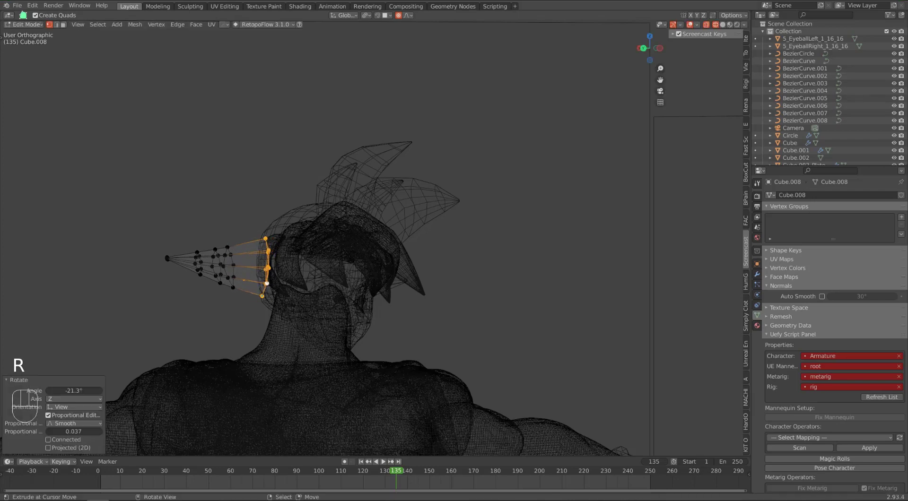
Extrude the spike's base loop about 0.049 m into the head, return to solid shading and finish editing the mesh
{"action": "key", "text": "e"}
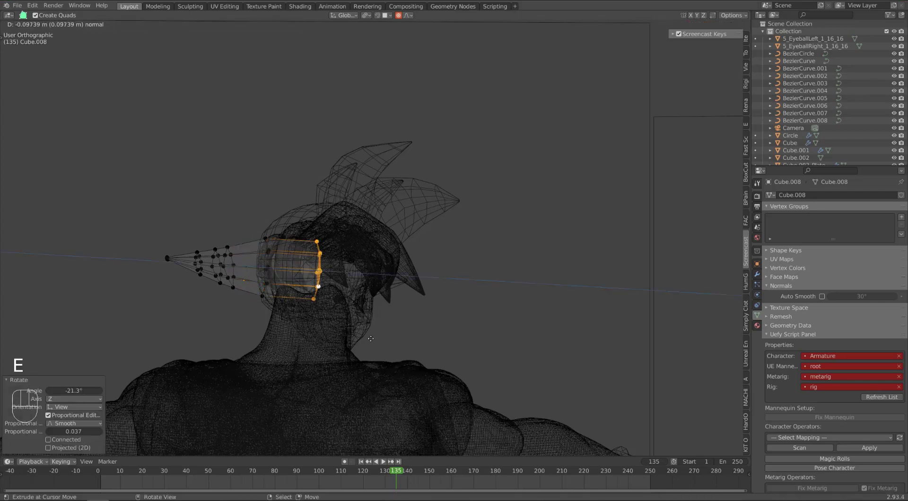
{"action": "left_click", "coordinate": [350, 337]}
{"action": "middle_click_drag", "start_coordinate": [350, 337], "coordinate": [294, 331]}
{"action": "key", "text": "z"}
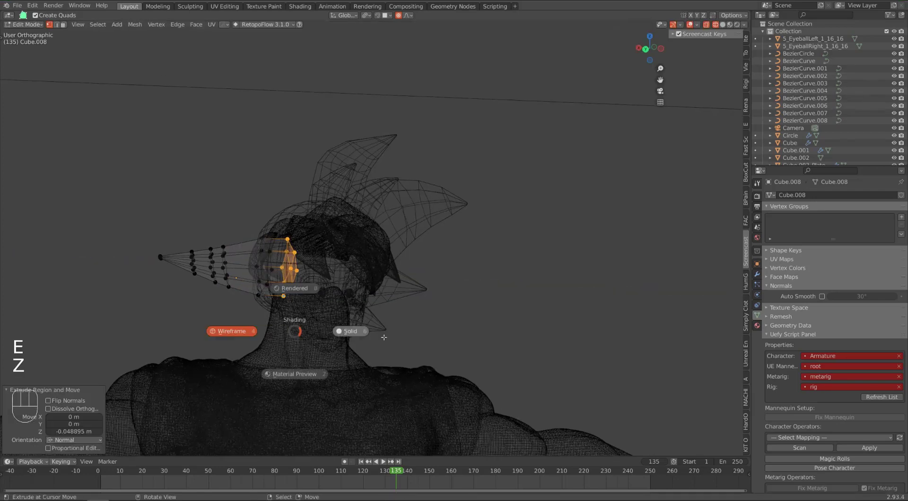
{"action": "left_click", "coordinate": [379, 346]}
{"action": "key", "text": "Tab"}
{"action": "middle_click_drag", "start_coordinate": [380, 345], "coordinate": [416, 354]}
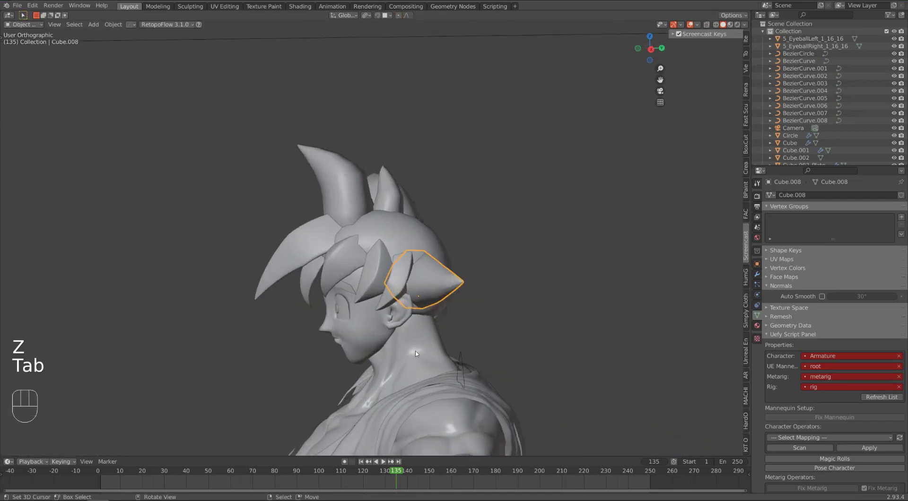
Duplicate the spike in the front view, raise the copy about 0.039 m and rotate it about -6.6°
{"action": "key", "text": "KP_1"}
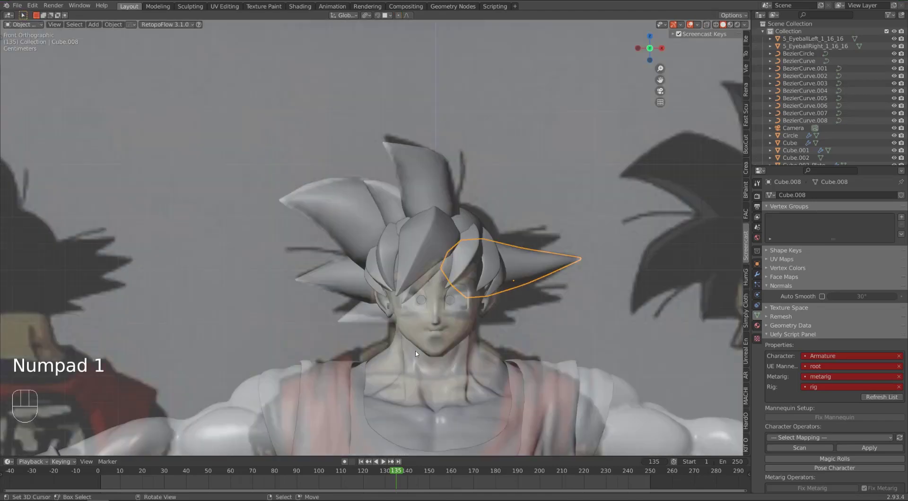
{"action": "key", "text": "shift+d"}
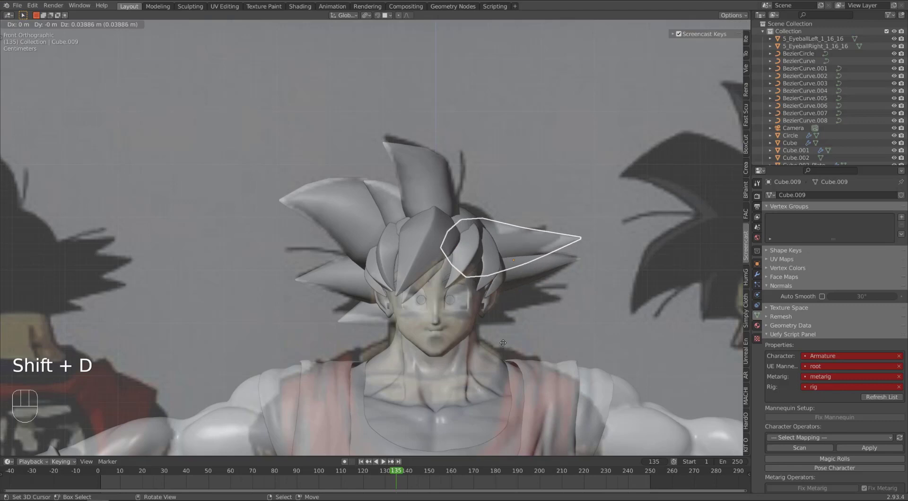
{"action": "left_click", "coordinate": [516, 355]}
{"action": "key", "text": "e"}
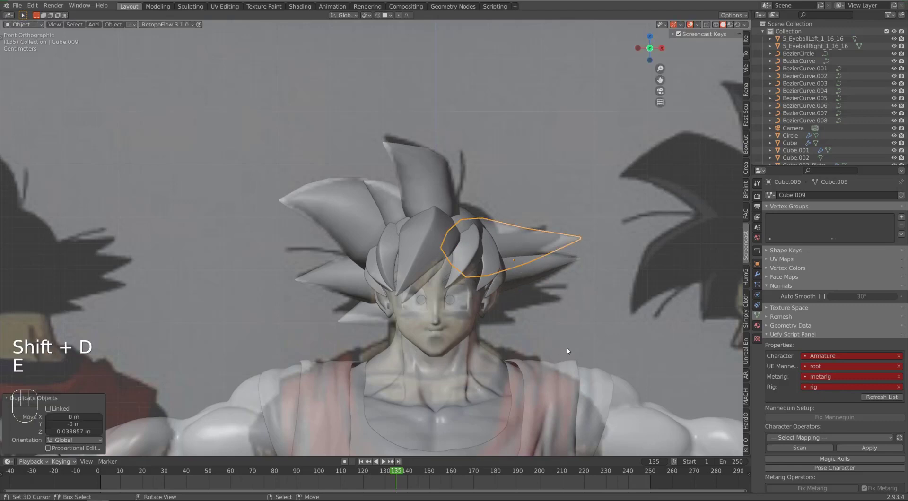
{"action": "key", "text": "r"}
{"action": "left_click", "coordinate": [574, 343]}
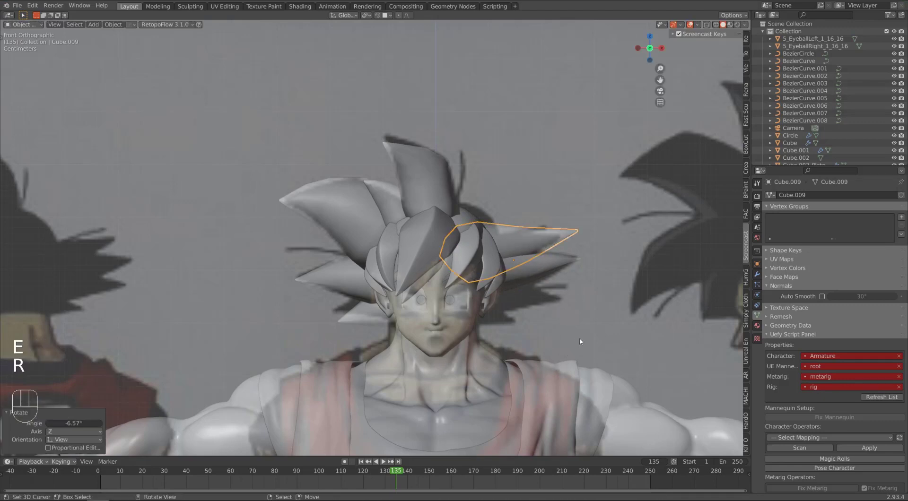
Scale all of the upper spike copy's geometry to about 0.816 in Edit Mode
{"action": "key", "text": "Tab"}
{"action": "key", "text": "a"}
{"action": "key", "text": "s"}
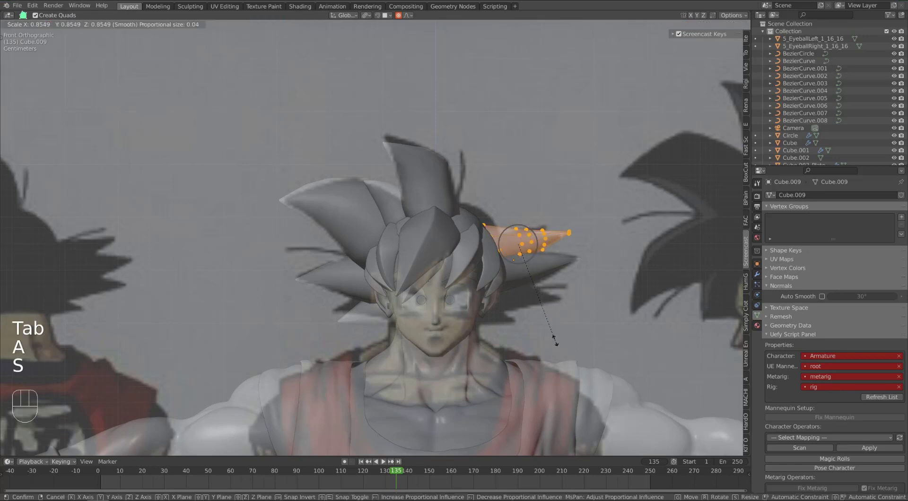
{"action": "left_click", "coordinate": [552, 337]}
Rotate the upper spike copy about 8.2° around Z as an object and move it about 0.025 m along Y
{"action": "middle_click_drag", "start_coordinate": [530, 327], "coordinate": [458, 412]}
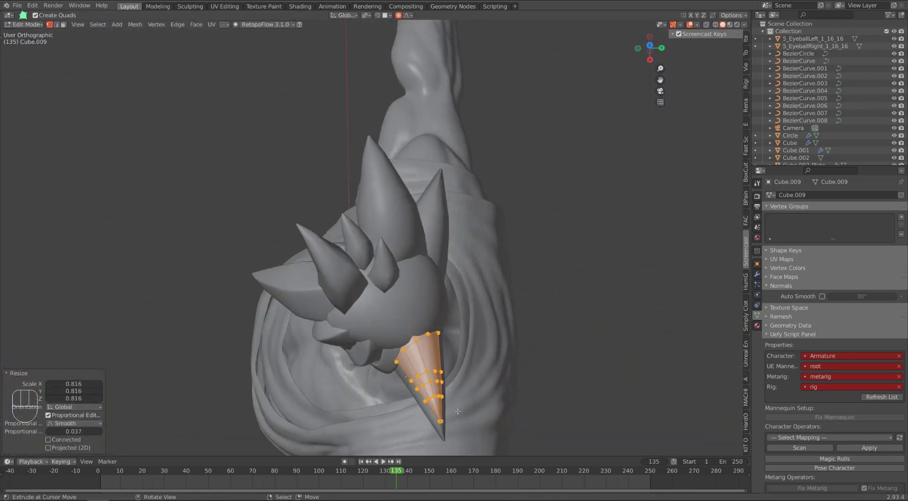
{"action": "key", "text": "r"}
{"action": "key", "text": "Tab"}
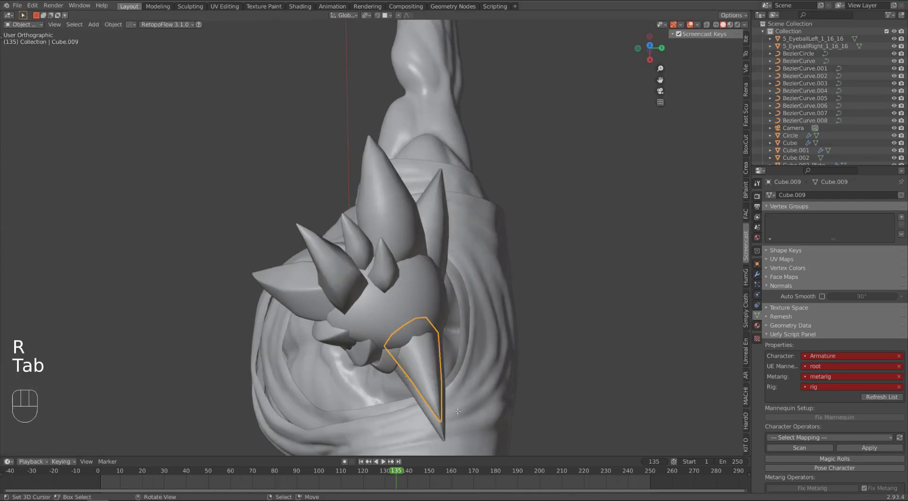
{"action": "key", "text": "r"}
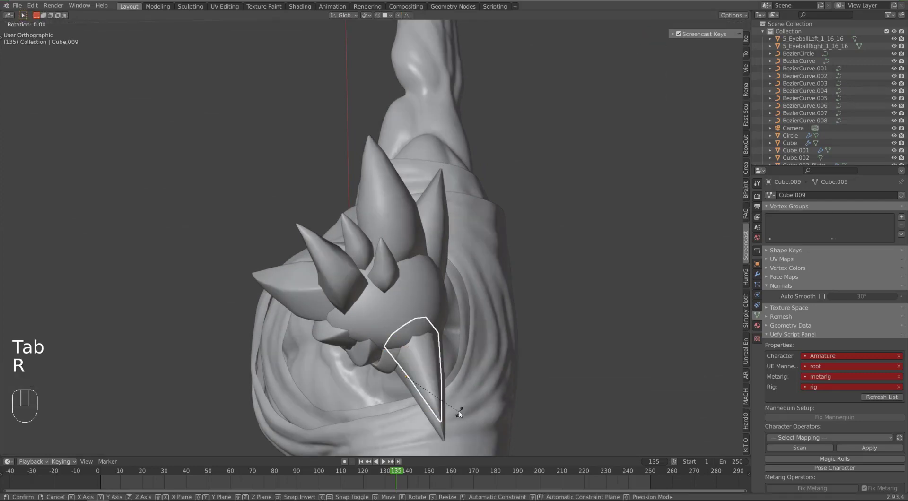
{"action": "left_click", "coordinate": [463, 410]}
{"action": "key", "text": "g"}
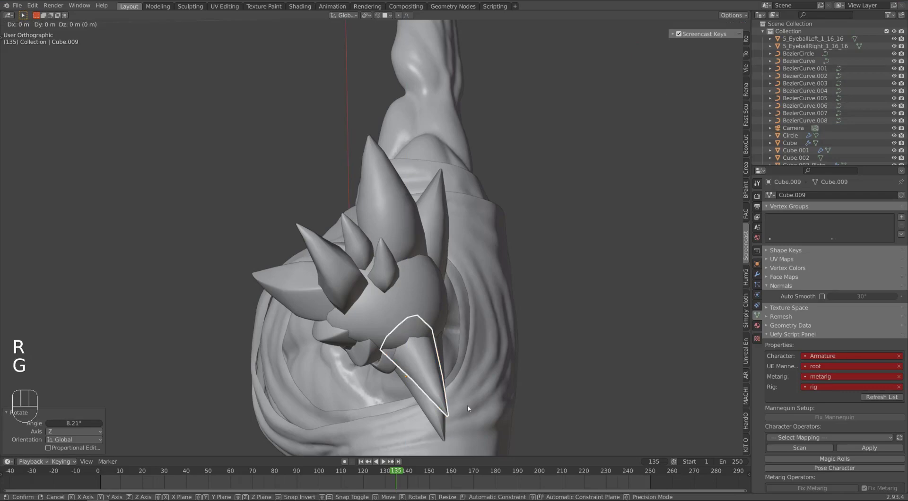
{"action": "key", "text": "y"}
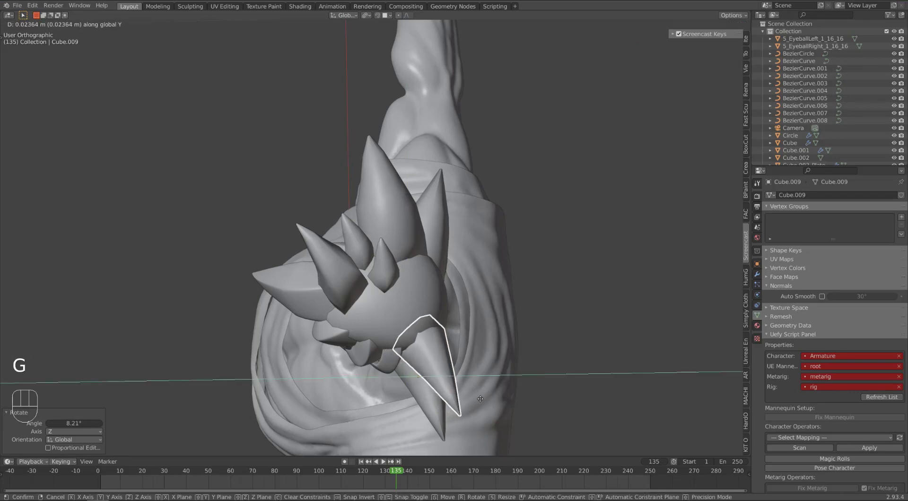
{"action": "left_click", "coordinate": [478, 401]}
Rotate the upper spike copy a further 4.1° around Z and shift it about 0.0086 m along Y
{"action": "middle_click_drag", "start_coordinate": [477, 401], "coordinate": [444, 401]}
{"action": "key", "text": "r"}
{"action": "key", "text": "y"}
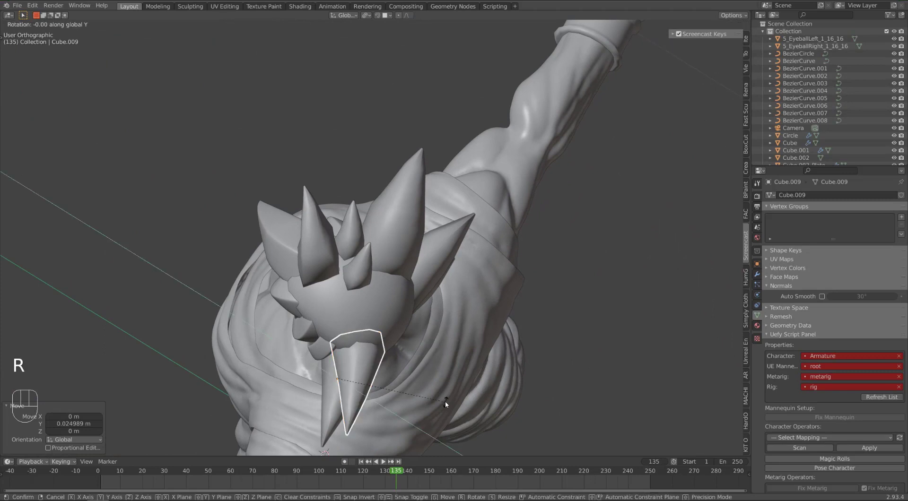
{"action": "key", "text": "z"}
{"action": "left_click", "coordinate": [452, 392]}
{"action": "key", "text": "g"}
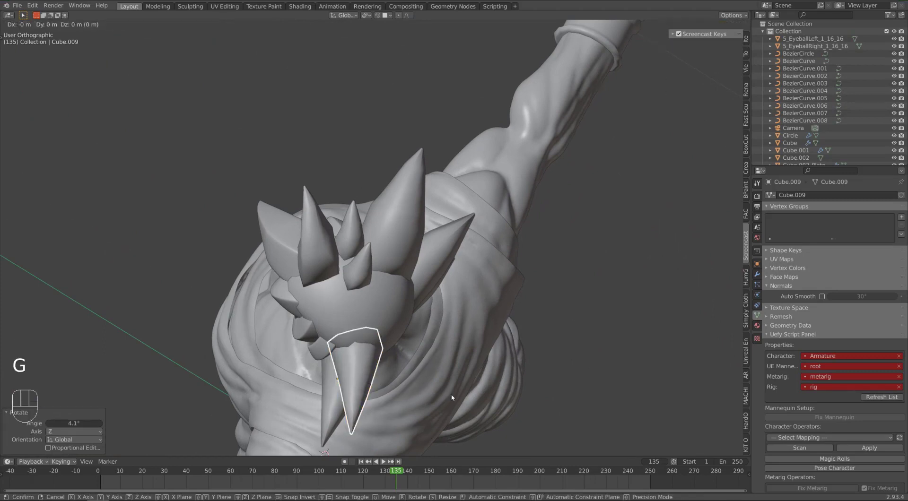
{"action": "left_click", "coordinate": [452, 398]}
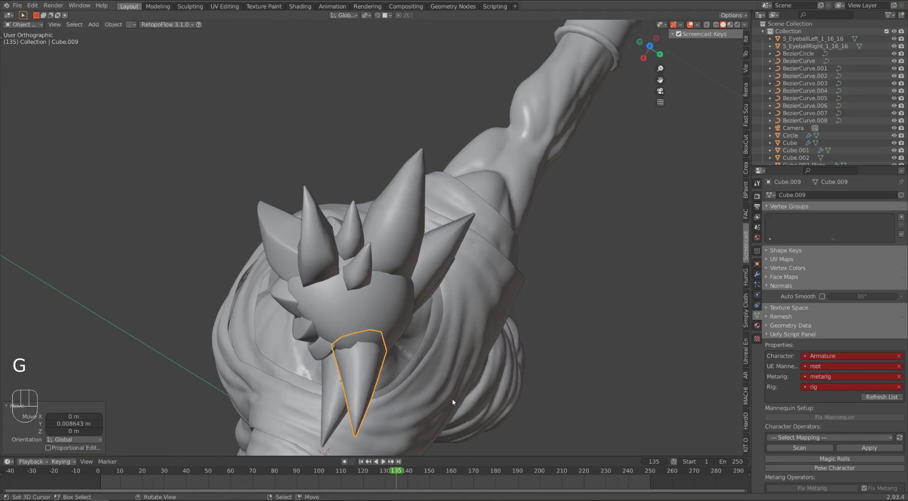
Lower the upper spike copy about 0.004 m in the front view to match the reference
{"action": "key", "text": "KP_1"}
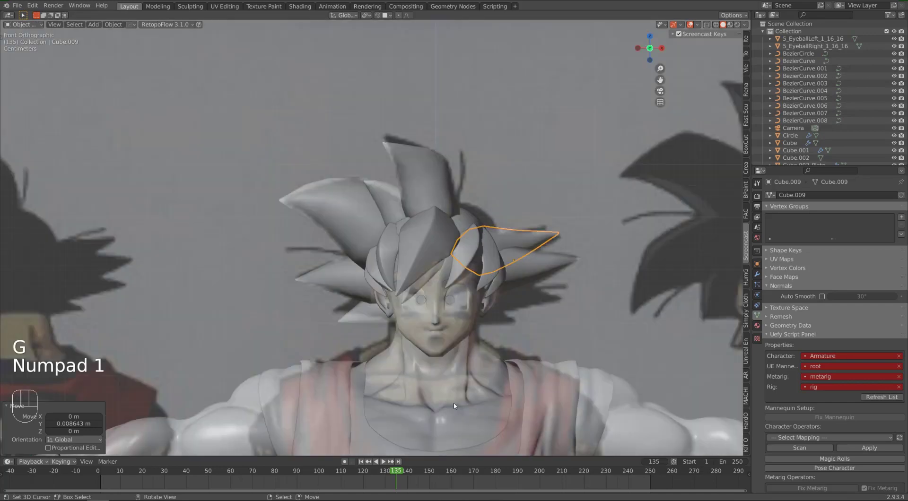
{"action": "key", "text": "g"}
{"action": "left_click", "coordinate": [535, 251]}
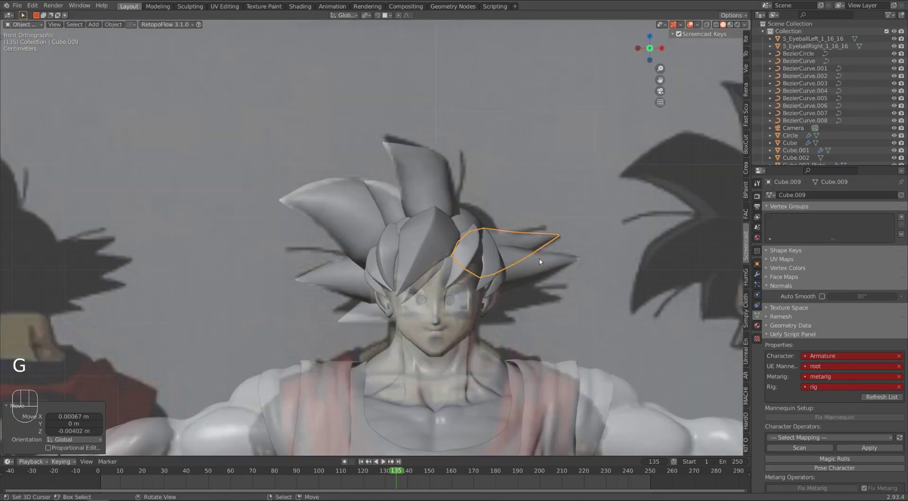
Duplicate the upper spike, place the copy about 0.097 m lower and 0.010 m inward, and rotate it 12°
{"action": "key", "text": "shift+d"}
{"action": "left_click", "coordinate": [529, 305]}
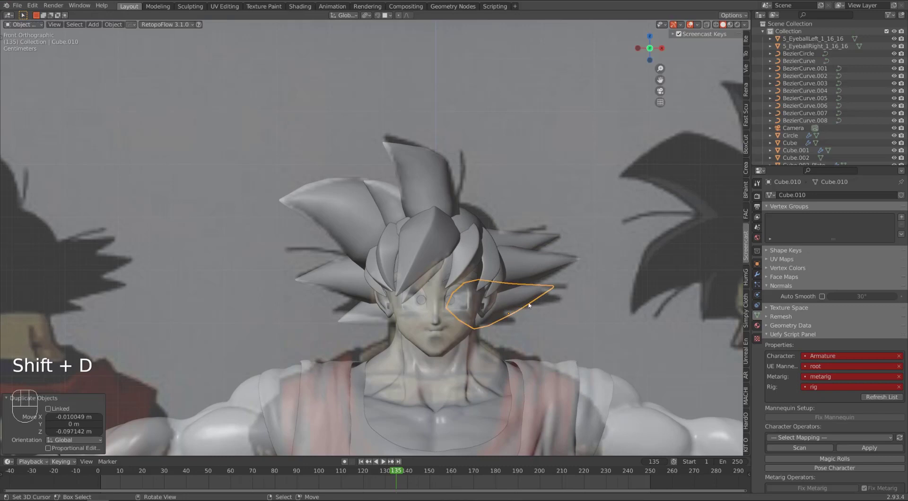
{"action": "key", "text": "r"}
{"action": "left_click", "coordinate": [549, 325]}
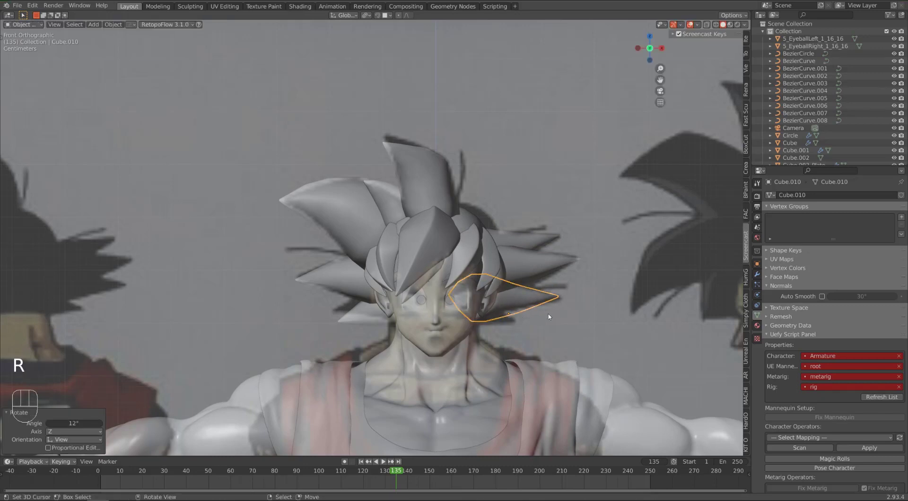
Move the lowest spike's tip slightly outward and down in Edit Mode with proportional editing
{"action": "key", "text": "Tab"}
{"action": "key", "text": "g"}
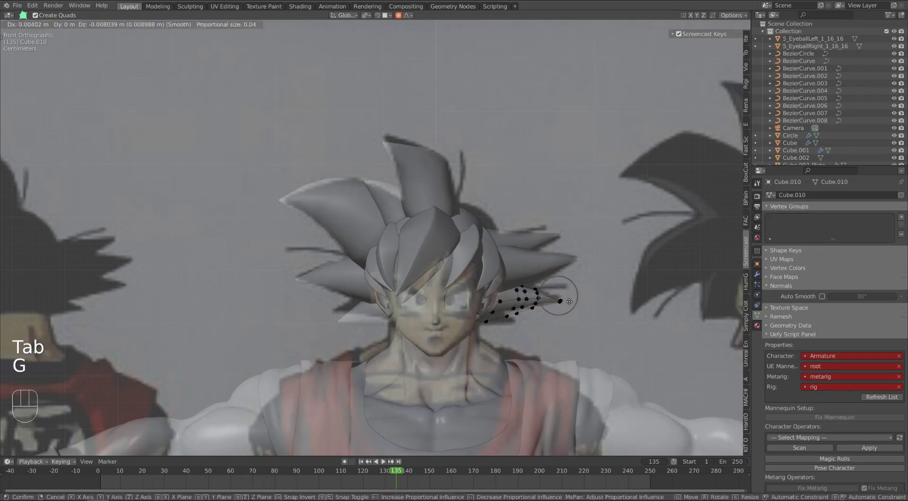
{"action": "left_click", "coordinate": [570, 301]}
Reposition the lowest spike's lower-edge vertices with proportional editing, raising the one at the base about 0.011 m
{"action": "left_click", "coordinate": [505, 311]}
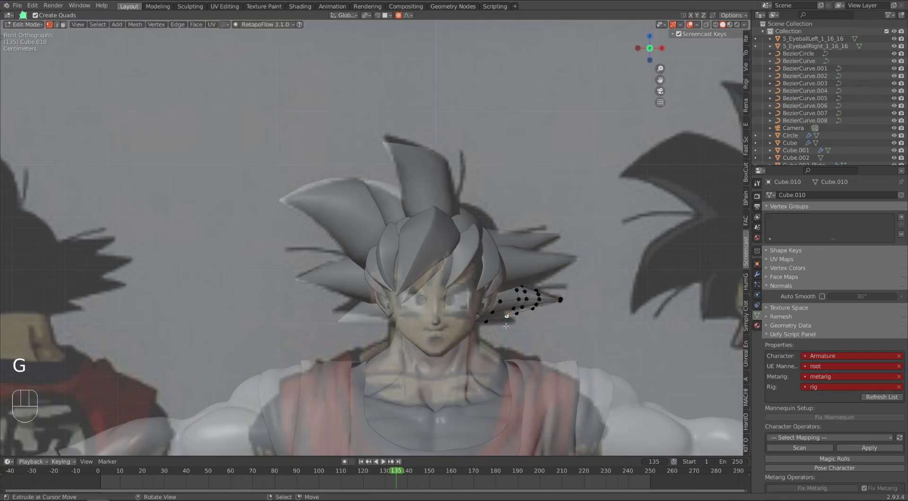
{"action": "key", "text": "g"}
{"action": "left_click", "coordinate": [504, 321]}
{"action": "left_click", "coordinate": [481, 320]}
{"action": "key", "text": "g"}
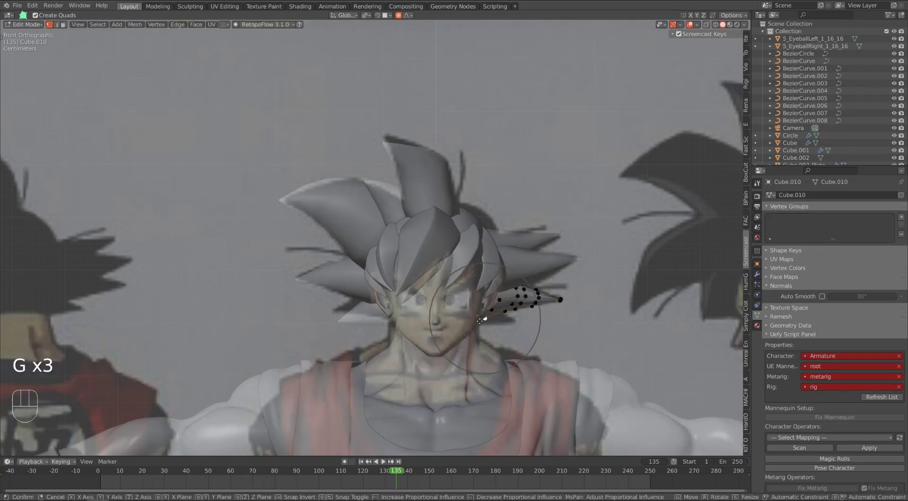
{"action": "left_click", "coordinate": [482, 319]}
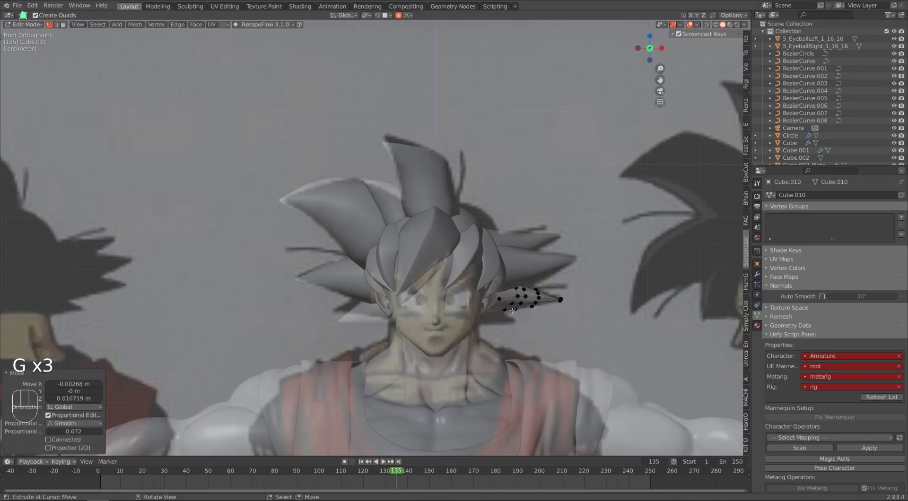
Nudge individual vertices along the lowest spike's lower and upper edges with proportional editing to smooth its outline
{"action": "left_click", "coordinate": [505, 314]}
{"action": "key", "text": "g"}
{"action": "left_click", "coordinate": [505, 314]}
{"action": "right_click", "coordinate": [517, 312]}
{"action": "key", "text": "g"}
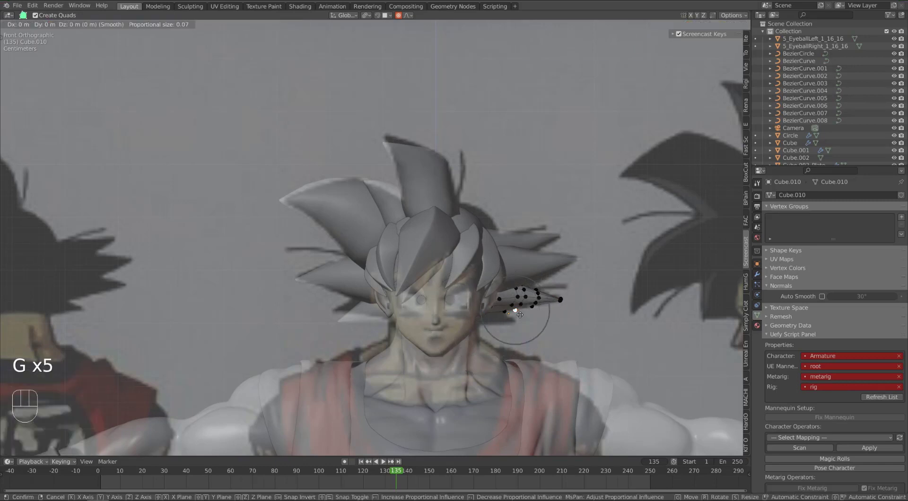
{"action": "left_click", "coordinate": [519, 311]}
{"action": "right_click", "coordinate": [522, 283]}
{"action": "key", "text": "g"}
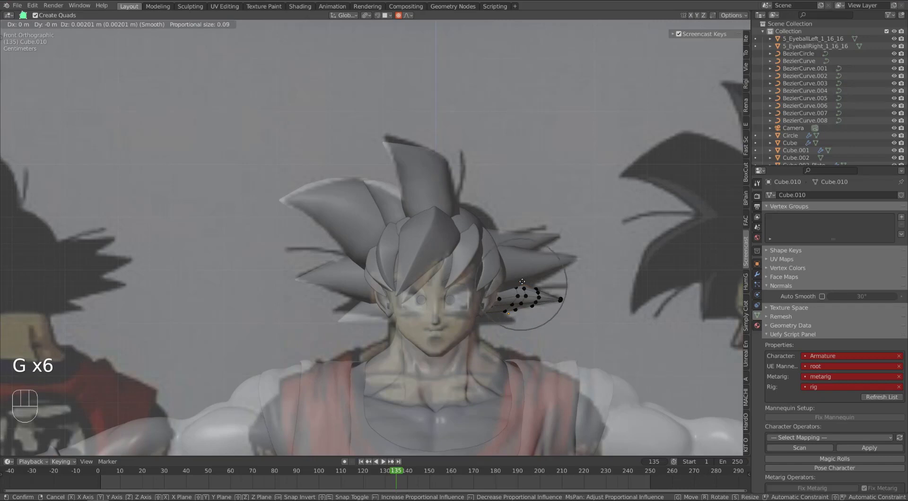
{"action": "left_click", "coordinate": [511, 305]}
Raise two neighbouring lower-edge vertices of the lowest spike about 0.0034 m with proportional editing and finish editing the mesh
{"action": "right_click", "coordinate": [506, 312]}
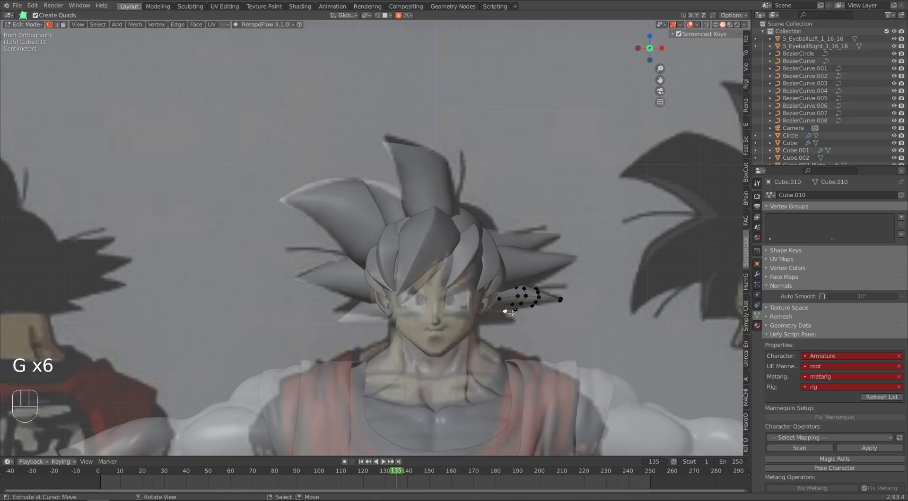
{"action": "right_click", "coordinate": [513, 311], "text": "shift"}
{"action": "key", "text": "g"}
{"action": "left_click", "coordinate": [516, 332]}
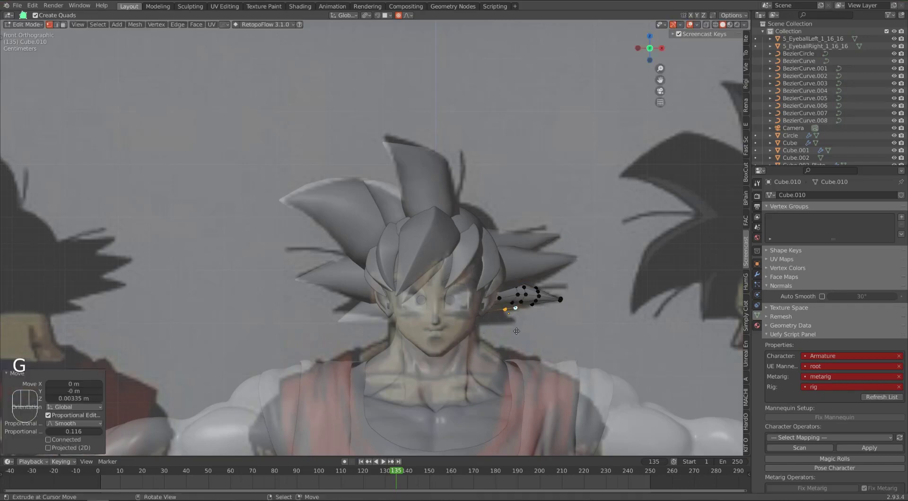
{"action": "key", "text": "Tab"}
{"action": "middle_click_drag", "start_coordinate": [516, 331], "coordinate": [421, 317]}
{"action": "key", "text": "Tab"}
{"action": "key", "text": "Tab"}
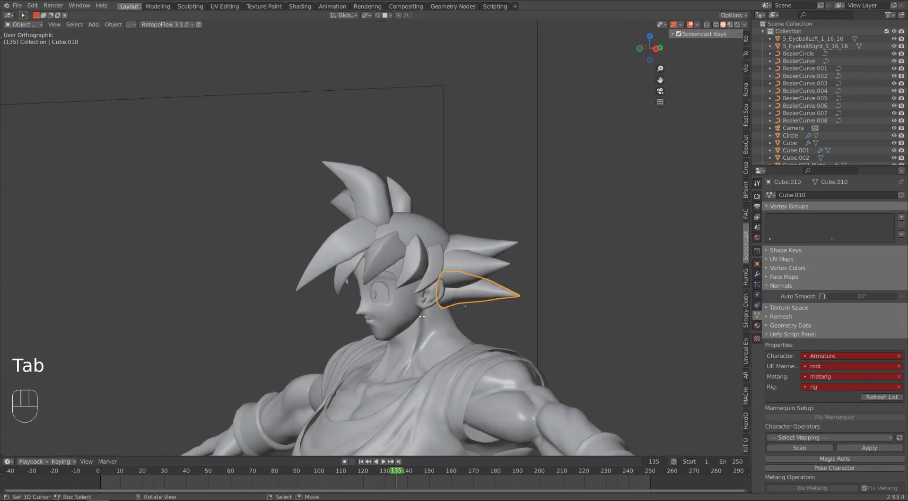
{"action": "key", "text": "KP_1"}
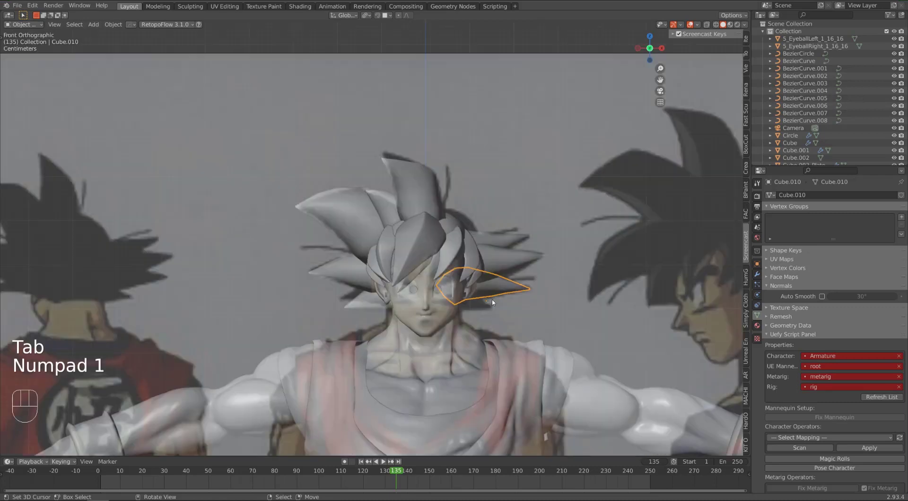
Duplicate the lowest side spike inward and down, scaling the copy's mesh to about 0.714 and rotating it about 8°
{"action": "key", "text": "shift+d"}
{"action": "left_click", "coordinate": [493, 324]}
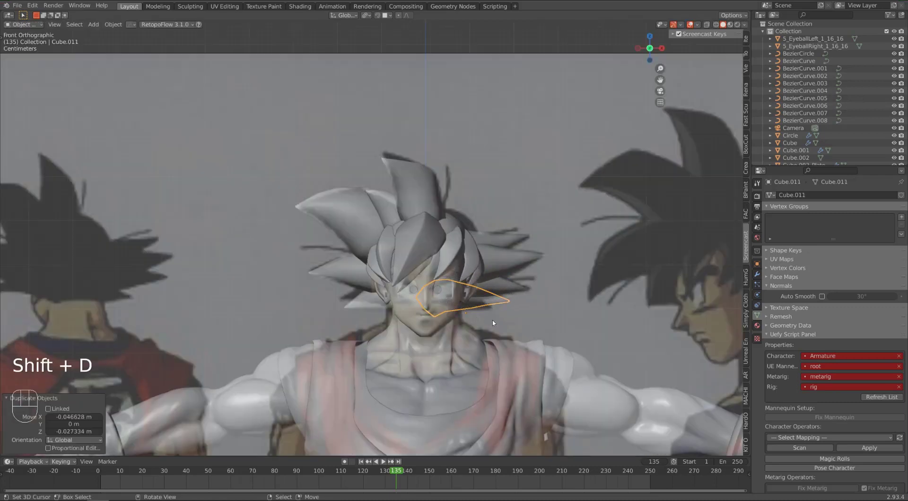
{"action": "key", "text": "Tab"}
{"action": "key", "text": "a"}
{"action": "key", "text": "s"}
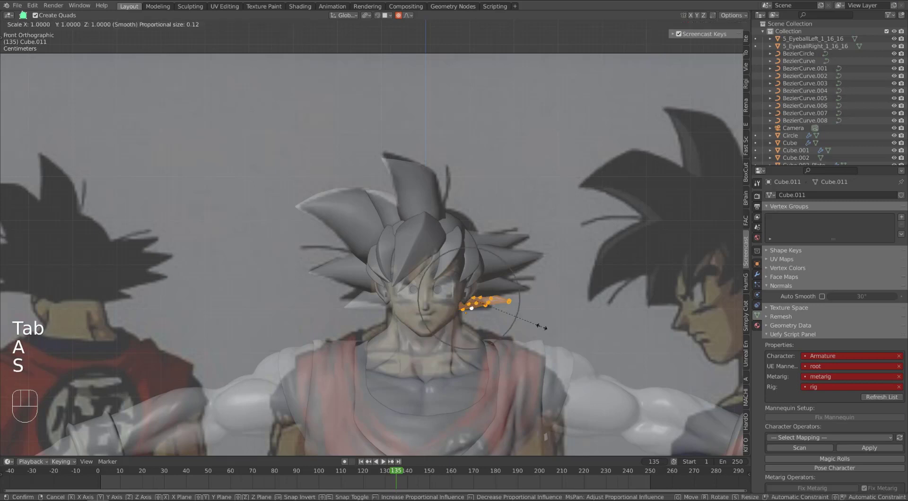
{"action": "left_click", "coordinate": [527, 323]}
{"action": "key", "text": "r"}
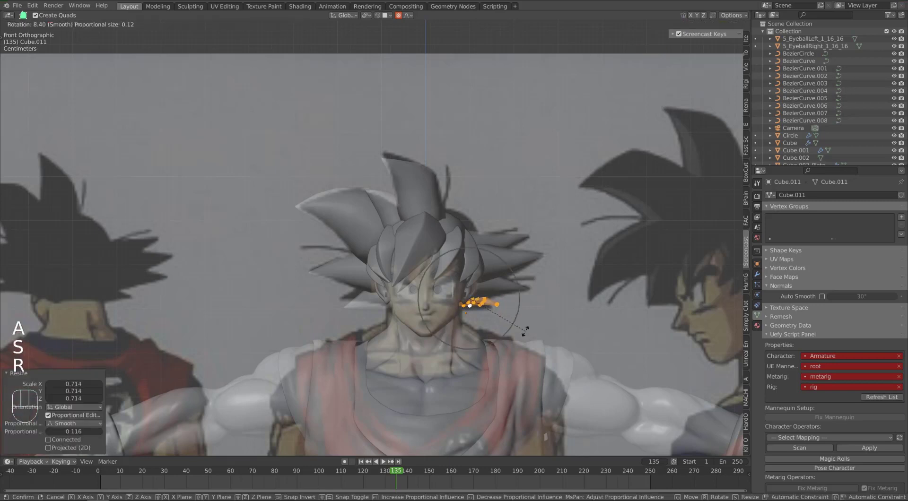
{"action": "left_click", "coordinate": [525, 330]}
Move the small spike's mesh down about 0.0096 m, adjust its depth behind the ear, and finish editing the mesh
{"action": "key", "text": "g"}
{"action": "left_click", "coordinate": [487, 320]}
{"action": "middle_click_drag", "start_coordinate": [487, 320], "coordinate": [416, 318]}
{"action": "key", "text": "g"}
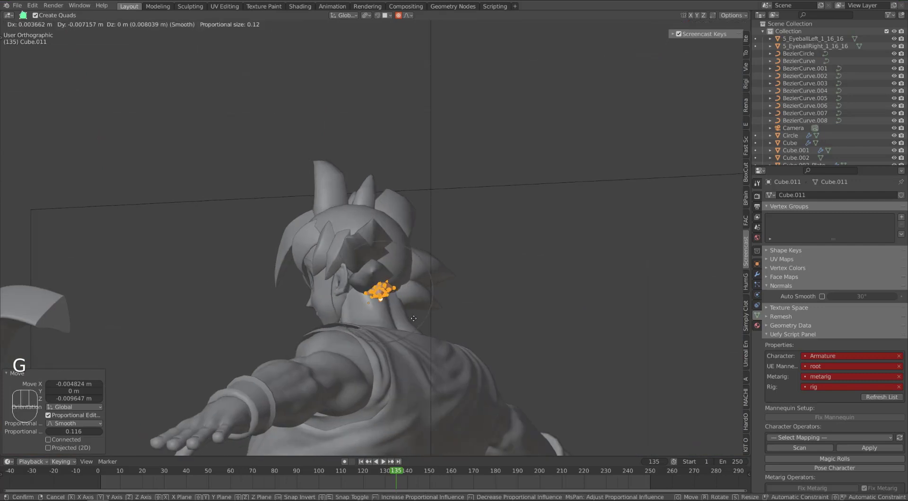
{"action": "left_click", "coordinate": [413, 319]}
{"action": "middle_click_drag", "start_coordinate": [413, 319], "coordinate": [348, 326]}
{"action": "key", "text": "Tab"}
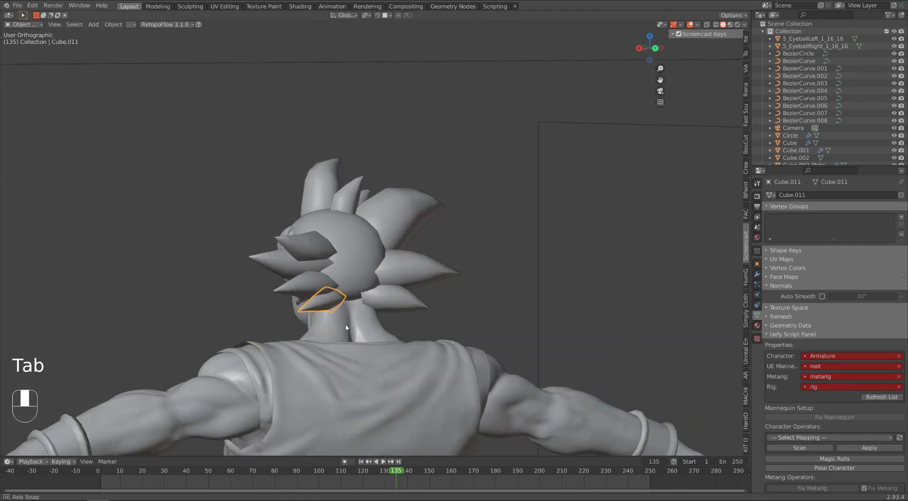
Duplicate the small spike upward to the back of the head and rotate the copy freely to point outward
{"action": "key", "text": "shift+d"}
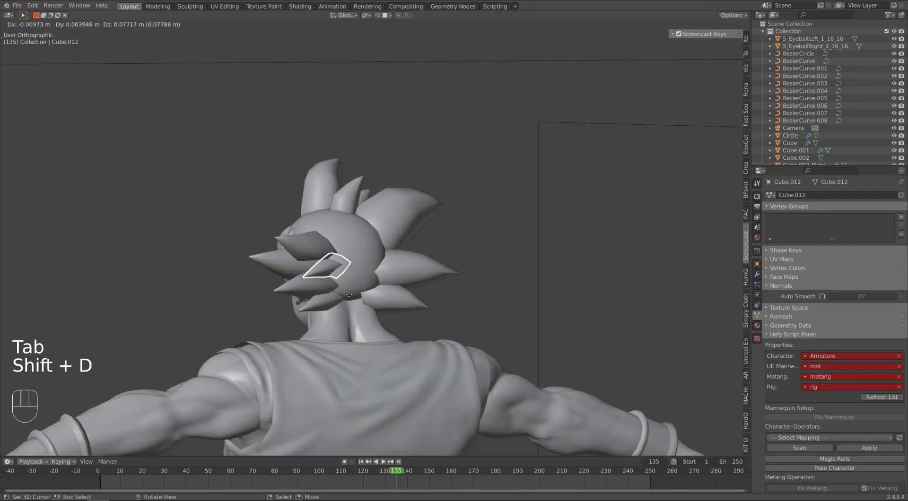
{"action": "left_click", "coordinate": [348, 298]}
{"action": "middle_click_drag", "start_coordinate": [347, 298], "coordinate": [306, 315]}
{"action": "key", "text": "r"}
{"action": "key", "text": "r"}
{"action": "left_click", "coordinate": [342, 313]}
Fit the copied spike into the gap between the side spikes by moving it and rotating it about 8.36°
{"action": "key", "text": "g"}
{"action": "left_click", "coordinate": [356, 327]}
{"action": "key", "text": "g"}
{"action": "left_click", "coordinate": [272, 294]}
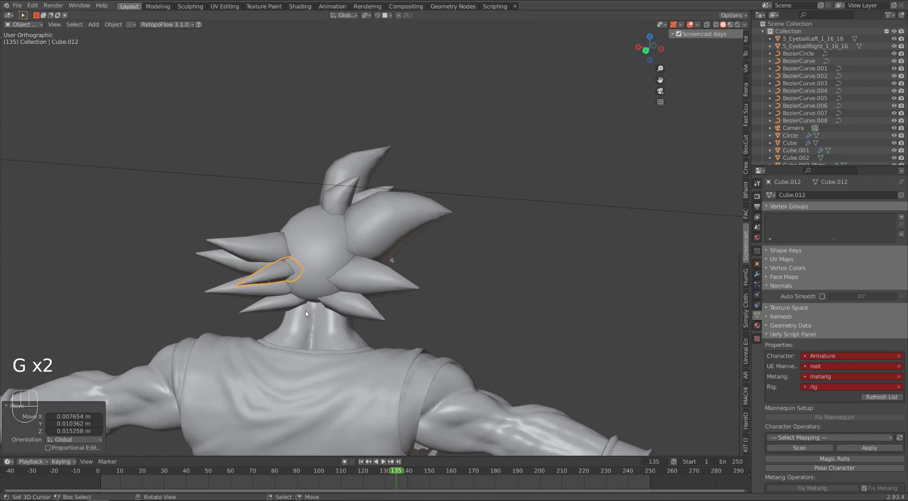
{"action": "key", "text": "r"}
{"action": "key", "text": "g"}
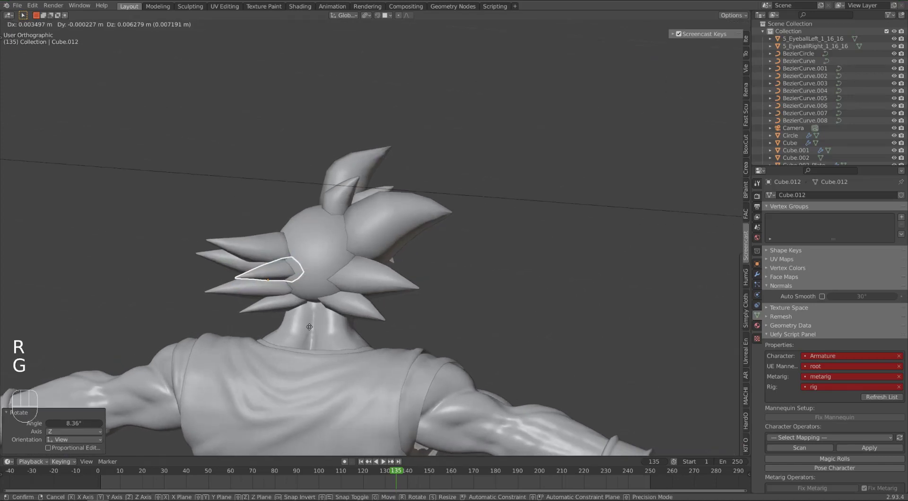
{"action": "left_click", "coordinate": [318, 335]}
Check the spike arrangement from several angles and against the front reference image
{"action": "middle_click_drag", "start_coordinate": [317, 335], "coordinate": [405, 327]}
{"action": "key", "text": "a"}
{"action": "key", "text": "a"}
{"action": "key", "text": "Tab"}
{"action": "key", "text": "Tab"}
{"action": "key", "text": "KP_1"}
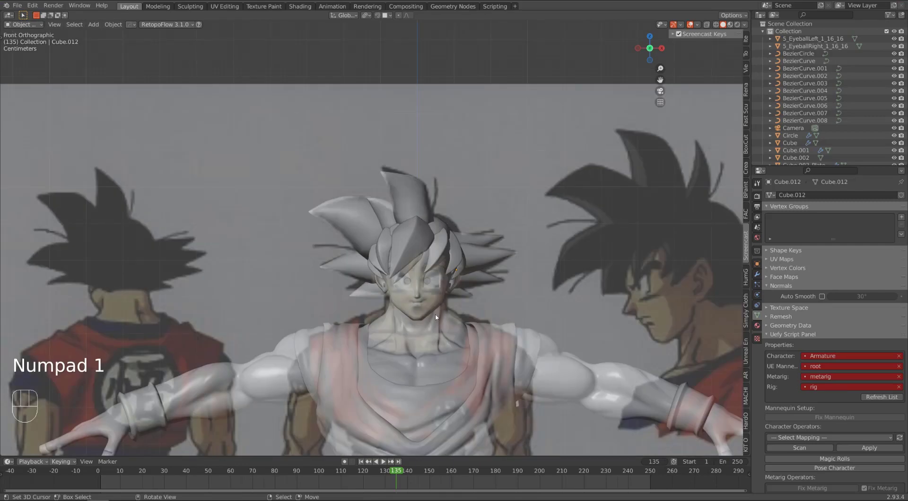
{"action": "scroll", "coordinate": [435, 314], "scroll_direction": "up", "scroll_amount": 3}
{"action": "mouse_move", "coordinate": [466, 312]}
{"action": "middle_mouse_down"}
{"action": "mouse_move", "coordinate": [458, 312]}
{"action": "mouse_move", "coordinate": [473, 313]}
{"action": "mouse_move", "coordinate": [461, 312]}
{"action": "middle_mouse_up"}
{"action": "key", "text": "a"}
{"action": "key", "text": "a"}
{"action": "scroll", "coordinate": [466, 312], "scroll_direction": "up", "scroll_amount": 1}
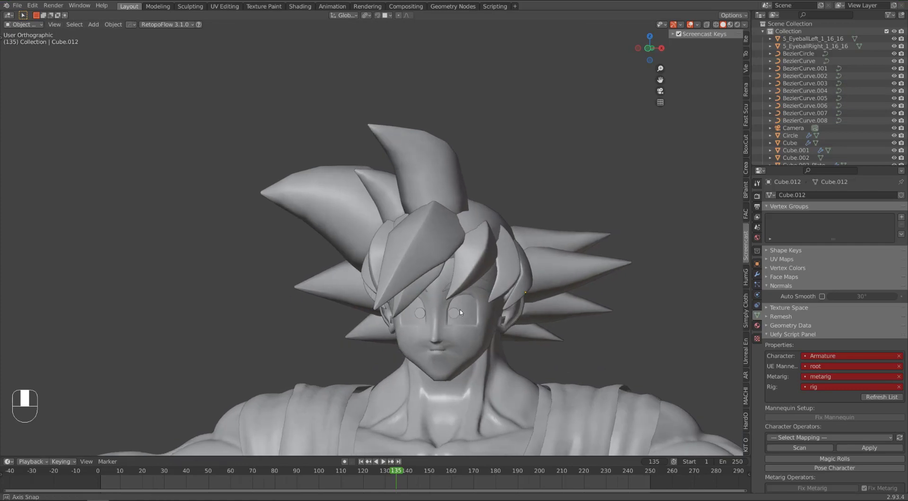
Select the scalp cap mesh and switch the viewport shading to Material Preview in front view
{"action": "left_click", "coordinate": [477, 219]}
{"action": "middle_click_drag", "start_coordinate": [477, 254], "coordinate": [509, 212]}
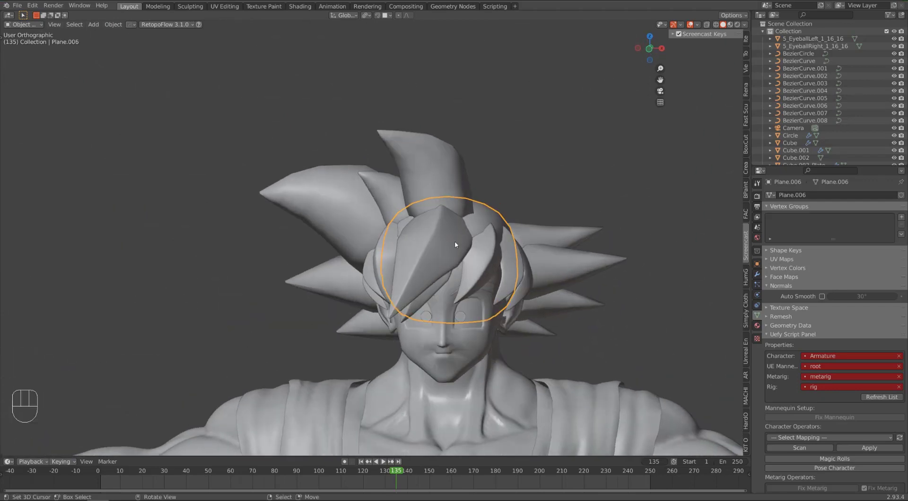
{"action": "scroll", "coordinate": [441, 239], "scroll_direction": "down", "scroll_amount": 2}
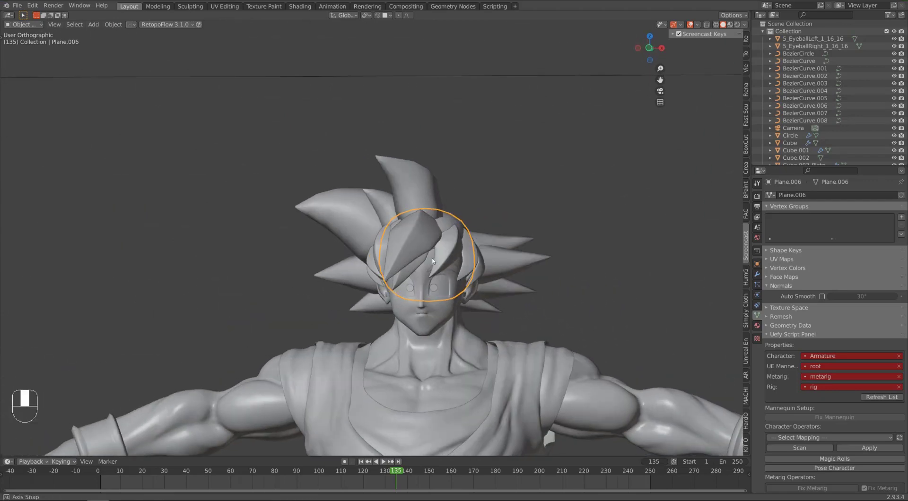
{"action": "key", "text": "KP_1"}
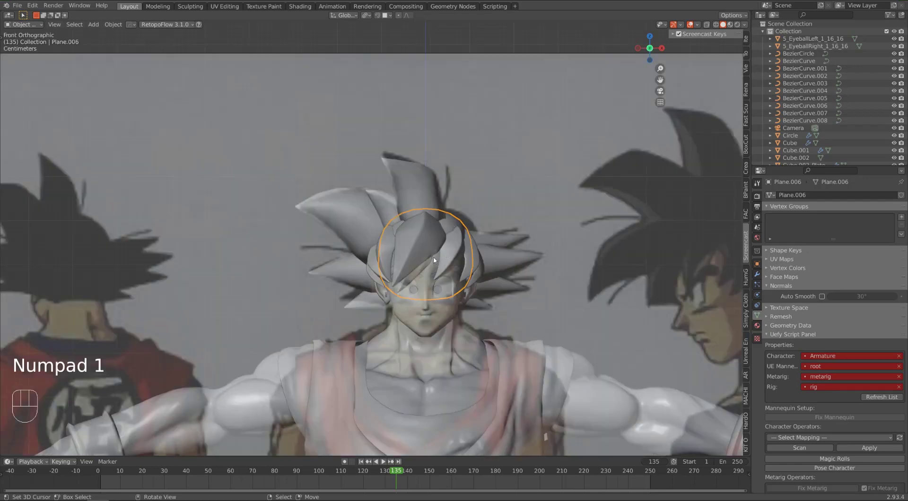
{"action": "left_click", "coordinate": [731, 25]}
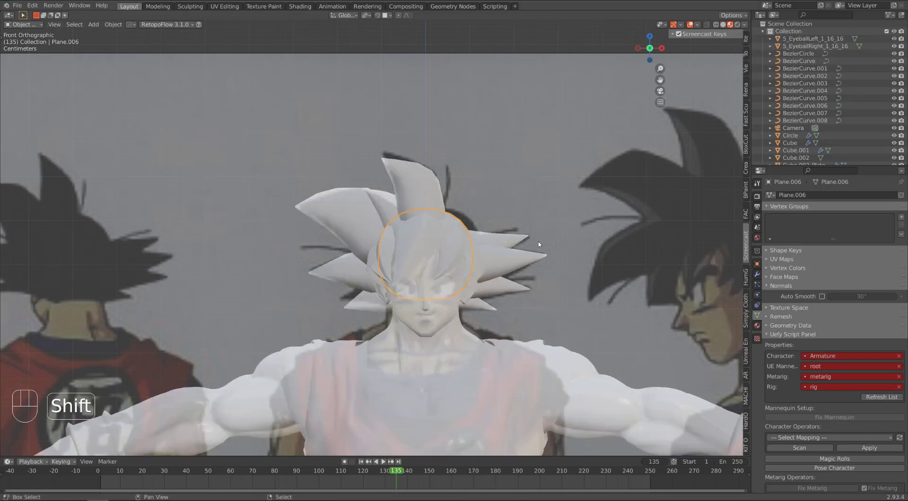
Add a new material to the scalp cap and set its surface shader to Toon BSDF
{"action": "middle_click_drag", "start_coordinate": [537, 246], "coordinate": [704, 218], "text": "shift"}
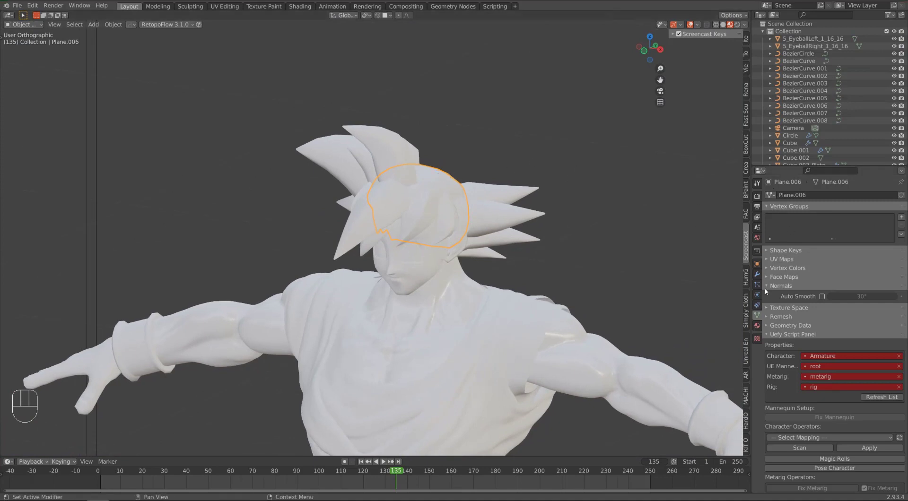
{"action": "left_click", "coordinate": [757, 326]}
{"action": "left_click", "coordinate": [813, 225]}
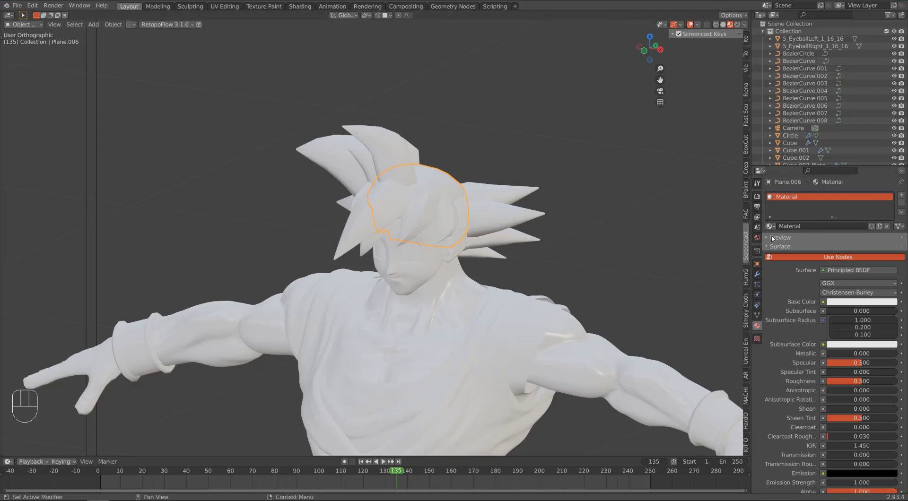
{"action": "left_click", "coordinate": [847, 270]}
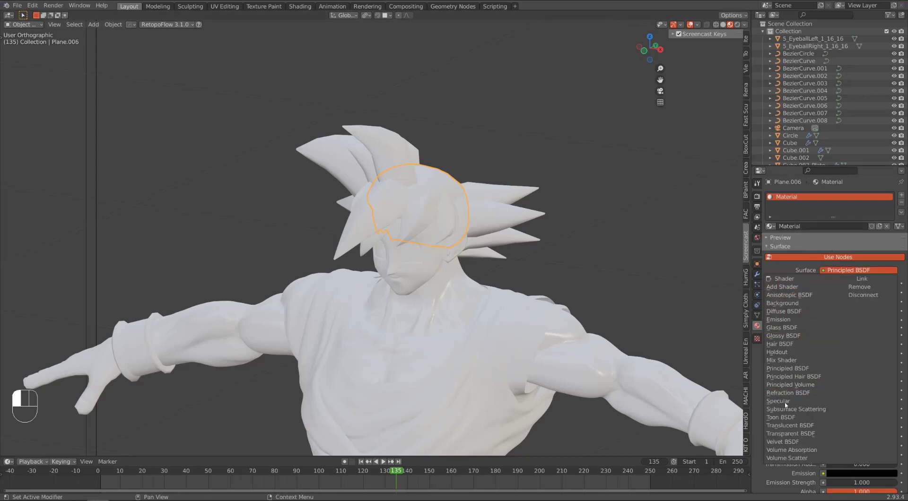
{"action": "left_click", "coordinate": [781, 418]}
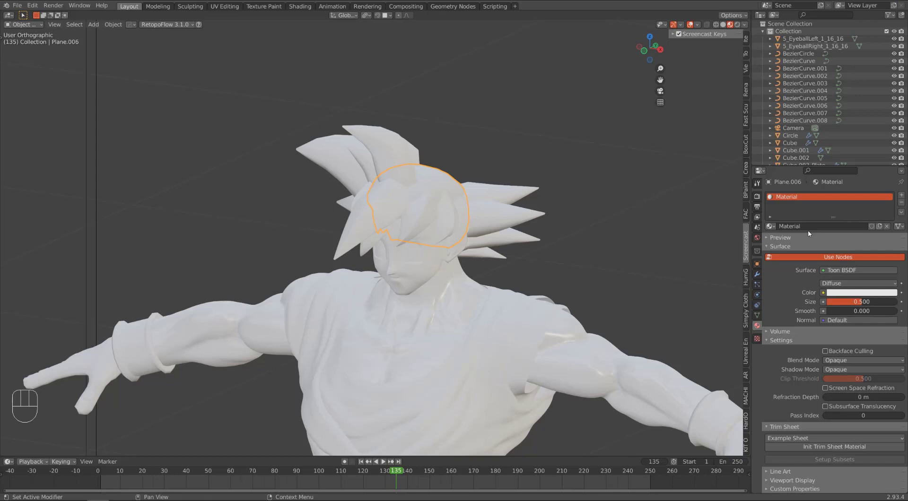
Set the scalp cap material's color to black with a value of 0
{"action": "key", "text": "shift"}
{"action": "left_click", "coordinate": [834, 297]}
{"action": "left_click", "coordinate": [892, 236]}
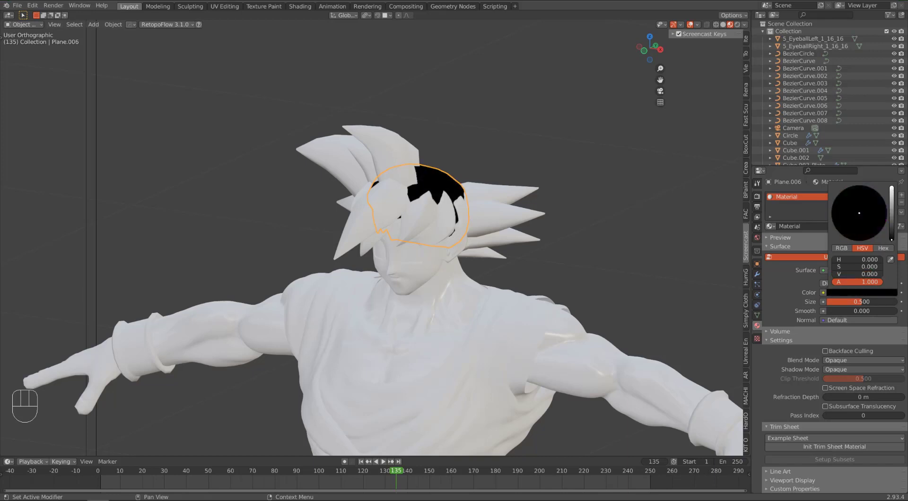
{"action": "middle_click_drag", "start_coordinate": [432, 147], "coordinate": [454, 151]}
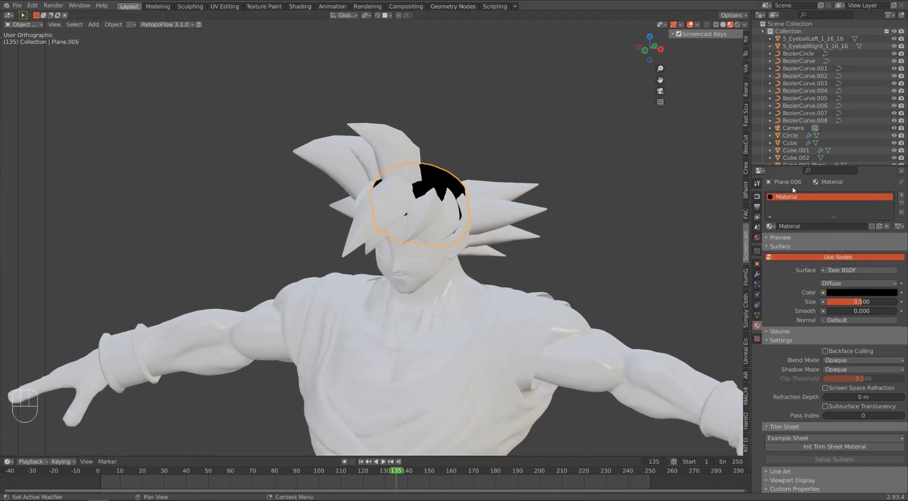
Rename the scalp cap's material as Hair Material
{"action": "key", "text": "shift"}
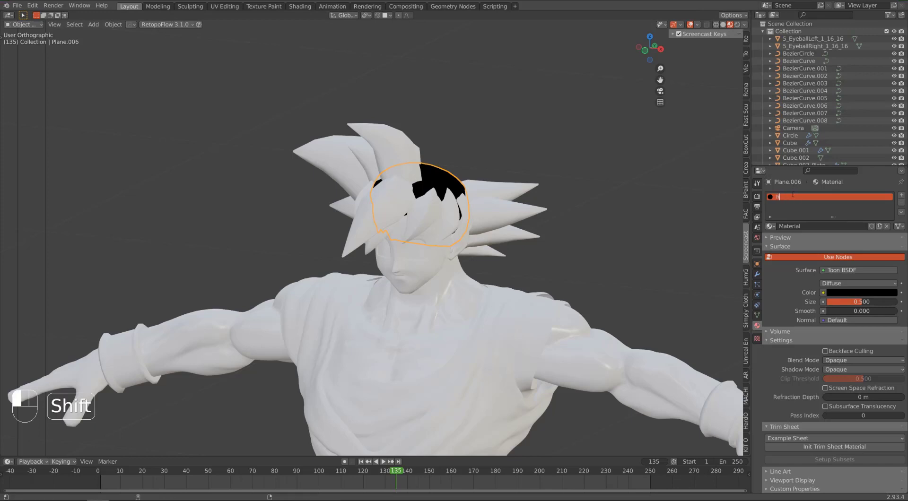
{"action": "type", "text": "AIR"}
{"action": "key", "text": "BackSpace"}
{"action": "key", "text": "BackSpace"}
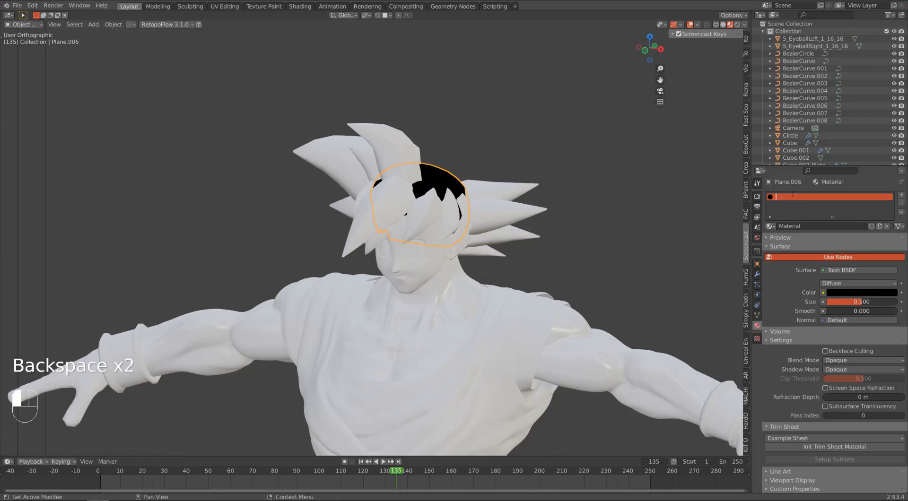
{"action": "type", "text": "Hair MA"}
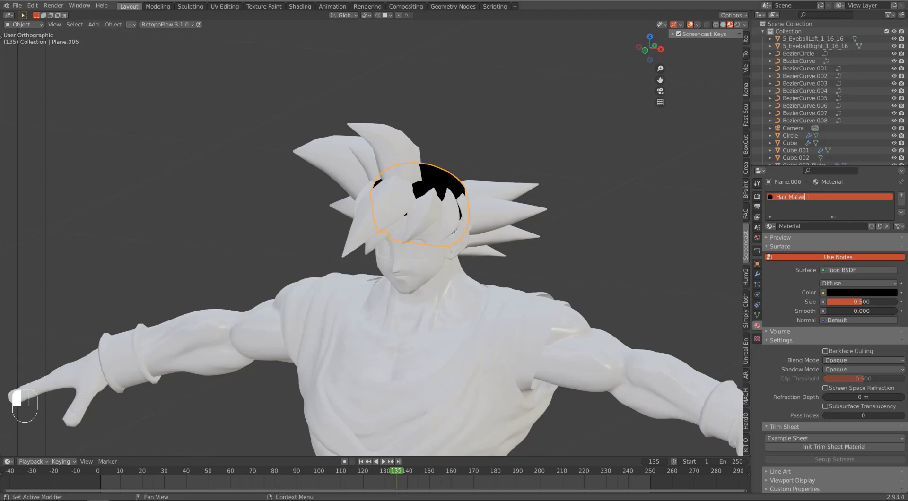
{"action": "key", "text": "BackSpace"}
{"action": "key", "text": "BackSpace"}
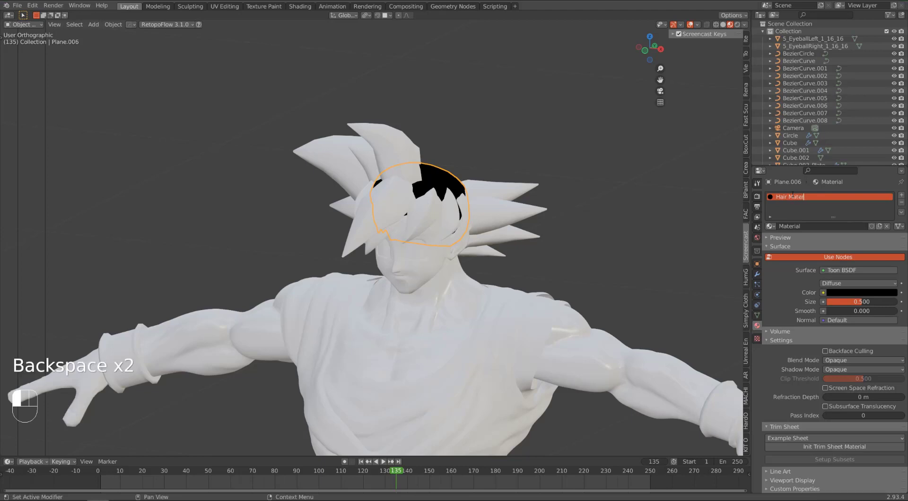
{"action": "type", "text": "terial"}
{"action": "key", "text": "Return"}
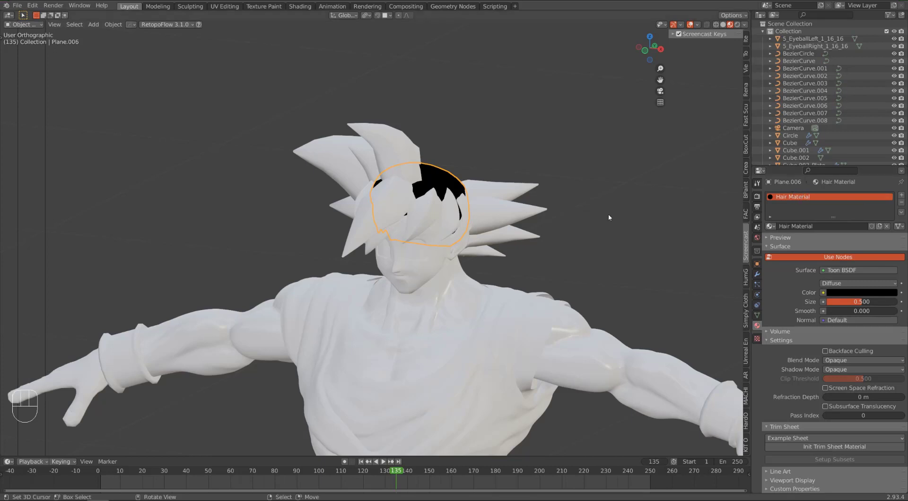
{"action": "middle_click_drag", "start_coordinate": [459, 237], "coordinate": [443, 235]}
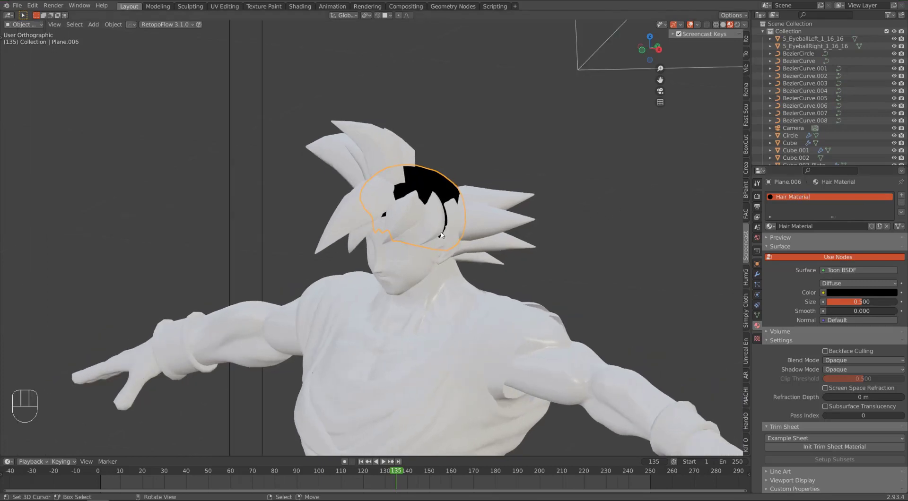
{"action": "key", "text": "Tab"}
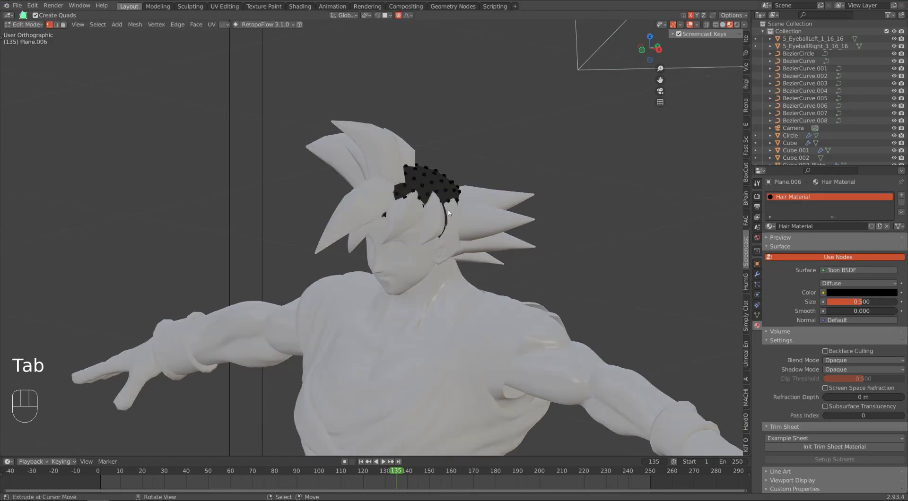
{"action": "key", "text": "Tab"}
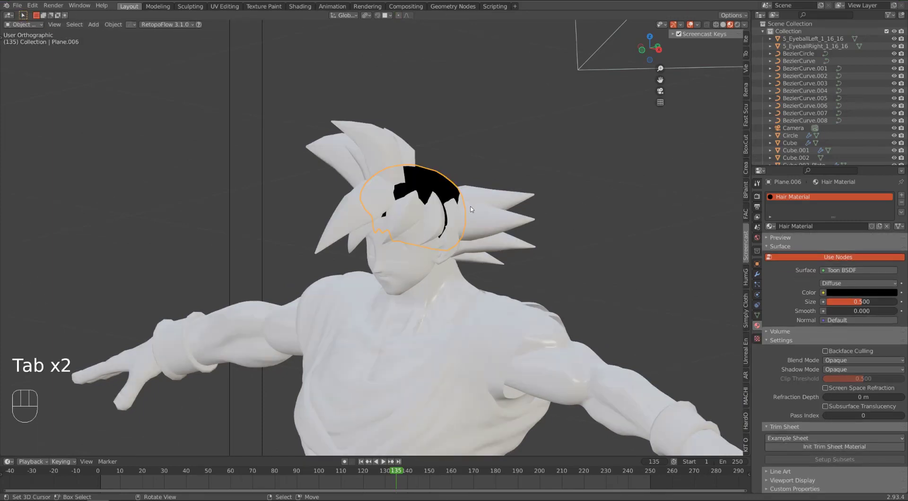
{"action": "scroll", "coordinate": [475, 216], "scroll_direction": "up", "scroll_amount": 1}
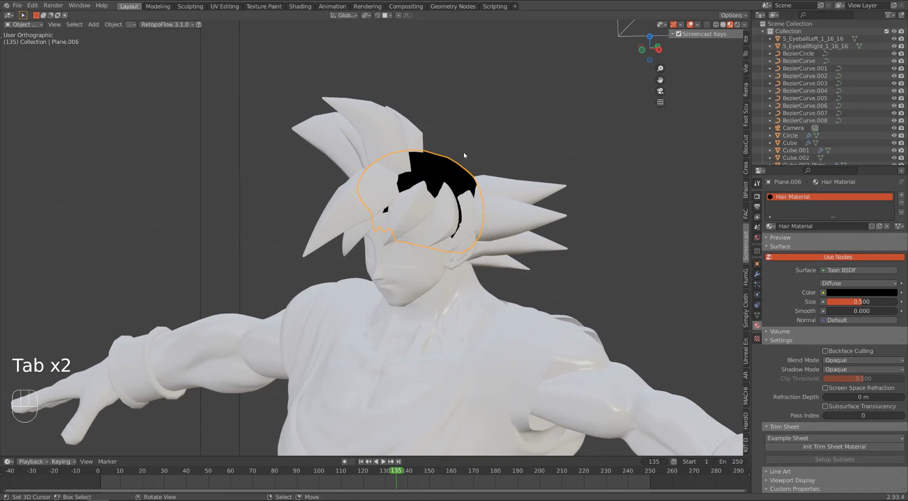
{"action": "middle_click_drag", "start_coordinate": [434, 169], "coordinate": [520, 178]}
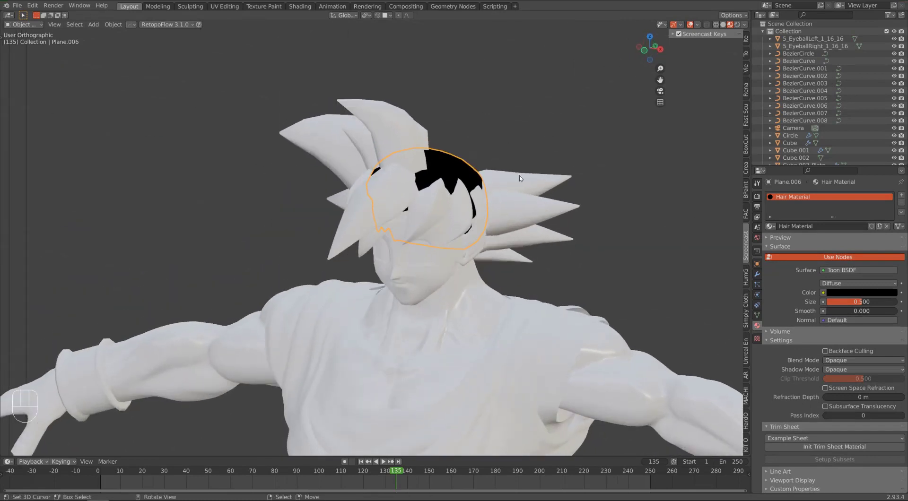
{"action": "right_click", "coordinate": [520, 176]}
{"action": "right_click", "coordinate": [523, 203], "text": "shift"}
{"action": "right_click", "coordinate": [532, 228], "text": "shift"}
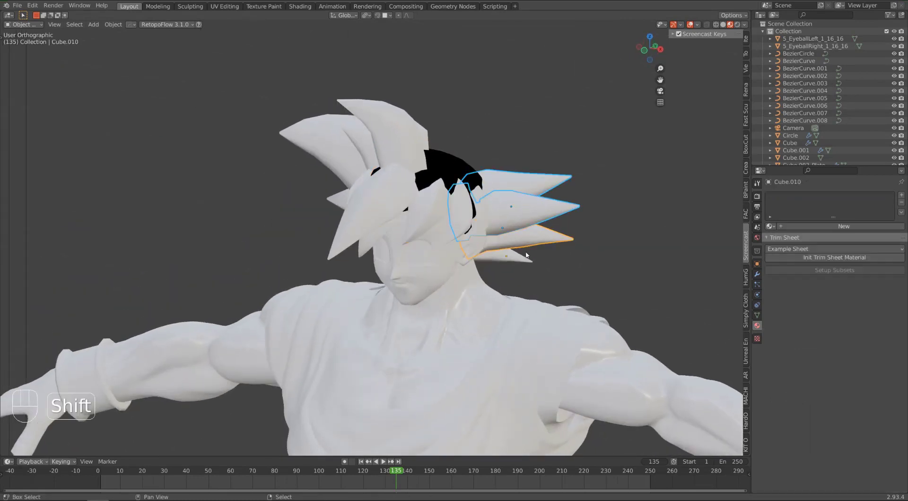
{"action": "right_click", "coordinate": [523, 255], "text": "shift"}
Link the scalp cap's Hair Material to the uppermost side spike with Link Materials
{"action": "right_click", "coordinate": [538, 189]}
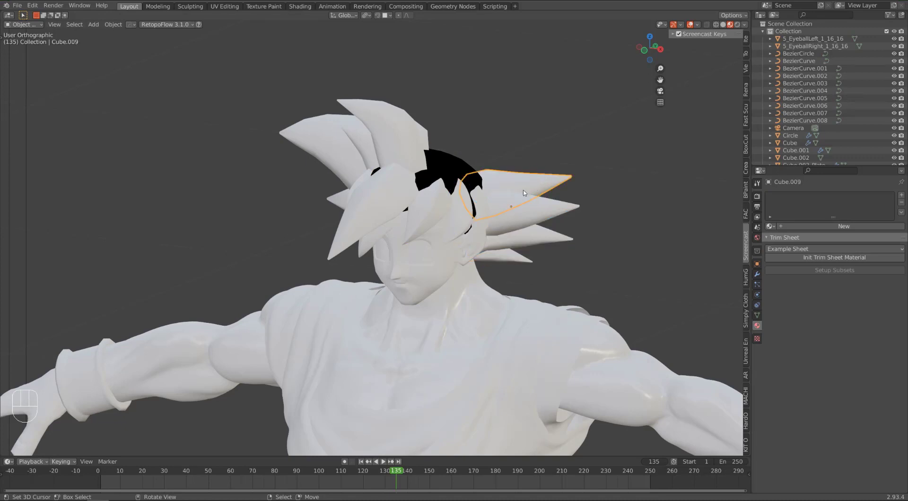
{"action": "right_click", "coordinate": [450, 157], "text": "shift"}
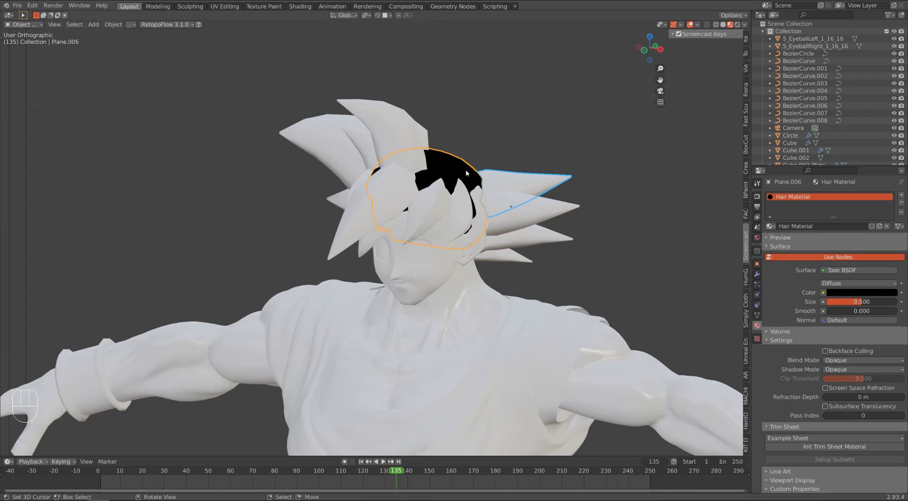
{"action": "key", "text": "ctrl+l"}
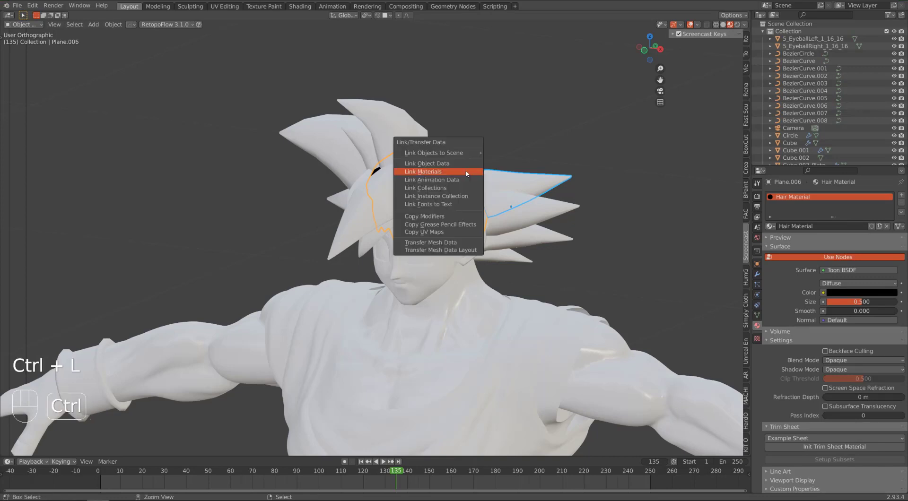
{"action": "left_click", "coordinate": [467, 174]}
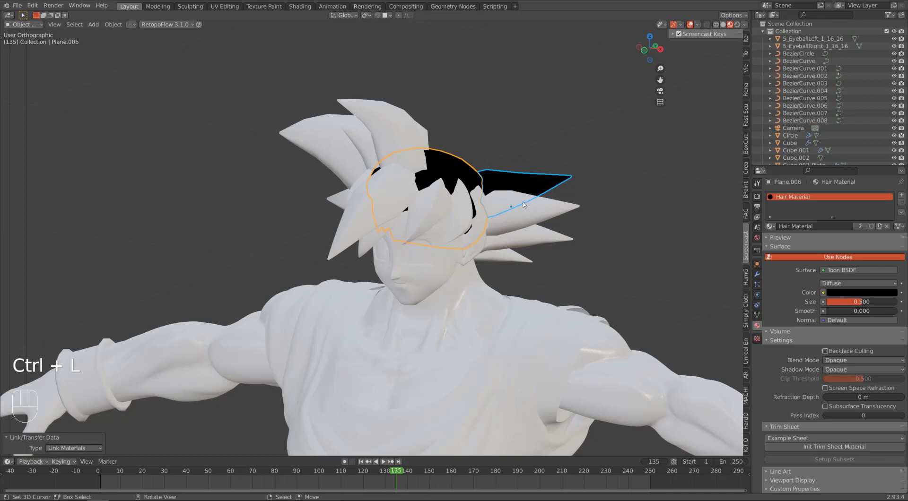
Link the scalp cap's Hair Material to the remaining white side spikes, bangs, back spikes and top spikes with Link Materials
{"action": "key", "text": "a"}
{"action": "key", "text": "a"}
{"action": "mouse_move", "coordinate": [518, 214]}
{"action": "middle_mouse_down"}
{"action": "mouse_move", "coordinate": [515, 195]}
{"action": "mouse_move", "coordinate": [510, 210]}
{"action": "middle_mouse_up"}
{"action": "left_click", "coordinate": [515, 222]}
{"action": "right_click", "coordinate": [524, 237], "text": "shift"}
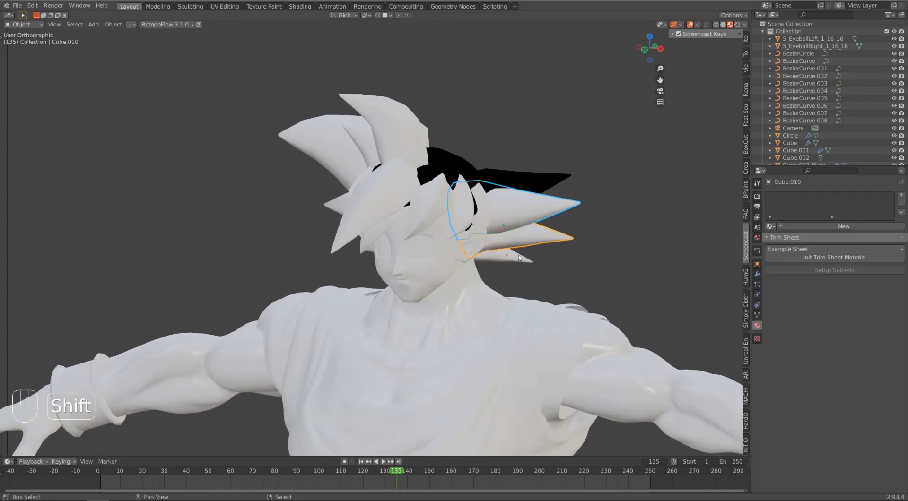
{"action": "right_click", "coordinate": [509, 256], "text": "shift"}
{"action": "right_click", "coordinate": [463, 215], "text": "shift"}
{"action": "right_click", "coordinate": [486, 212], "text": "shift"}
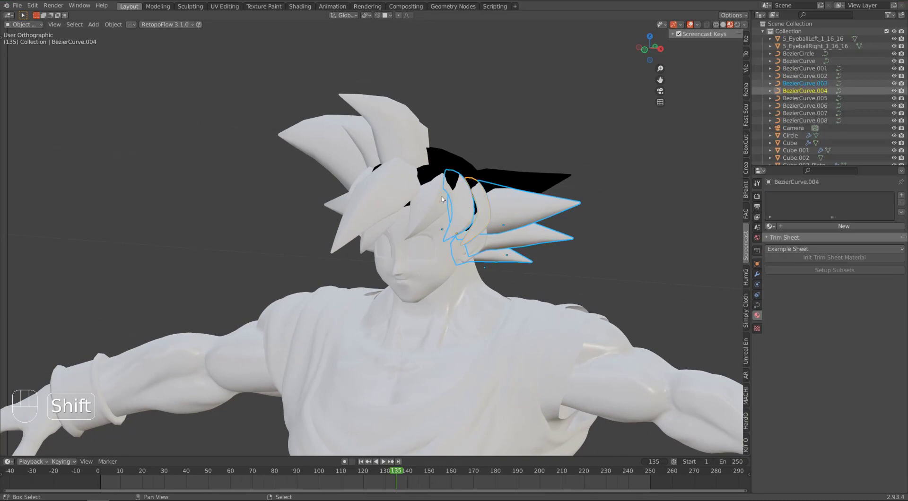
{"action": "right_click", "coordinate": [438, 199], "text": "shift"}
{"action": "right_click", "coordinate": [421, 195], "text": "shift"}
{"action": "middle_click_drag", "start_coordinate": [418, 203], "coordinate": [466, 214]}
{"action": "right_click", "coordinate": [437, 207], "text": "shift"}
{"action": "right_click", "coordinate": [406, 192], "text": "shift"}
{"action": "right_click", "coordinate": [380, 216], "text": "shift"}
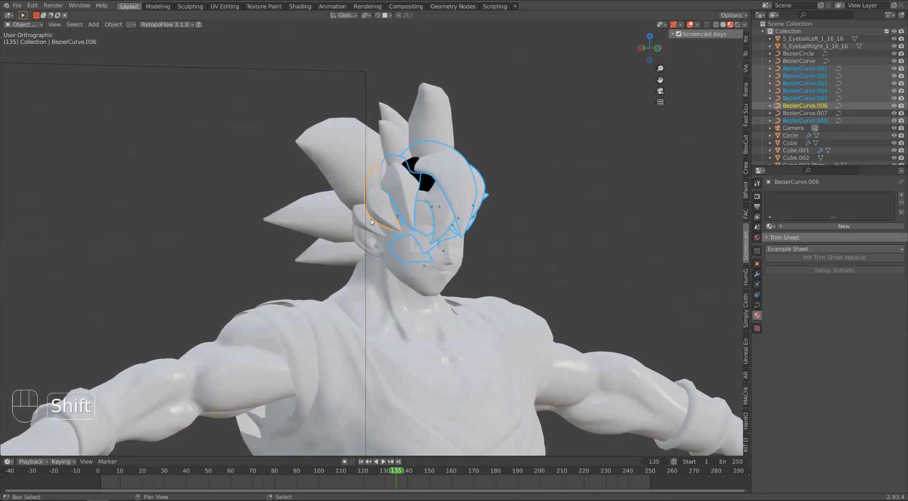
{"action": "right_click", "coordinate": [376, 171], "text": "shift"}
{"action": "right_click", "coordinate": [326, 253], "text": "shift"}
{"action": "right_click", "coordinate": [359, 142], "text": "shift"}
{"action": "right_click", "coordinate": [398, 116], "text": "shift"}
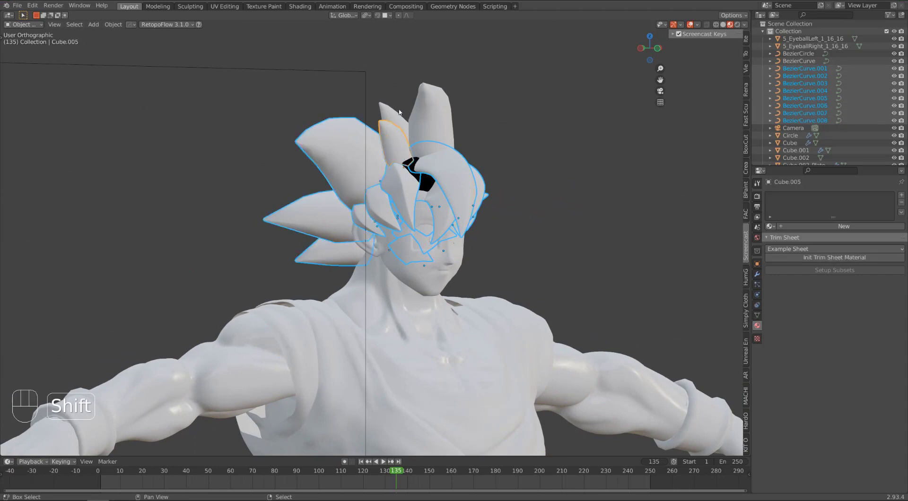
{"action": "right_click", "coordinate": [398, 113], "text": "shift"}
{"action": "right_click", "coordinate": [435, 122], "text": "shift"}
{"action": "middle_click_drag", "start_coordinate": [496, 150], "coordinate": [407, 158]}
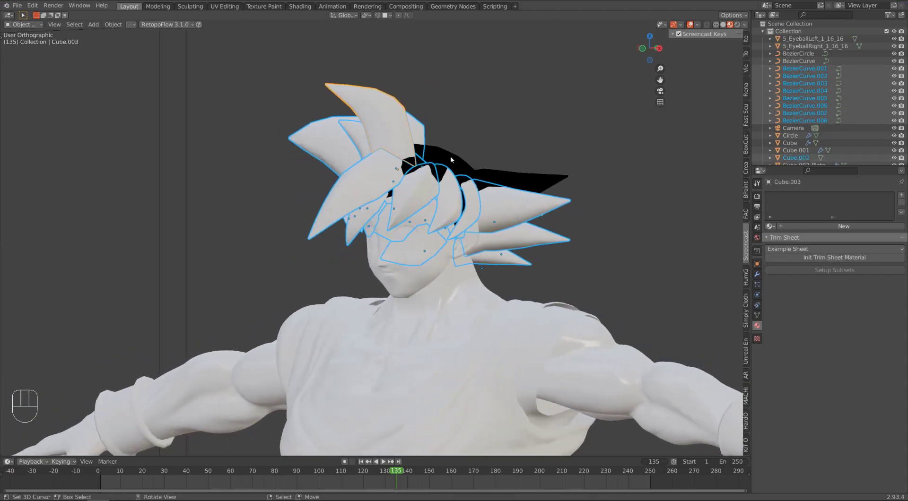
{"action": "right_click", "coordinate": [450, 157], "text": "shift"}
{"action": "key", "text": "ctrl+l"}
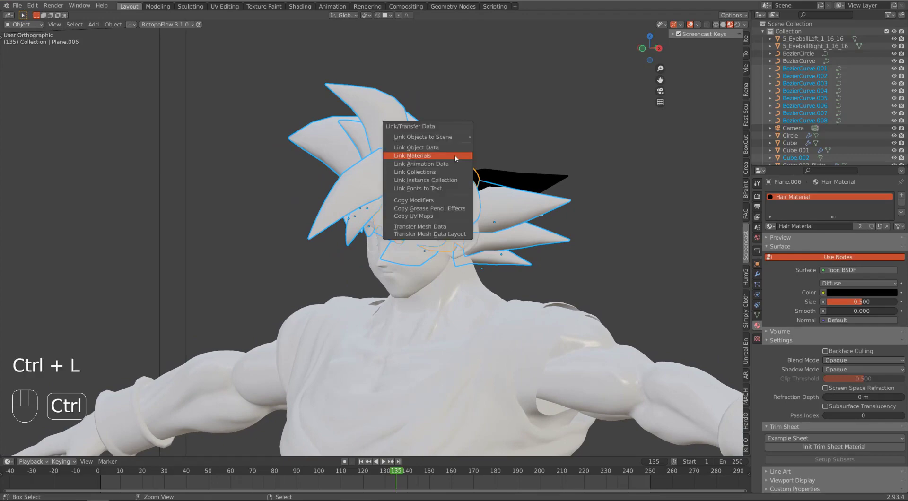
{"action": "left_click", "coordinate": [455, 155]}
{"action": "key", "text": "a"}
{"action": "middle_click_drag", "start_coordinate": [455, 190], "coordinate": [455, 202]}
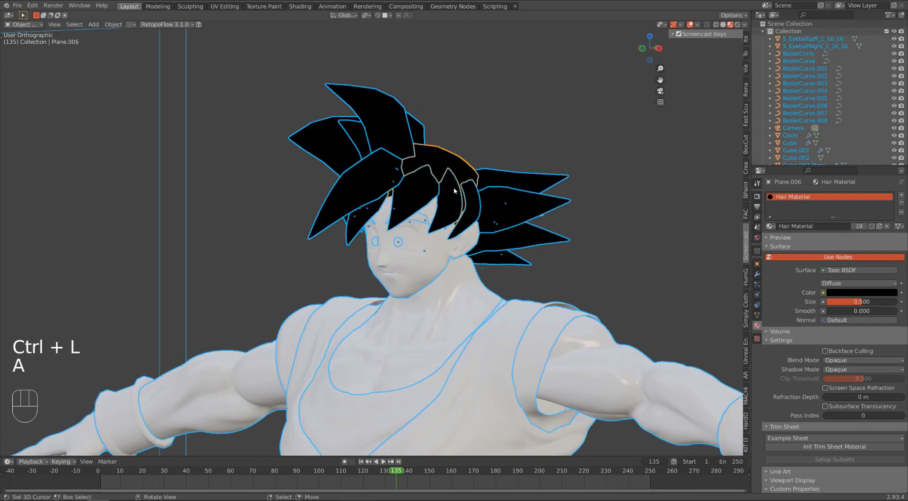
{"action": "key", "text": "a"}
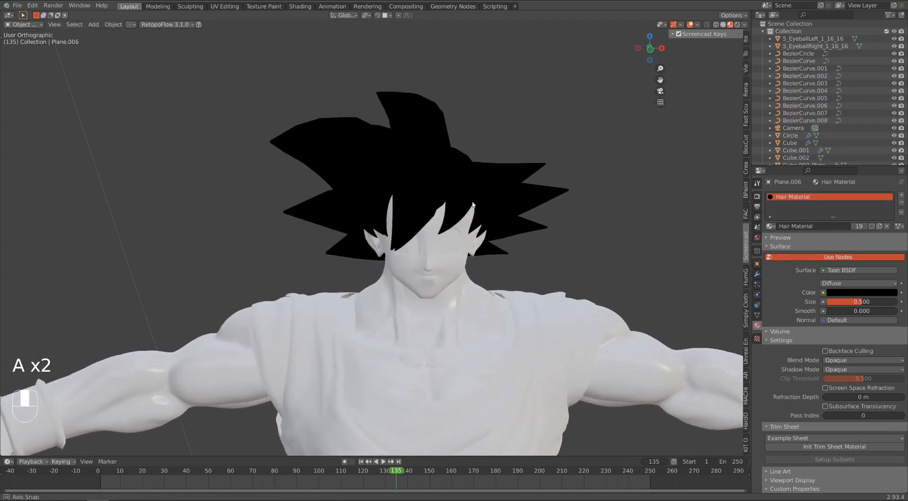
Link the scalp cap's Hair Material to the small white spike tip poking through the back of the head
{"action": "key", "text": "KP_1"}
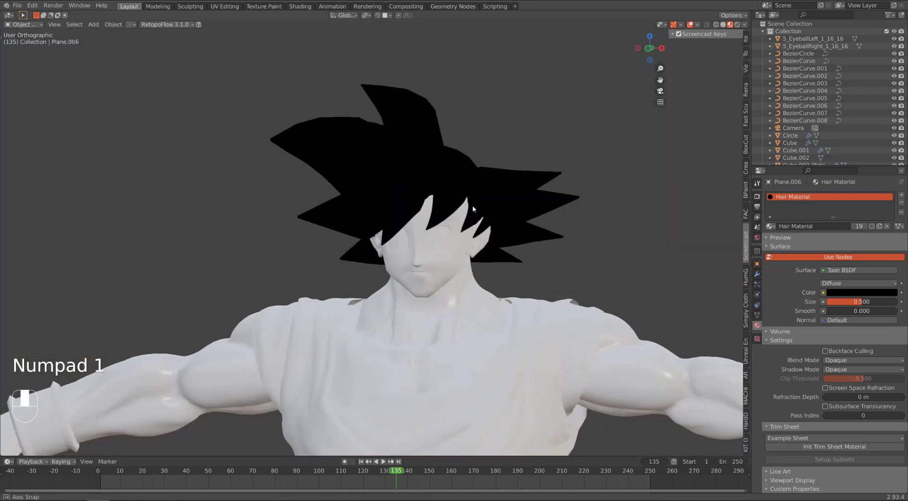
{"action": "middle_click_drag", "start_coordinate": [483, 204], "coordinate": [369, 207]}
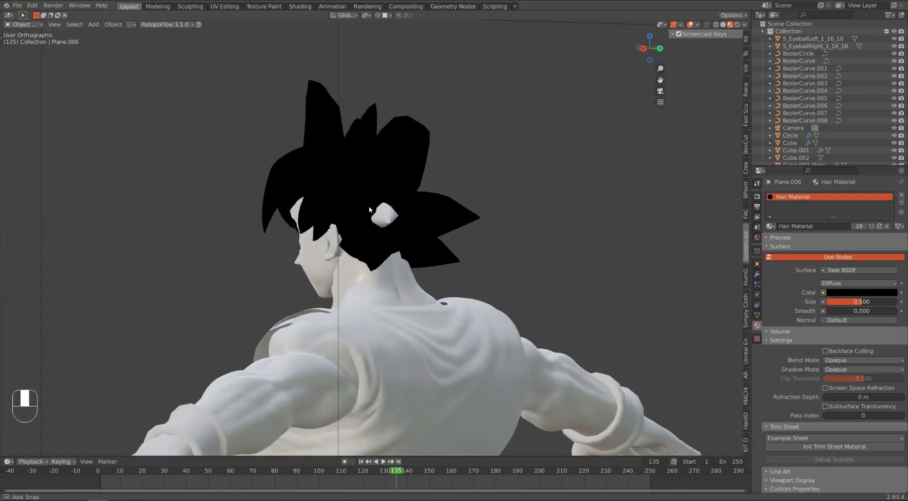
{"action": "scroll", "coordinate": [372, 209], "scroll_direction": "up", "scroll_amount": 1}
{"action": "right_click", "coordinate": [390, 219]}
{"action": "right_click", "coordinate": [410, 207]}
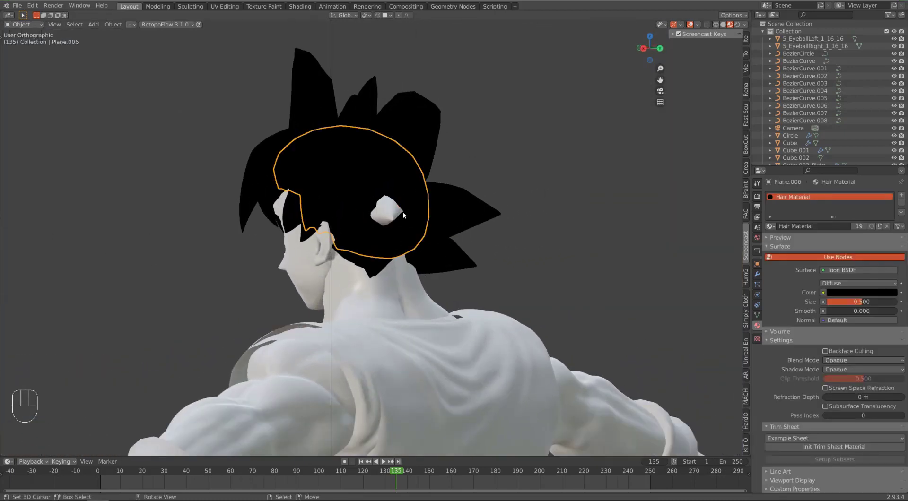
{"action": "right_click", "coordinate": [400, 213]}
{"action": "right_click", "coordinate": [410, 187], "text": "shift"}
{"action": "key", "text": "q"}
{"action": "key", "text": "ctrl+l"}
{"action": "left_click", "coordinate": [461, 186]}
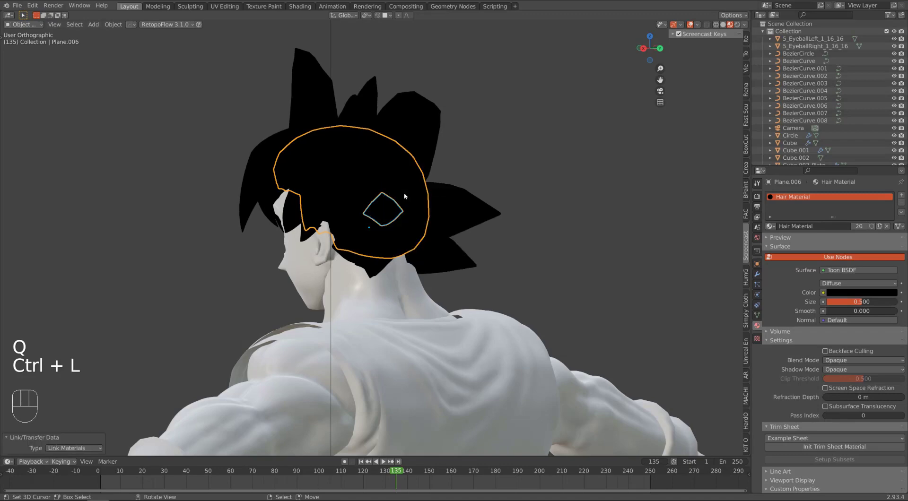
{"action": "key", "text": "a"}
{"action": "key", "text": "a"}
Duplicate the tall top hair spike in place and rotate the copy about -47.4° in the right side view
{"action": "middle_click_drag", "start_coordinate": [396, 201], "coordinate": [428, 133]}
{"action": "scroll", "coordinate": [428, 132], "scroll_direction": "down", "scroll_amount": 2}
{"action": "key", "text": "KP_1"}
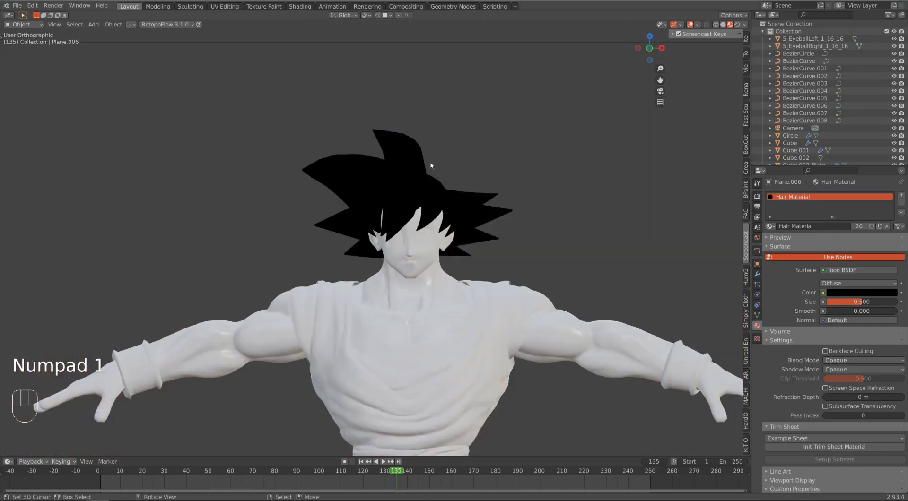
{"action": "middle_click_drag", "start_coordinate": [443, 175], "coordinate": [371, 175]}
{"action": "key", "text": "KP_3"}
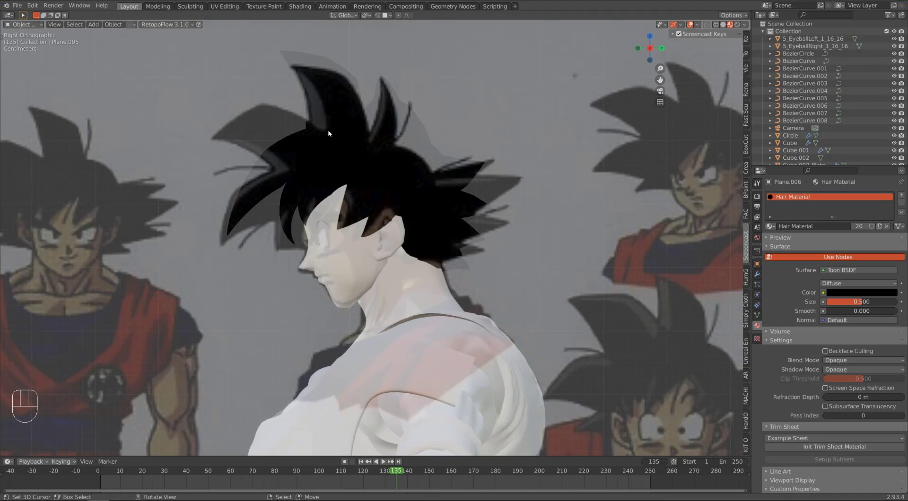
{"action": "left_click", "coordinate": [339, 109]}
{"action": "key", "text": "shift+d"}
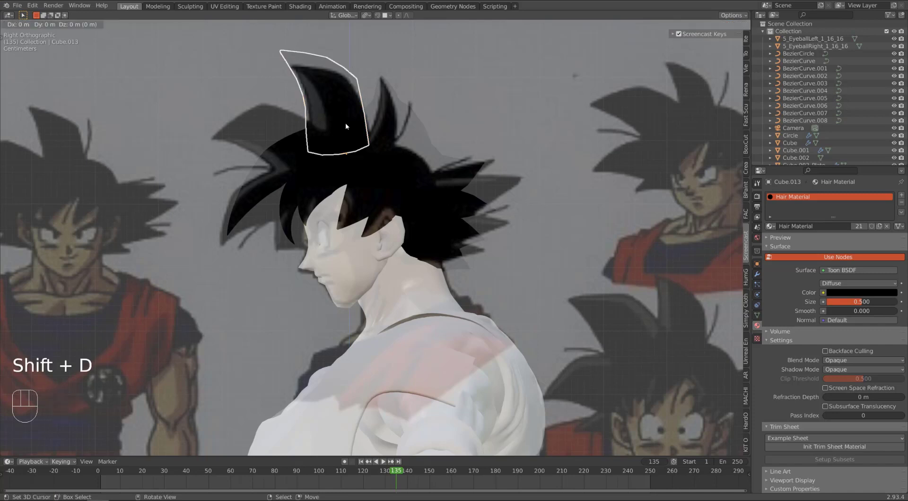
{"action": "left_click", "coordinate": [345, 123]}
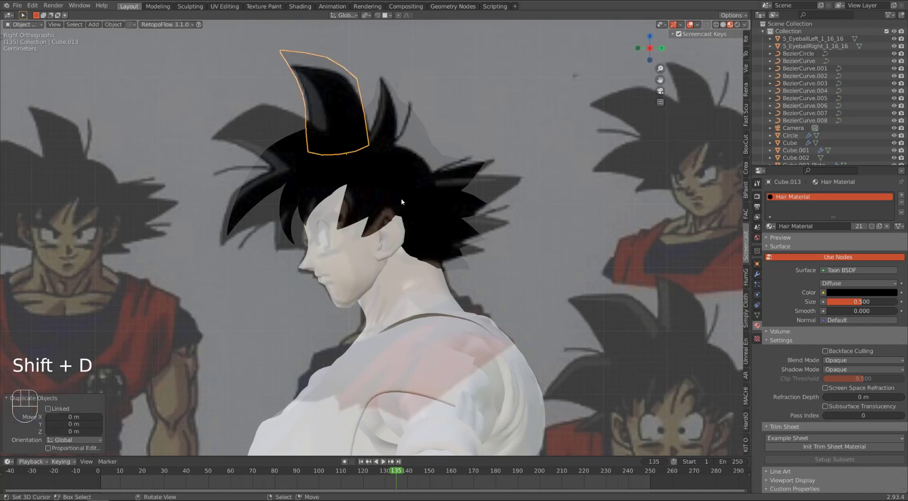
{"action": "key", "text": "r"}
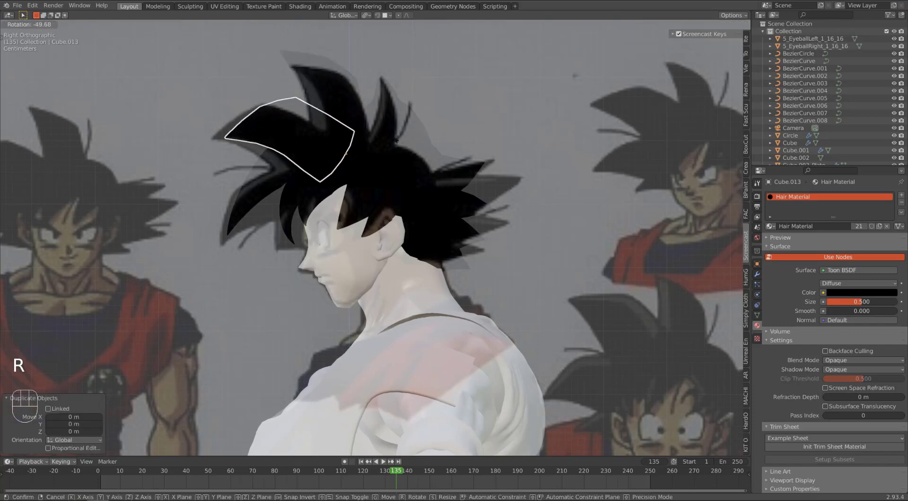
{"action": "left_click", "coordinate": [405, 150]}
Move the rotated spike copy about 0.03 m forward and slightly down over the forward-pointing spike of the side reference
{"action": "key", "text": "g"}
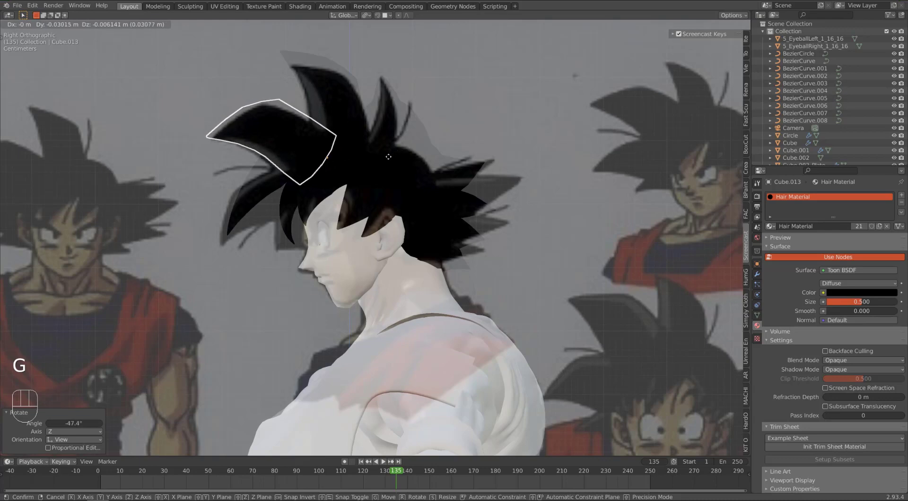
{"action": "left_click", "coordinate": [388, 156]}
{"action": "key", "text": "g"}
{"action": "left_click", "coordinate": [387, 161]}
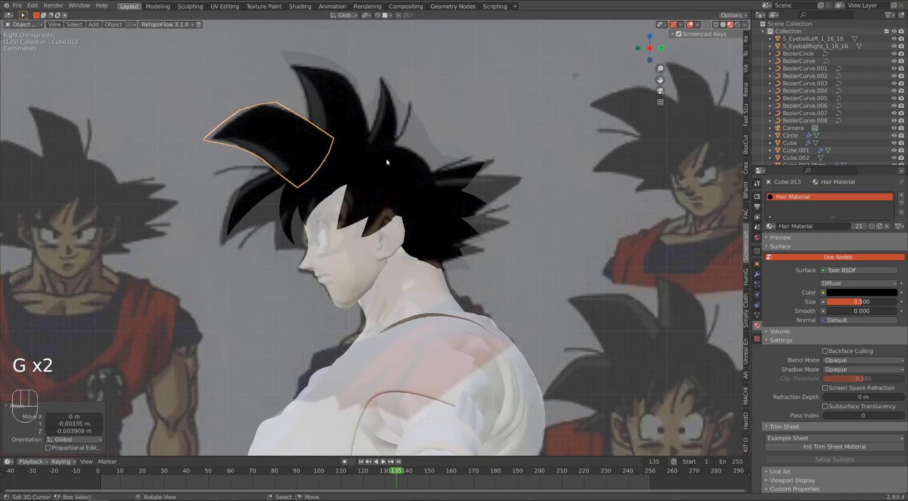
Check the new spike's placement from the front in solid and material preview shading, and inspect the hair from around the head
{"action": "key", "text": "KP_1"}
{"action": "key", "text": "z"}
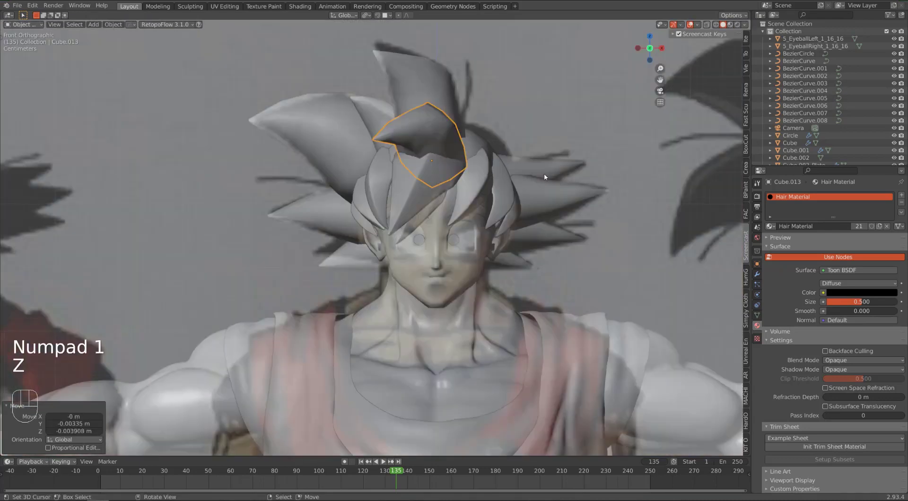
{"action": "left_click", "coordinate": [730, 25]}
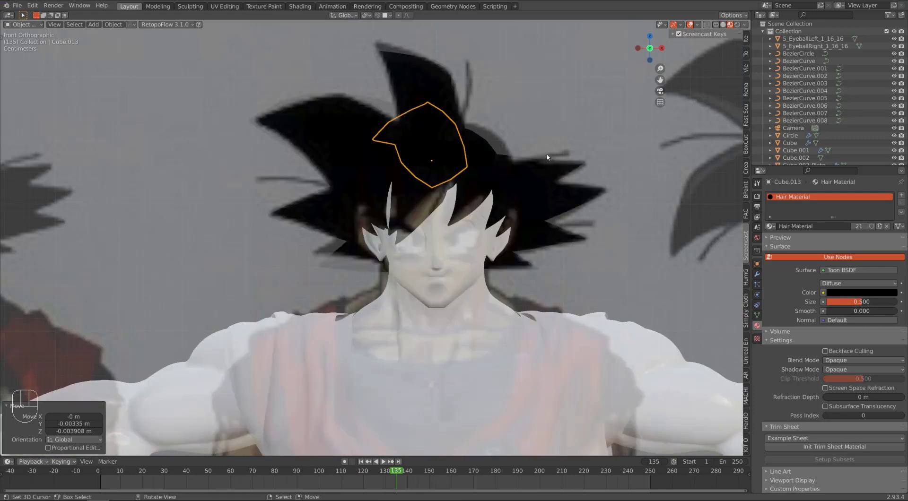
{"action": "middle_click_drag", "start_coordinate": [531, 175], "coordinate": [81, 176]}
{"action": "key", "text": "a"}
{"action": "key", "text": "a"}
{"action": "scroll", "coordinate": [396, 203], "scroll_direction": "down", "scroll_amount": 3}
{"action": "middle_click_drag", "start_coordinate": [400, 208], "coordinate": [372, 207]}
{"action": "scroll", "coordinate": [400, 211], "scroll_direction": "down", "scroll_amount": 3}
{"action": "scroll", "coordinate": [384, 225], "scroll_direction": "up", "scroll_amount": 4}
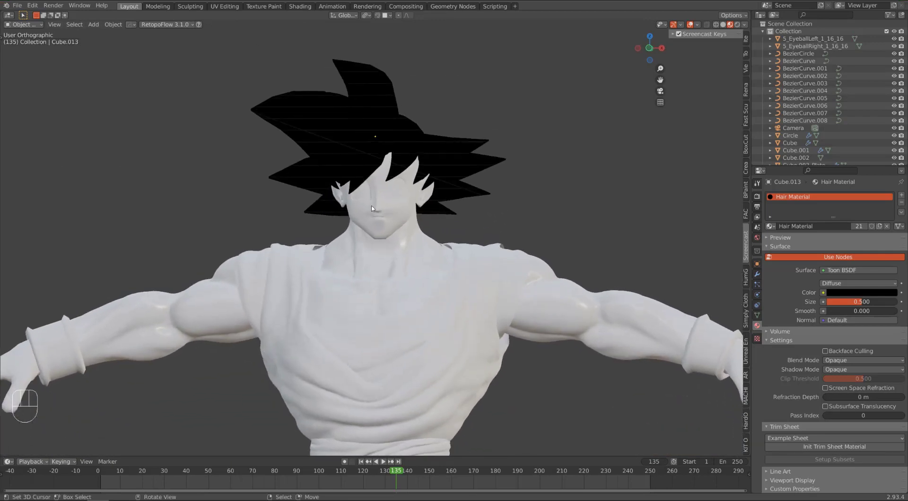
Compare the model's hair, face, torso and outfit with the front reference image
{"action": "key", "text": "KP_1"}
{"action": "scroll", "coordinate": [393, 215], "scroll_direction": "up", "scroll_amount": 4}
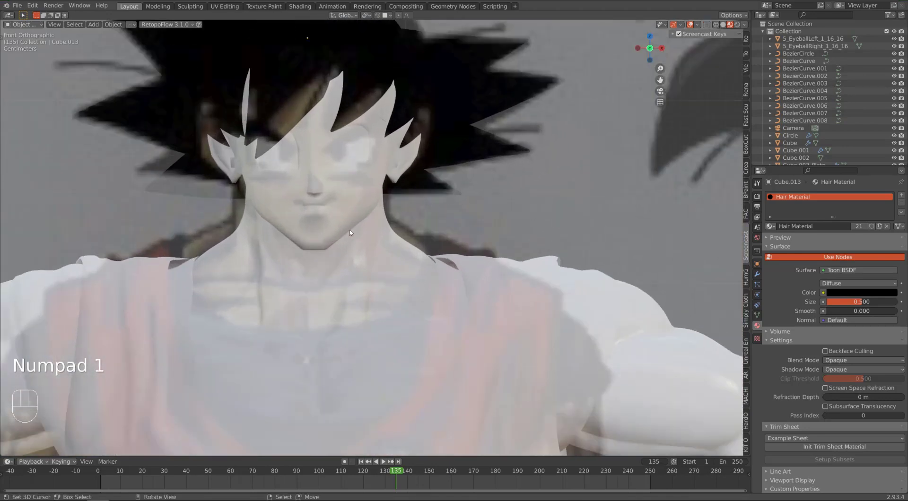
{"action": "scroll", "coordinate": [340, 214], "scroll_direction": "down", "scroll_amount": 8}
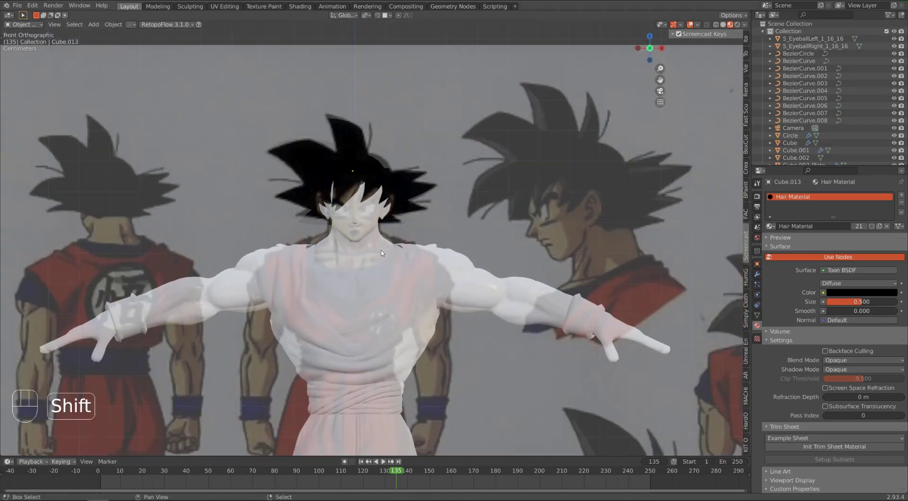
{"action": "middle_click_drag", "start_coordinate": [388, 241], "coordinate": [398, 213], "text": "shift"}
{"action": "scroll", "coordinate": [416, 204], "scroll_direction": "up", "scroll_amount": 2}
{"action": "scroll", "coordinate": [394, 214], "scroll_direction": "down", "scroll_amount": 1}
{"action": "scroll", "coordinate": [418, 234], "scroll_direction": "down", "scroll_amount": 1}
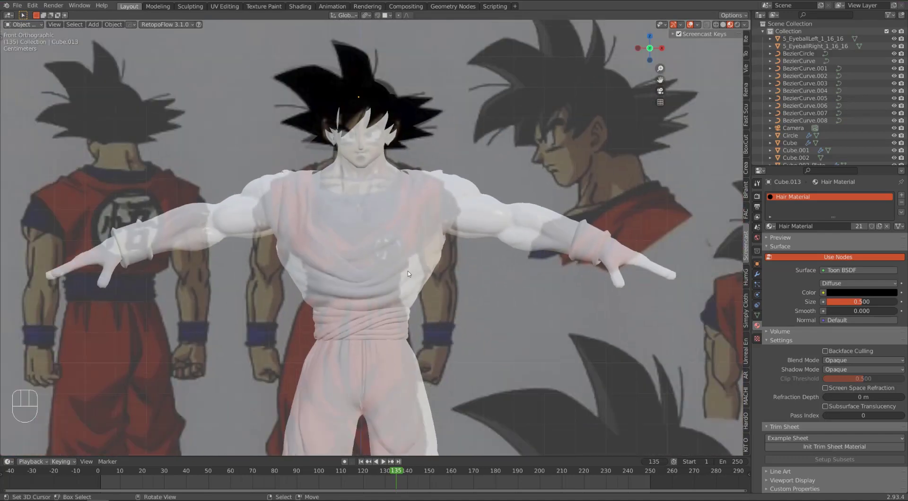
{"action": "scroll", "coordinate": [399, 317], "scroll_direction": "down", "scroll_amount": 6}
{"action": "scroll", "coordinate": [409, 313], "scroll_direction": "up", "scroll_amount": 9}
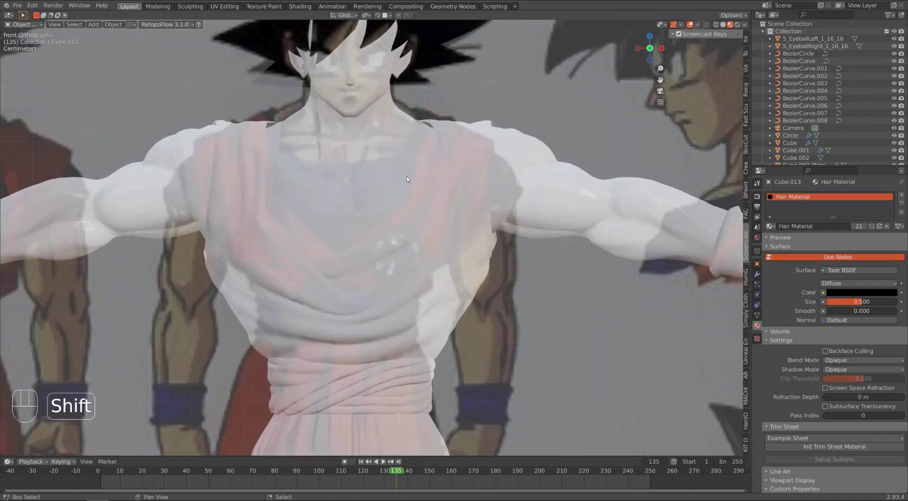
{"action": "middle_click_drag", "start_coordinate": [410, 105], "coordinate": [387, 231], "text": "shift"}
{"action": "scroll", "coordinate": [427, 245], "scroll_direction": "up", "scroll_amount": 1}
{"action": "scroll", "coordinate": [372, 224], "scroll_direction": "down", "scroll_amount": 3}
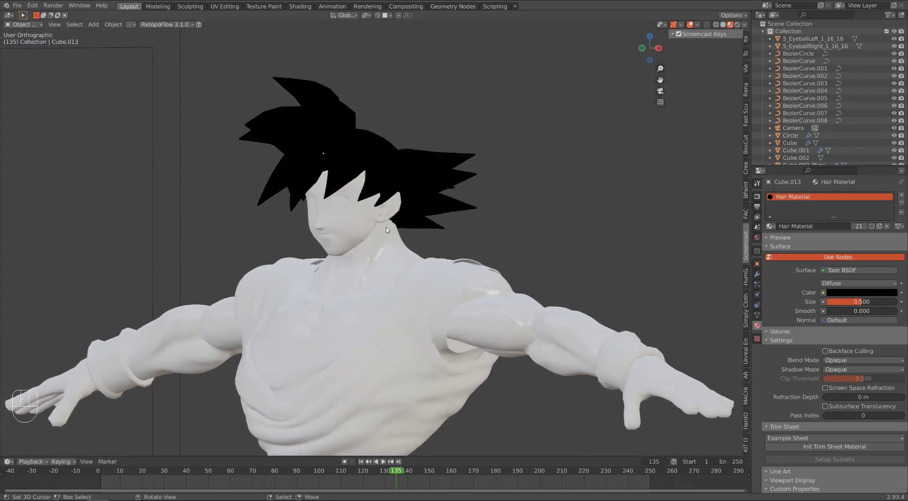